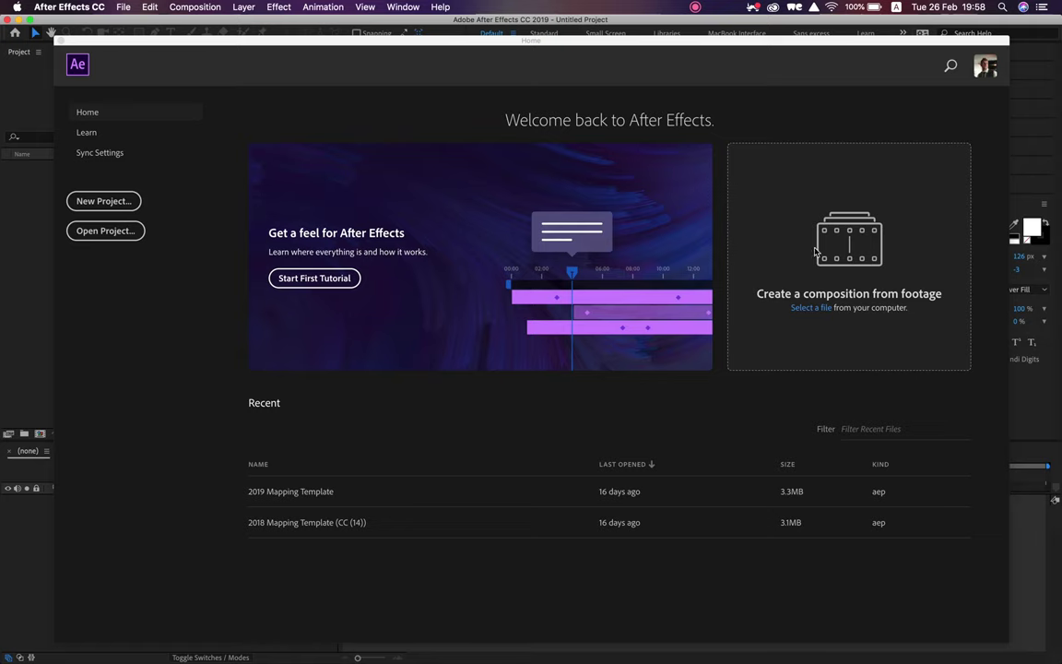
# Step: Create a new project and reset the Default workspace to its saved layout
pyautogui.click(99, 201)
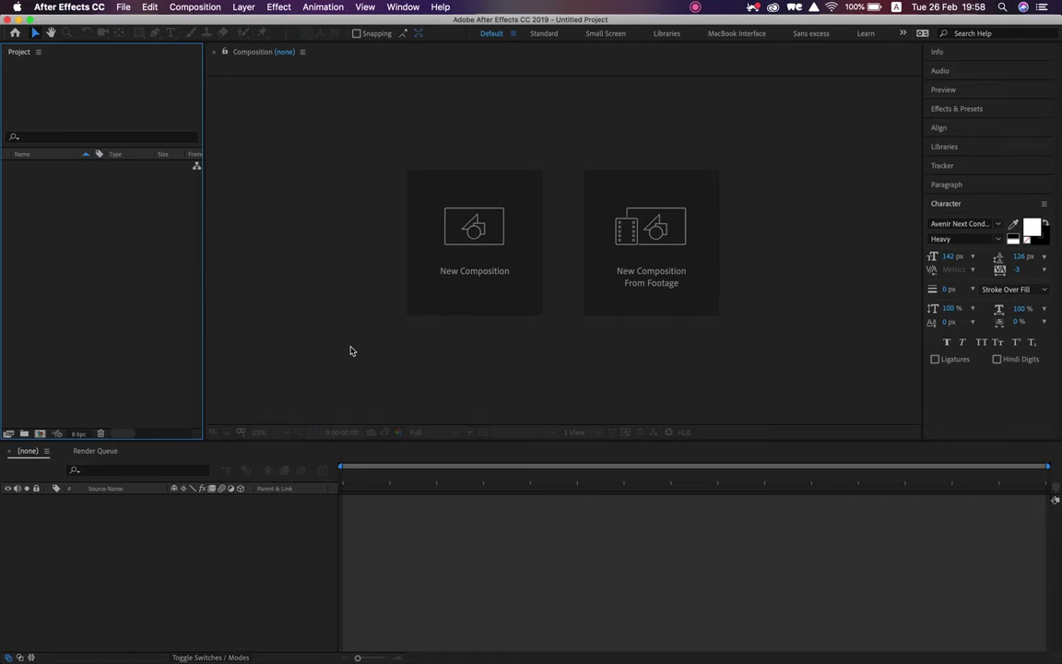
pyautogui.click(401, 8)
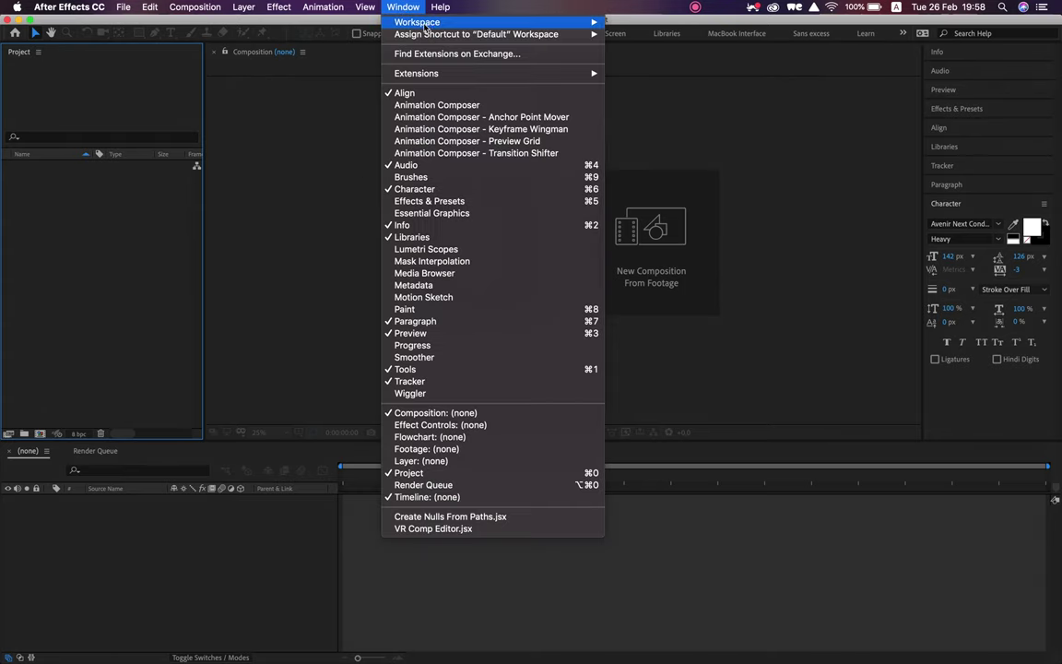
pyautogui.moveTo(424, 23)
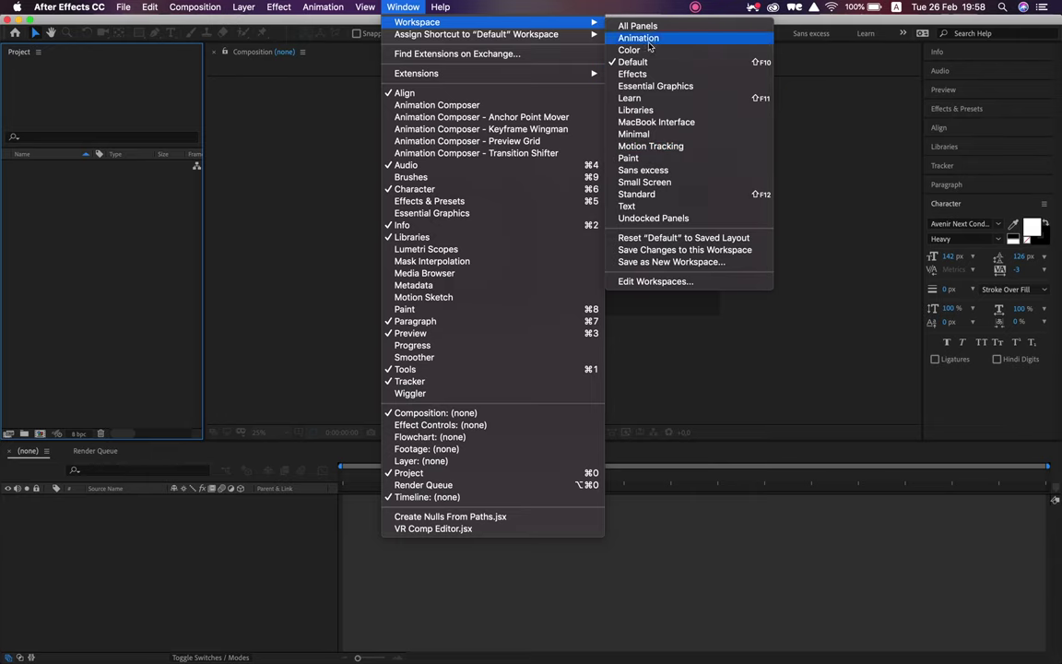
pyautogui.click(650, 238)
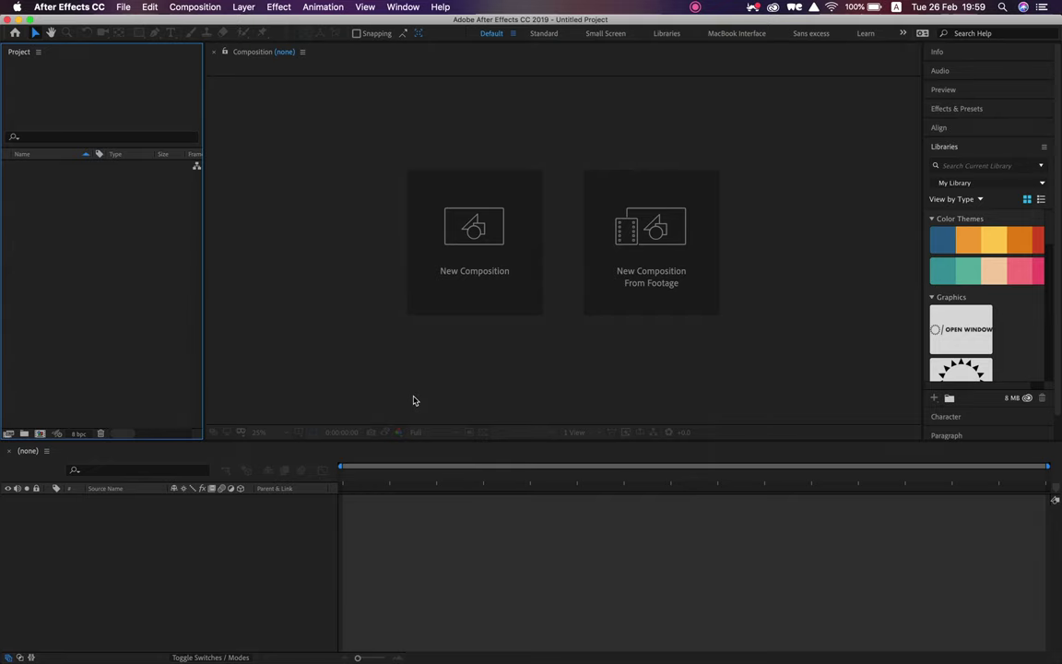
pyautogui.click(403, 6)
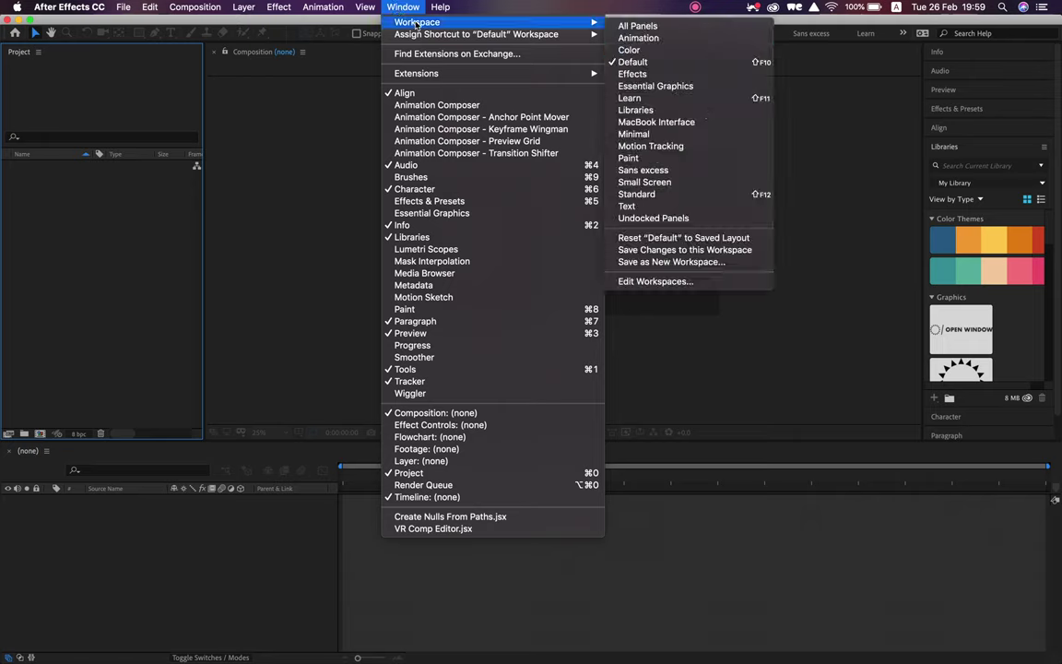
pyautogui.click(650, 238)
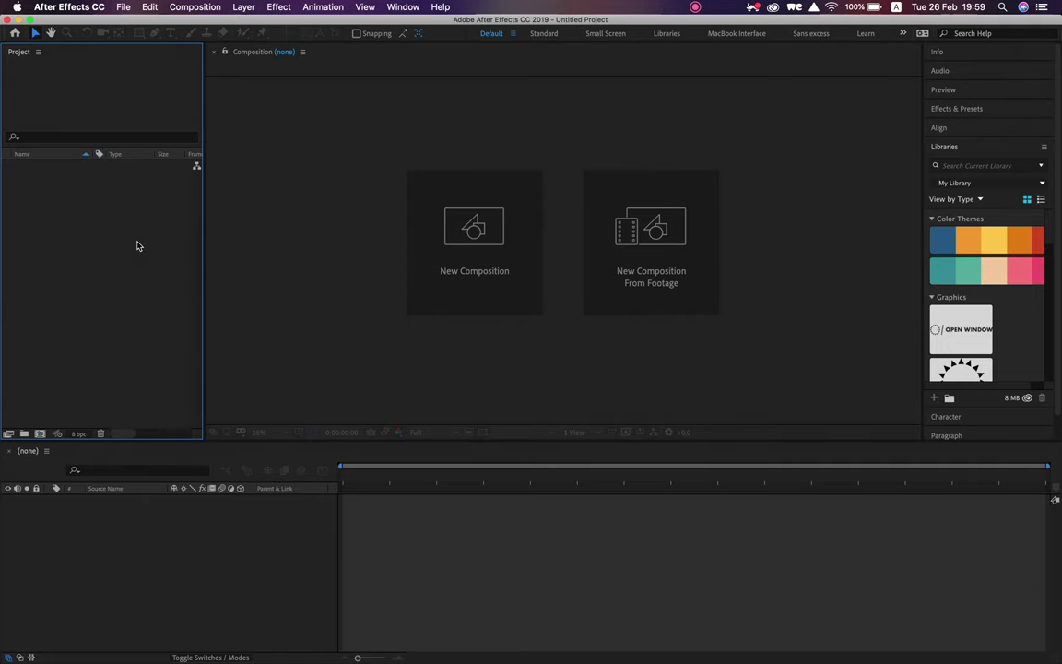
pyautogui.click(223, 200)
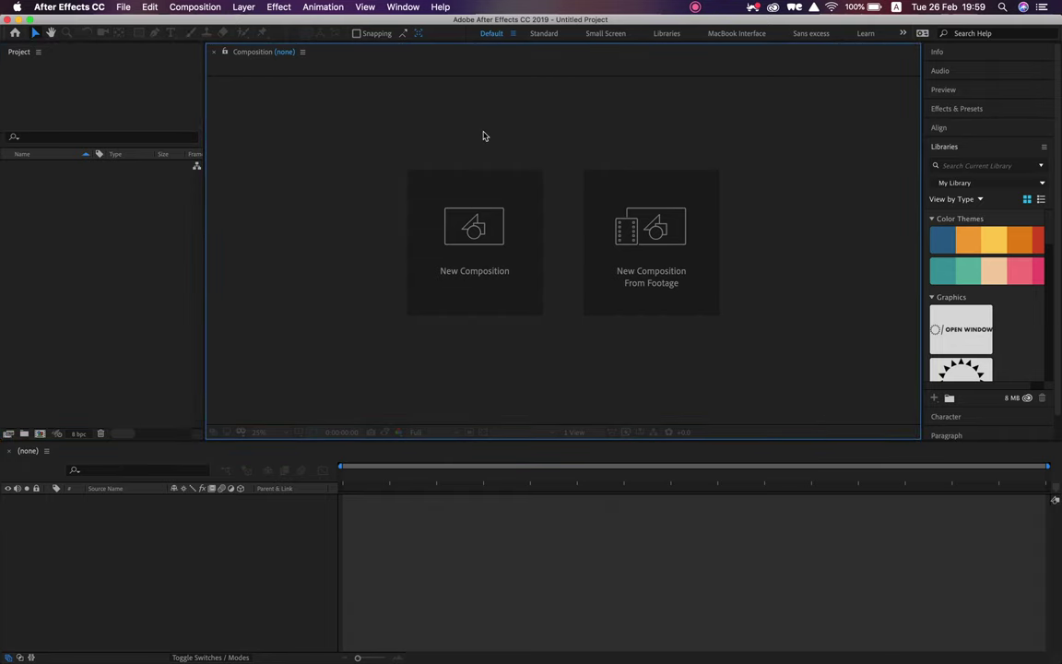
pyautogui.click(478, 244)
pyautogui.moveTo(505, 77); pyautogui.dragTo(185, 82)
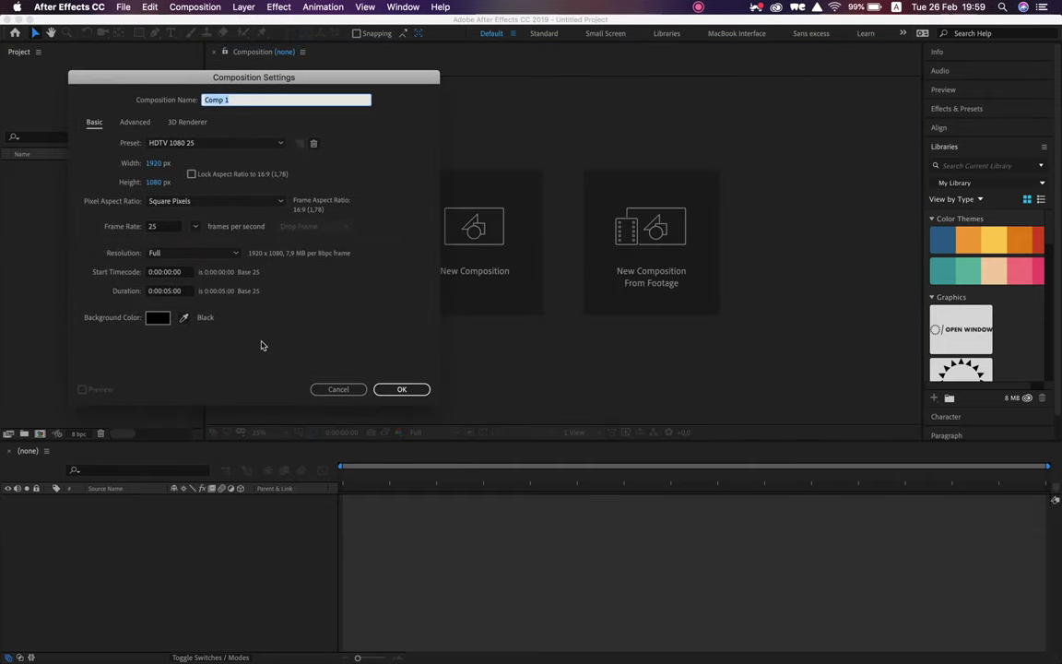
pyautogui.click(339, 388)
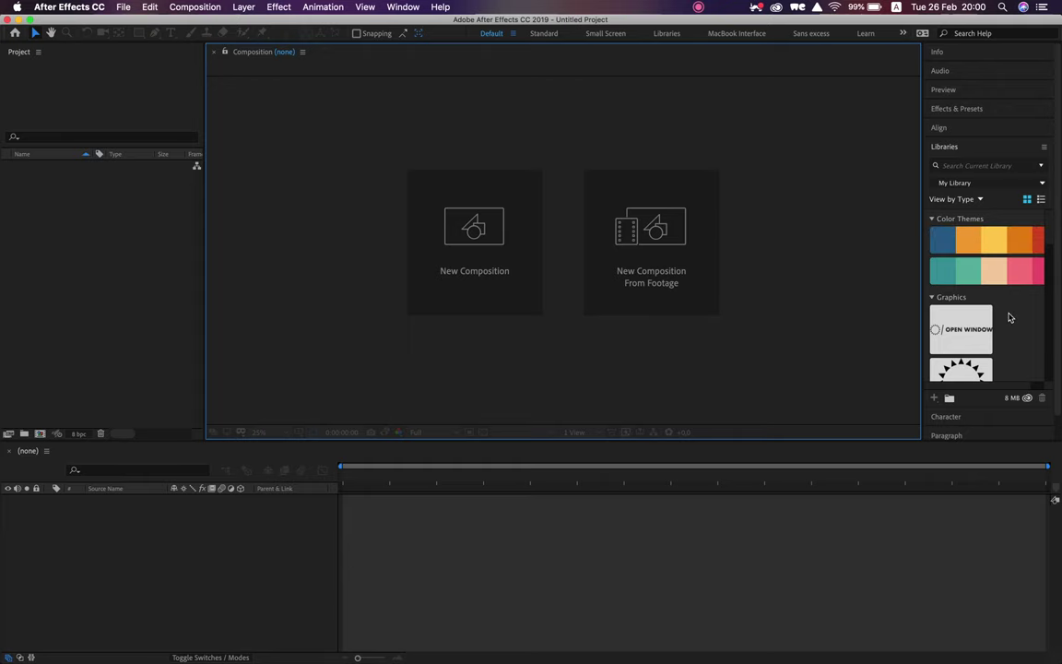
# Step: Look through the color themes and graphics stored in Libraries, leaving that section collapsed
pyautogui.scroll(-5, 1010, 314)
pyautogui.scroll(-6, 1009, 312)
pyautogui.scroll(-6, 1009, 310)
pyautogui.scroll(15, 1000, 277)
pyautogui.click(949, 147)
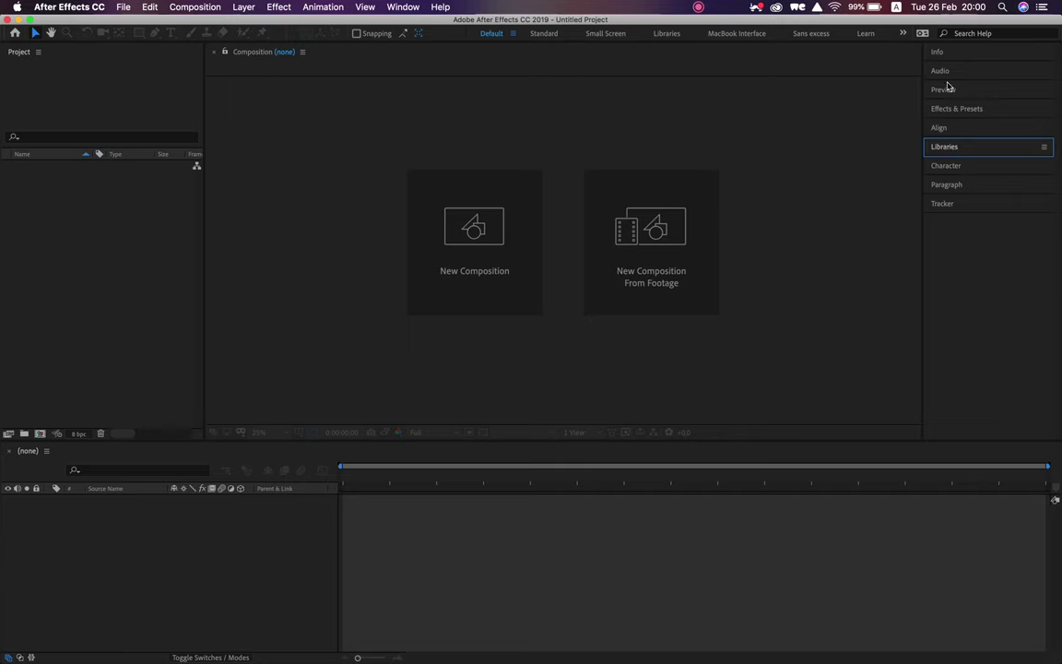
# Step: Examine the Info, Audio and Preview sections one after another, leaving them collapsed
pyautogui.click(938, 51)
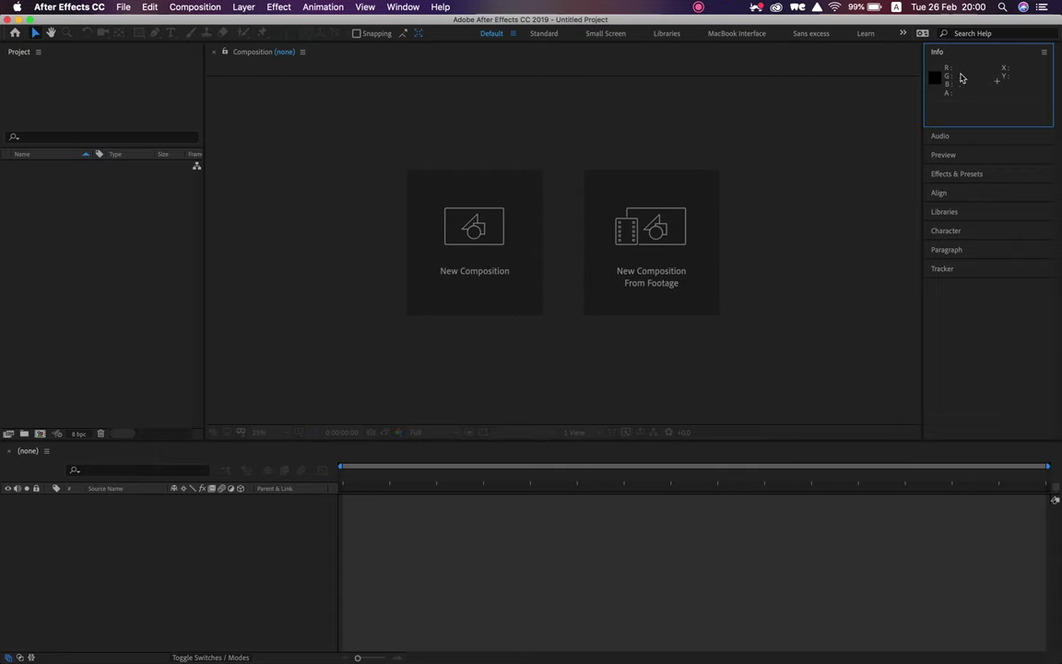
pyautogui.click(939, 135)
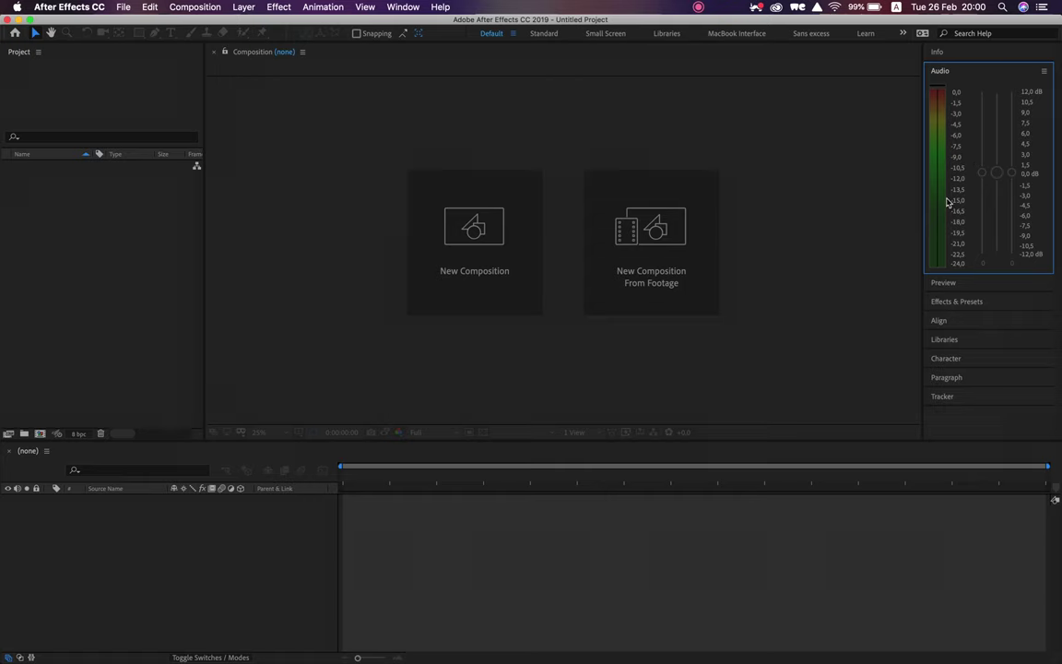
pyautogui.click(948, 72)
pyautogui.click(949, 93)
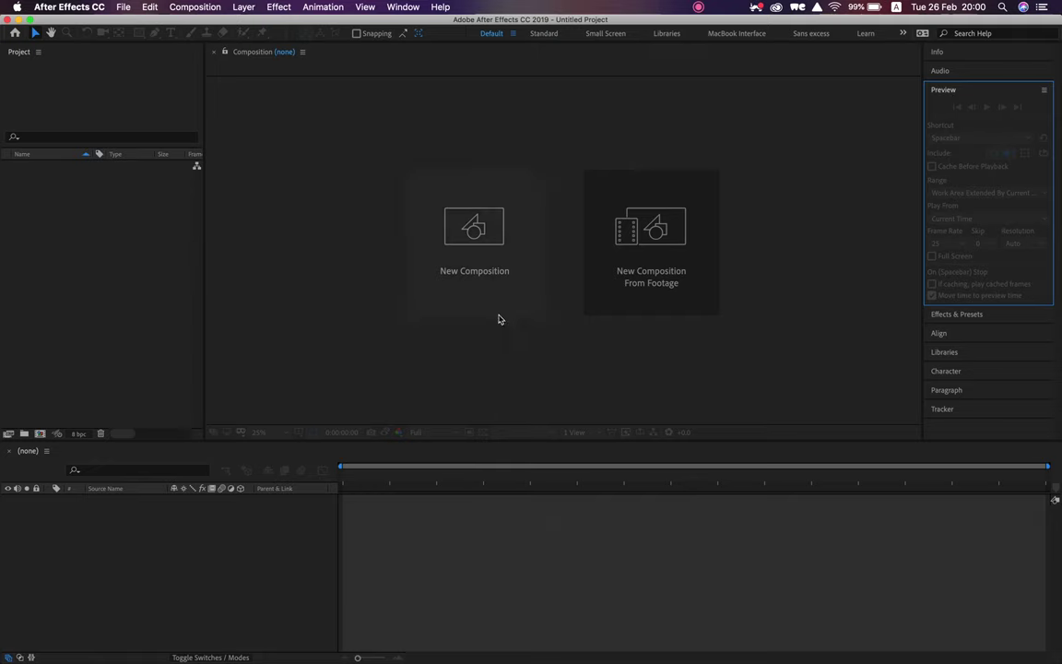
pyautogui.click(958, 90)
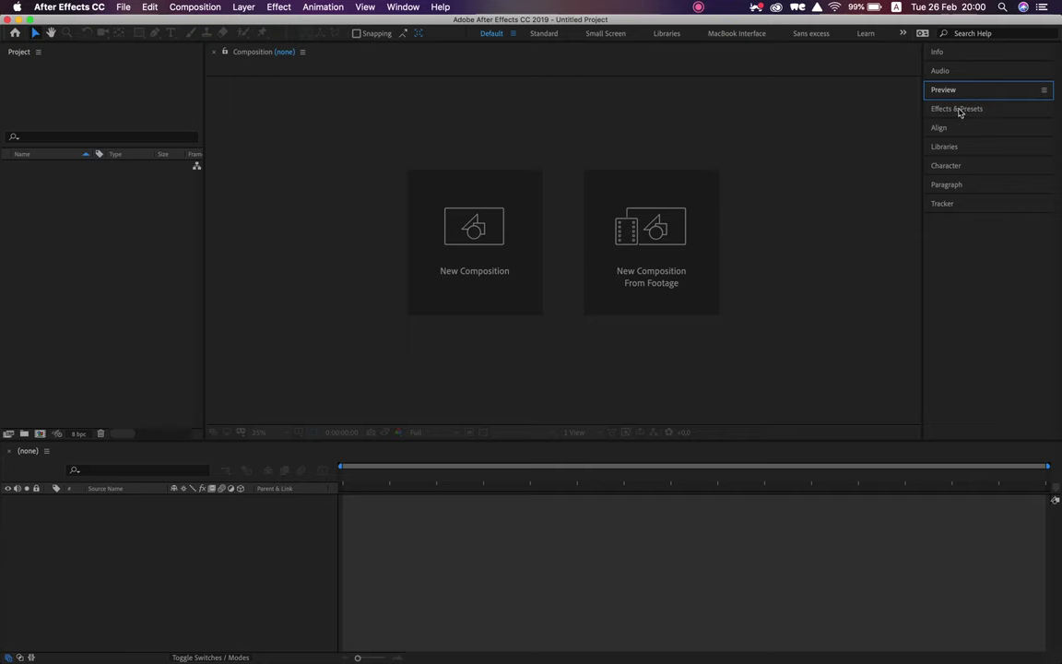
# Step: Browse the effects listed under 3D Channel, Audio, Blur & Sharpen, Channel and Color Correction in Effects & Presets
pyautogui.click(960, 110)
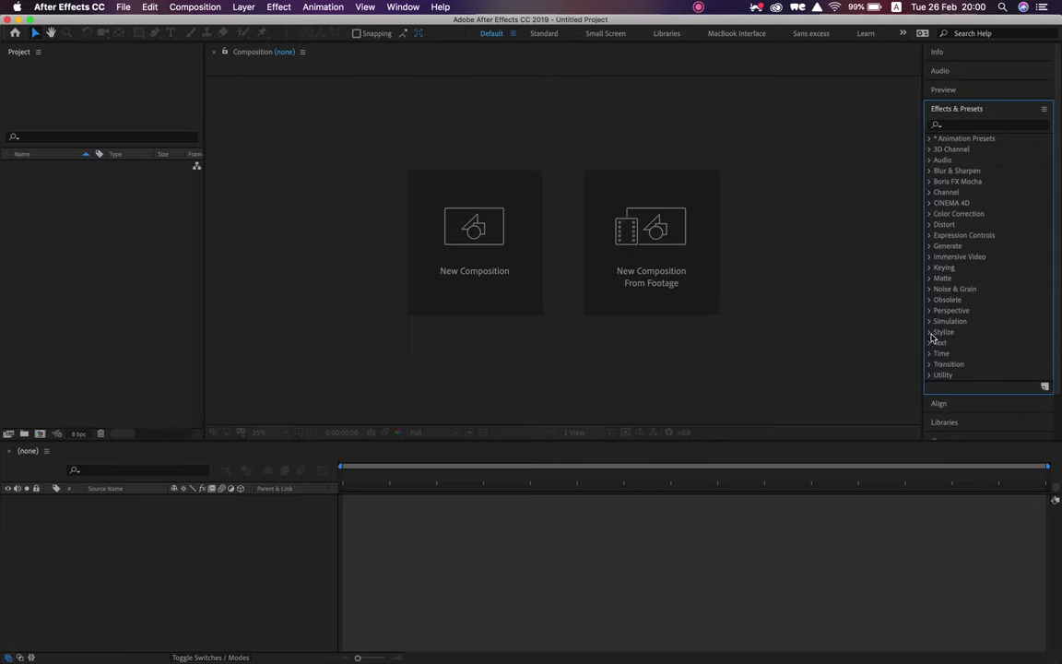
pyautogui.scroll(-2, 968, 269)
pyautogui.scroll(2, 973, 269)
pyautogui.scroll(-2, 972, 269)
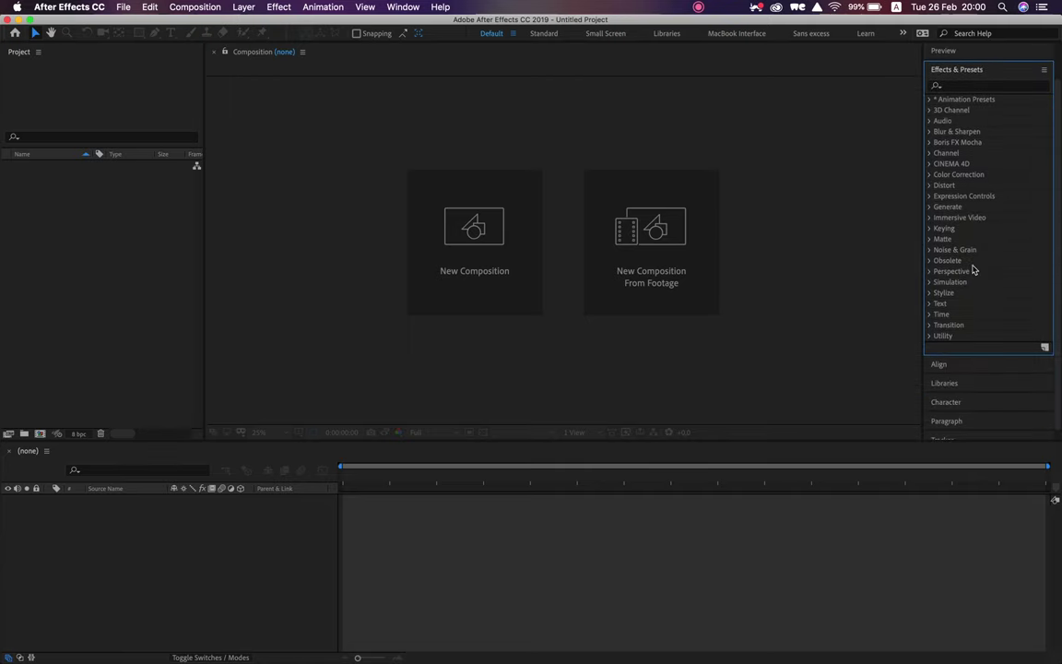
pyautogui.click(929, 111)
pyautogui.click(928, 195)
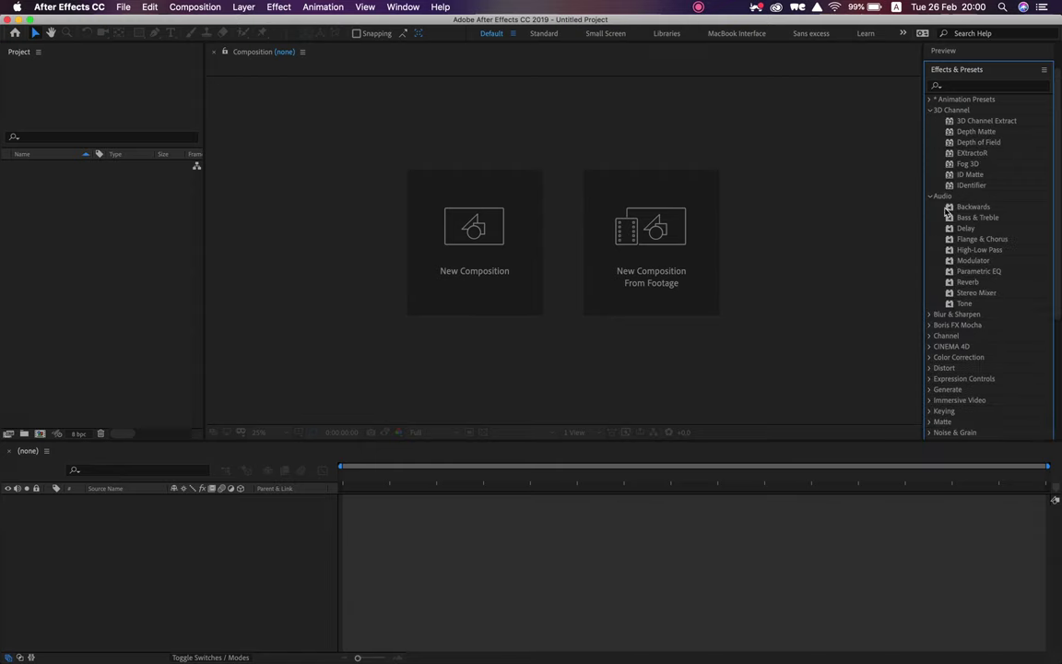
pyautogui.click(928, 314)
pyautogui.scroll(-4, 949, 369)
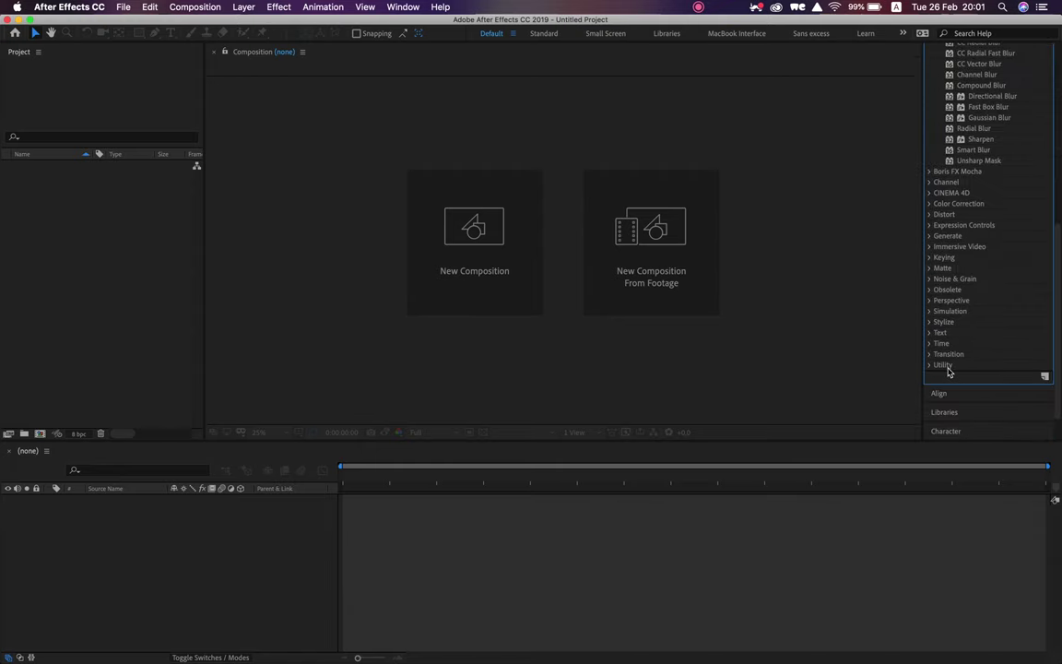
pyautogui.click(929, 181)
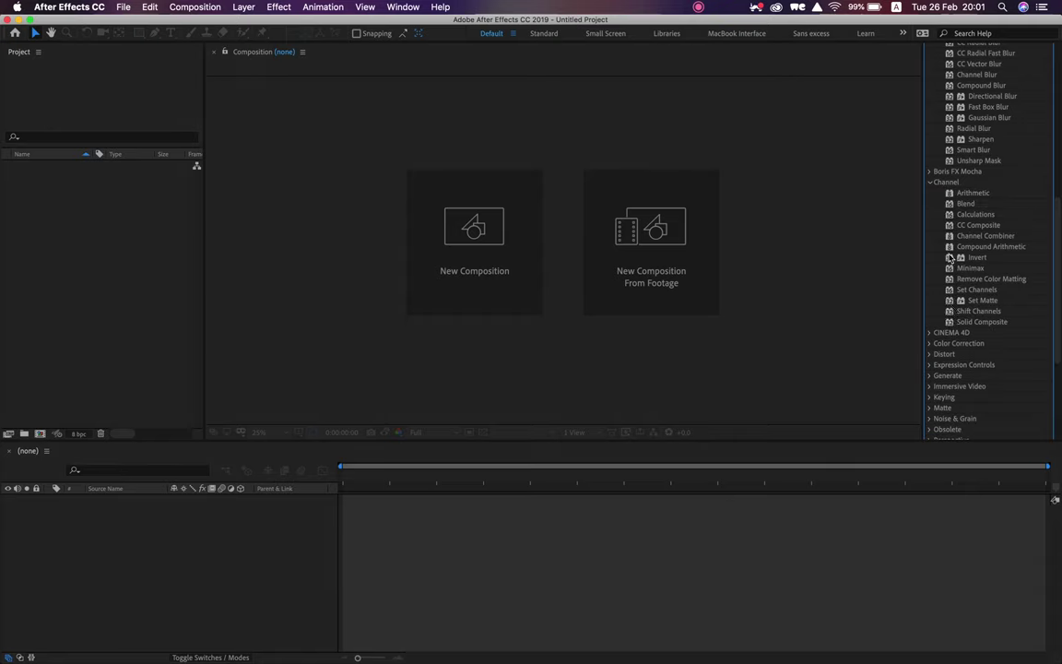
pyautogui.click(930, 343)
pyautogui.scroll(-5, 930, 346)
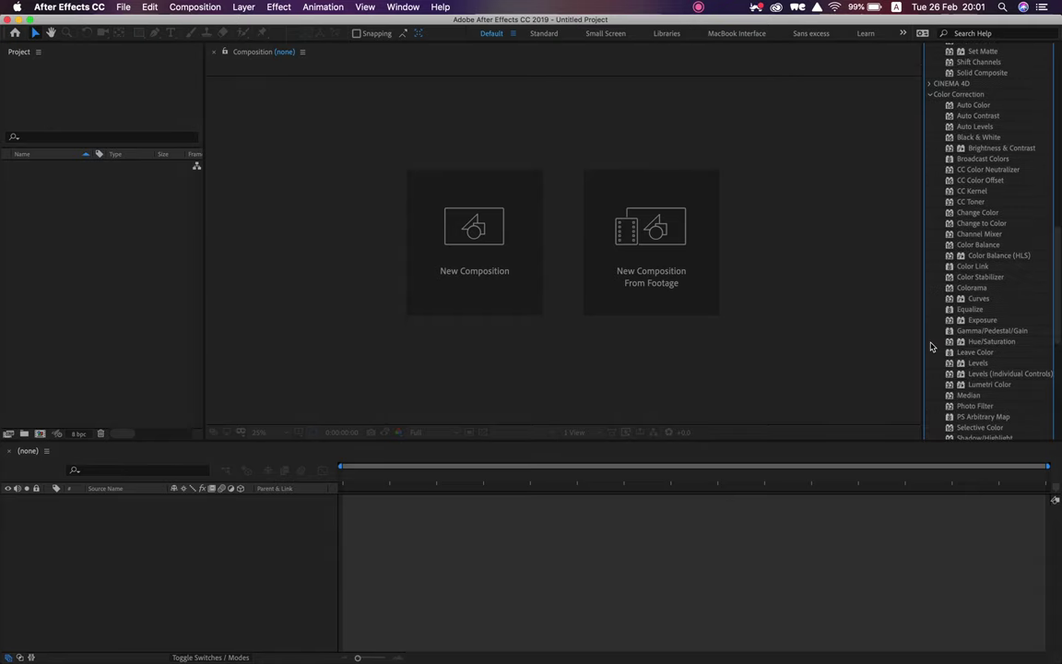
pyautogui.scroll(10, 931, 346)
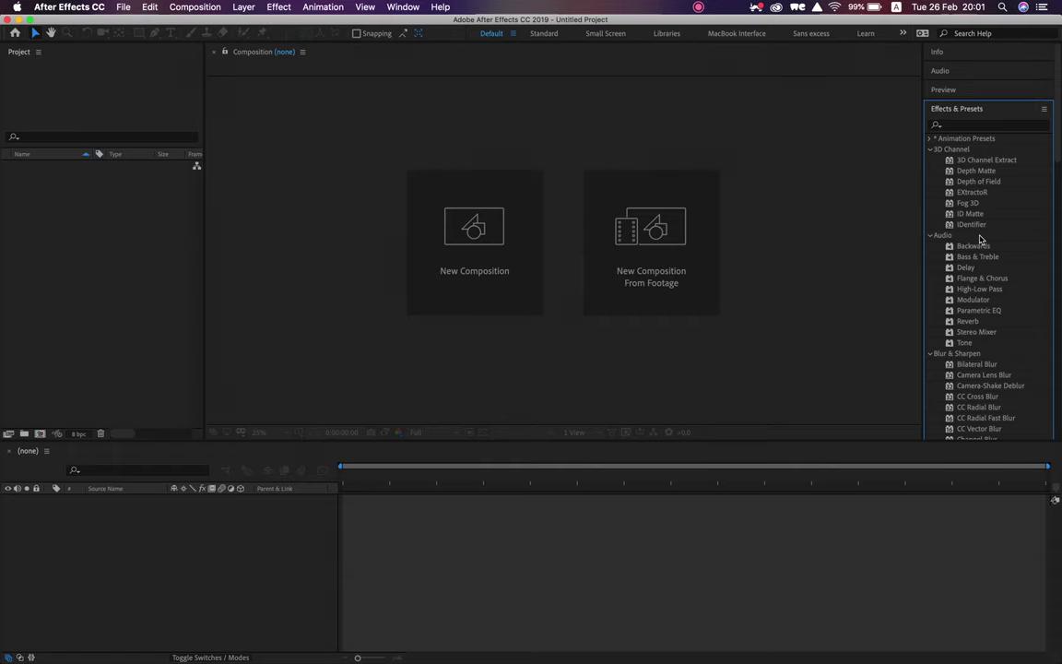
# Step: Collapse all expanded effect categories and Effects & Presets itself
pyautogui.click(929, 150)
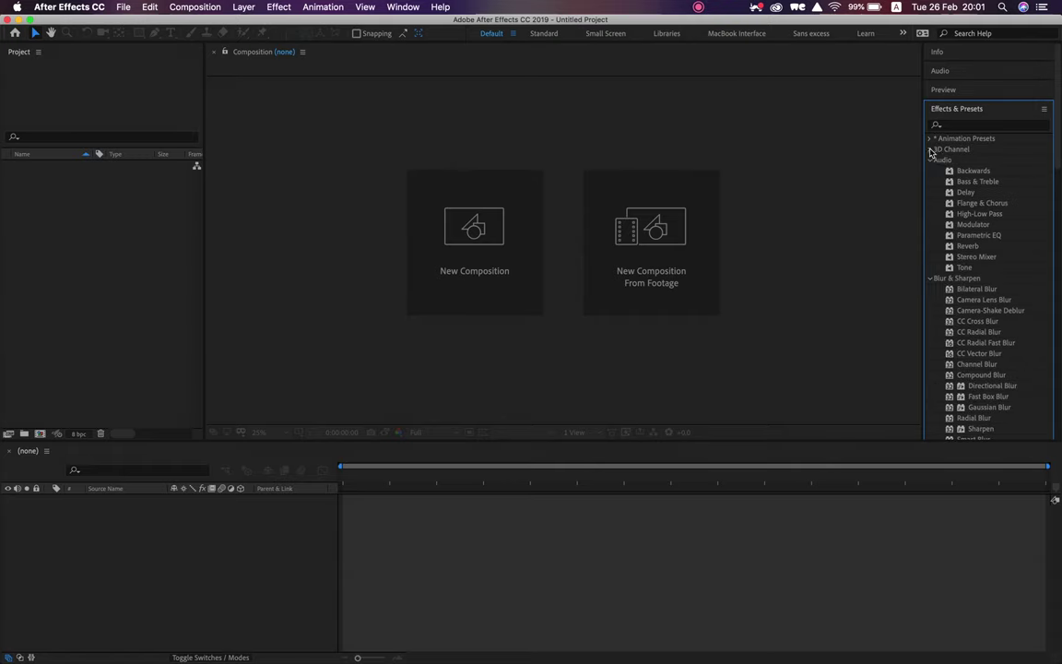
pyautogui.click(929, 160)
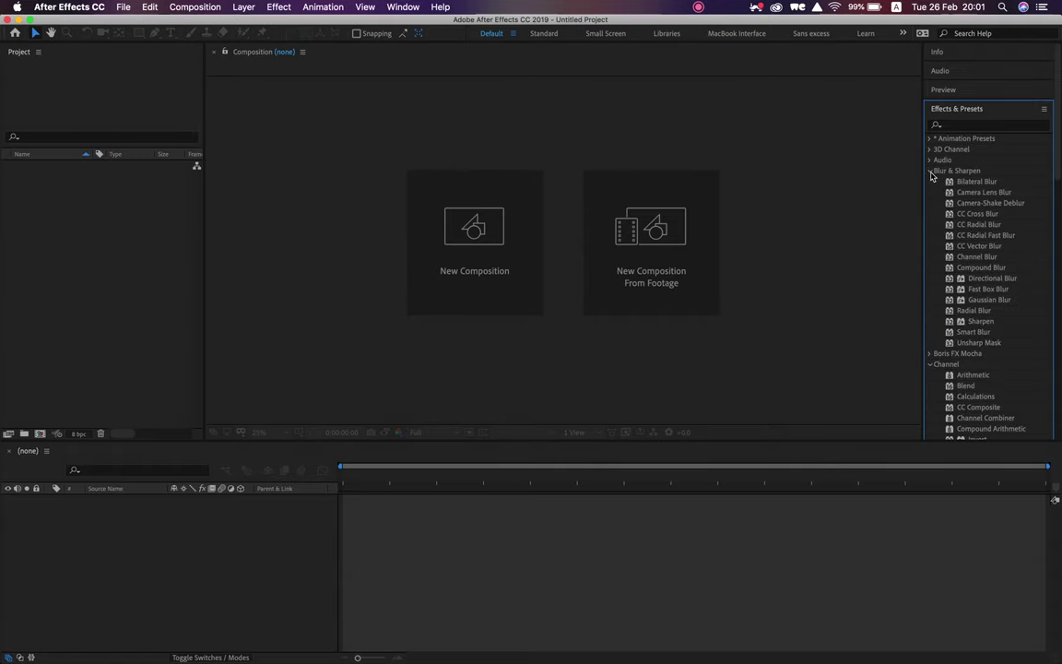
pyautogui.click(929, 171)
pyautogui.click(929, 191)
pyautogui.click(929, 213)
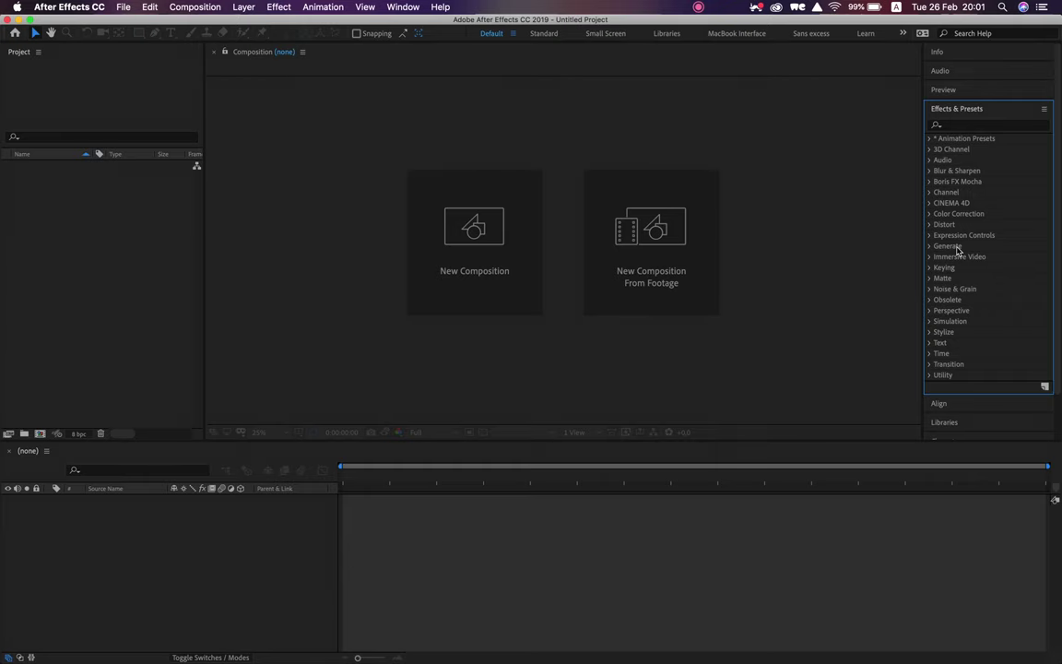
pyautogui.click(966, 113)
# Step: Examine the Align, Libraries, Character, Paragraph and Tracker sections in turn, collapse them and view the empty timeline
pyautogui.click(961, 134)
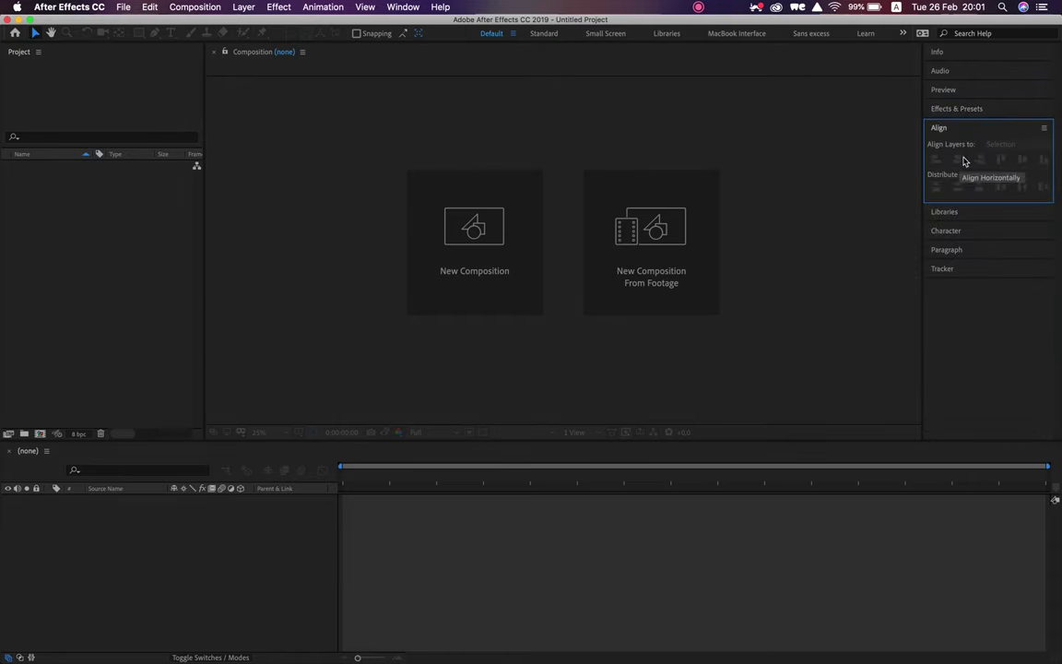
pyautogui.click(936, 128)
pyautogui.click(942, 149)
pyautogui.click(943, 148)
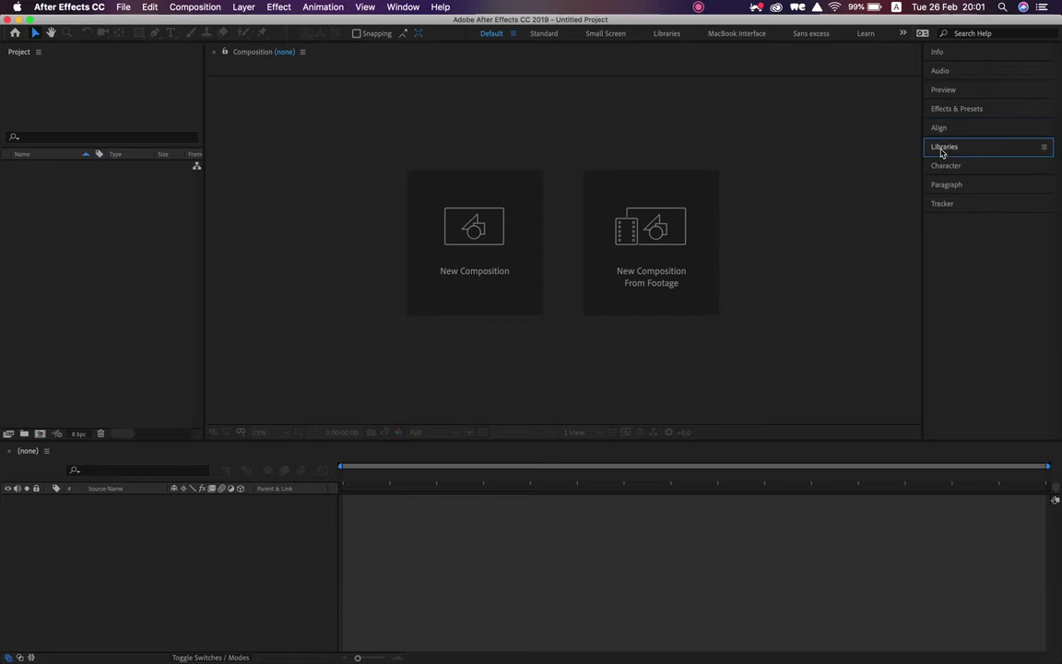
pyautogui.click(945, 165)
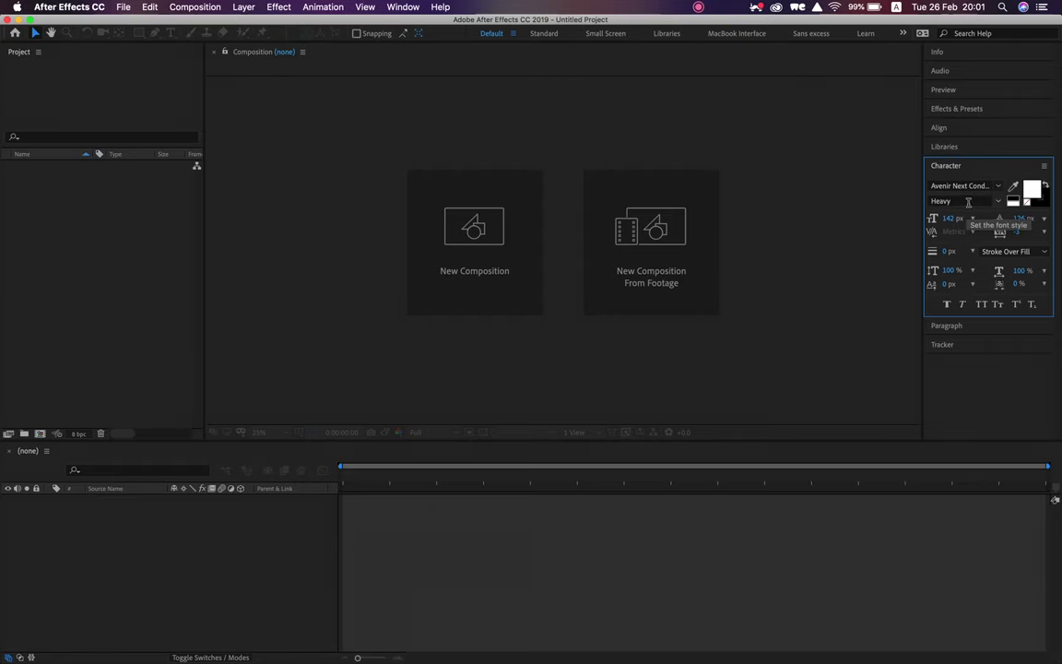
pyautogui.click(957, 146)
pyautogui.click(950, 146)
pyautogui.click(951, 181)
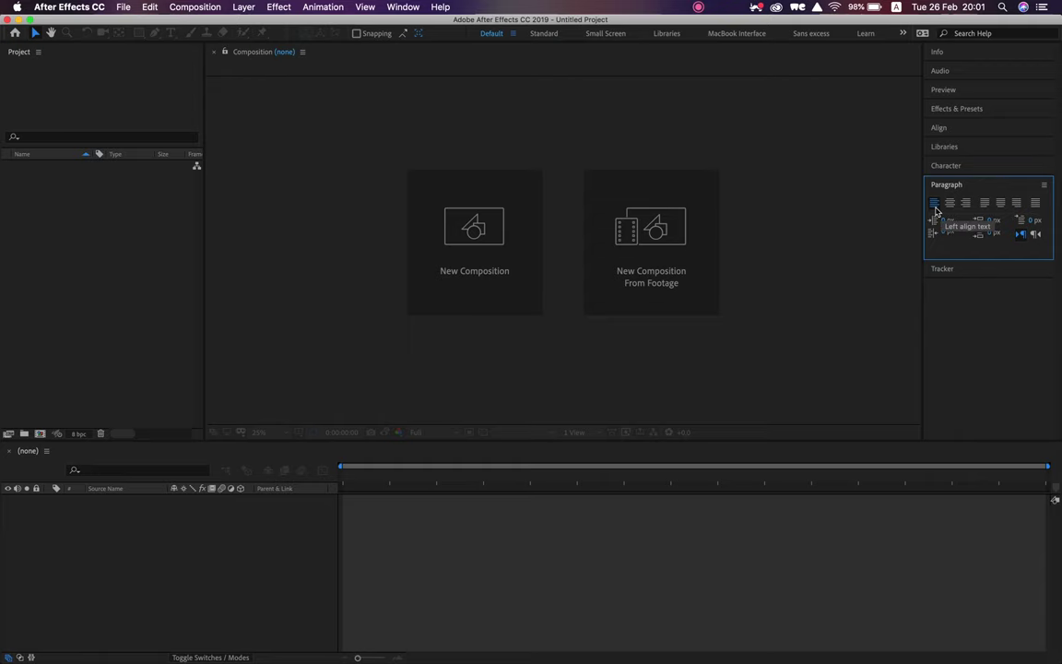
pyautogui.click(943, 269)
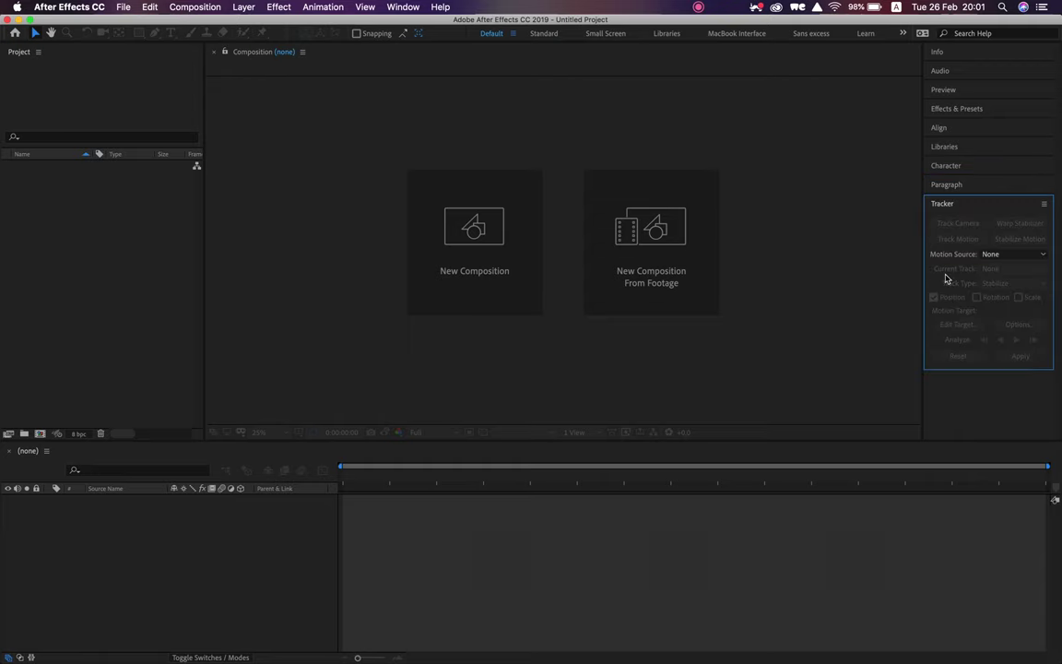
pyautogui.click(940, 206)
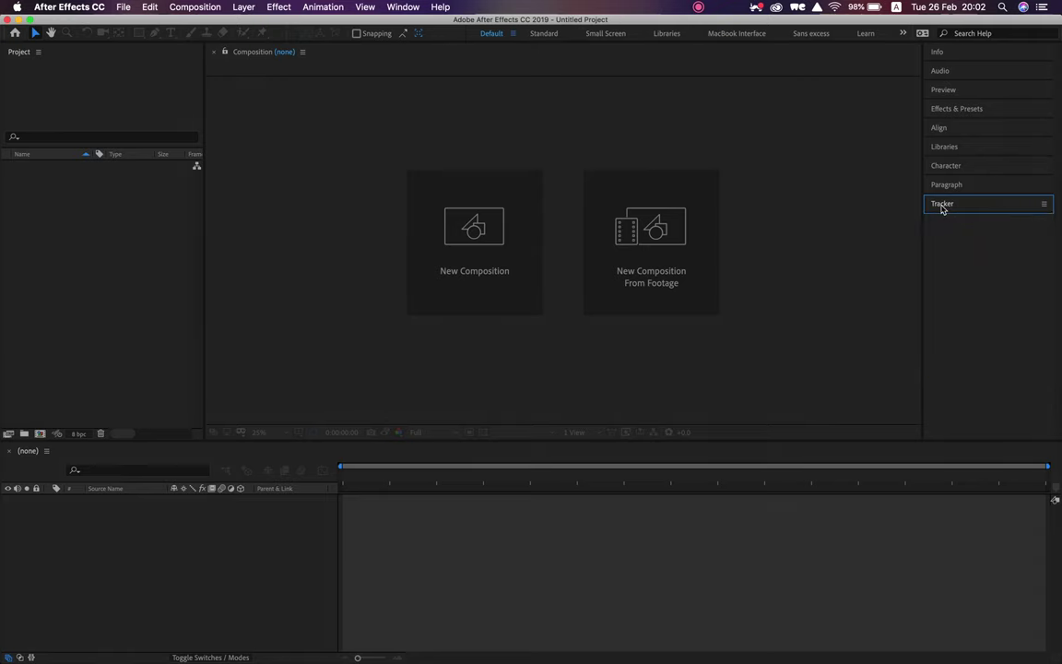
pyautogui.click(152, 539)
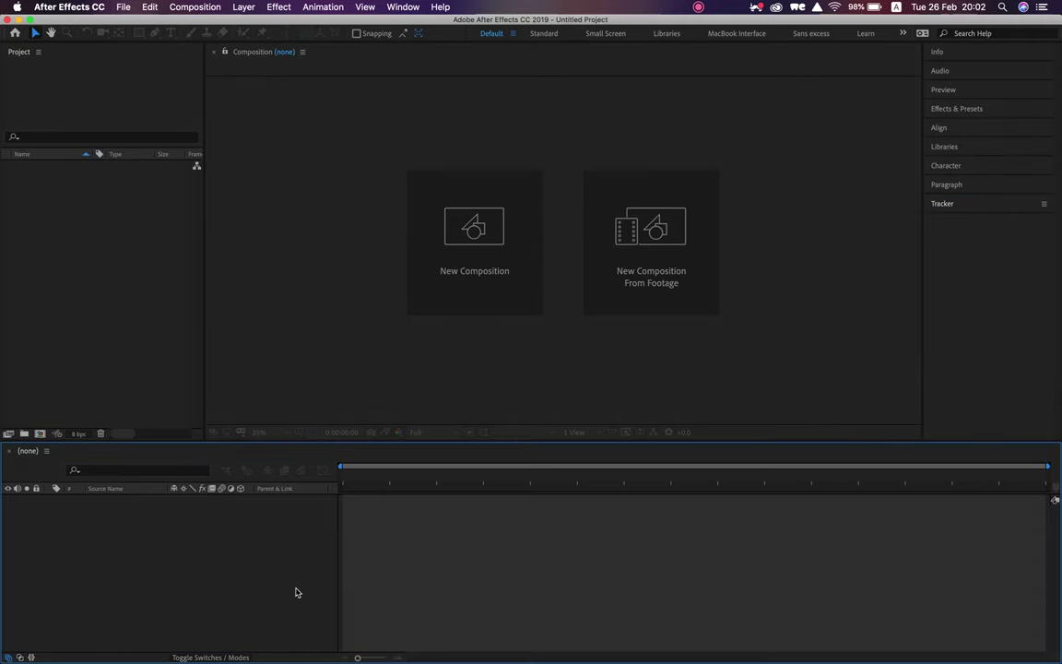
# Step: Start a new composition named Class Example using the HDTV 1080 25 preset
pyautogui.click(468, 252)
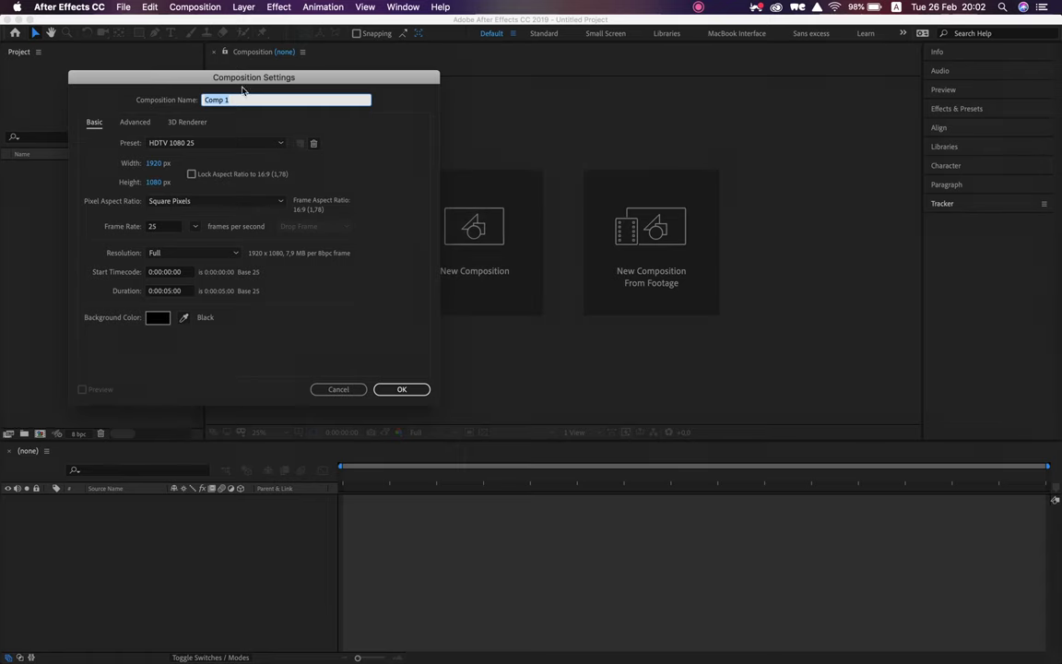
pyautogui.moveTo(218, 81); pyautogui.dragTo(424, 92)
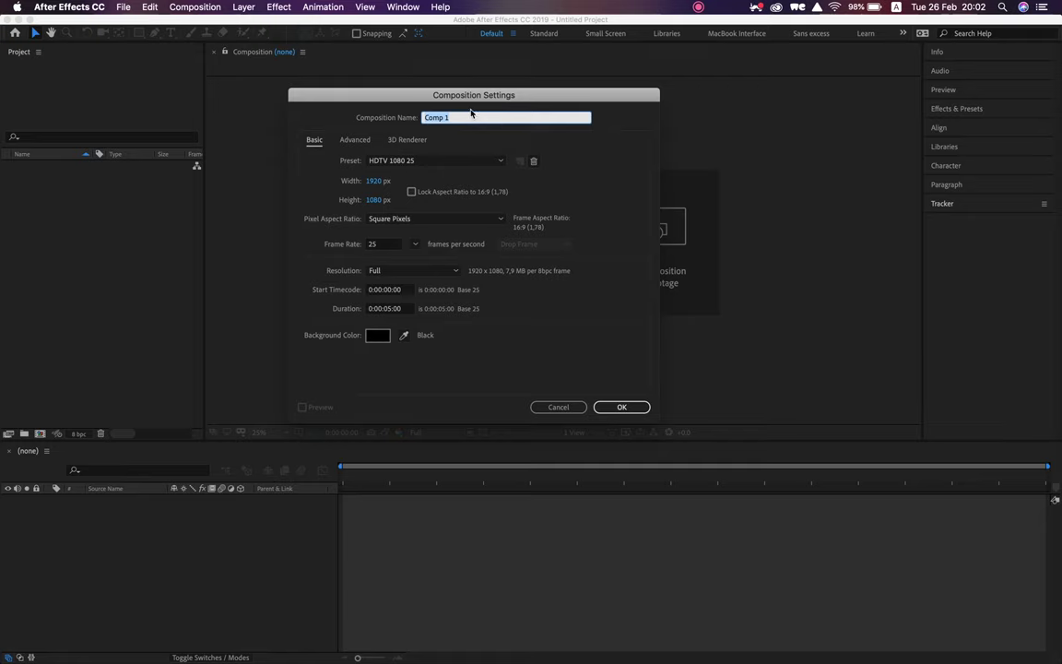
pyautogui.write('Class Example')
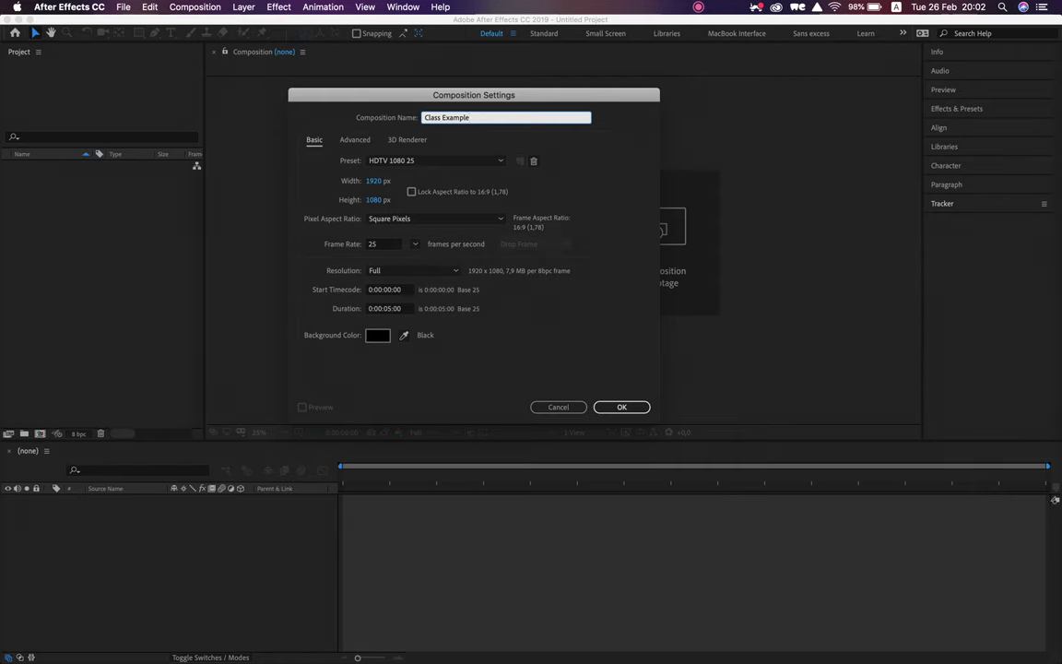
pyautogui.click(441, 164)
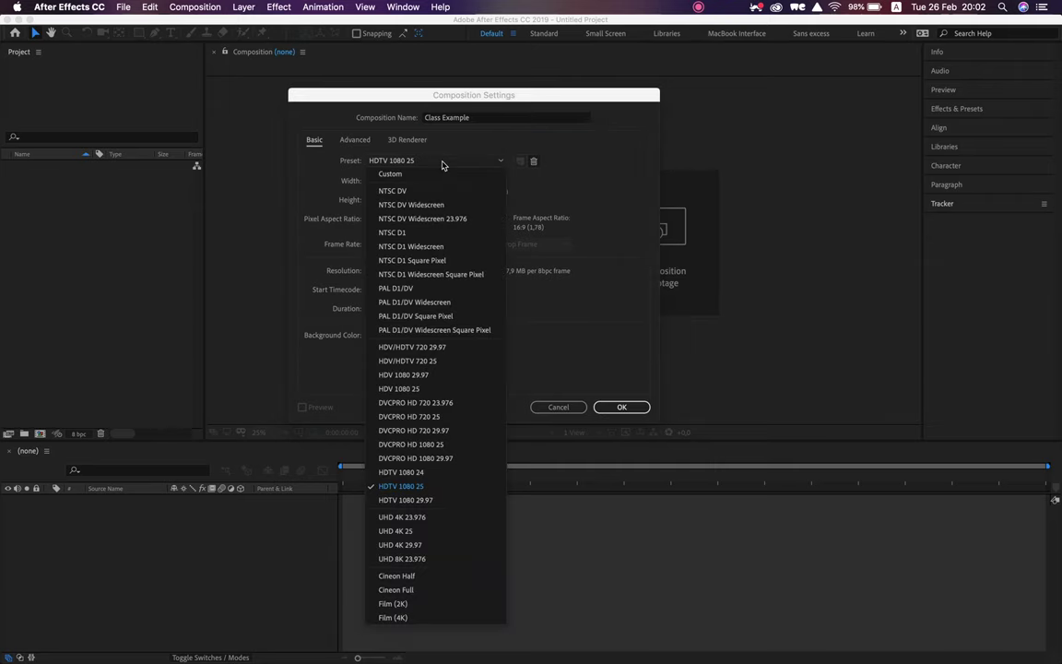
pyautogui.click(430, 487)
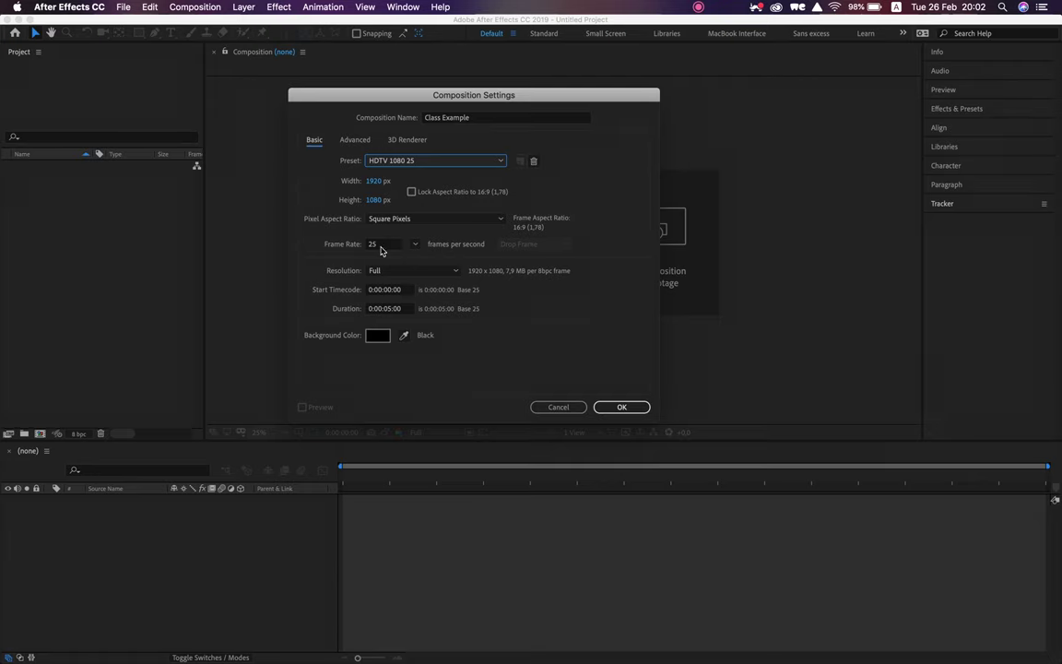
# Step: Choose Square Pixels as the pixel aspect ratio and Full as the resolution for the new composition
pyautogui.click(389, 219)
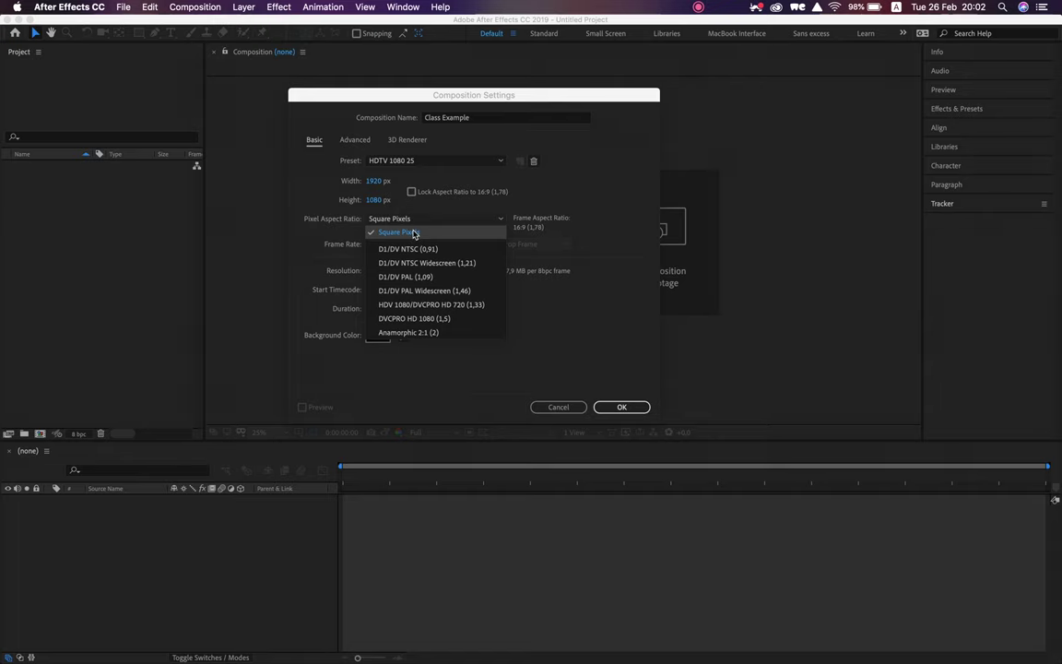
pyautogui.click(398, 232)
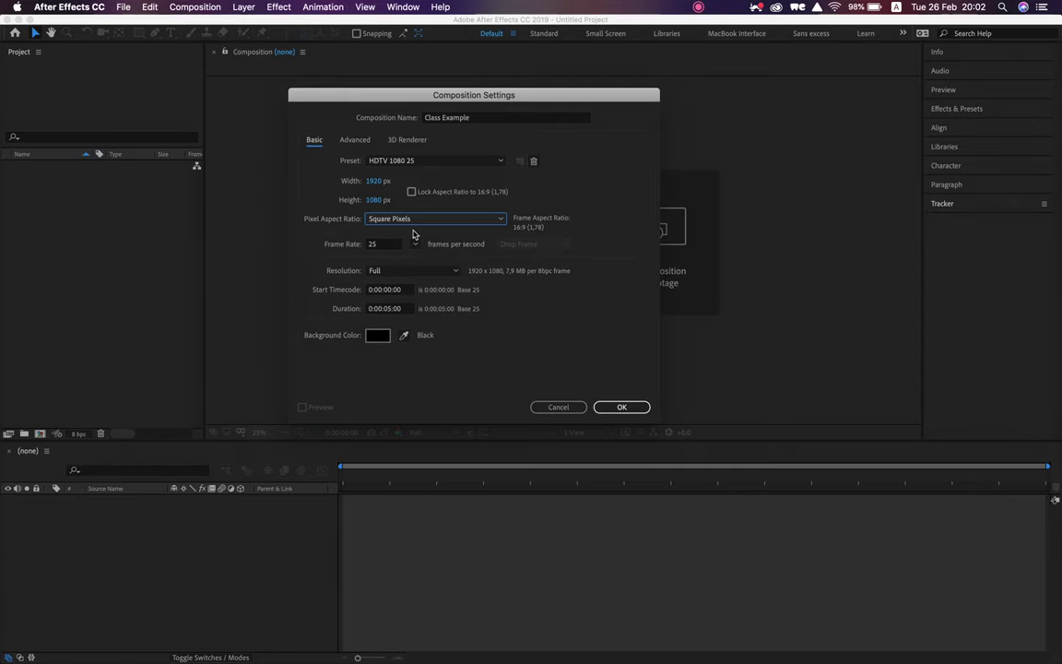
pyautogui.click(378, 270)
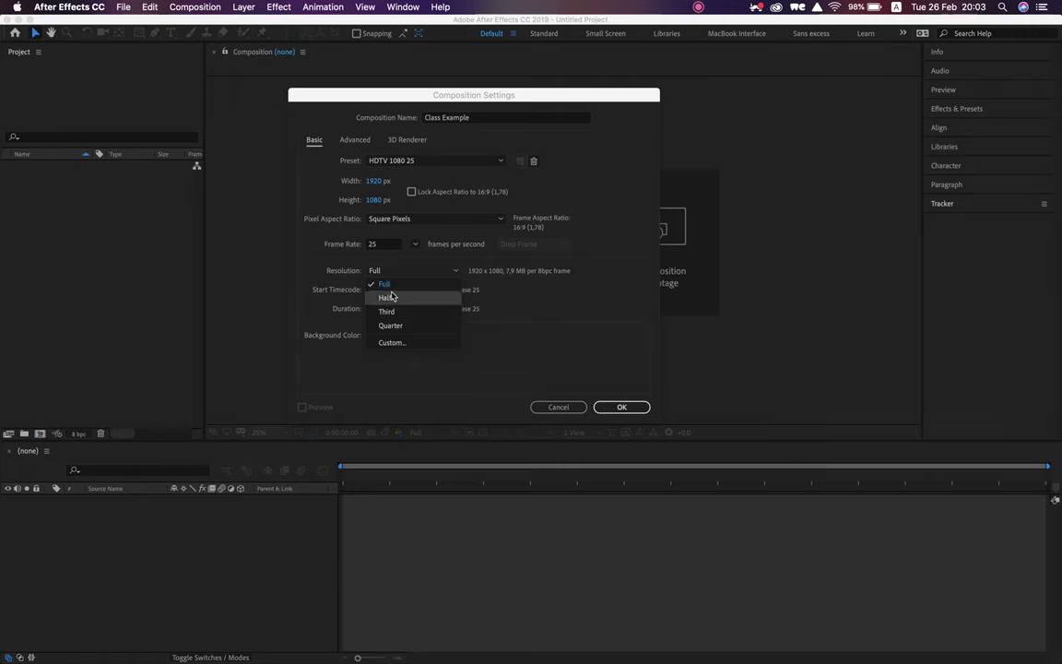
pyautogui.click(394, 287)
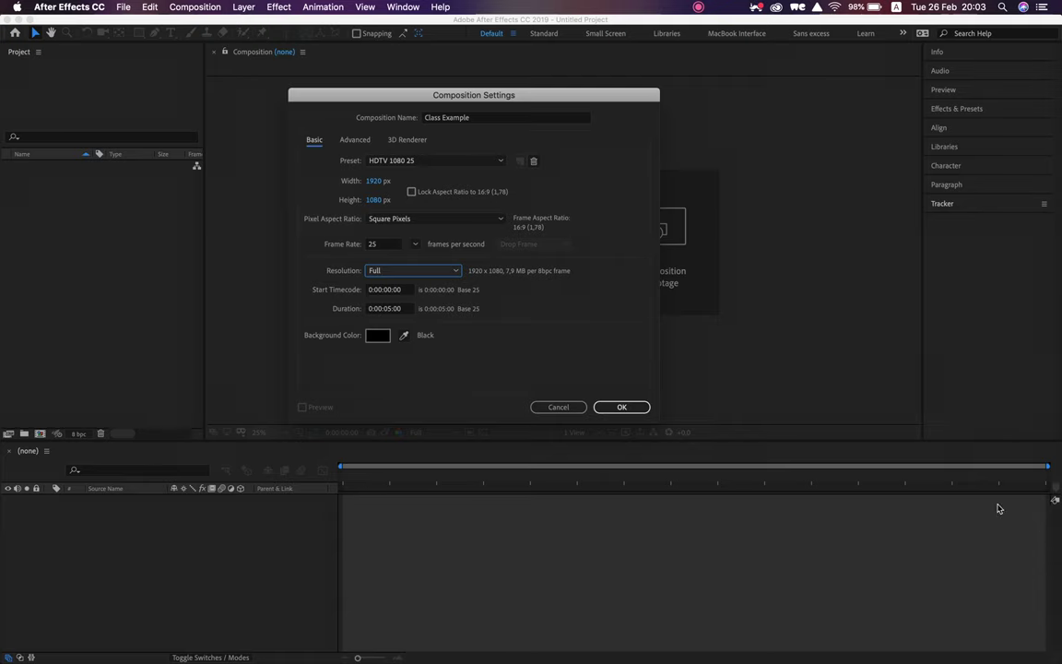
# Step: Review the Duration setting of the new composition
pyautogui.click(380, 311)
pyautogui.press('Left')
pyautogui.click(374, 335)
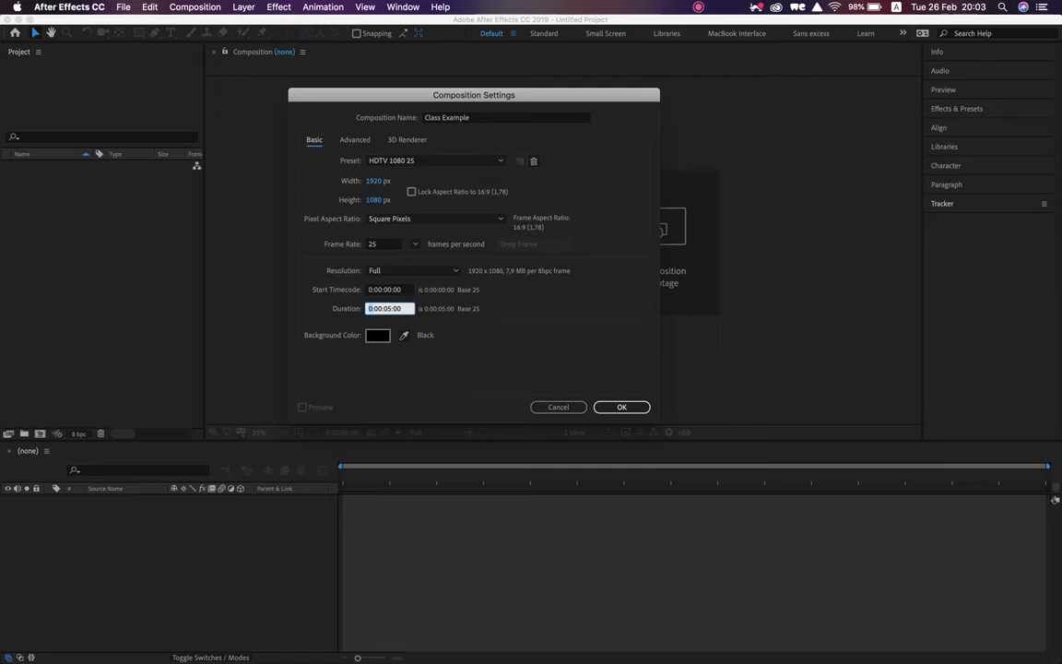
pyautogui.press('super+a')
pyautogui.click(387, 308)
pyautogui.click(494, 319)
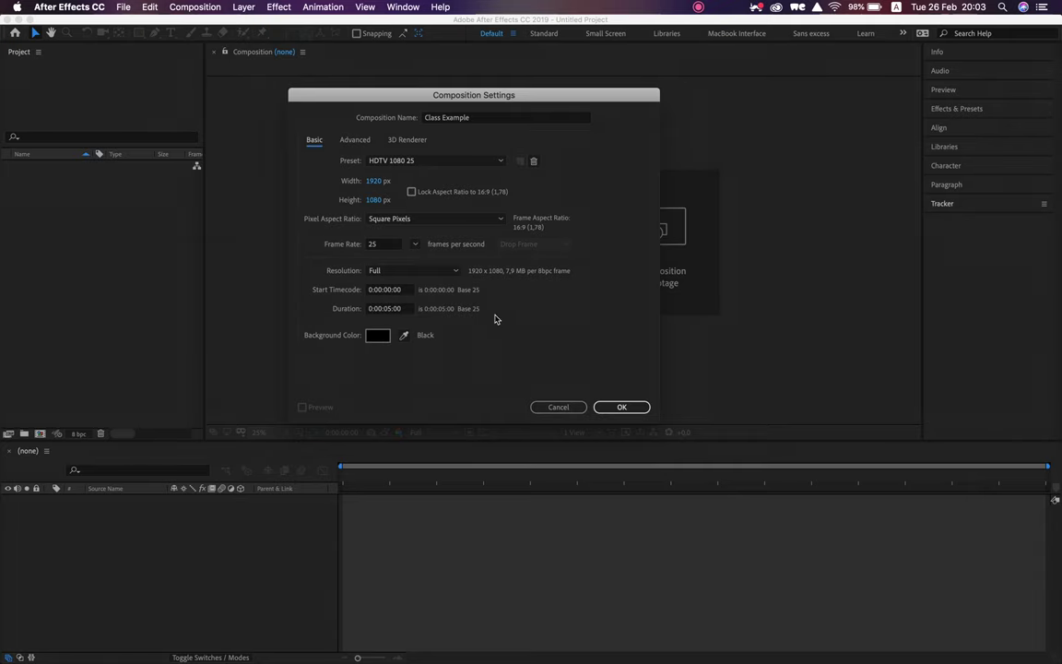
# Step: Use black (000000) as the background color and create the composition
pyautogui.click(381, 336)
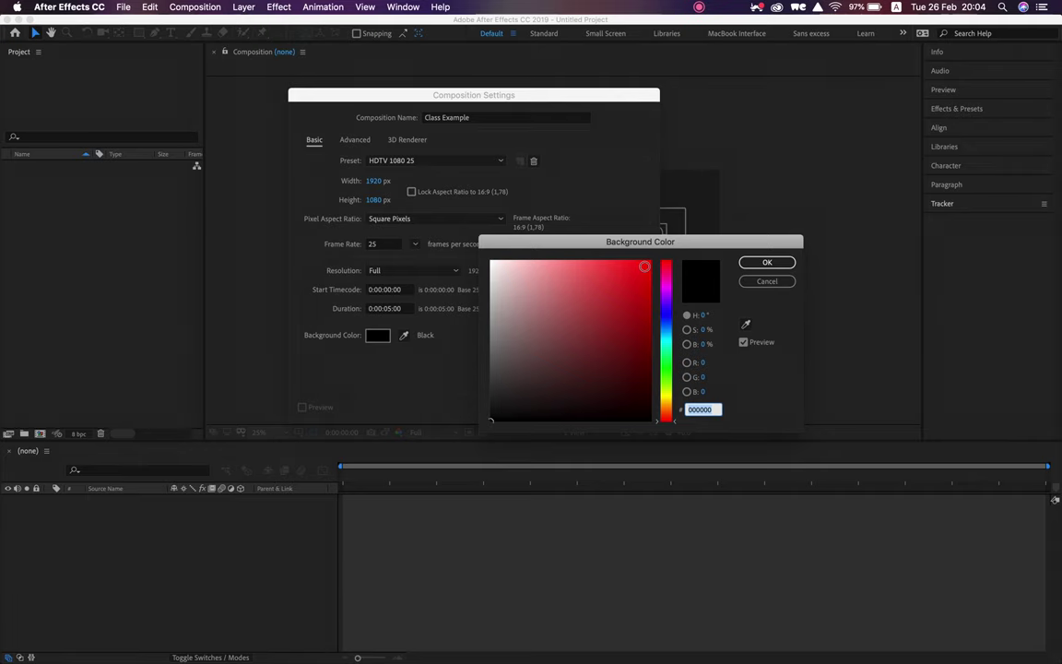
pyautogui.moveTo(505, 274); pyautogui.dragTo(451, 458)
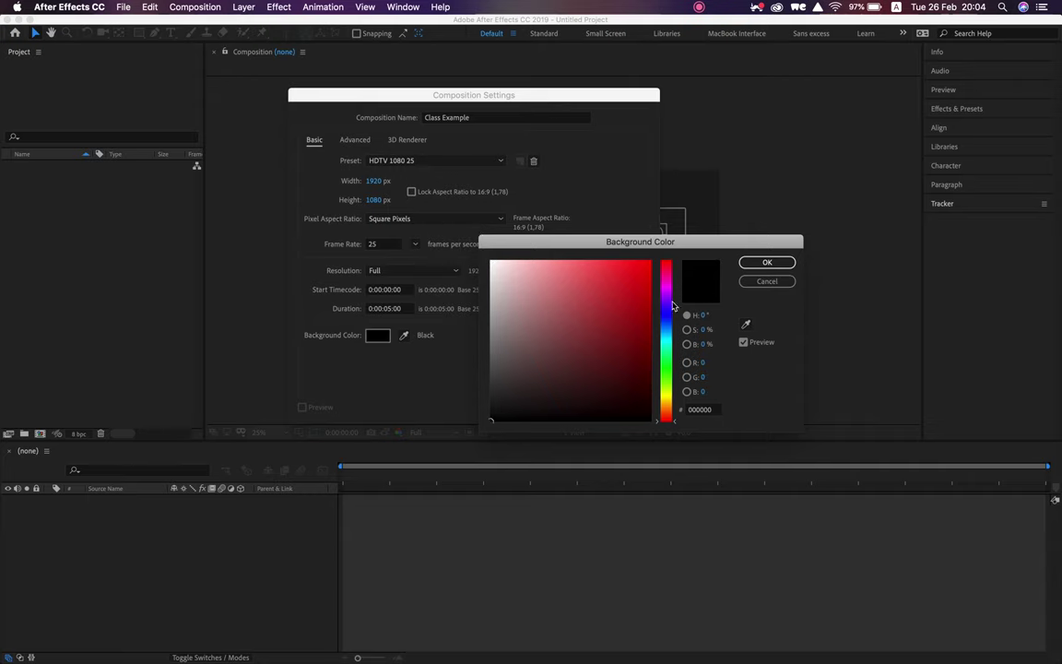
pyautogui.click(766, 261)
pyautogui.click(615, 408)
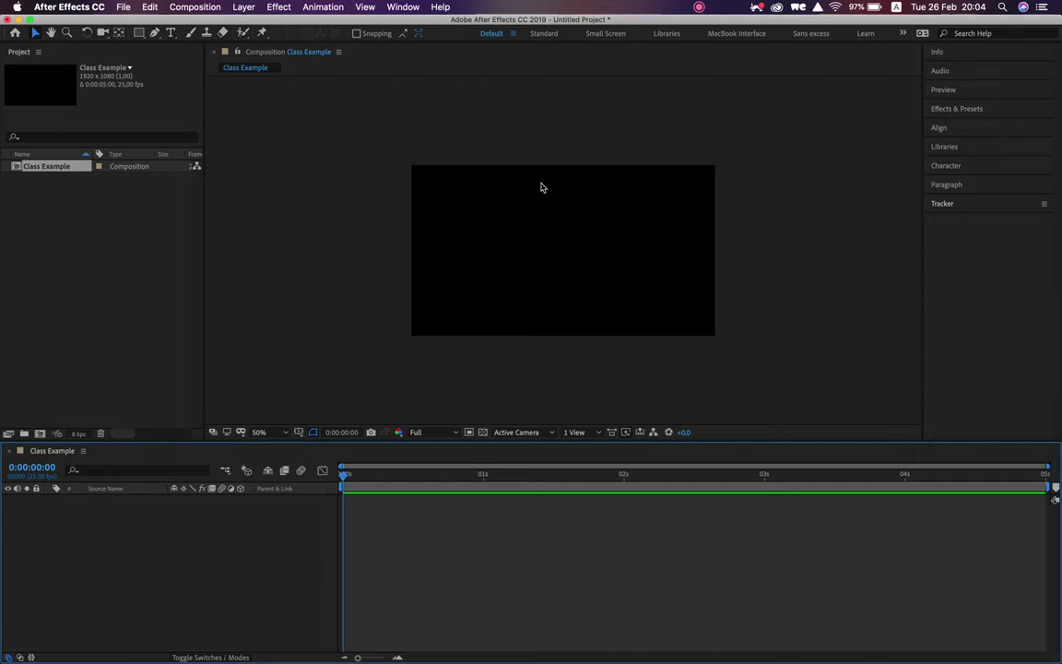
# Step: Set the composition viewer's magnification to Fit up to 200%
pyautogui.click(267, 178)
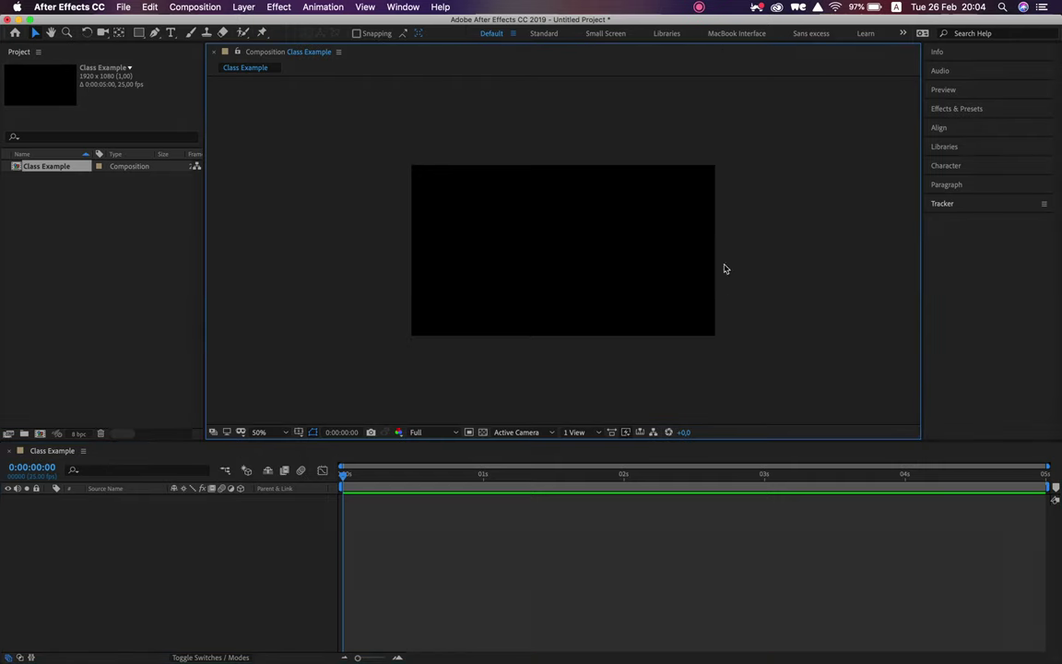
pyautogui.click(271, 434)
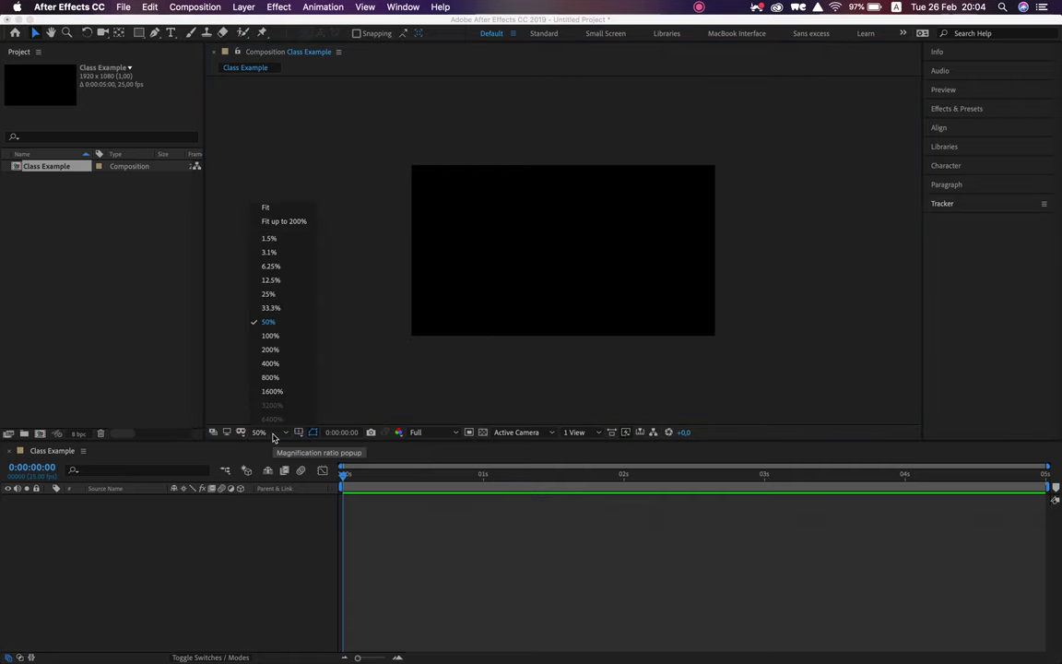
pyautogui.click(296, 221)
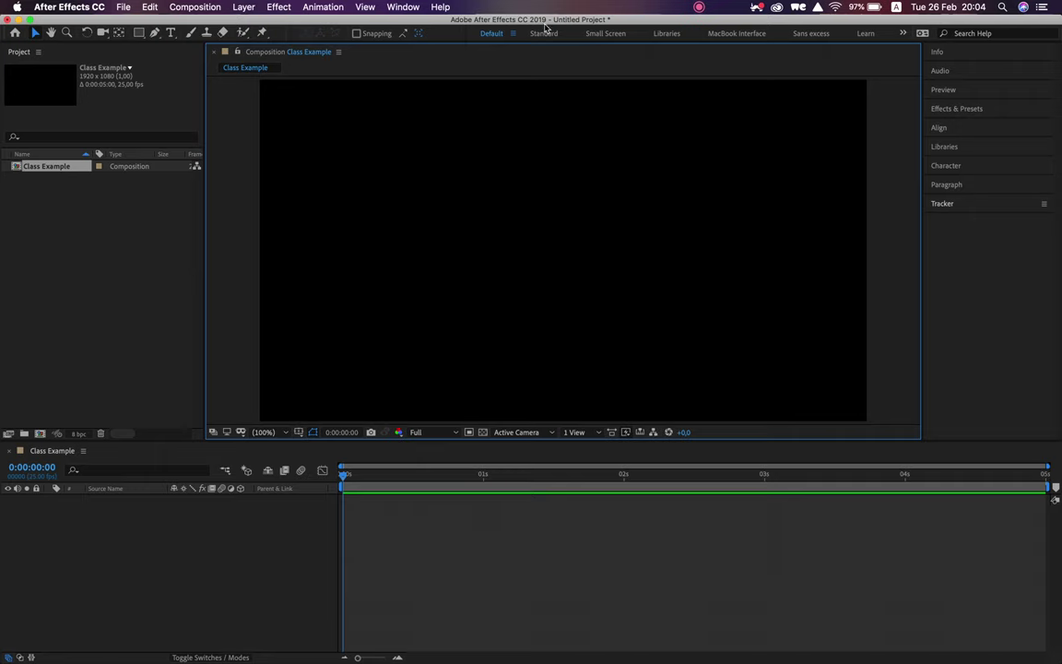
# Step: Overlay the Title/Action Safe guides on the composition and replace them with the Proportional Grid
pyautogui.click(299, 432)
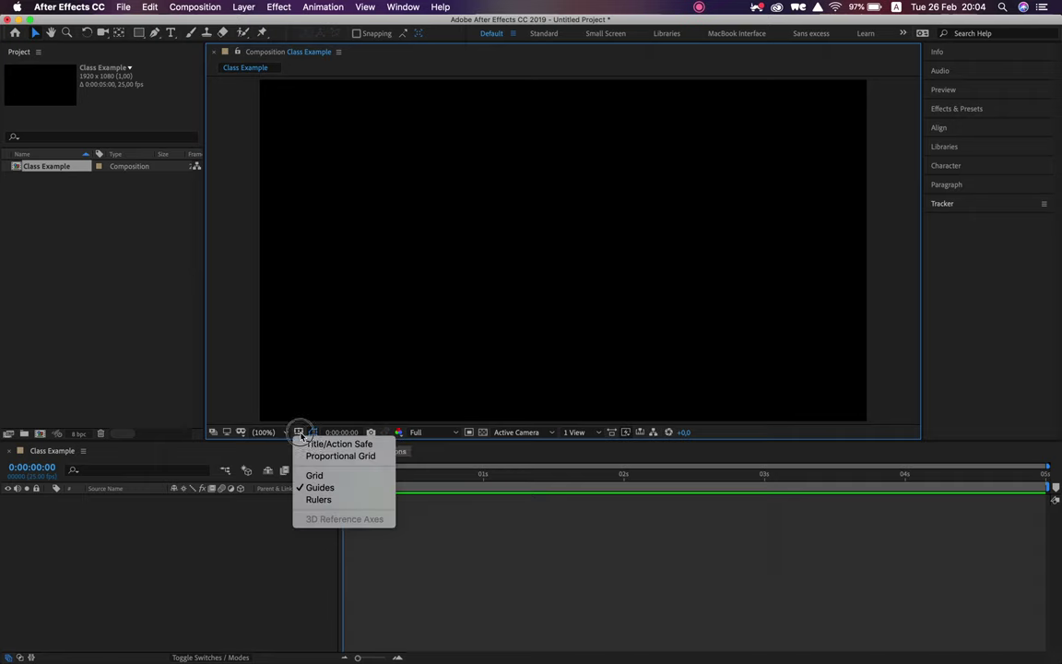
pyautogui.click(349, 446)
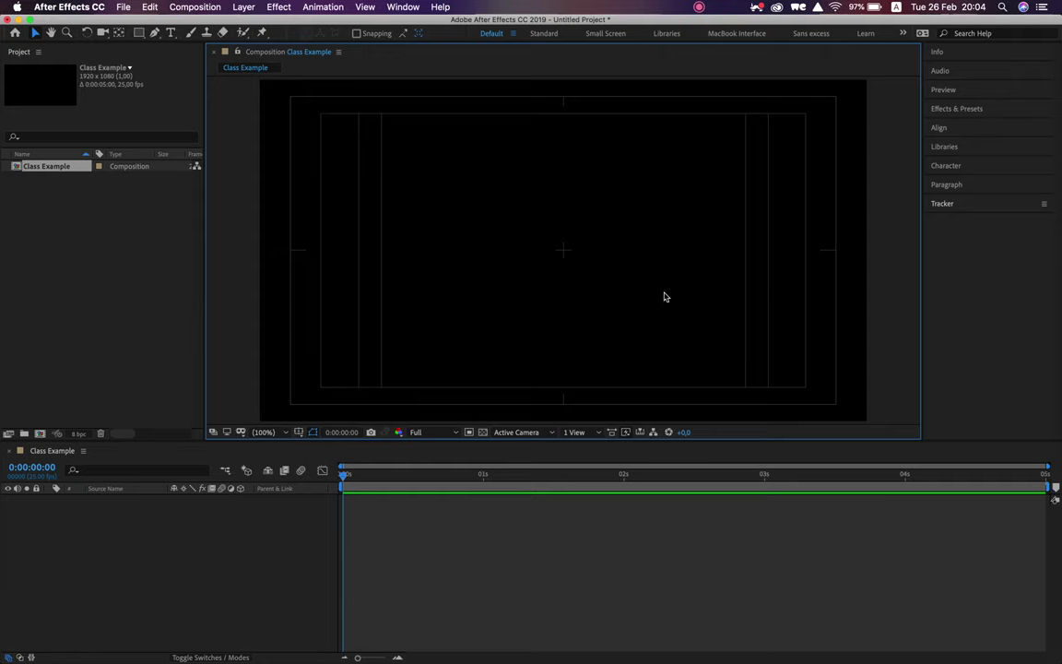
pyautogui.click(298, 432)
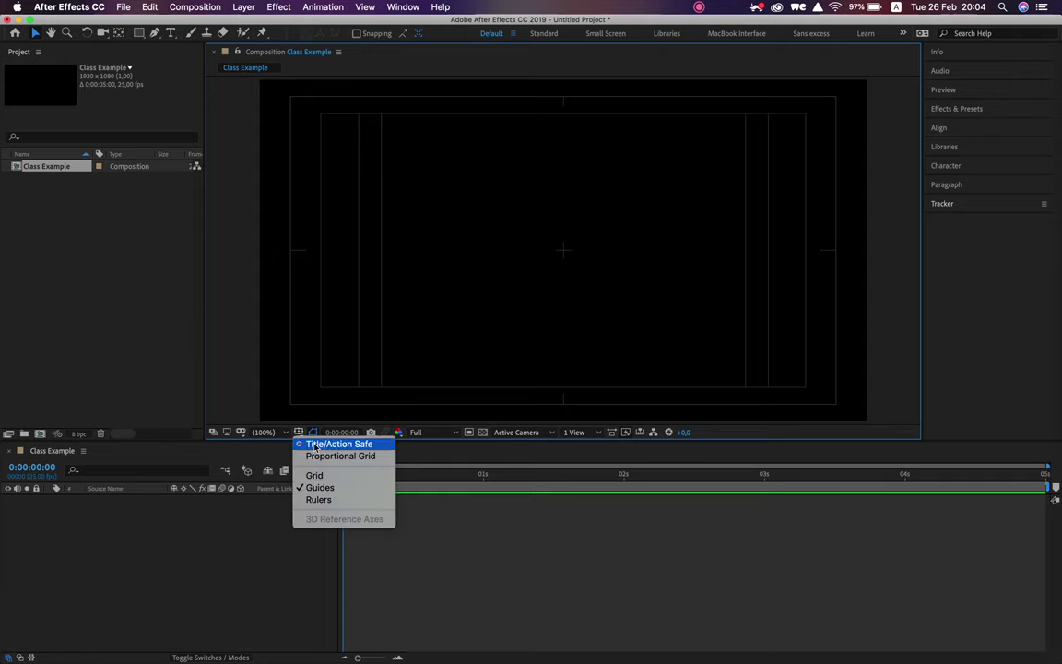
pyautogui.click(308, 455)
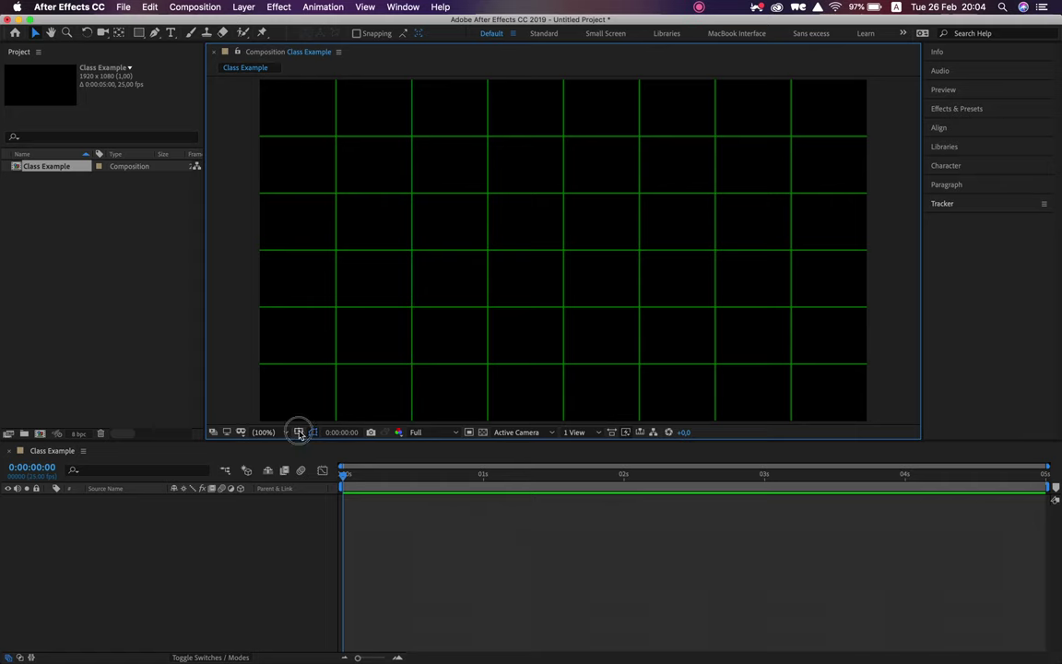
# Step: Toggle the regular Grid on and off, and hide the Proportional Grid from the composition
pyautogui.click(298, 432)
pyautogui.click(316, 476)
pyautogui.click(298, 433)
pyautogui.click(314, 476)
pyautogui.click(298, 432)
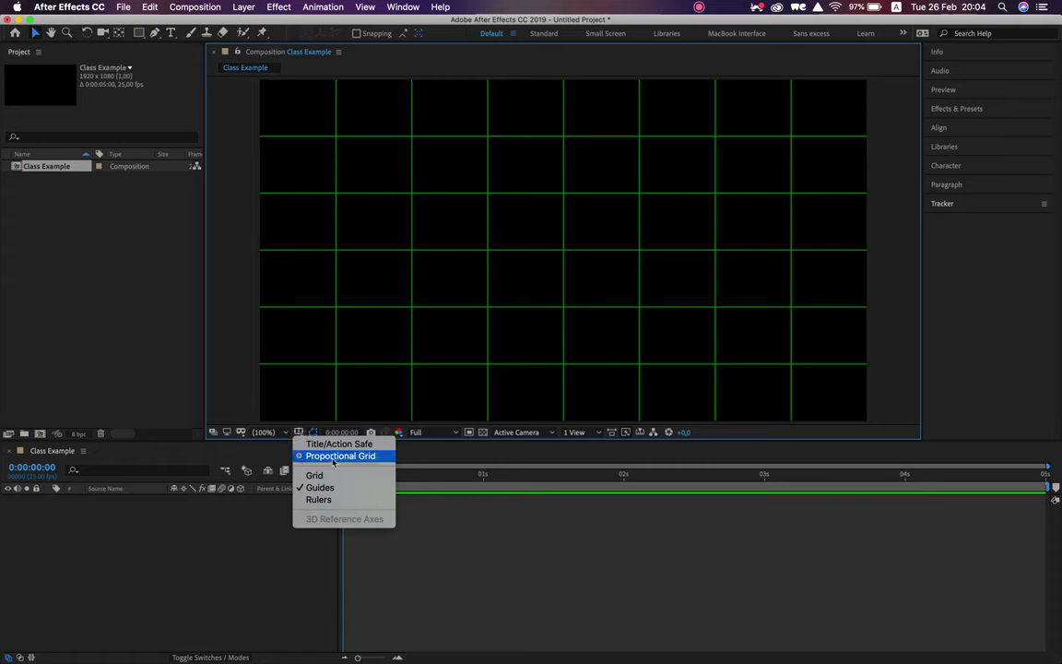
pyautogui.click(334, 458)
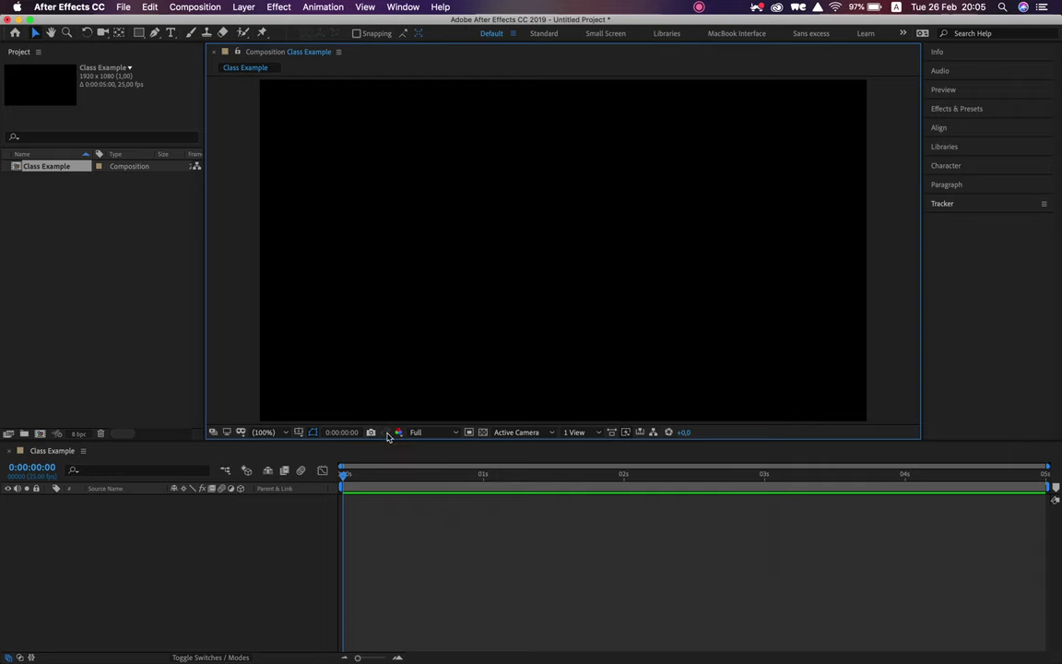
# Step: Review the viewer's resolution options, and toggle the transparency grid on and off
pyautogui.click(454, 433)
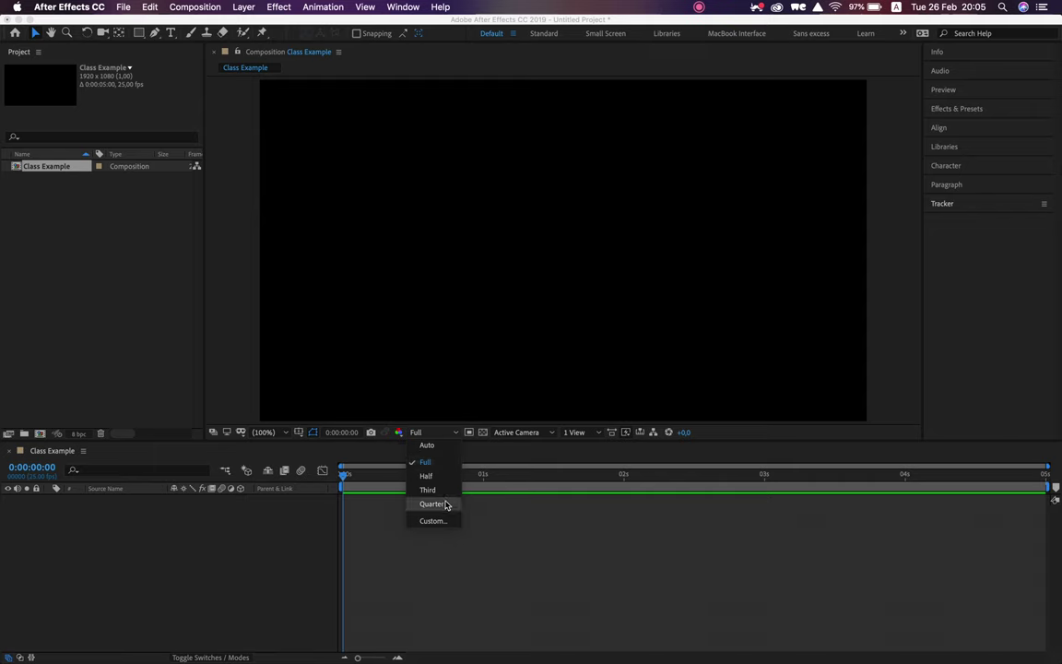
pyautogui.click(438, 433)
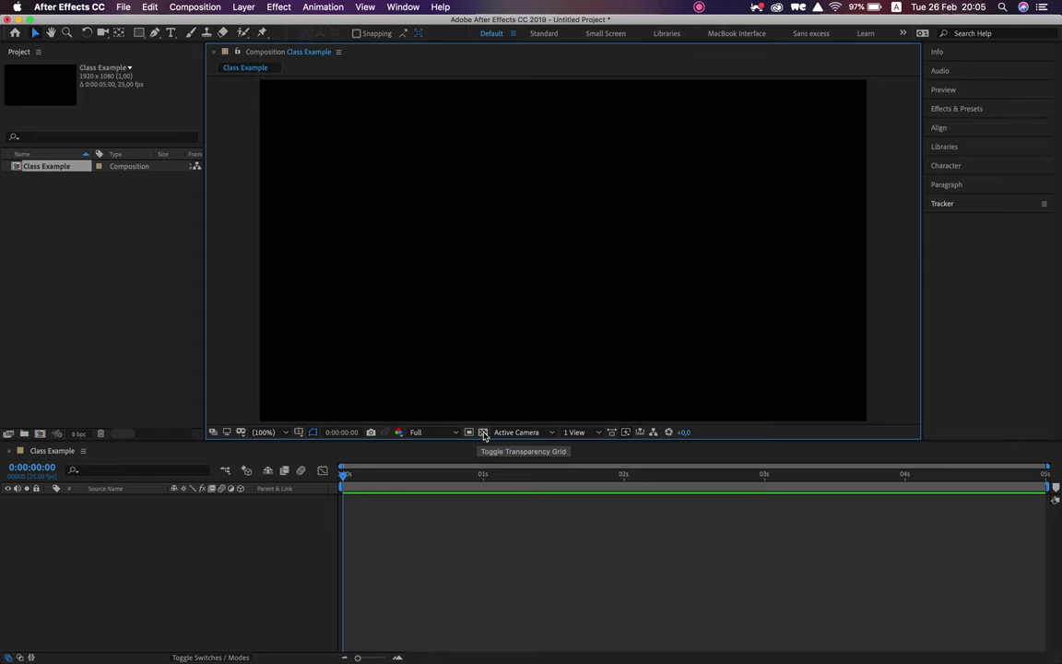
pyautogui.click(483, 433)
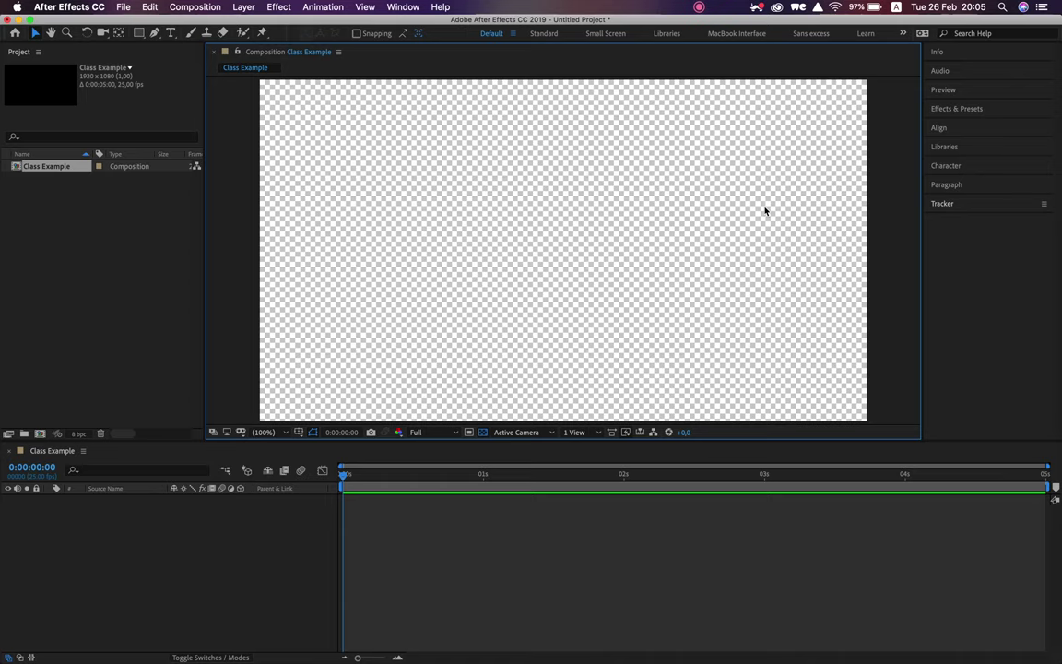
pyautogui.click(483, 434)
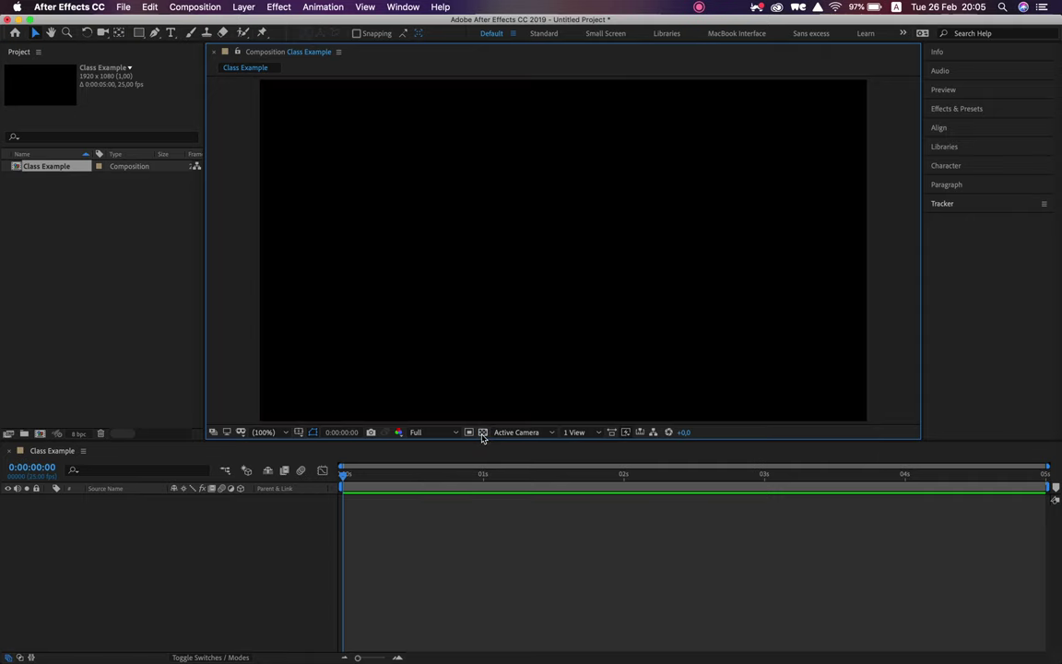
# Step: Choose Active Camera as the 3D view, and try the 2 Views - Horizontal and 2 Views - Vertical layouts
pyautogui.click(521, 432)
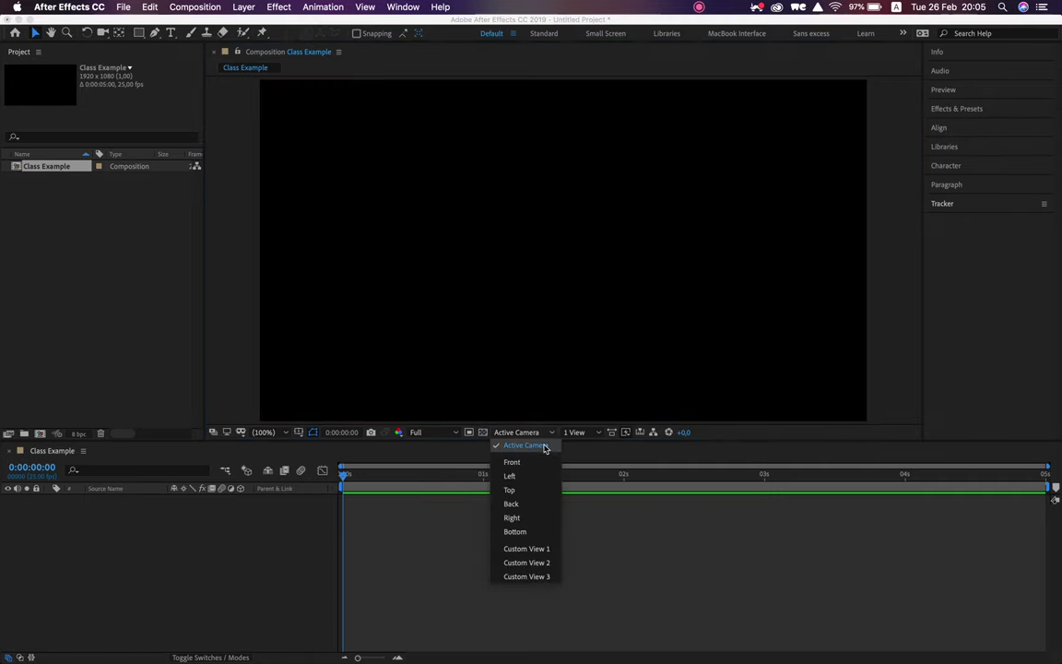
pyautogui.click(546, 446)
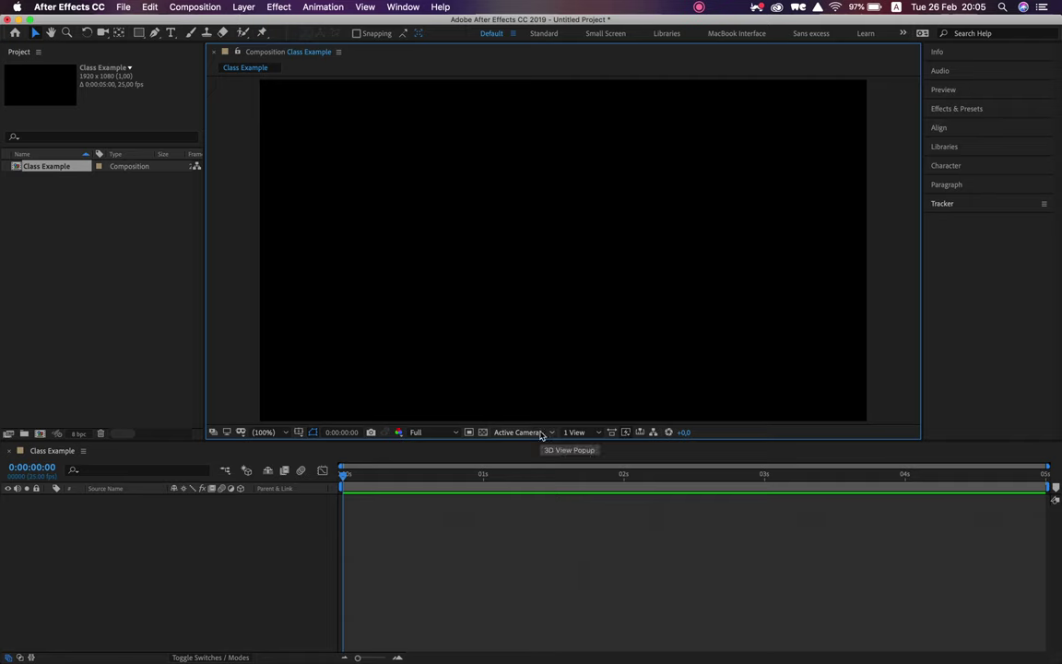
pyautogui.click(578, 433)
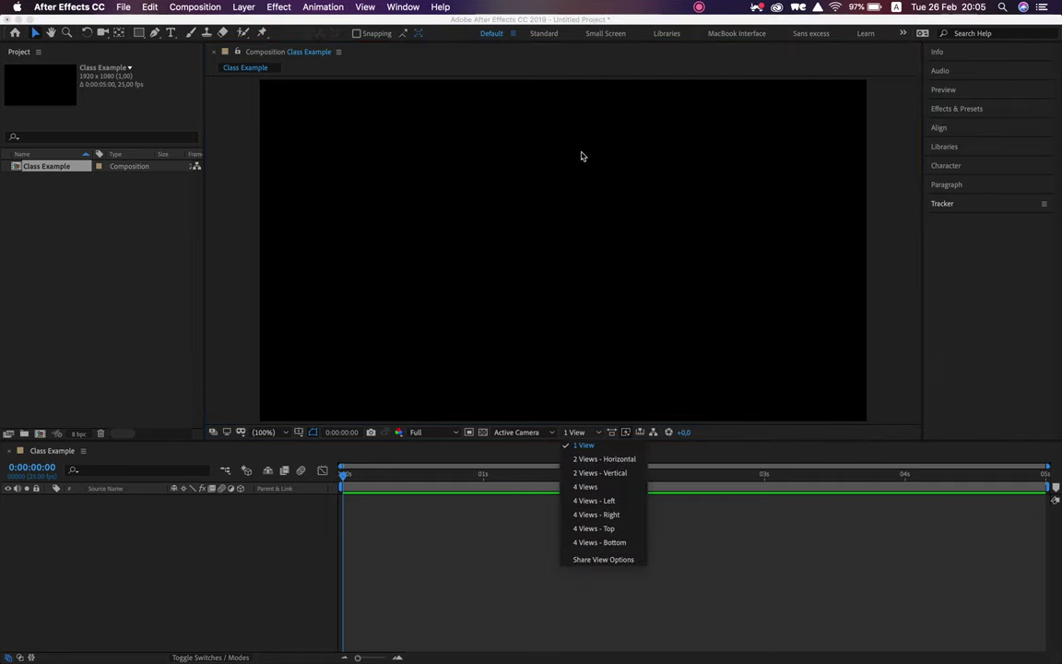
pyautogui.click(597, 458)
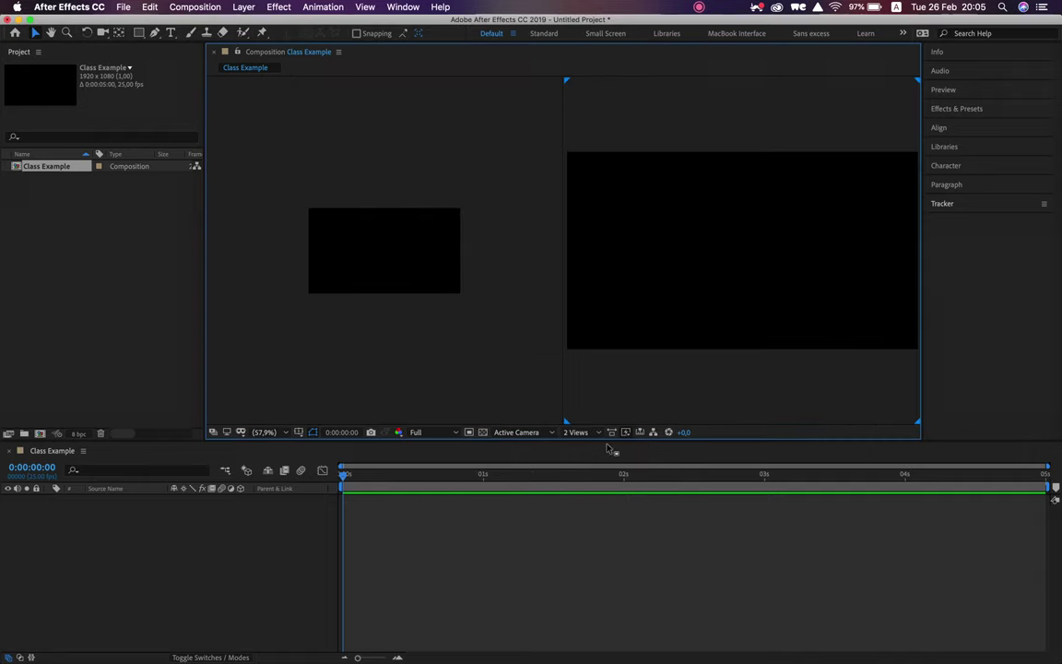
pyautogui.click(580, 432)
pyautogui.click(594, 473)
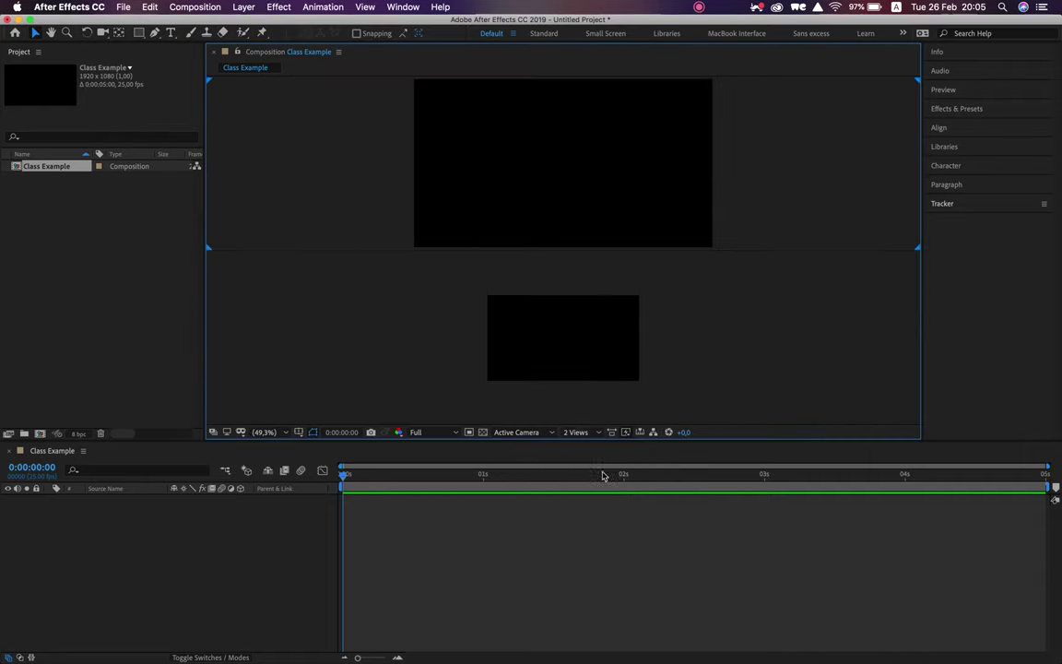
# Step: Try the 4 Views and 4 Views - Left layouts, and return the composition viewer to 1 View
pyautogui.click(576, 433)
pyautogui.click(587, 485)
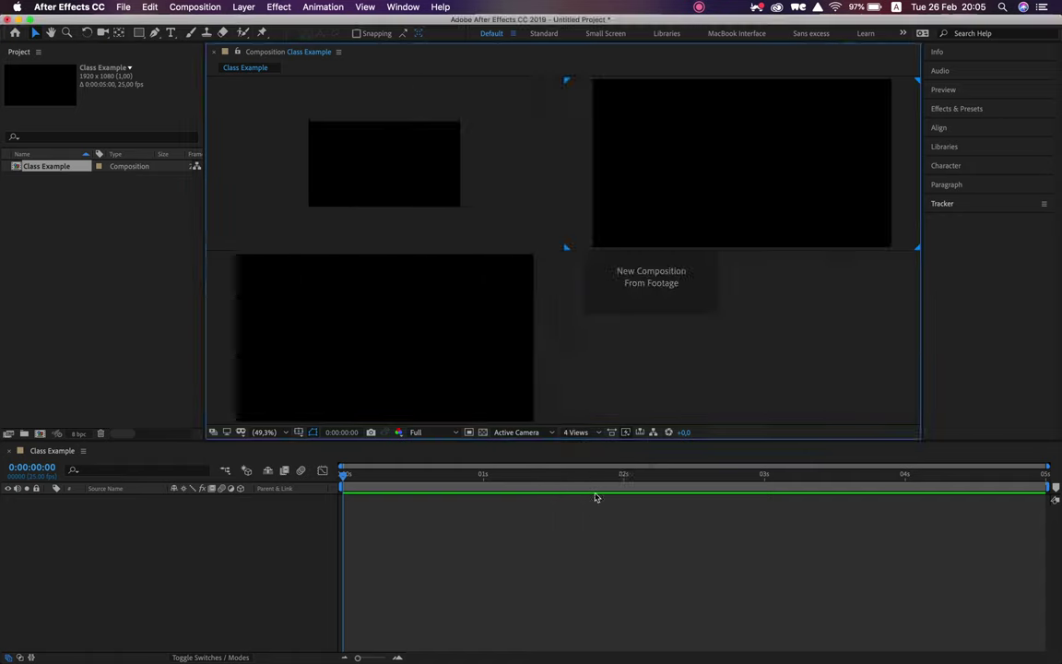
pyautogui.click(581, 432)
pyautogui.click(593, 500)
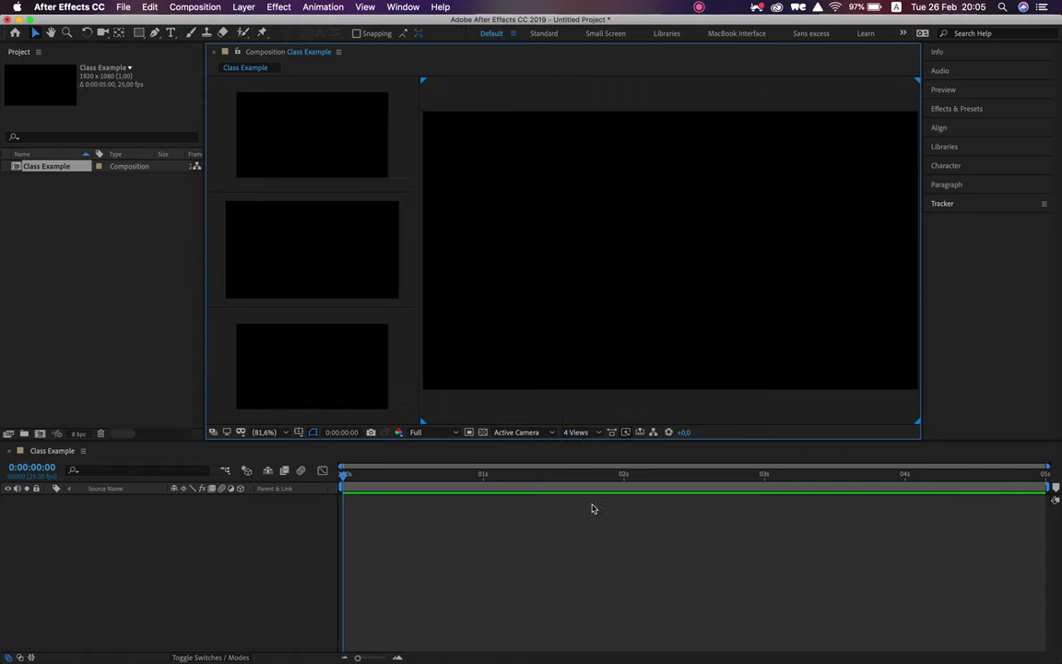
pyautogui.click(579, 432)
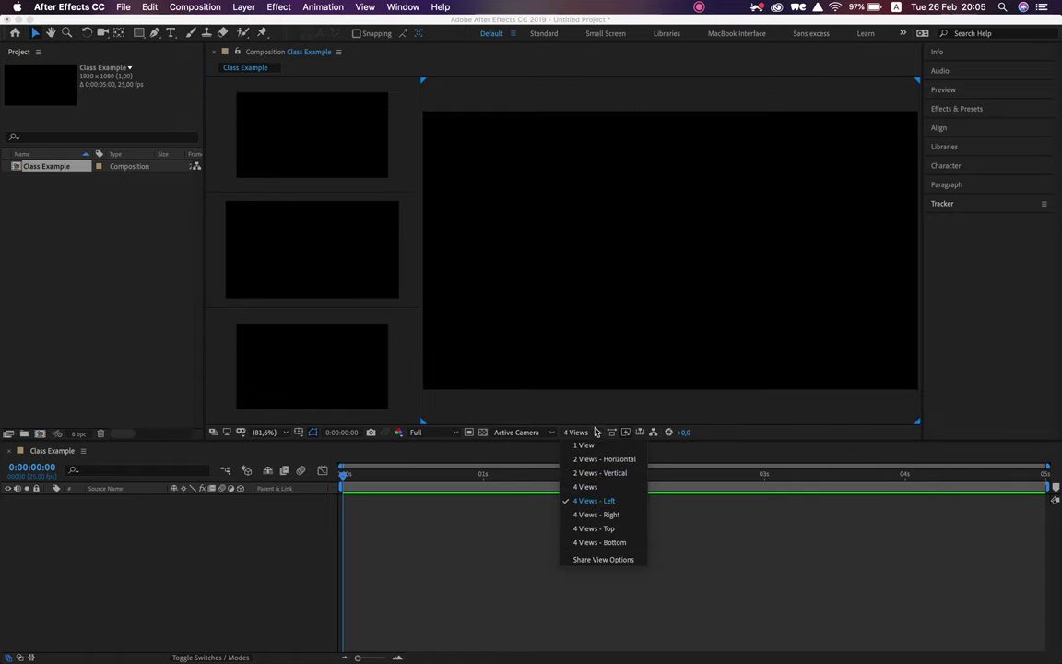
pyautogui.click(577, 433)
pyautogui.click(577, 433)
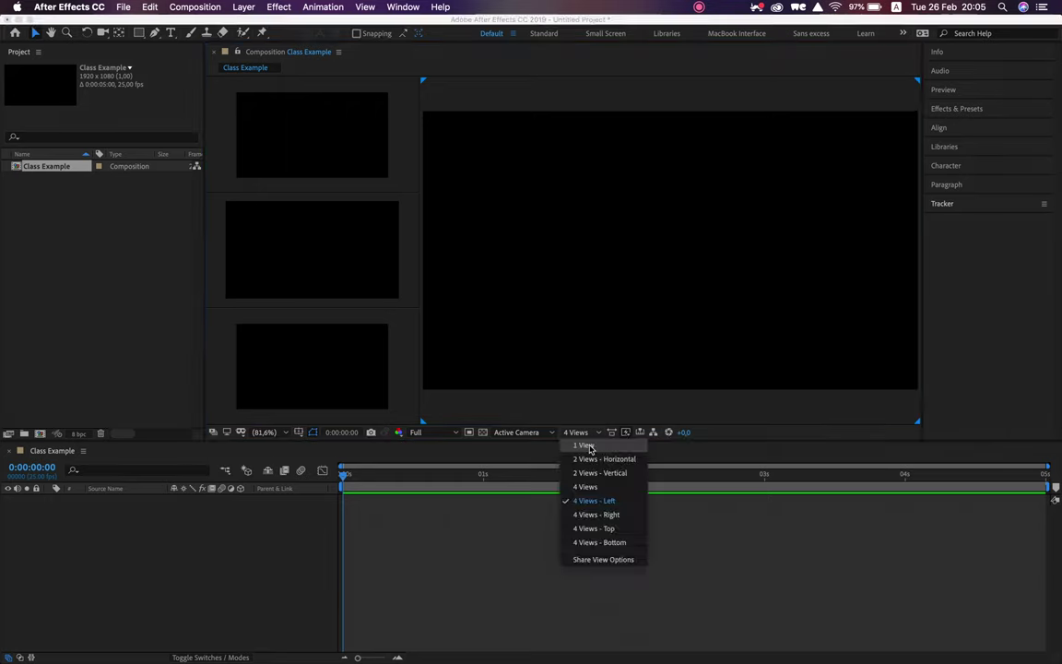
pyautogui.click(584, 446)
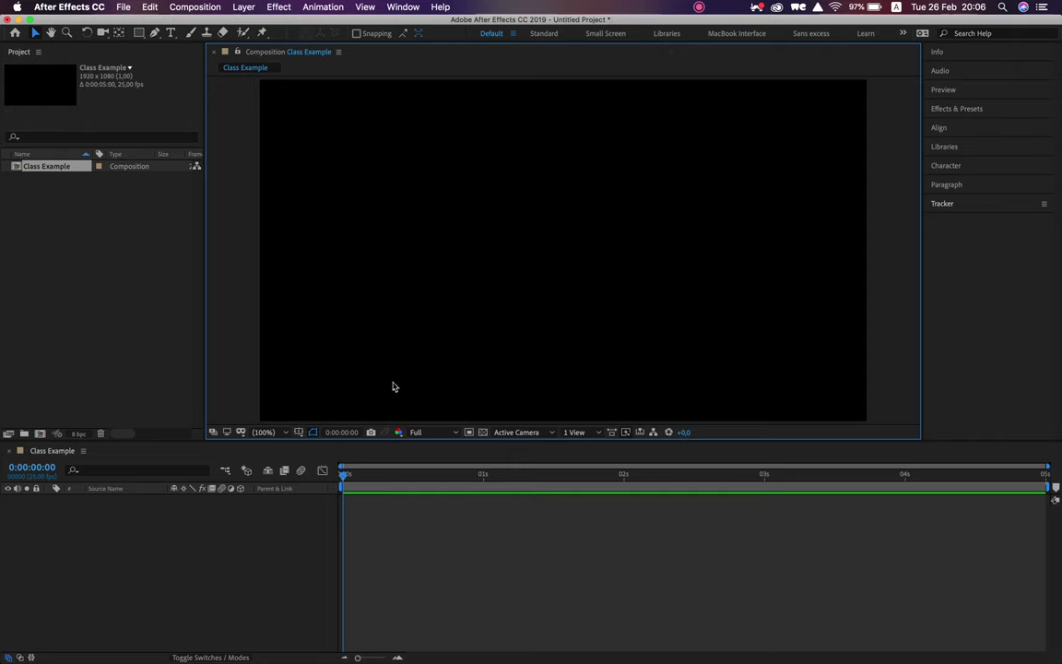
pyautogui.click(218, 561)
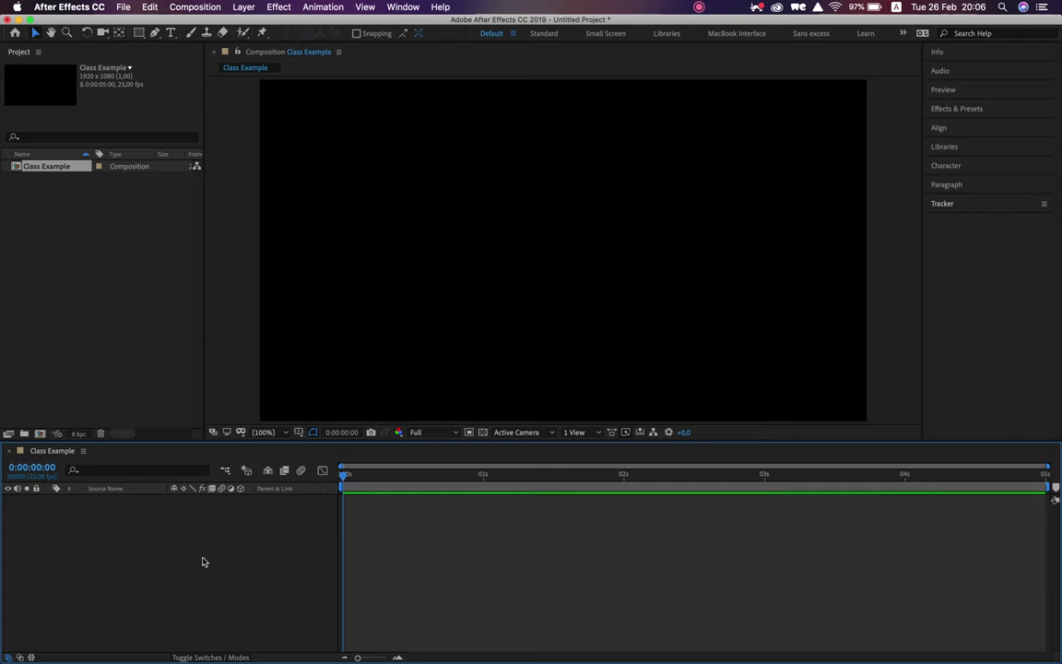
pyautogui.moveTo(80, 525); pyautogui.dragTo(235, 589)
pyautogui.moveTo(360, 531); pyautogui.dragTo(866, 617)
# Step: Try the Selection tool on the empty composition, and shift the composition slightly in the viewer with the Hand tool
pyautogui.click(35, 34)
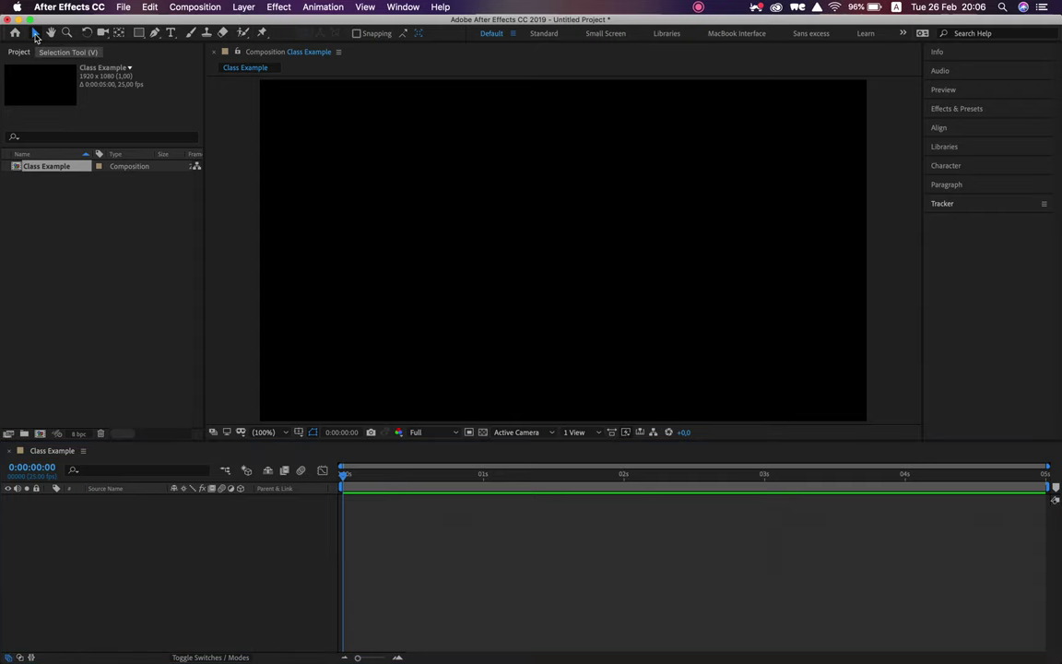
pyautogui.moveTo(335, 127); pyautogui.dragTo(723, 290)
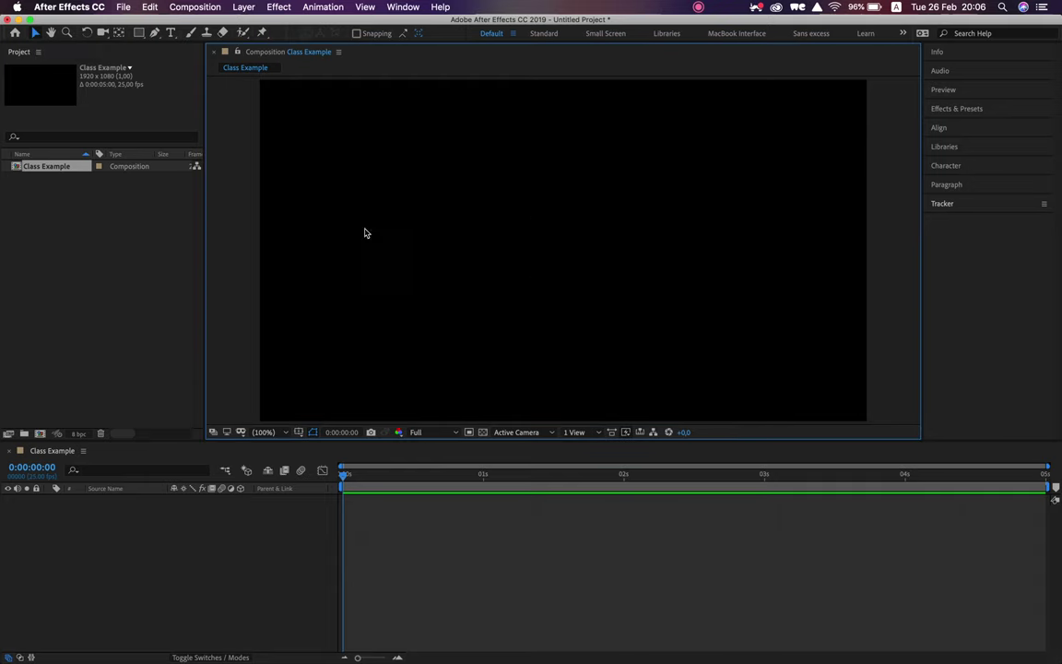
pyautogui.click(52, 34)
pyautogui.moveTo(368, 178)
pyautogui.mouseDown()
pyautogui.moveTo(545, 246)
pyautogui.moveTo(264, 87)
pyautogui.moveTo(420, 255)
pyautogui.moveTo(486, 196)
pyautogui.moveTo(273, 202)
pyautogui.moveTo(384, 182)
pyautogui.moveTo(377, 173)
pyautogui.mouseUp()
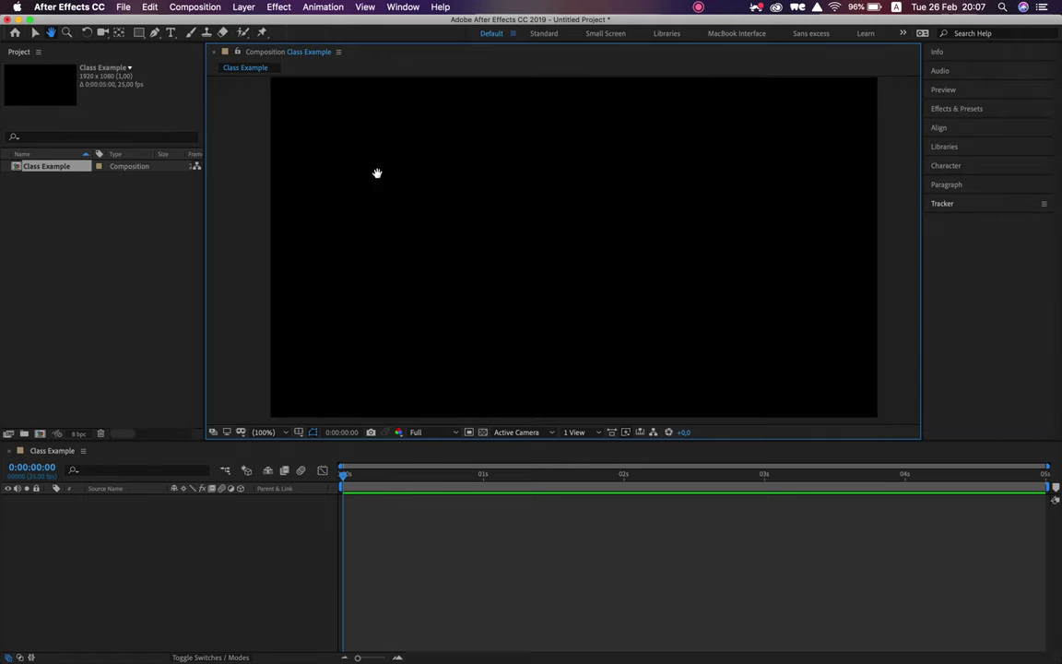
# Step: Magnify the composition with the Zoom tool, zoom back out to 50%, and return to the Selection tool
pyautogui.click(68, 33)
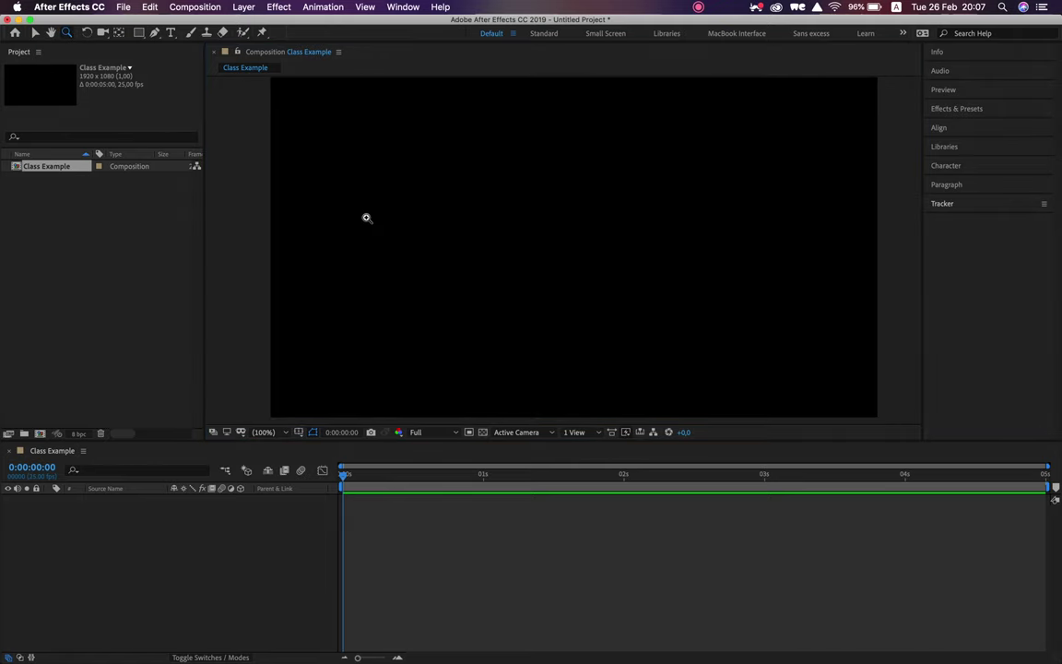
pyautogui.click(519, 213)
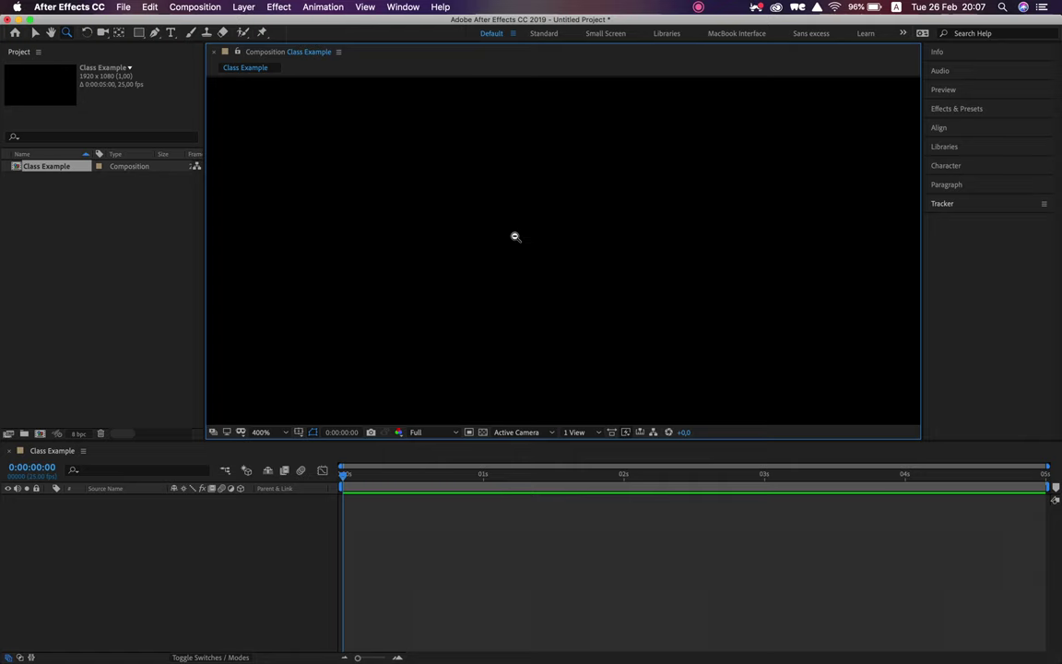
pyautogui.keyDown('alt'); pyautogui.click(514, 232); pyautogui.keyUp('alt')
pyautogui.keyDown('alt'); pyautogui.click(514, 231); pyautogui.keyUp('alt')
pyautogui.keyDown('alt'); pyautogui.click(514, 231); pyautogui.keyUp('alt')
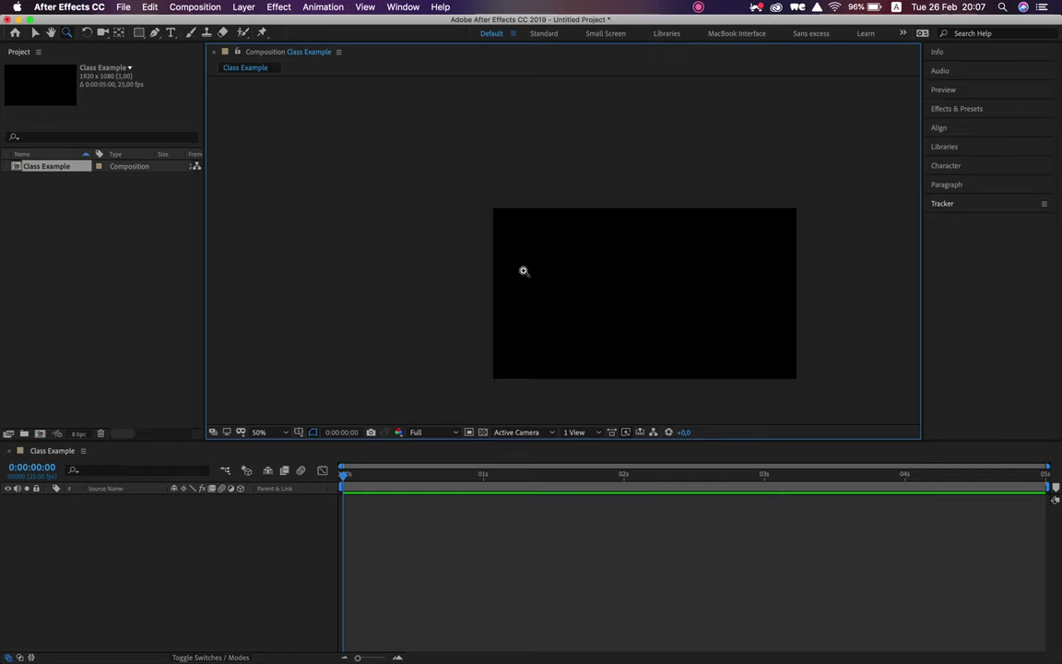
pyautogui.click(34, 33)
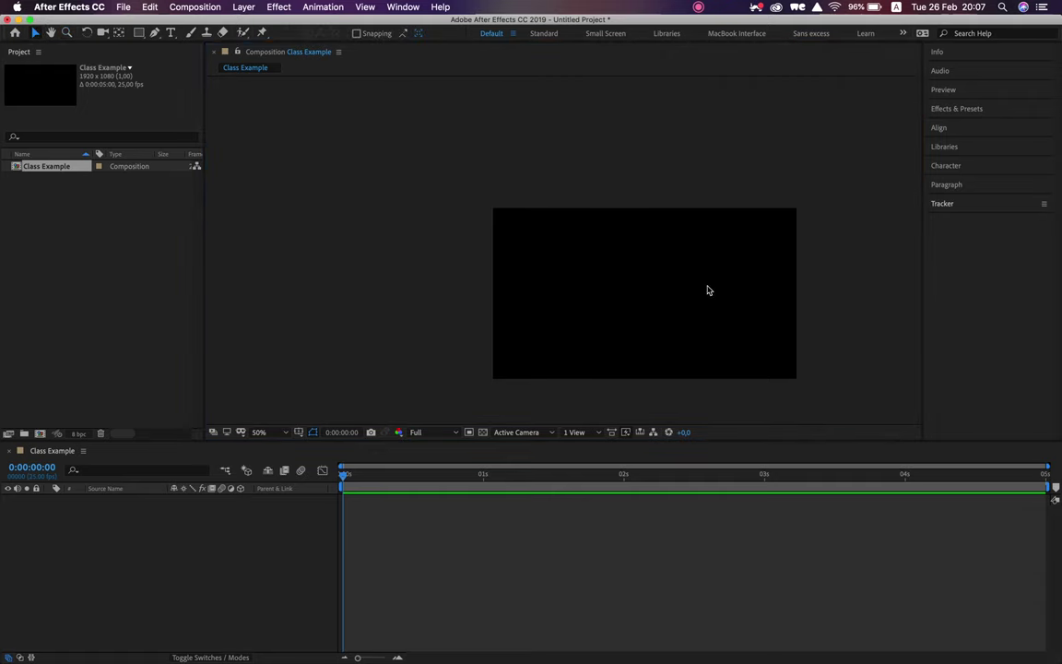
# Step: Enlarge the composition view to 200% with the Zoom tool, and switch back to the Selection tool
pyautogui.click(65, 32)
pyautogui.click(523, 237)
pyautogui.click(524, 237)
pyautogui.click(37, 34)
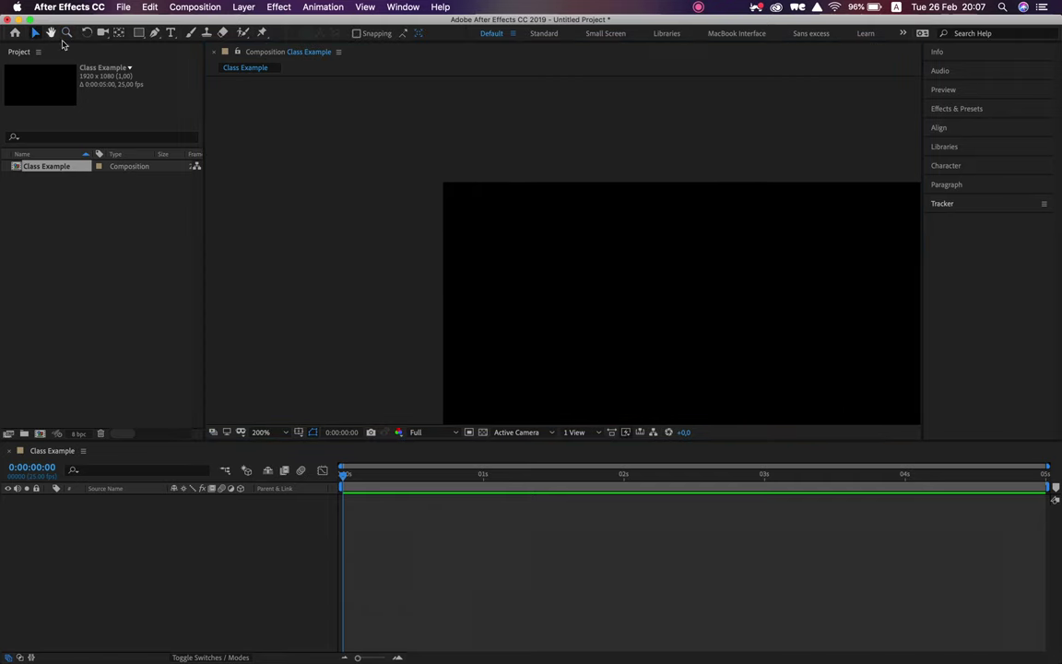
# Step: Pan around the enlarged composition with the Hand tool, alternating with the Selection tool
pyautogui.press('h')
pyautogui.click(625, 285)
pyautogui.moveTo(624, 285); pyautogui.dragTo(339, 137)
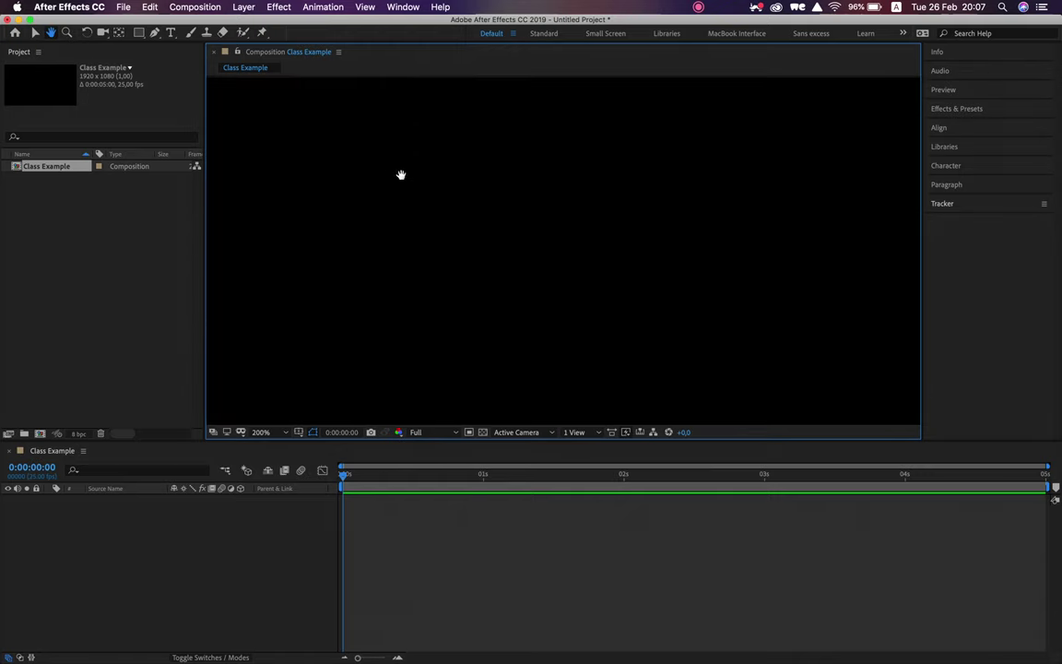
pyautogui.moveTo(822, 379); pyautogui.dragTo(649, 200)
pyautogui.press('v')
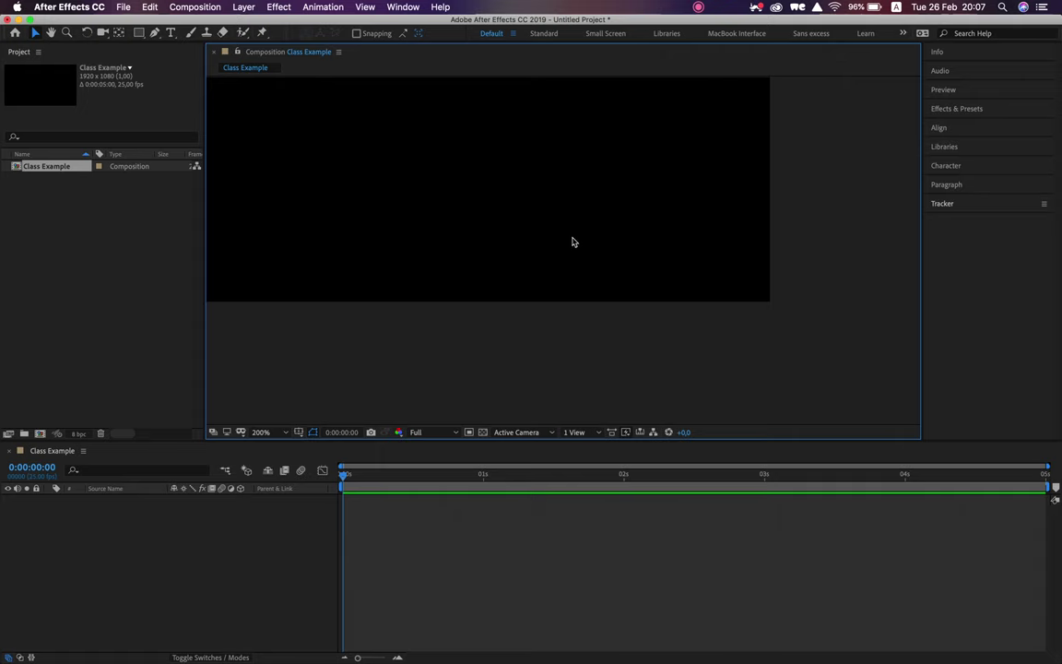
pyautogui.press('h')
pyautogui.moveTo(433, 178); pyautogui.dragTo(386, 211)
pyautogui.press('v')
# Step: Set the viewer magnification to Fit up to 200%, and step the zoom out and in repeatedly, ending at 100%
pyautogui.click(265, 433)
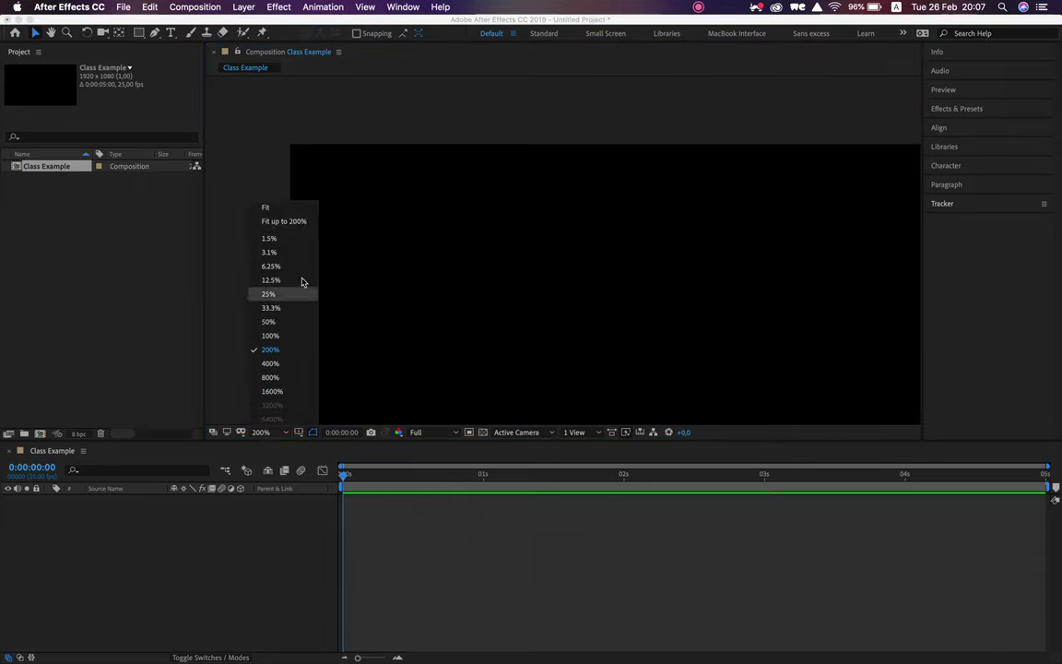
pyautogui.click(272, 220)
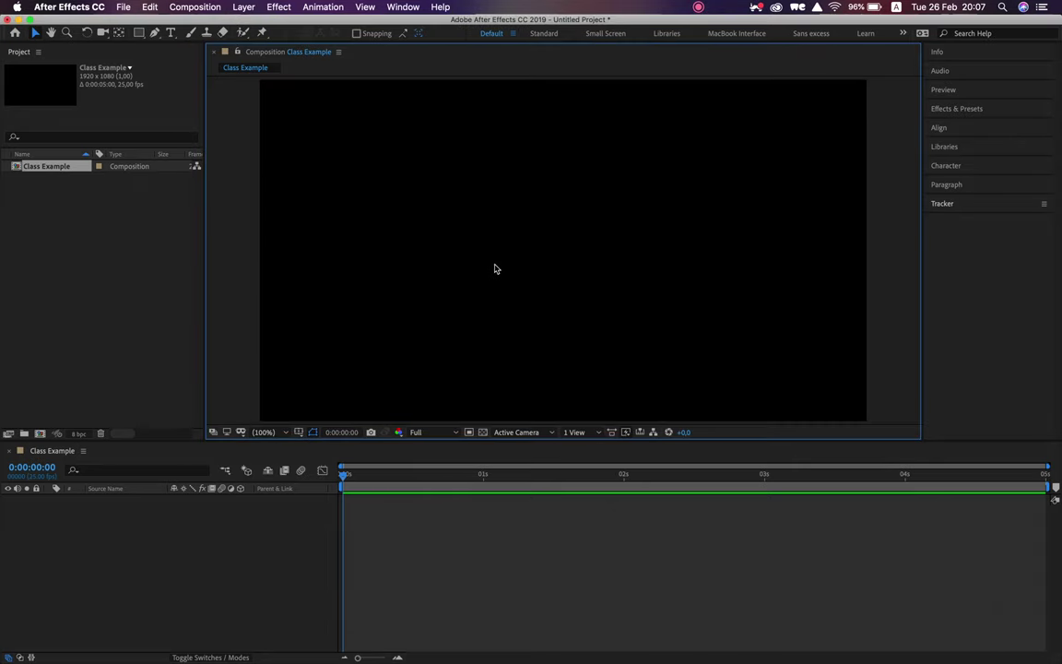
pyautogui.press(',')
pyautogui.press(',')
pyautogui.press('.')
pyautogui.press('.')
pyautogui.press(',')
pyautogui.press(',')
pyautogui.press(',')
pyautogui.press(',')
pyautogui.press('.')
pyautogui.press('.')
pyautogui.press('.')
pyautogui.press('.')
pyautogui.press(',')
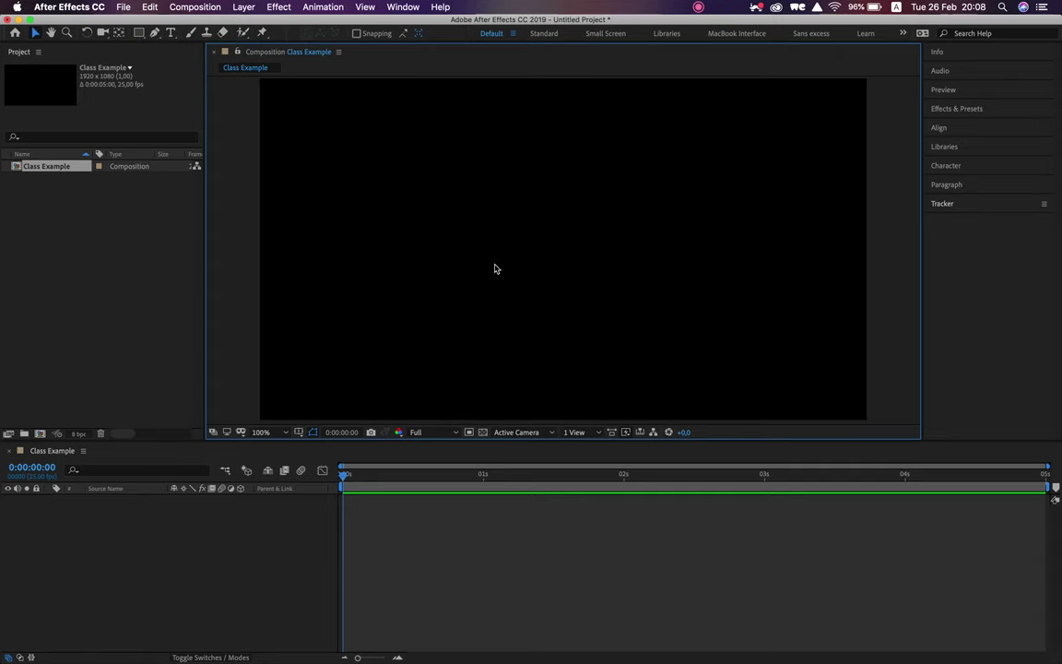
# Step: Activate the Rotation, Camera, Pan Behind (Anchor Point), Rectangle and Pen tools in turn, and return to the Rectangle tool
pyautogui.click(88, 34)
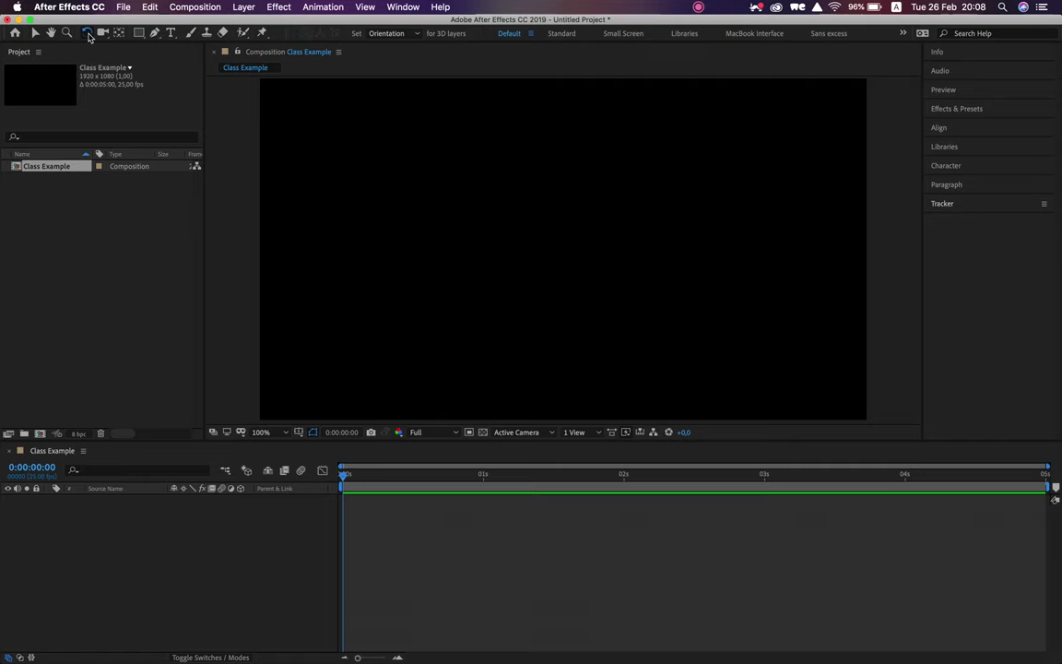
pyautogui.click(103, 33)
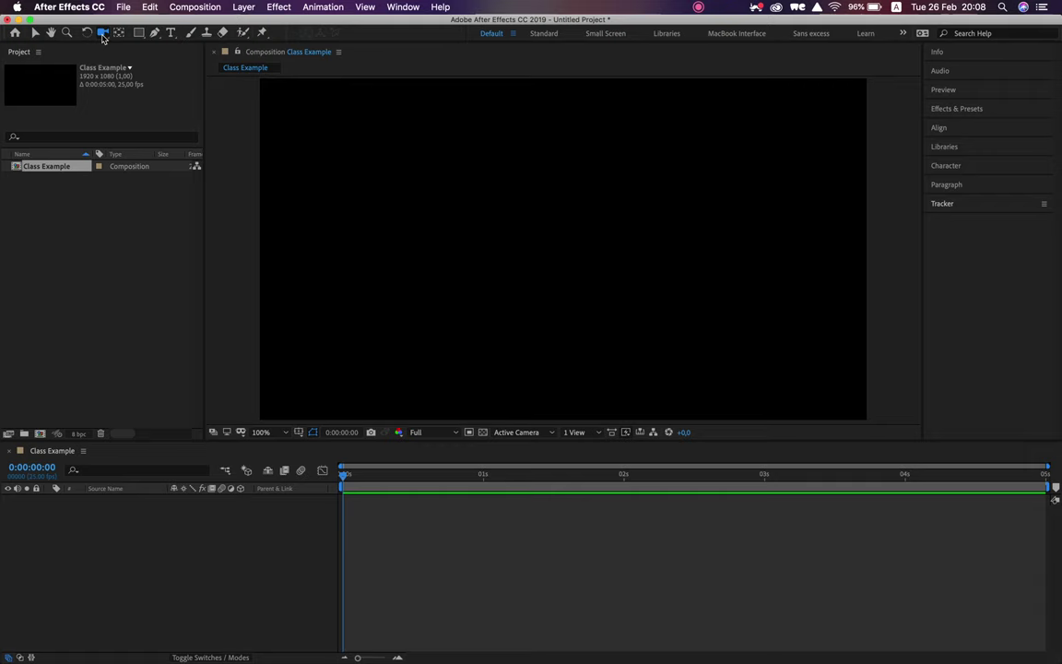
pyautogui.click(119, 34)
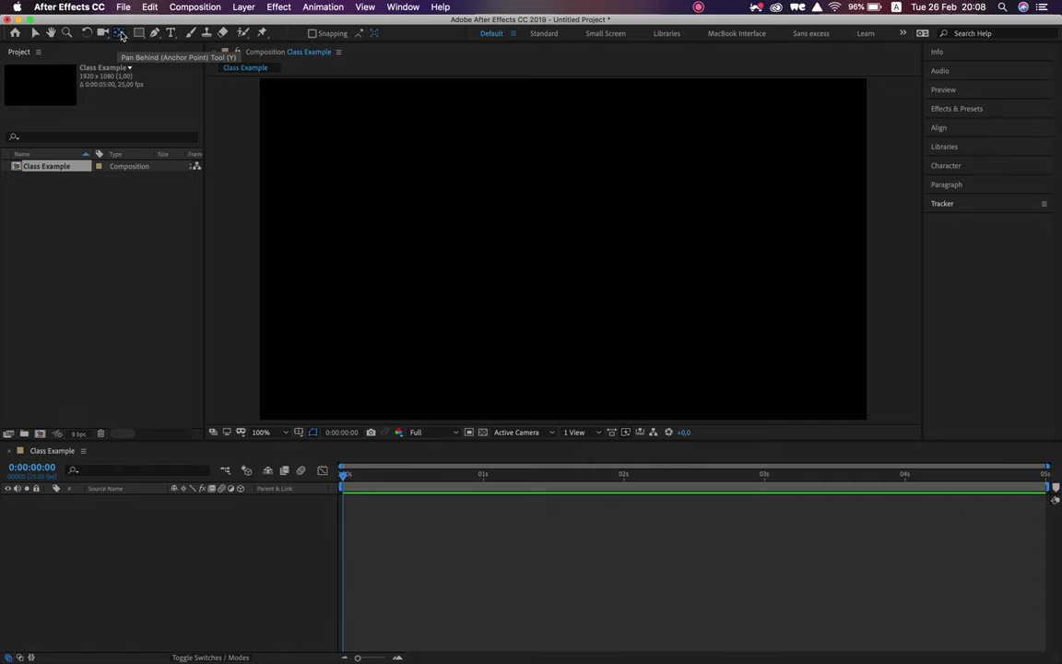
pyautogui.moveTo(140, 36)
pyautogui.mouseDown()
pyautogui.moveTo(233, 47)
pyautogui.moveTo(225, 88)
pyautogui.moveTo(206, 34)
pyautogui.mouseUp()
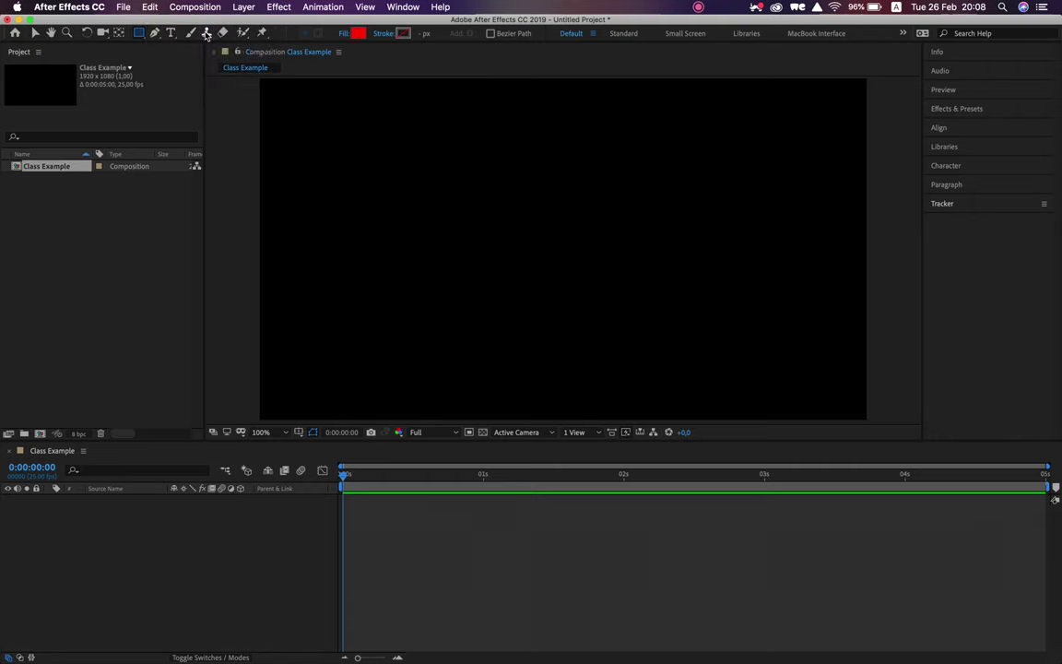
pyautogui.click(155, 36)
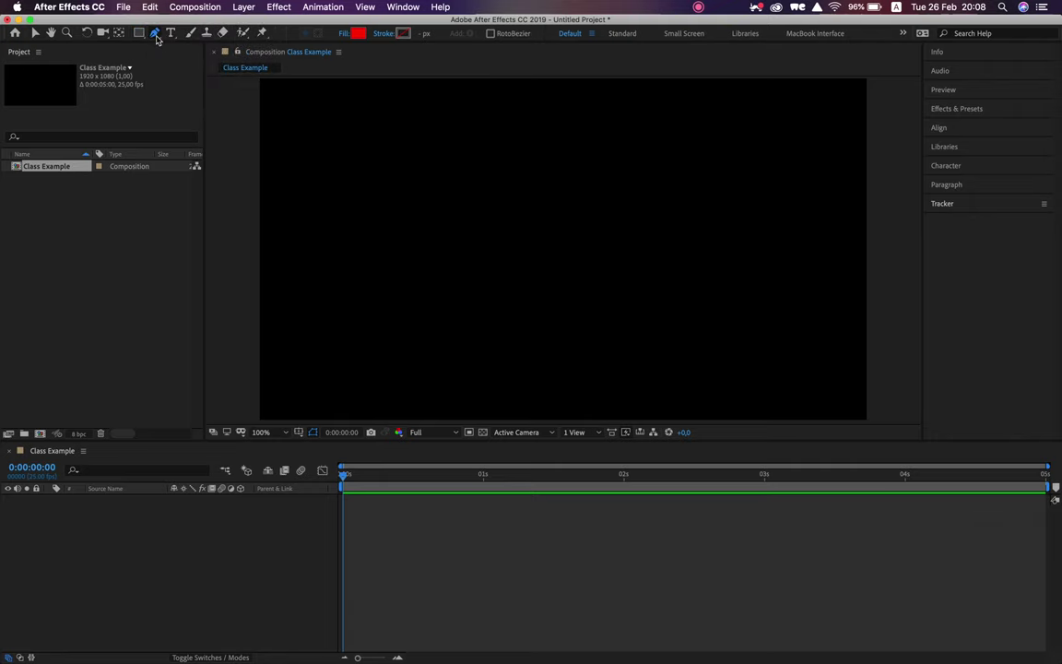
pyautogui.click(138, 33)
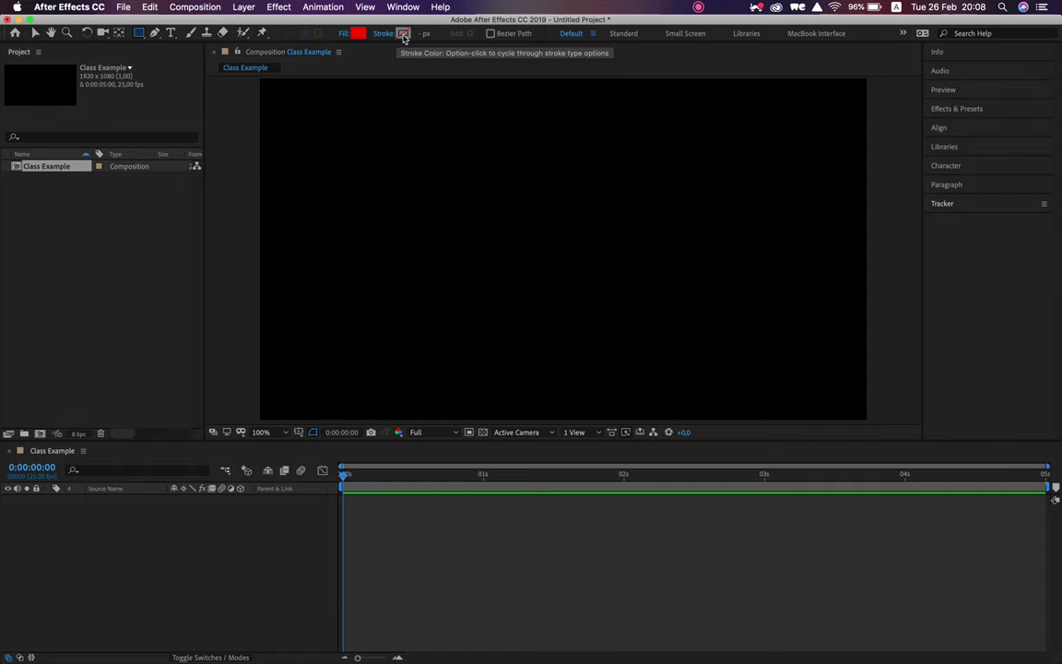
# Step: Check the shape fill and stroke colors, keep the red FF0202 fill, and draw a square left of the composition's center
pyautogui.click(358, 35)
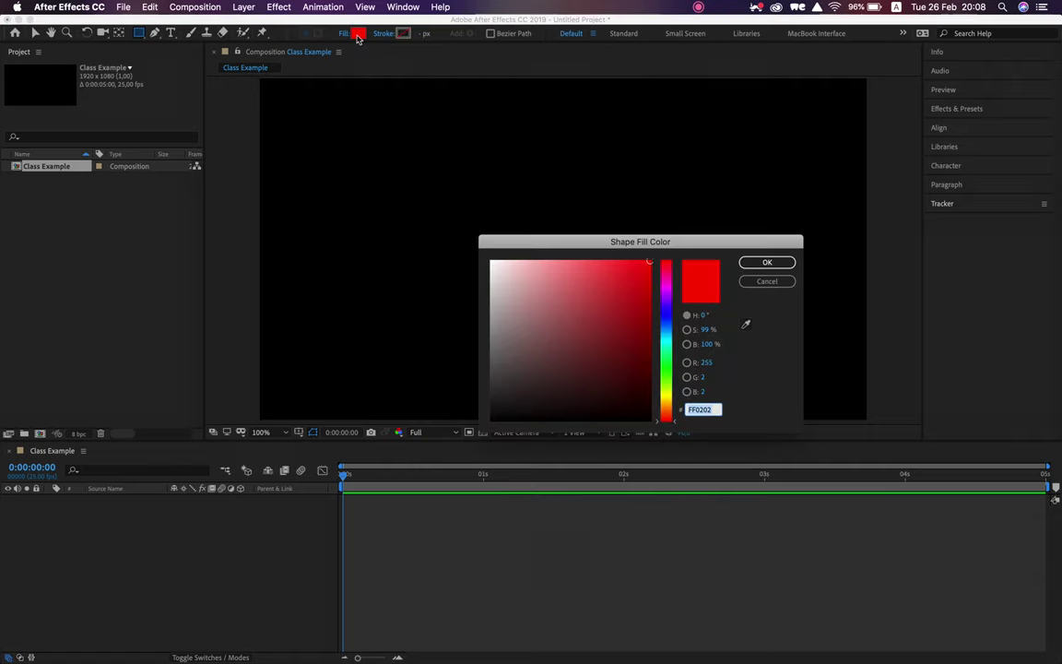
pyautogui.click(762, 261)
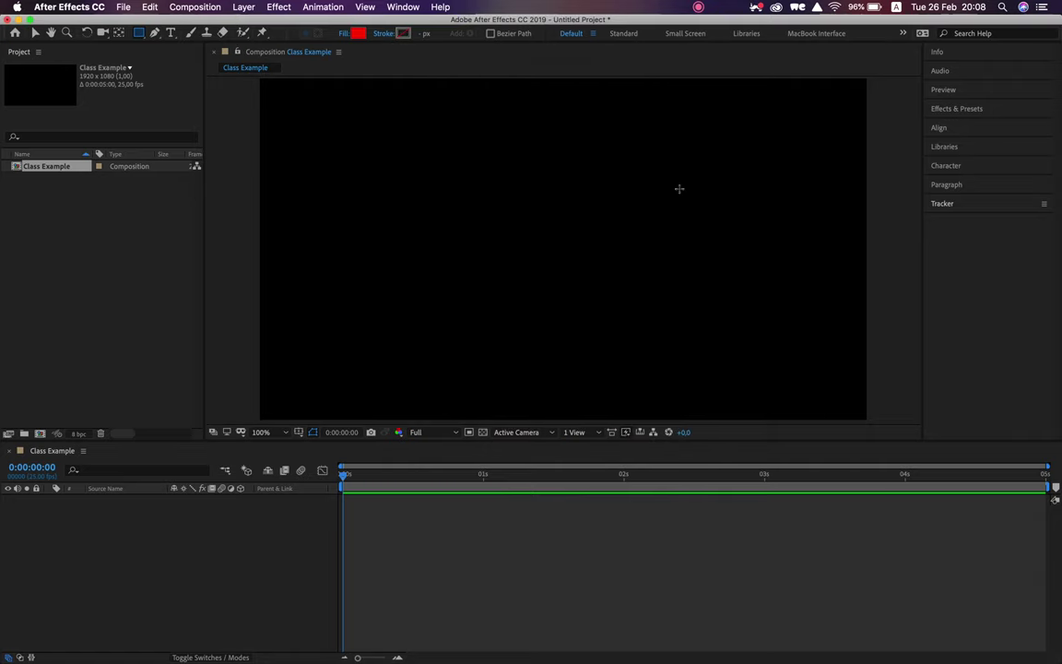
pyautogui.click(402, 33)
pyautogui.click(765, 282)
pyautogui.moveTo(392, 159); pyautogui.dragTo(518, 274)
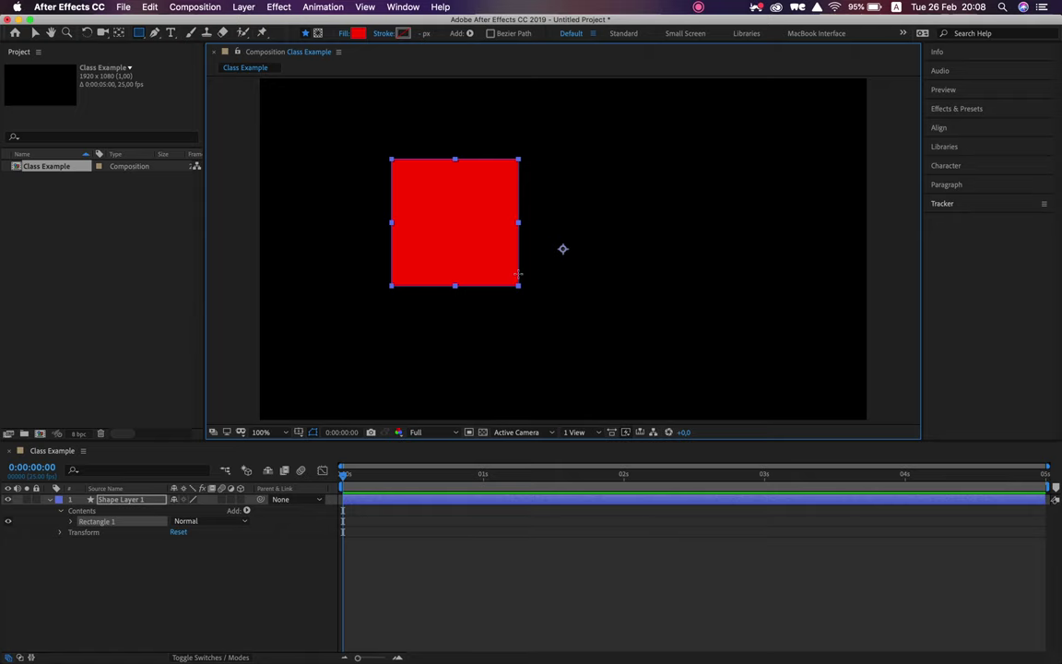
# Step: Draw a second red square to the right of the first one, and undo it
pyautogui.moveTo(557, 114); pyautogui.dragTo(691, 215)
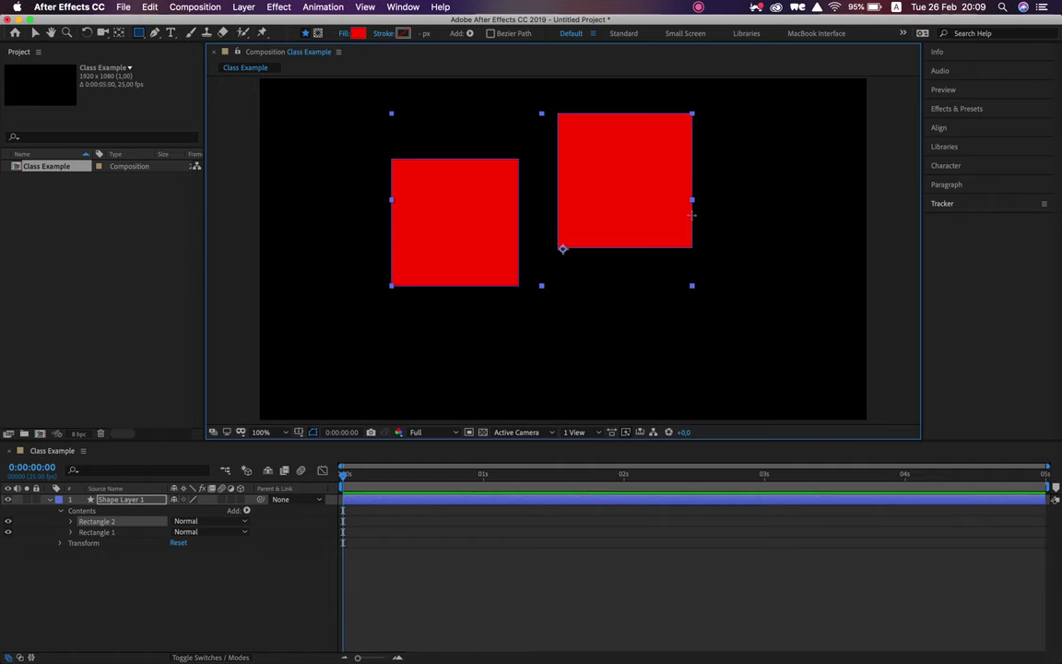
pyautogui.press('super+z')
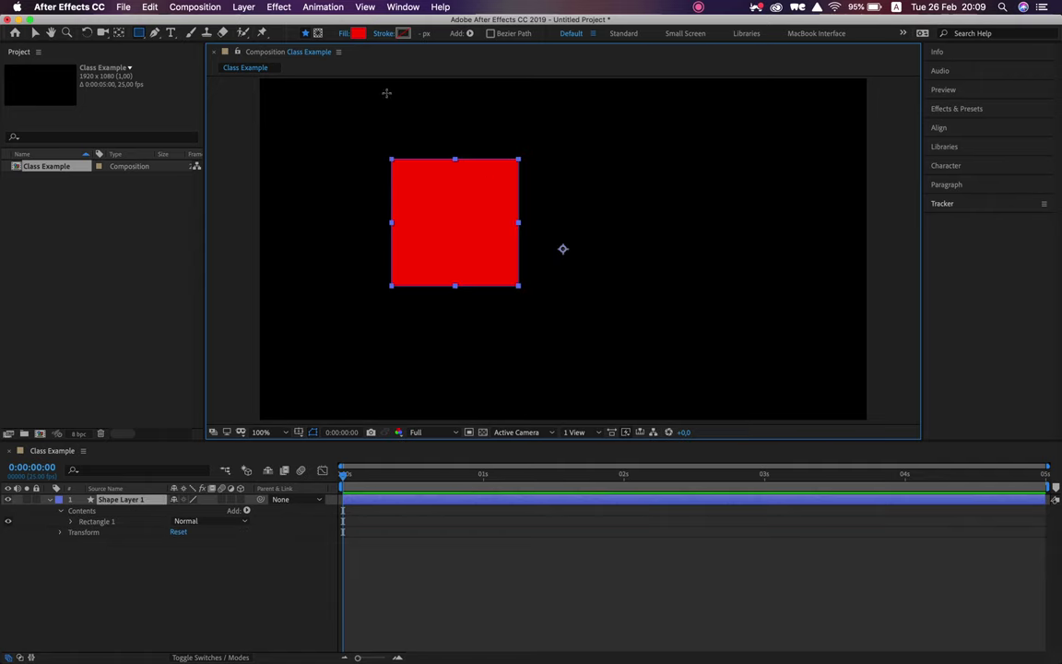
# Step: Try the blue 1E00FF as the square's fill color, and set the fill back to red
pyautogui.click(358, 34)
pyautogui.moveTo(635, 285)
pyautogui.mouseDown()
pyautogui.moveTo(616, 312)
pyautogui.moveTo(654, 292)
pyautogui.moveTo(666, 310)
pyautogui.mouseUp()
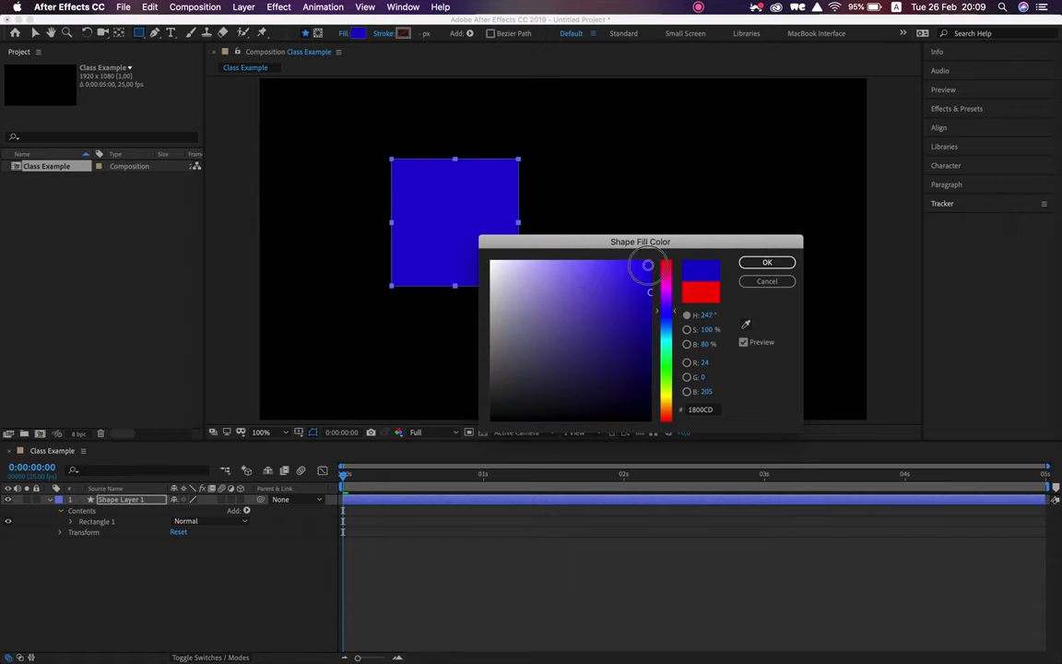
pyautogui.moveTo(638, 267)
pyautogui.mouseDown()
pyautogui.moveTo(612, 342)
pyautogui.moveTo(647, 265)
pyautogui.moveTo(615, 265)
pyautogui.moveTo(581, 299)
pyautogui.moveTo(687, 235)
pyautogui.mouseUp()
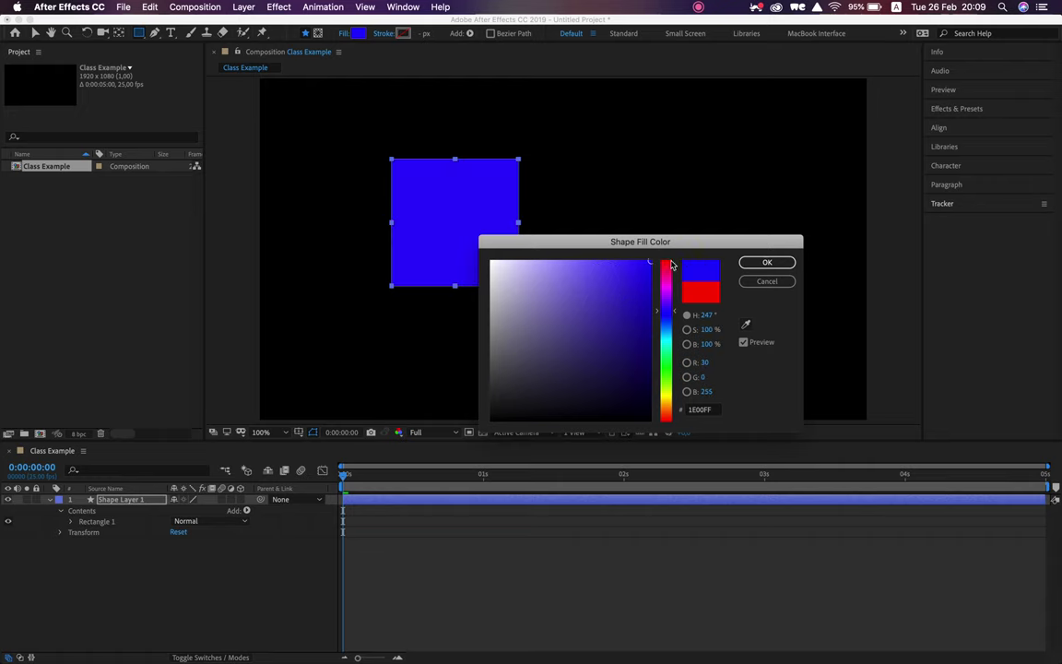
pyautogui.moveTo(666, 273); pyautogui.dragTo(668, 246)
pyautogui.click(765, 262)
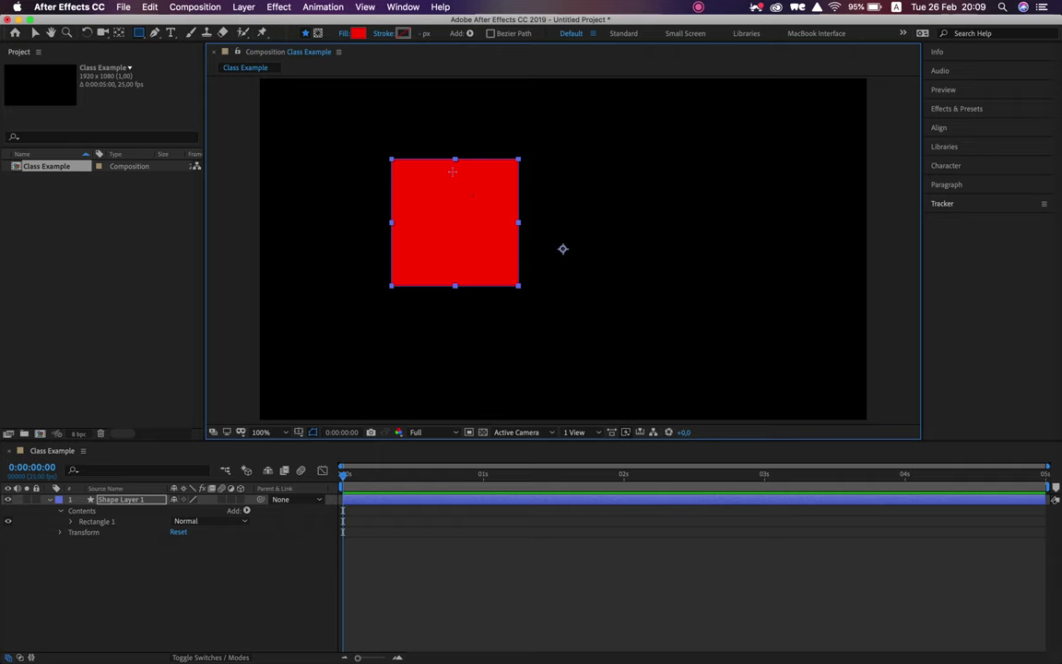
# Step: Give the red square a white FFFFFF stroke
pyautogui.click(404, 34)
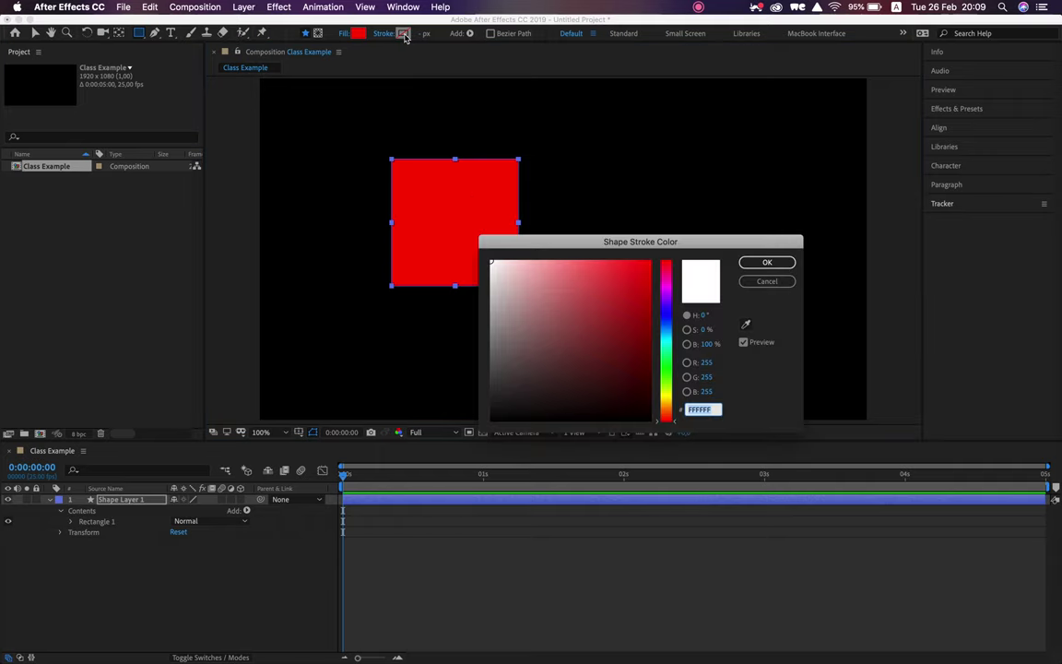
pyautogui.click(492, 263)
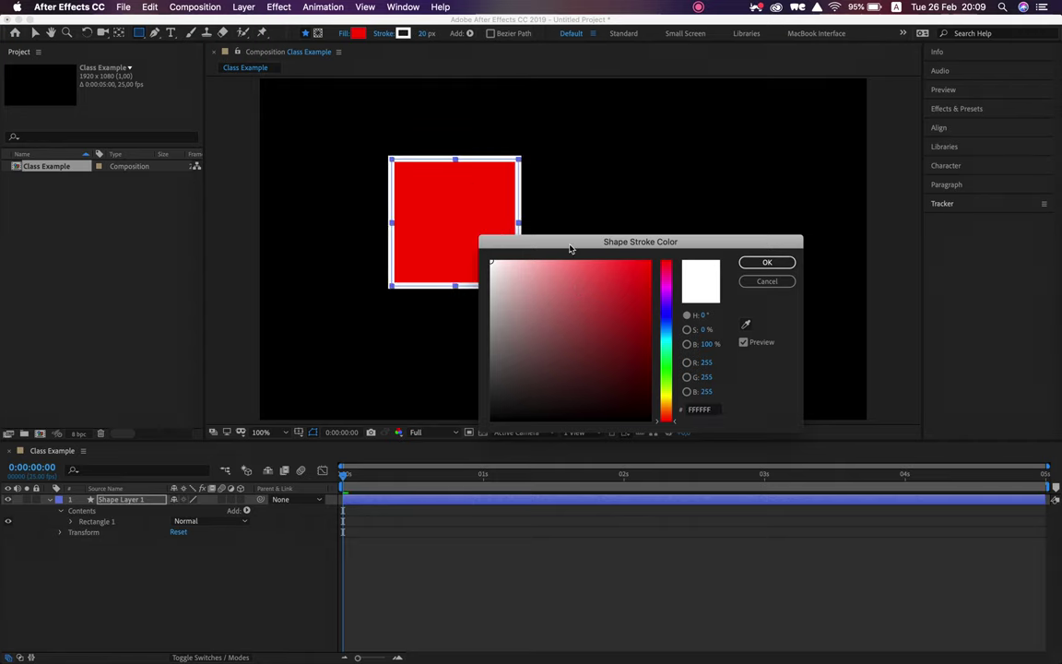
pyautogui.click(766, 263)
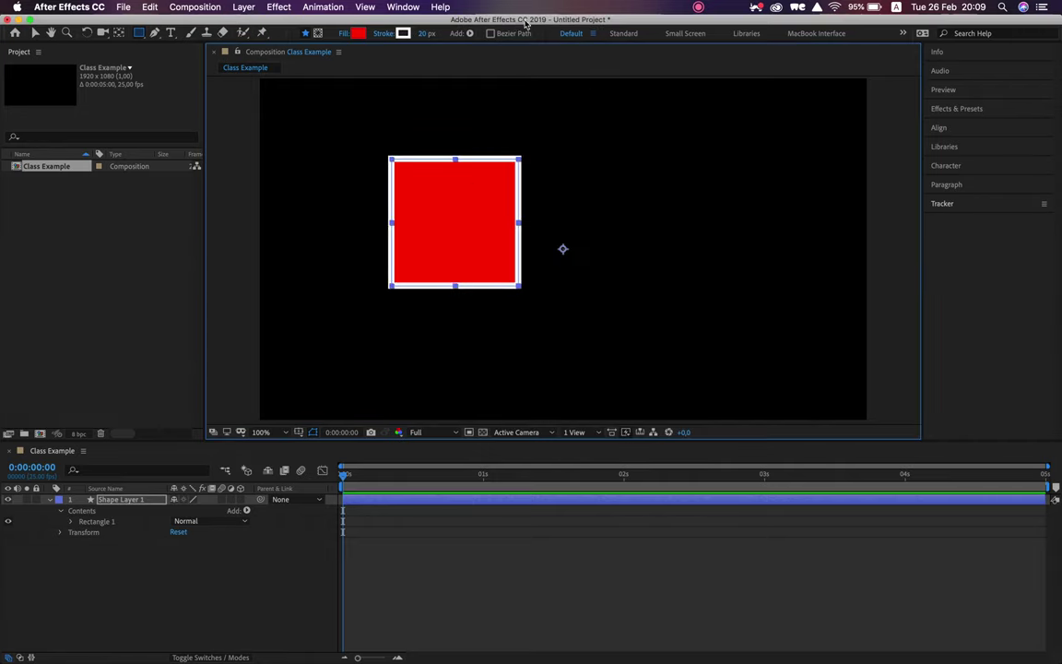
# Step: Try a thinner stroke width on the red square, and set the width back to 20 px
pyautogui.click(423, 35)
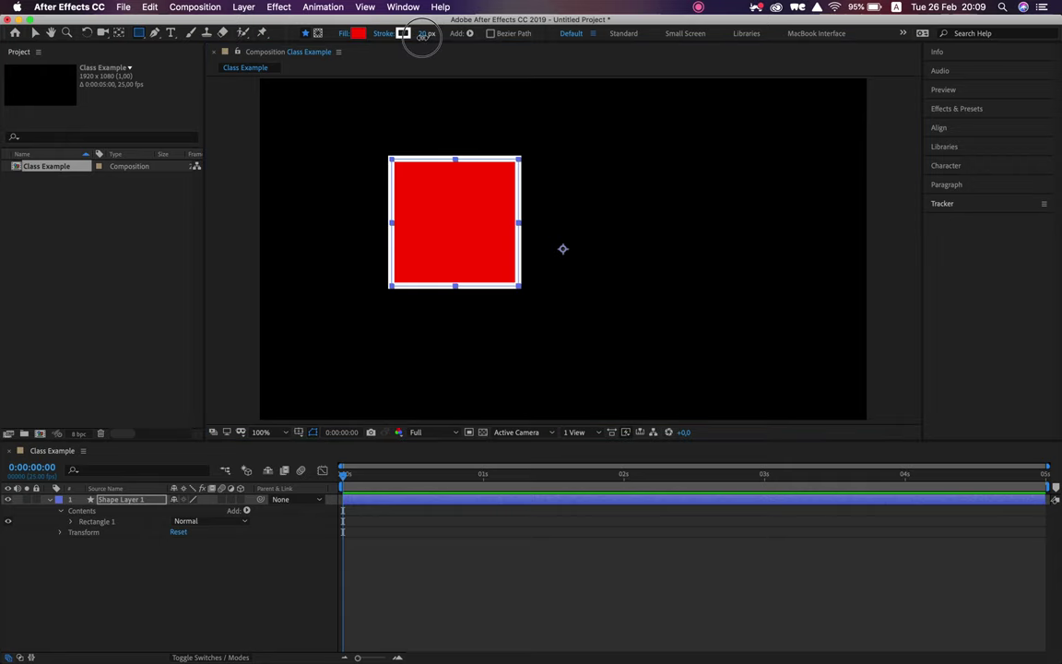
pyautogui.moveTo(424, 35)
pyautogui.mouseDown()
pyautogui.moveTo(384, 37)
pyautogui.moveTo(628, 66)
pyautogui.moveTo(375, 40)
pyautogui.mouseUp()
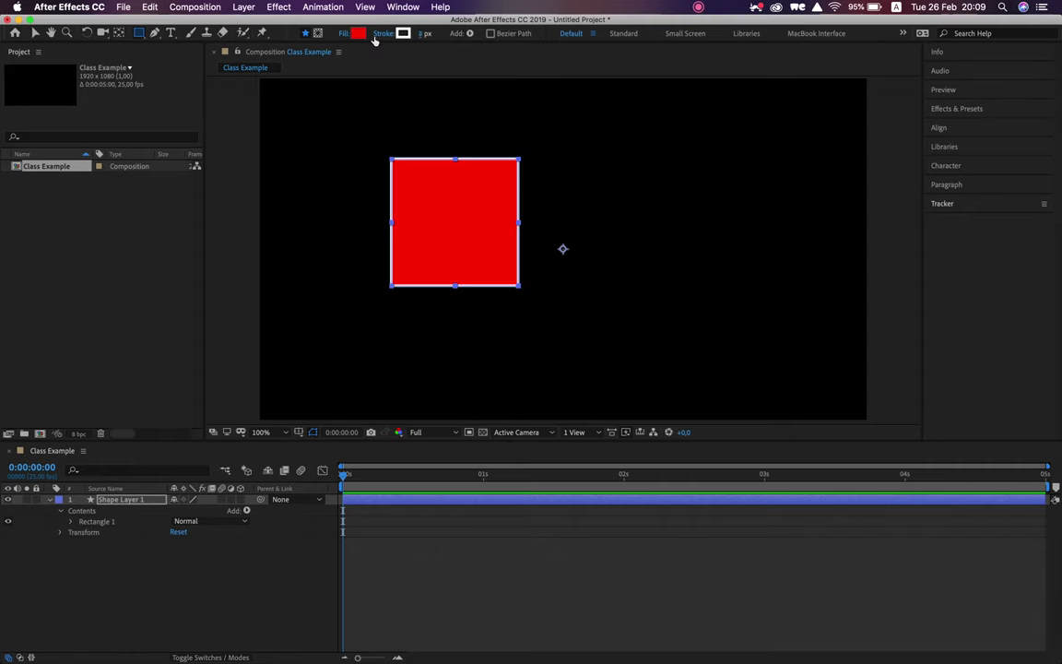
pyautogui.click(421, 35)
pyautogui.write('20')
pyautogui.press('Return')
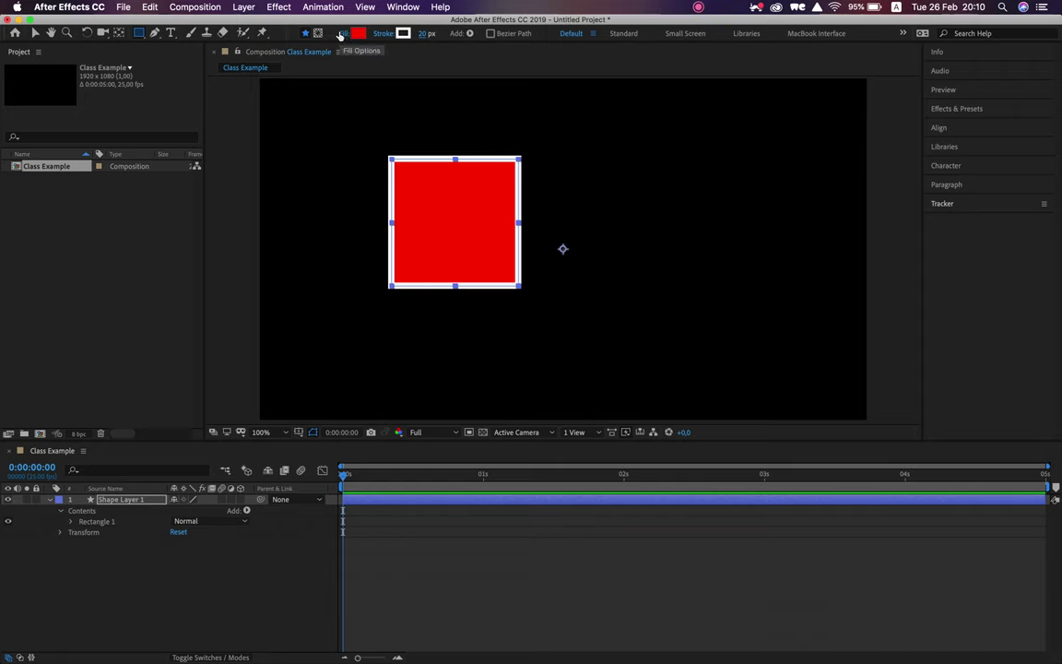
# Step: Try the linear gradient, radial gradient and solid stroke types with the blending modes list, and set the square's stroke to None
pyautogui.click(381, 34)
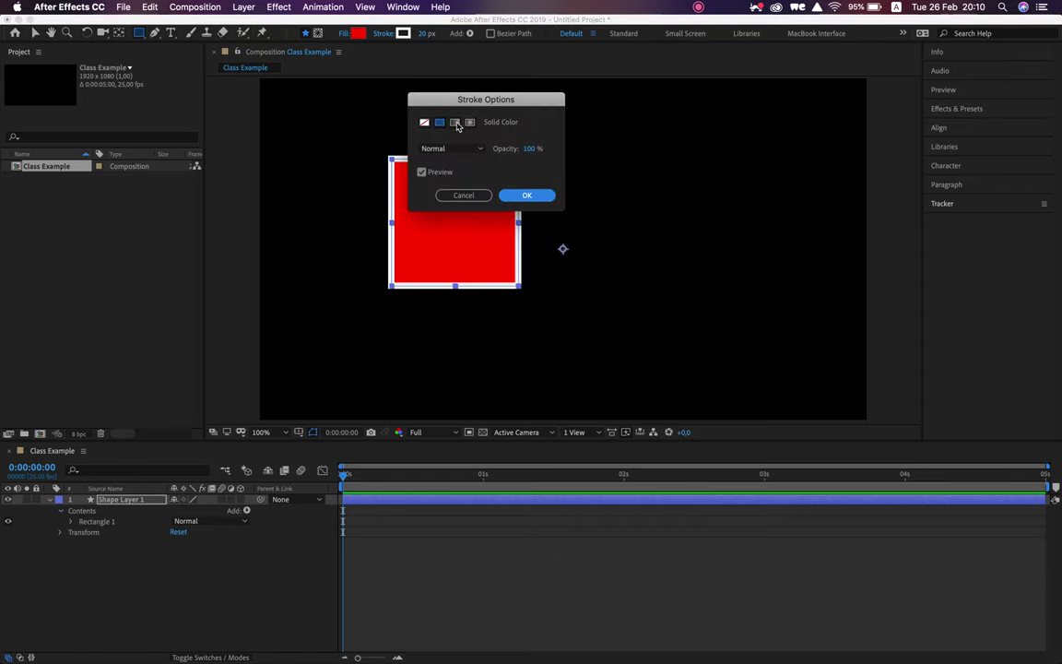
pyautogui.click(455, 121)
pyautogui.click(469, 121)
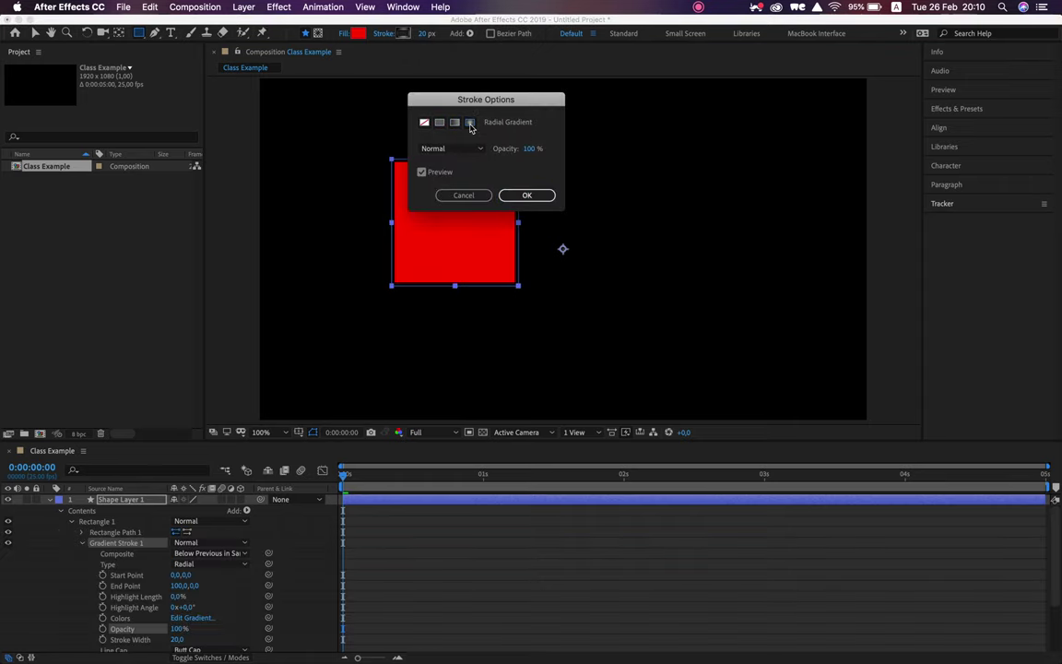
pyautogui.click(425, 123)
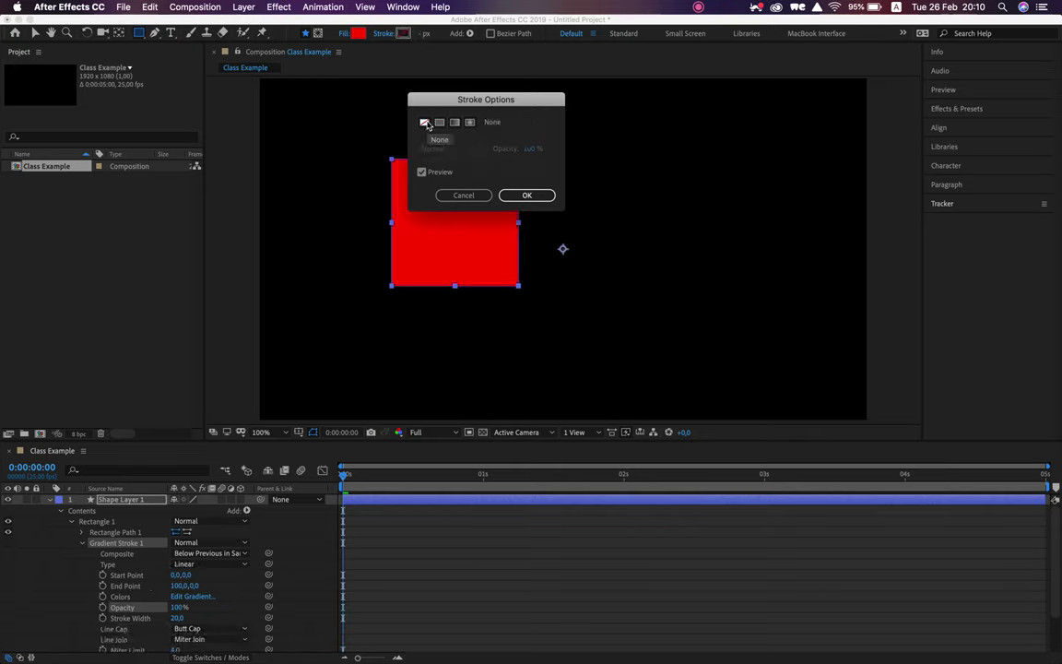
pyautogui.click(440, 122)
pyautogui.click(450, 150)
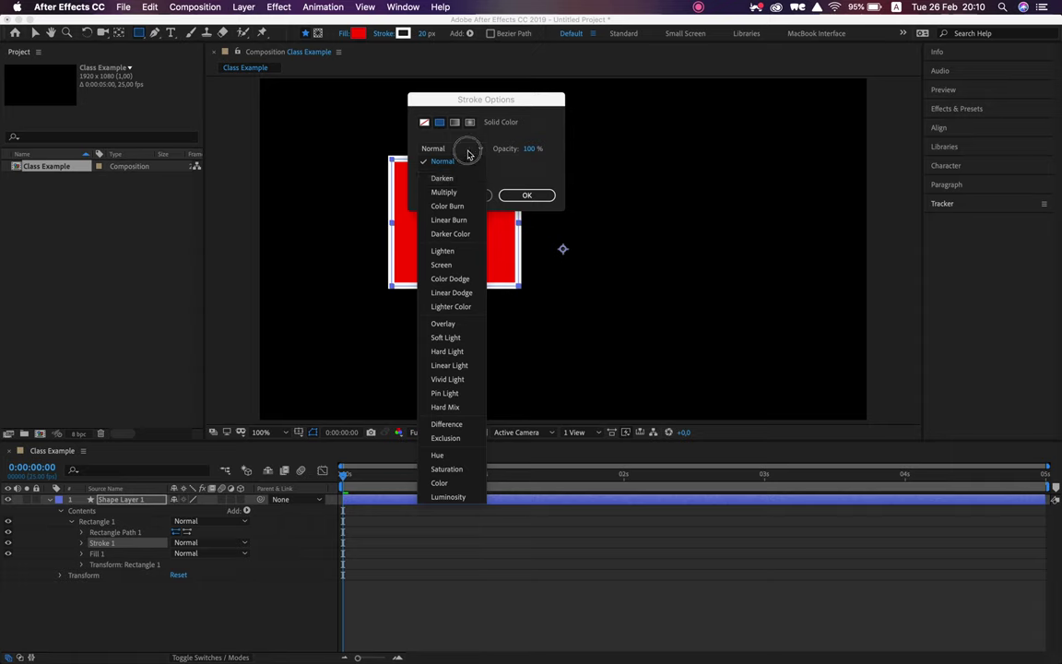
pyautogui.click(467, 155)
pyautogui.click(424, 122)
pyautogui.click(519, 193)
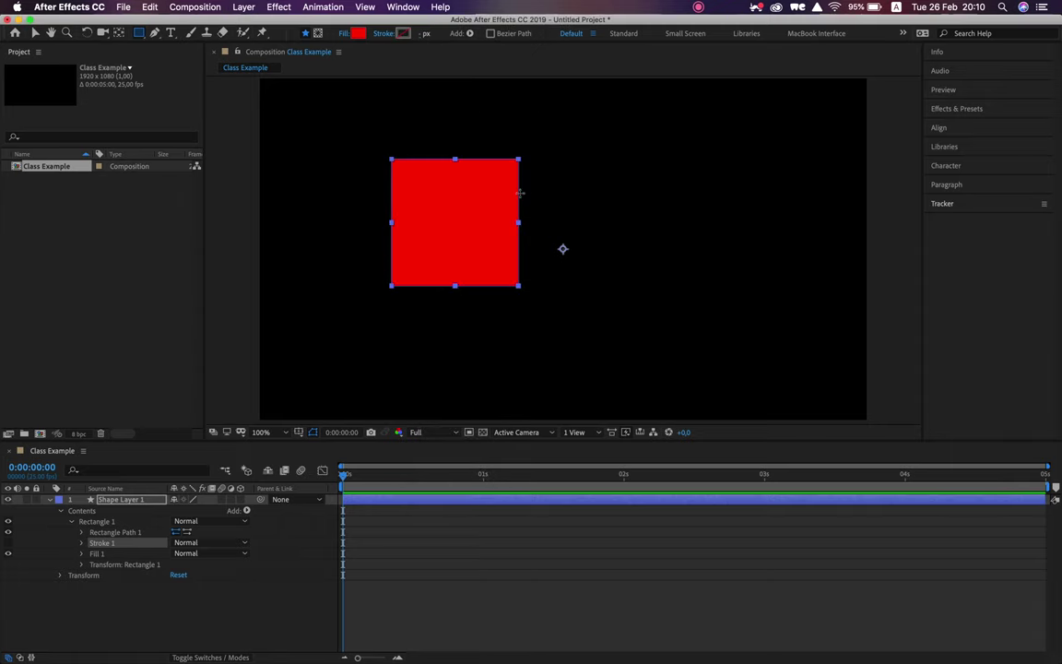
# Step: Try the linear gradient, radial gradient and None fill types on the square, and return the fill to Solid Color
pyautogui.click(343, 33)
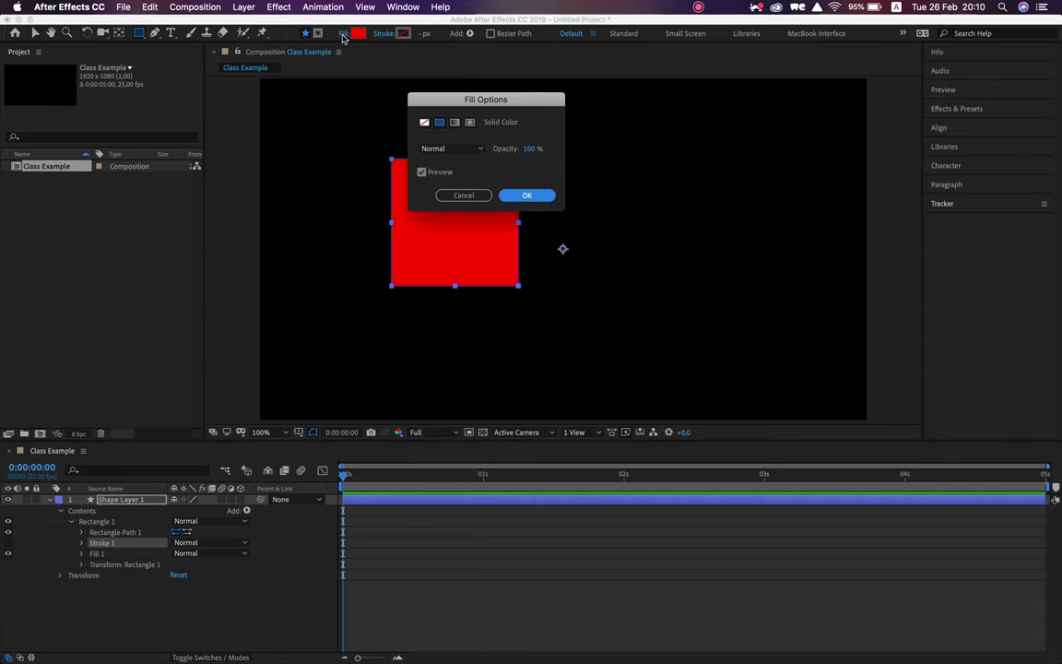
pyautogui.click(454, 123)
pyautogui.click(469, 122)
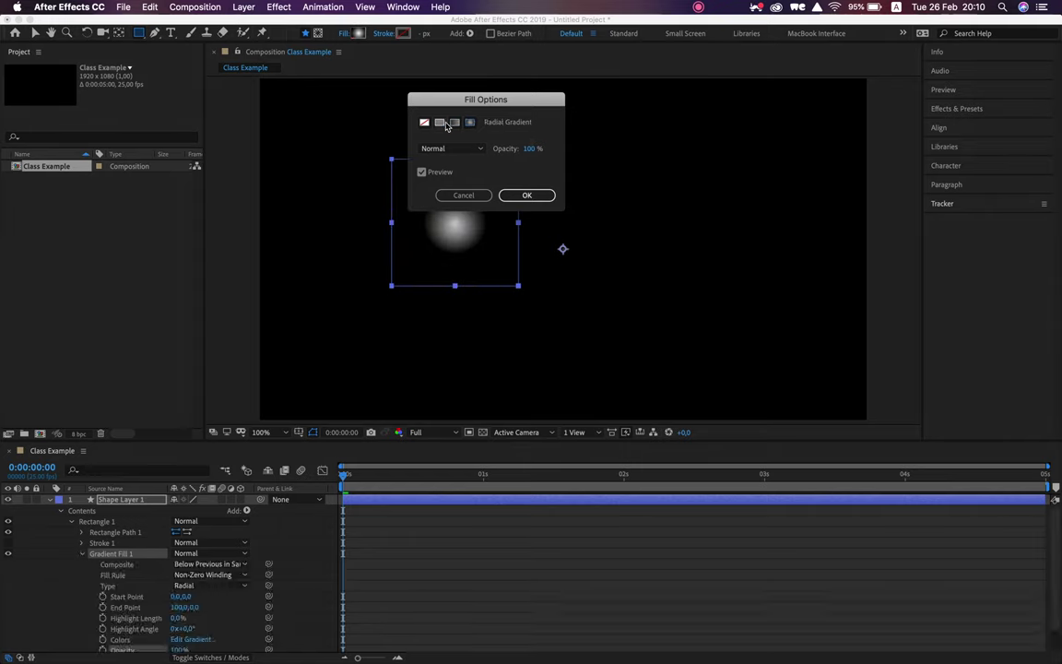
pyautogui.click(439, 123)
pyautogui.click(424, 122)
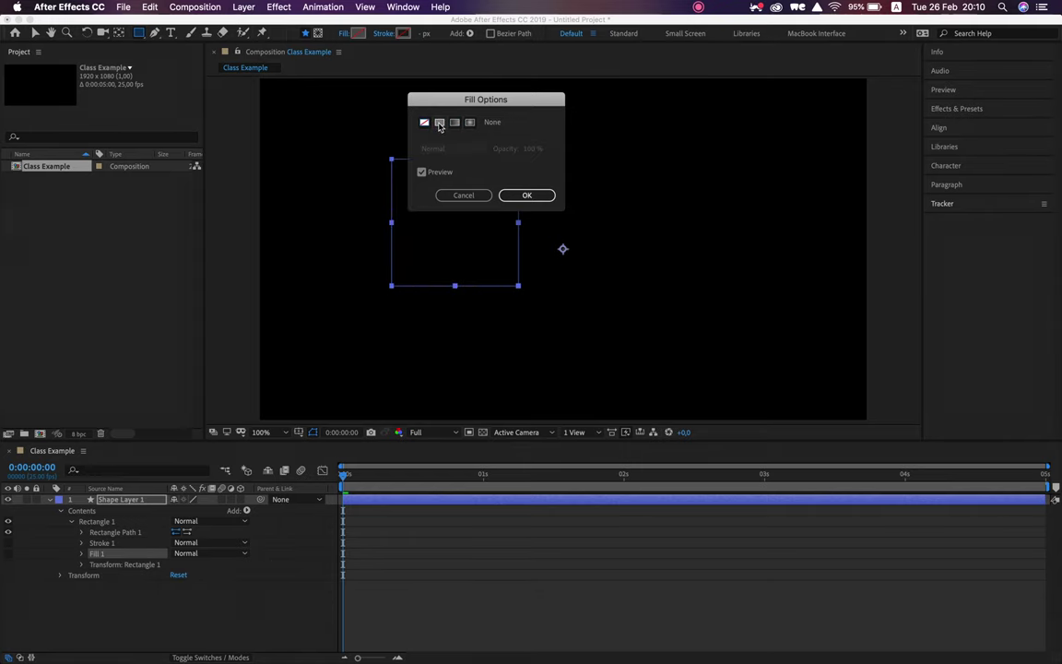
pyautogui.click(440, 124)
pyautogui.click(527, 194)
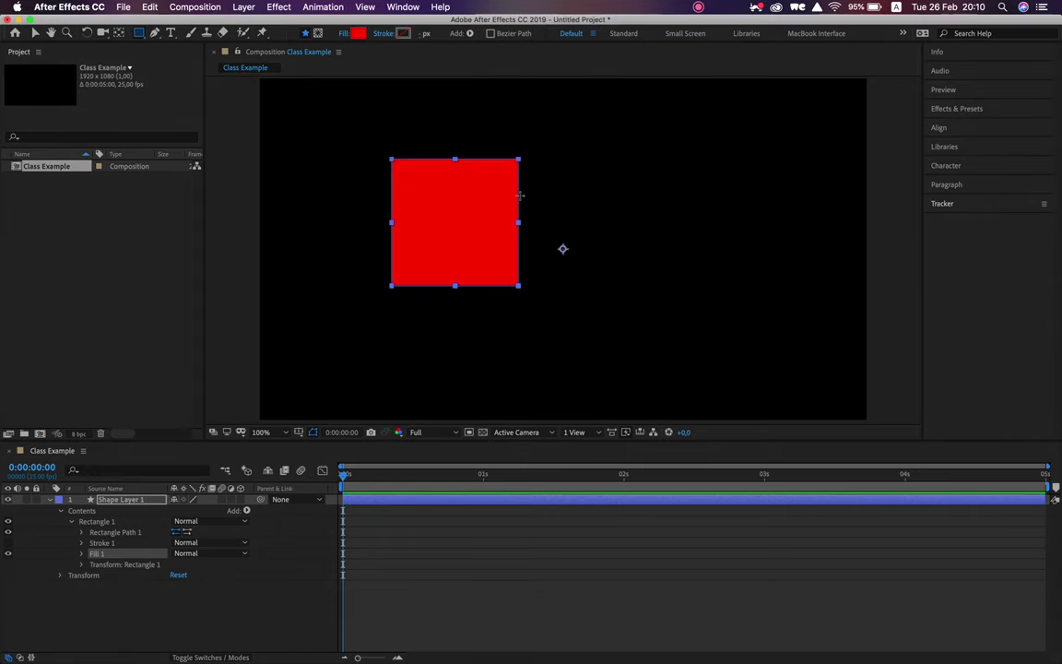
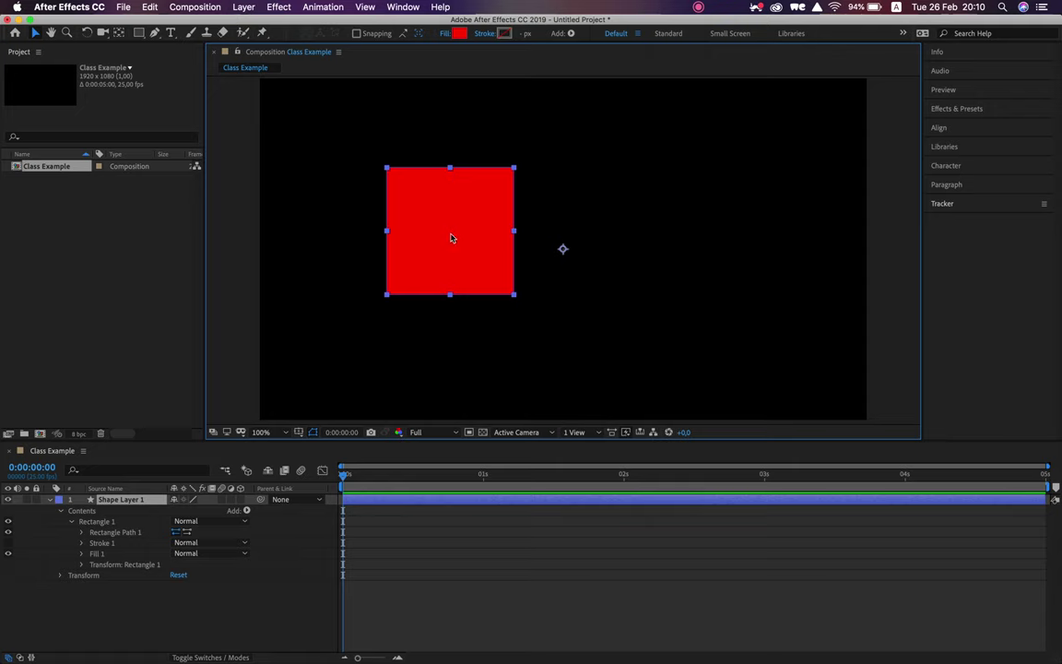
# Step: Move the red square slightly to the right, and place its anchor point at the square's center with the Pan Behind tool
pyautogui.moveTo(563, 248); pyautogui.dragTo(617, 256)
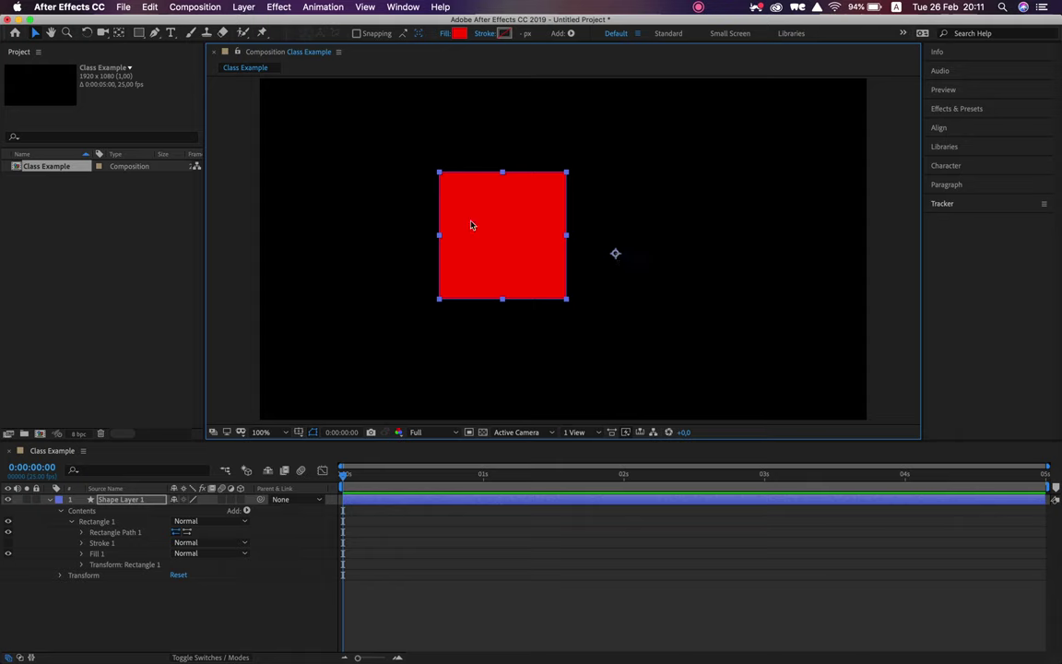
pyautogui.click(121, 34)
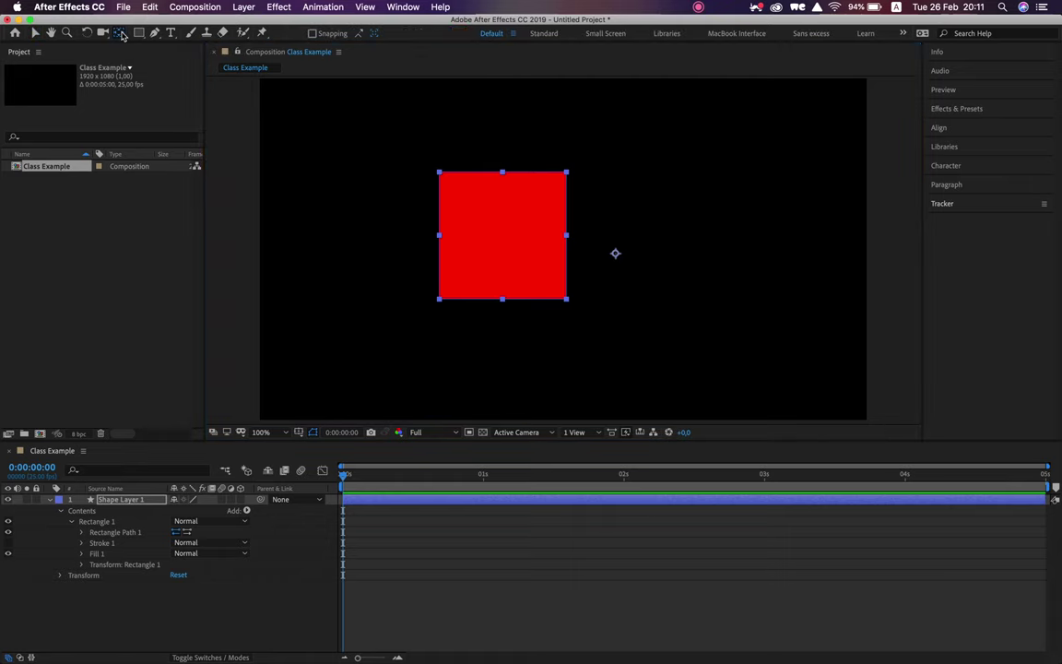
pyautogui.click(535, 212)
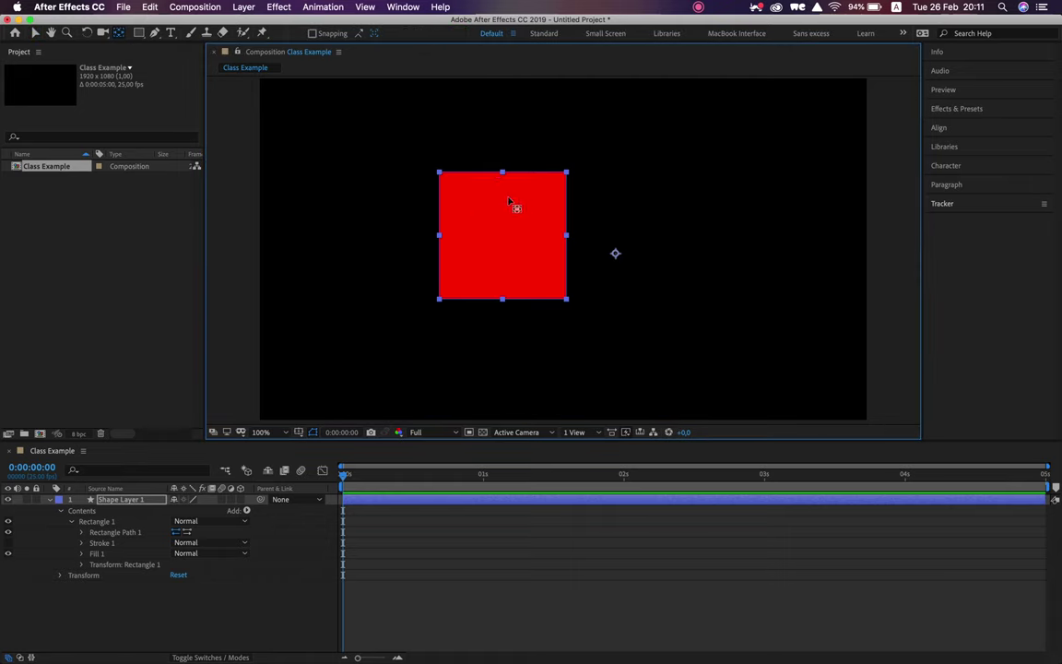
pyautogui.click(497, 300)
pyautogui.click(489, 216)
pyautogui.moveTo(615, 253); pyautogui.dragTo(597, 274)
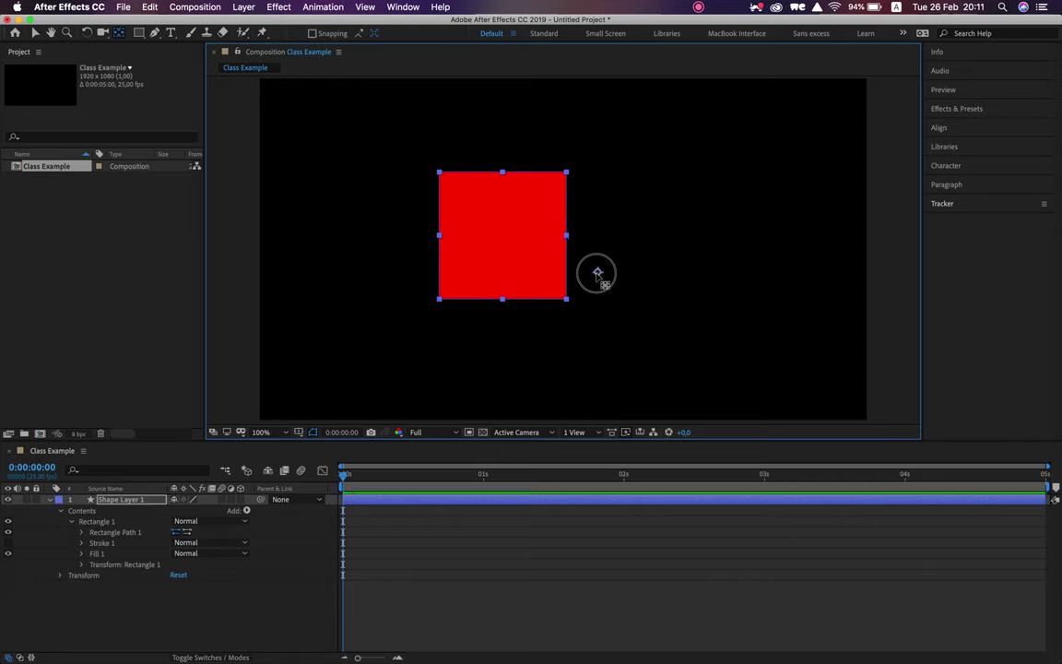
pyautogui.moveTo(597, 273); pyautogui.dragTo(503, 238)
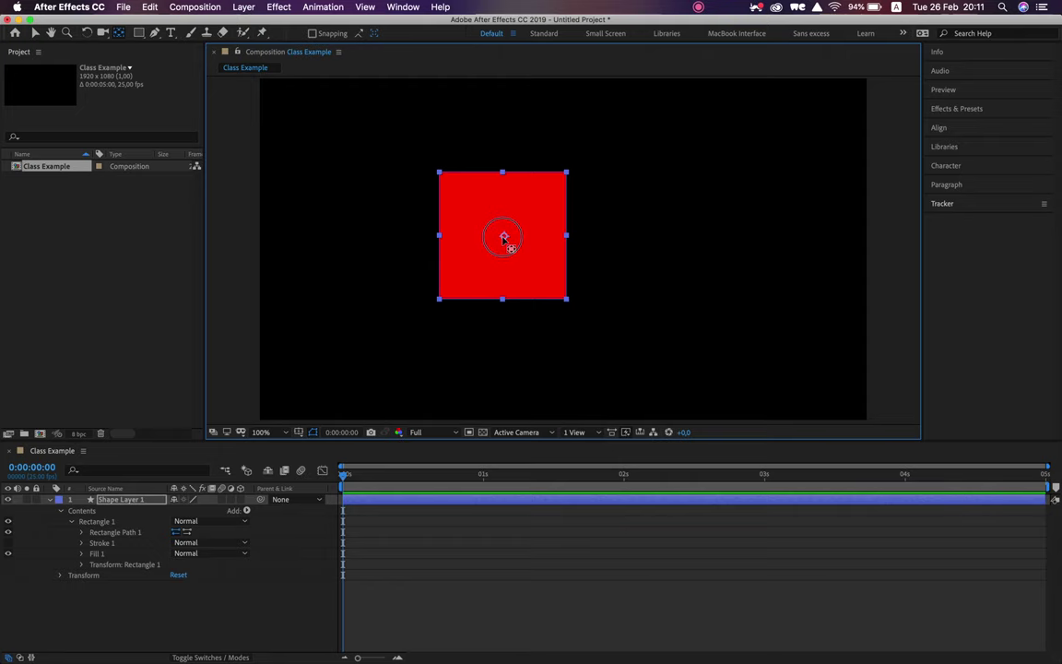
pyautogui.moveTo(502, 235)
pyautogui.mouseDown()
pyautogui.moveTo(526, 246)
pyautogui.moveTo(478, 226)
pyautogui.moveTo(500, 239)
pyautogui.moveTo(450, 171)
pyautogui.moveTo(566, 171)
pyautogui.moveTo(561, 296)
pyautogui.moveTo(502, 300)
pyautogui.moveTo(502, 235)
pyautogui.mouseUp()
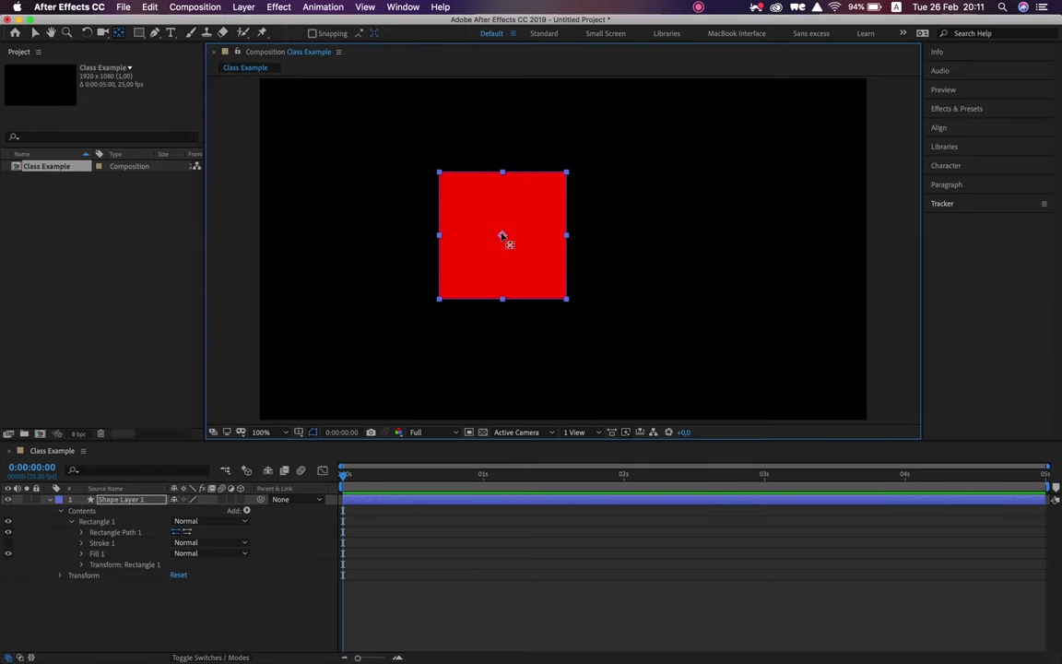
# Step: Deselect the first square and draw a second red rectangle up and to the right of it as a separate shape layer
pyautogui.click(630, 234)
pyautogui.press('v')
pyautogui.click(555, 235)
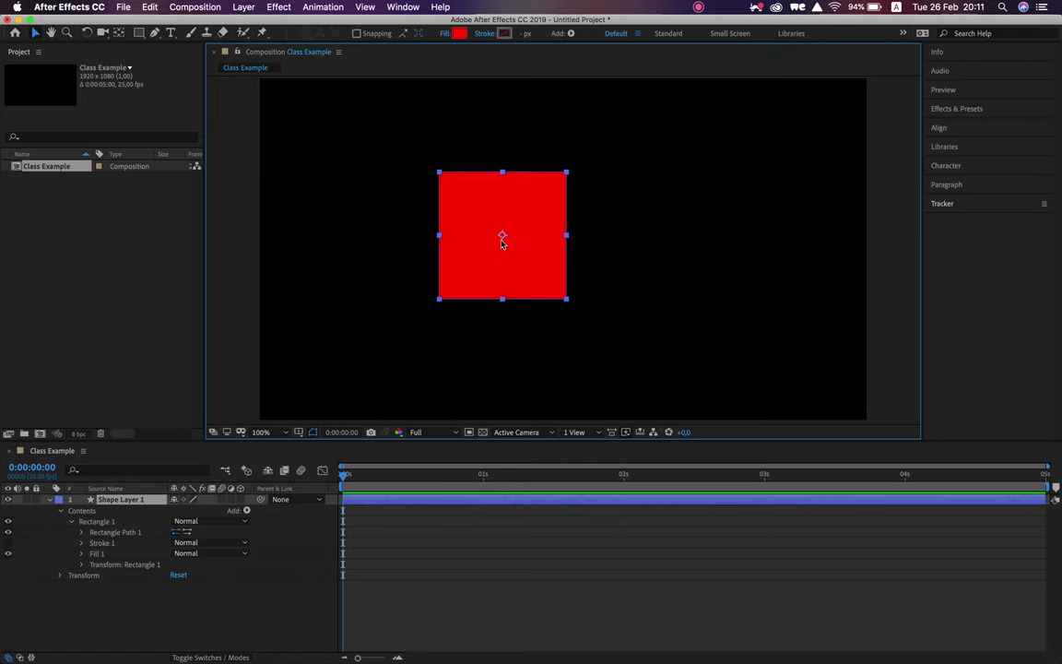
pyautogui.click(718, 192)
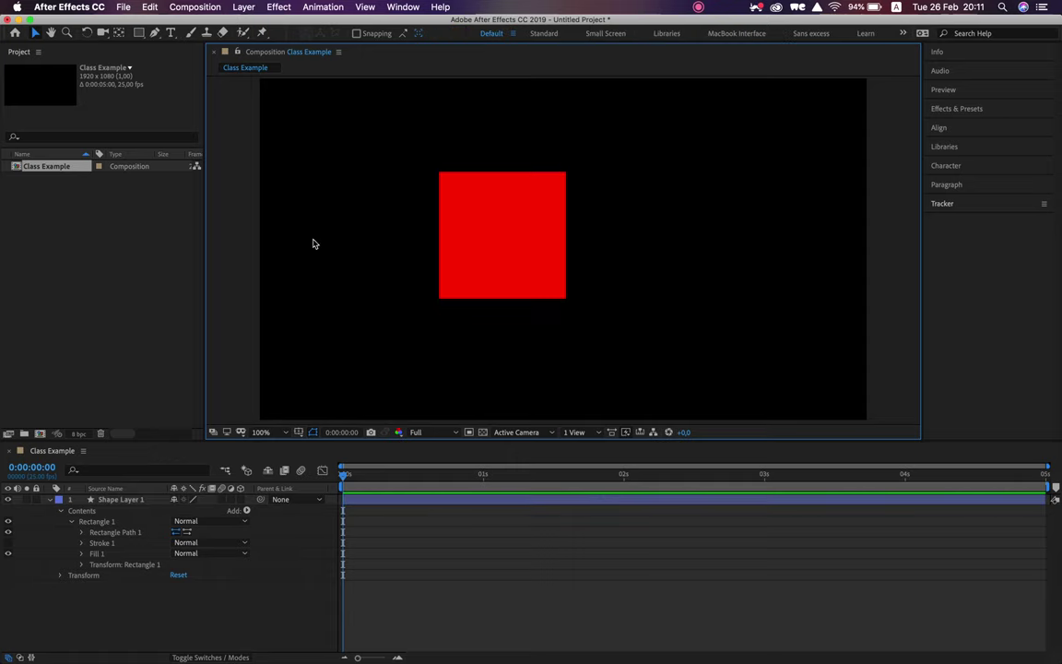
pyautogui.click(138, 34)
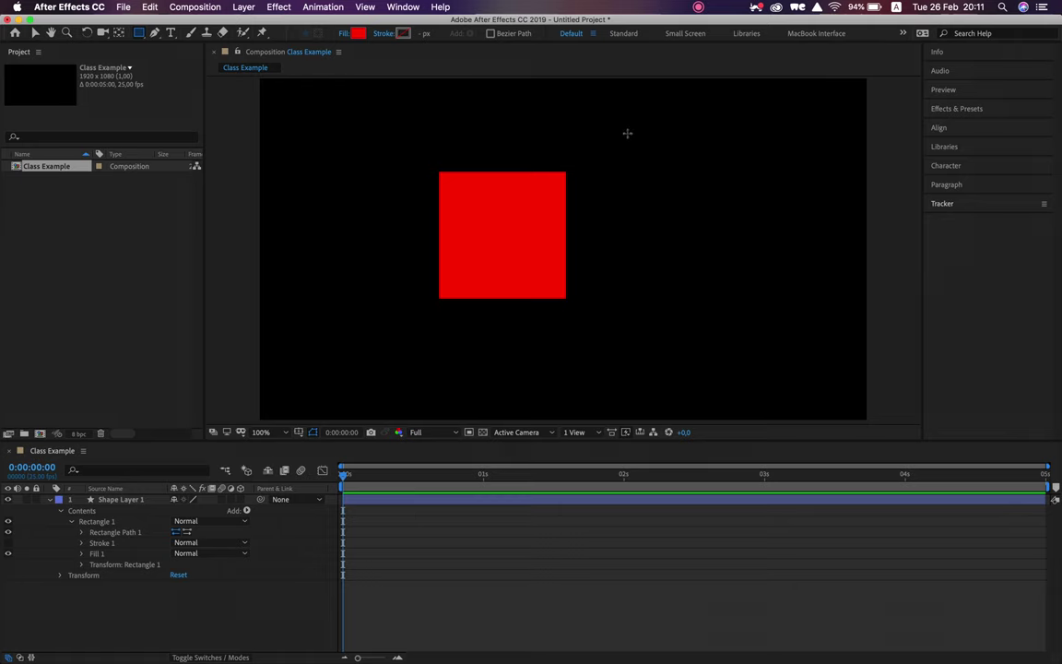
pyautogui.moveTo(623, 123); pyautogui.dragTo(747, 233)
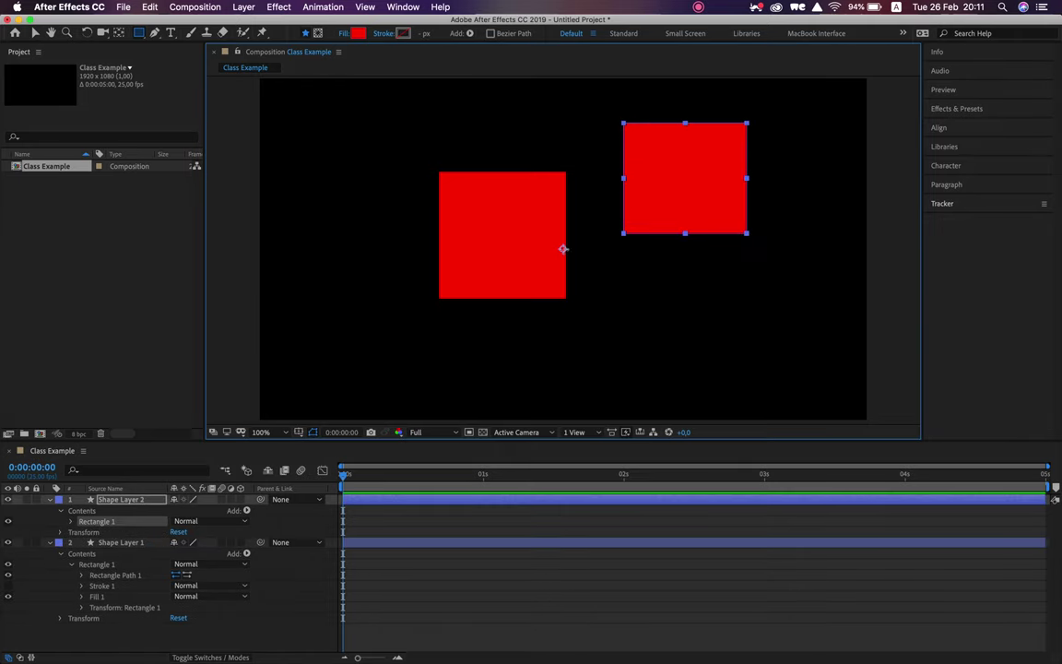
# Step: Rotate the second rectangle freehand with the Rotation tool, undo the rotation, and return to the Selection tool
pyautogui.press('v')
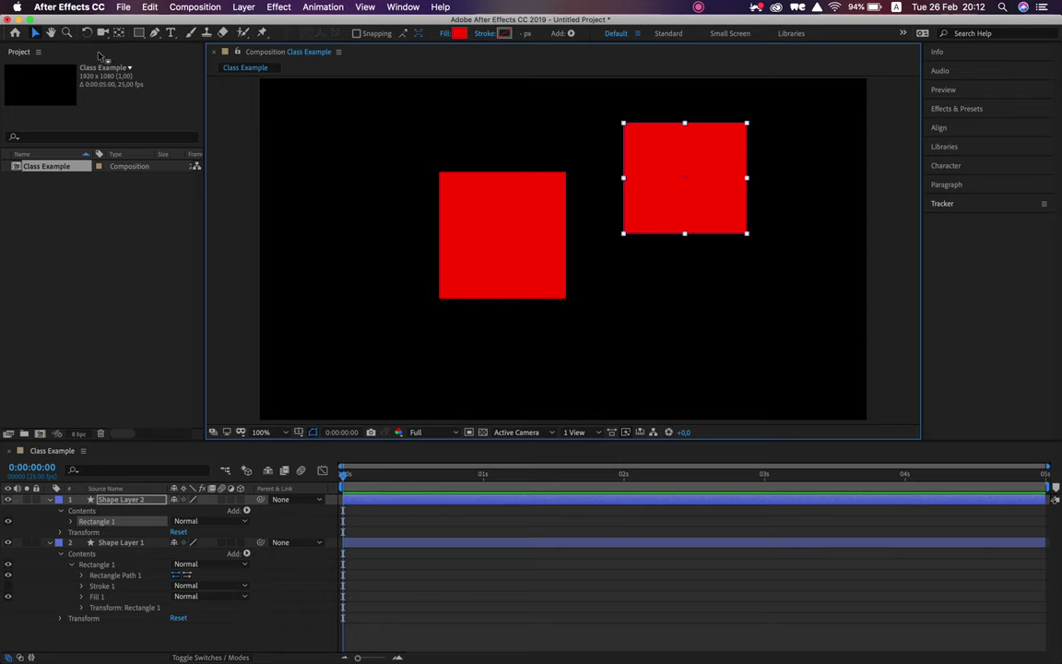
pyautogui.press('w')
pyautogui.moveTo(706, 149); pyautogui.dragTo(743, 171)
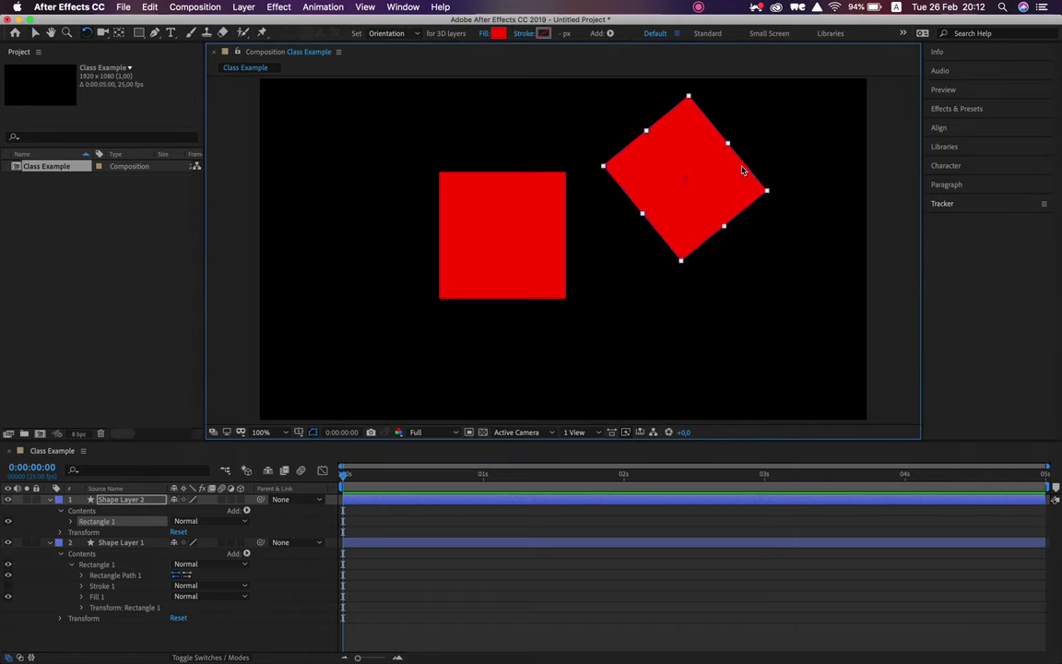
pyautogui.press('super+z')
pyautogui.press('v')
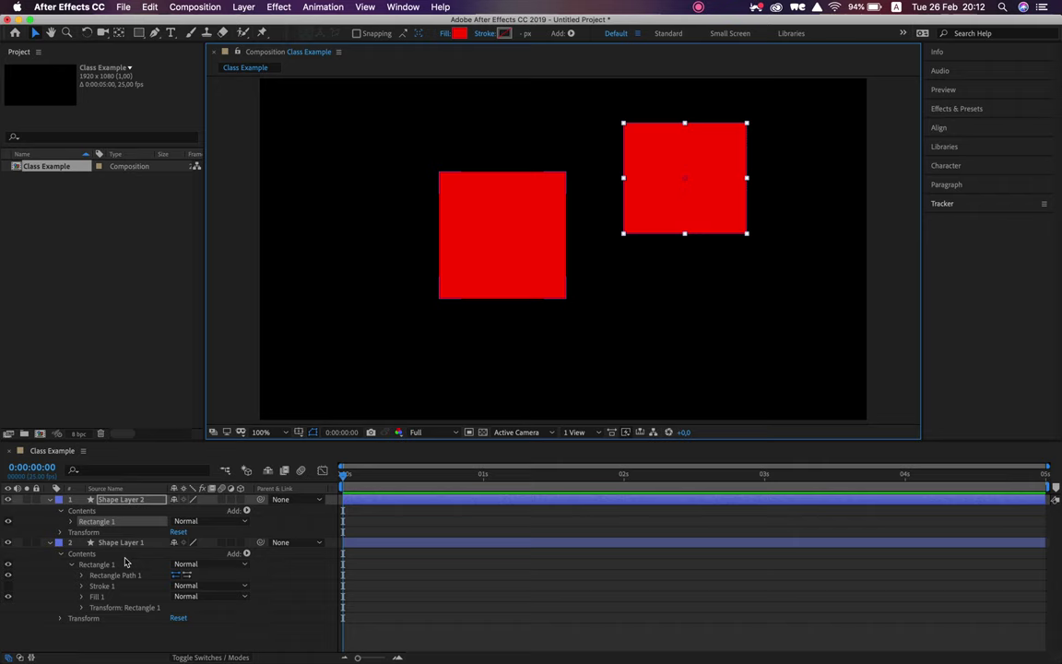
# Step: Show the Rotation property of Shape Layer 2 and try rotating the layer around its anchor point
pyautogui.click(114, 502)
pyautogui.press('r')
pyautogui.moveTo(184, 510)
pyautogui.mouseDown()
pyautogui.moveTo(229, 505)
pyautogui.moveTo(187, 506)
pyautogui.mouseUp()
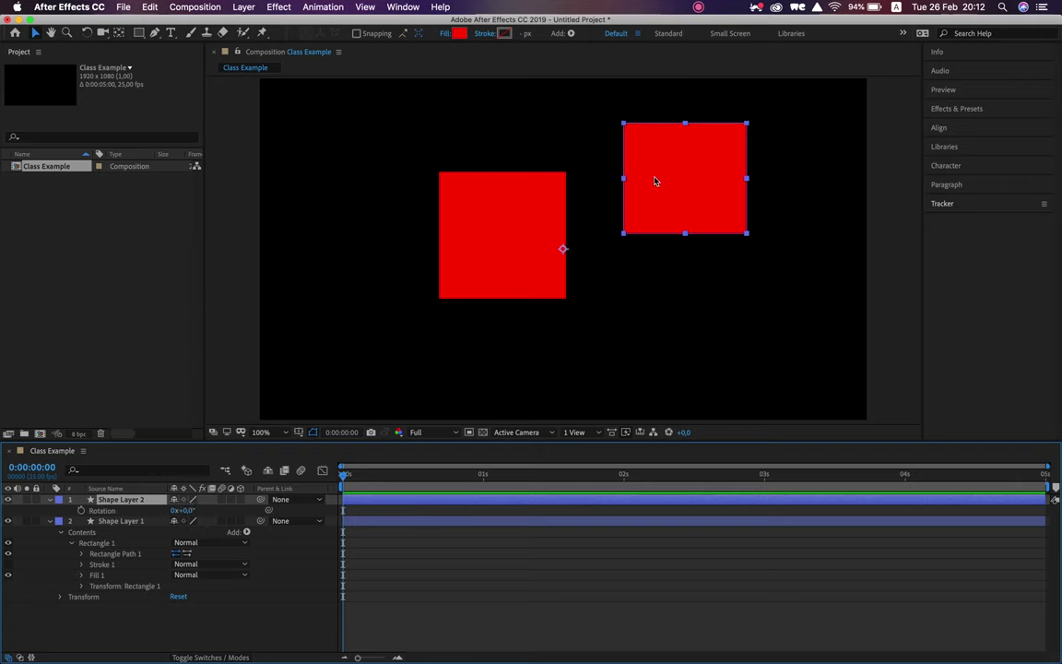
# Step: Select the second rectangle in the composition and delete its layer
pyautogui.click(561, 149)
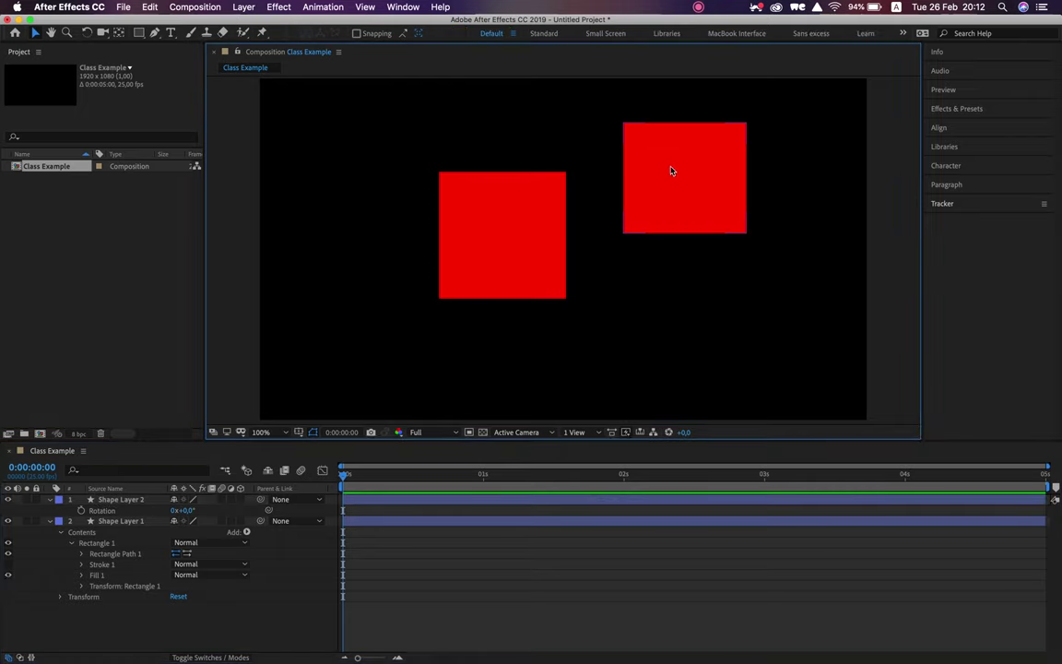
pyautogui.click(652, 151)
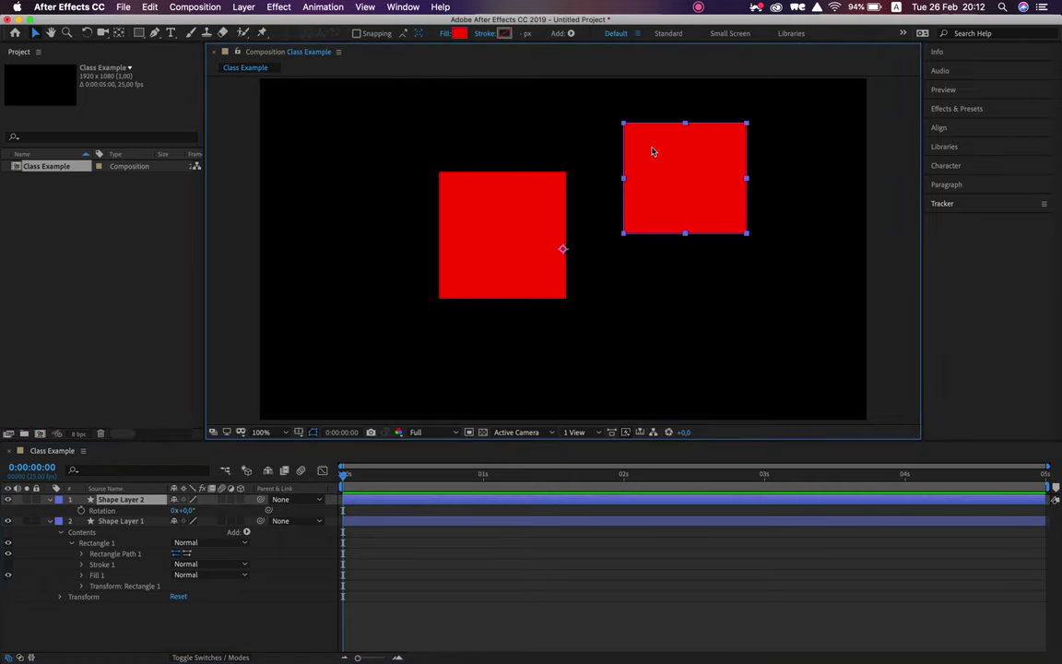
pyautogui.click(559, 112)
pyautogui.click(668, 178)
pyautogui.press('Delete')
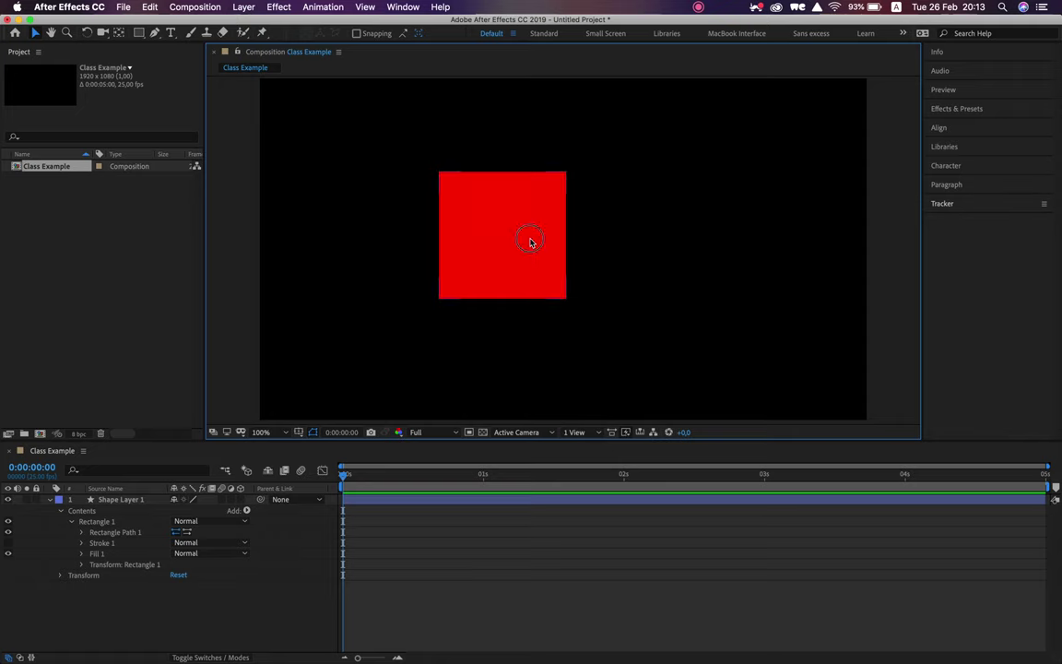
# Step: Rename the remaining square's shape layer as Red Square
pyautogui.click(531, 243)
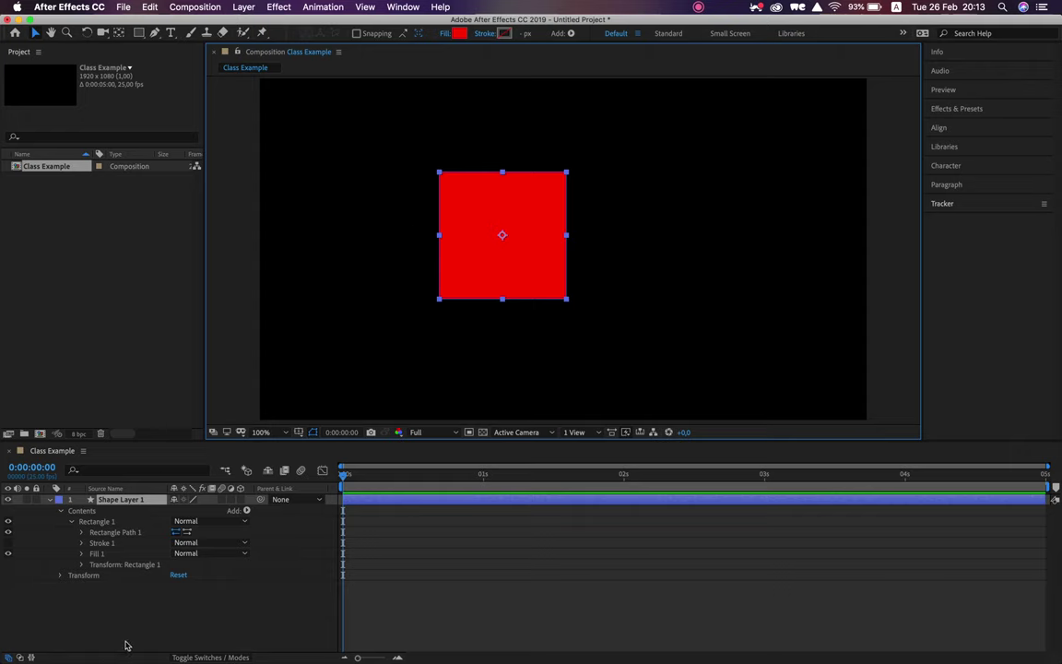
pyautogui.click(132, 504)
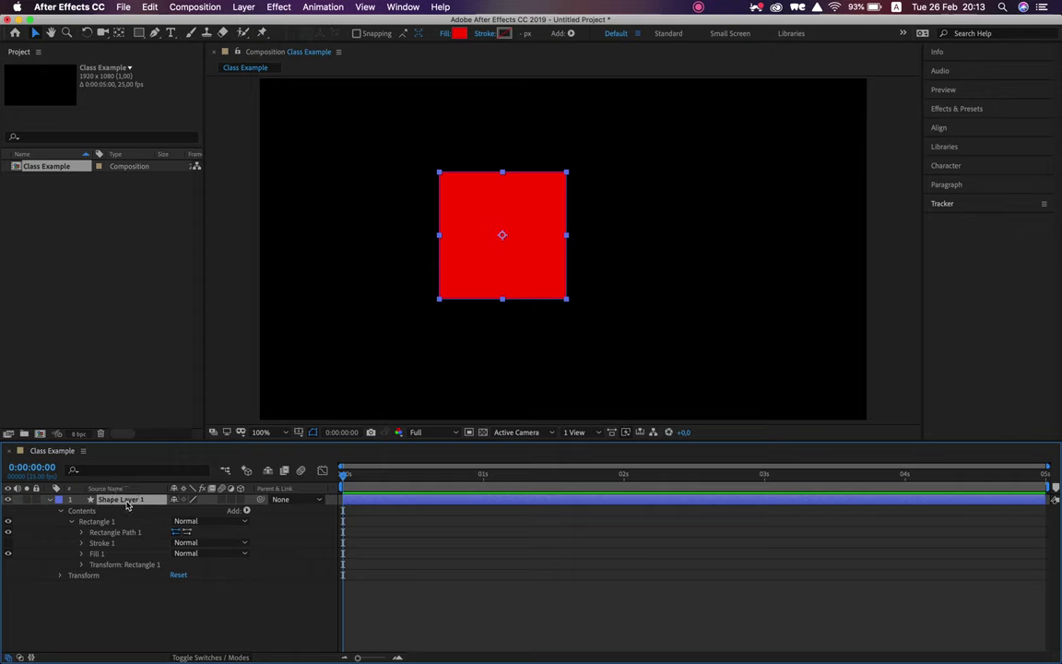
pyautogui.press('Return')
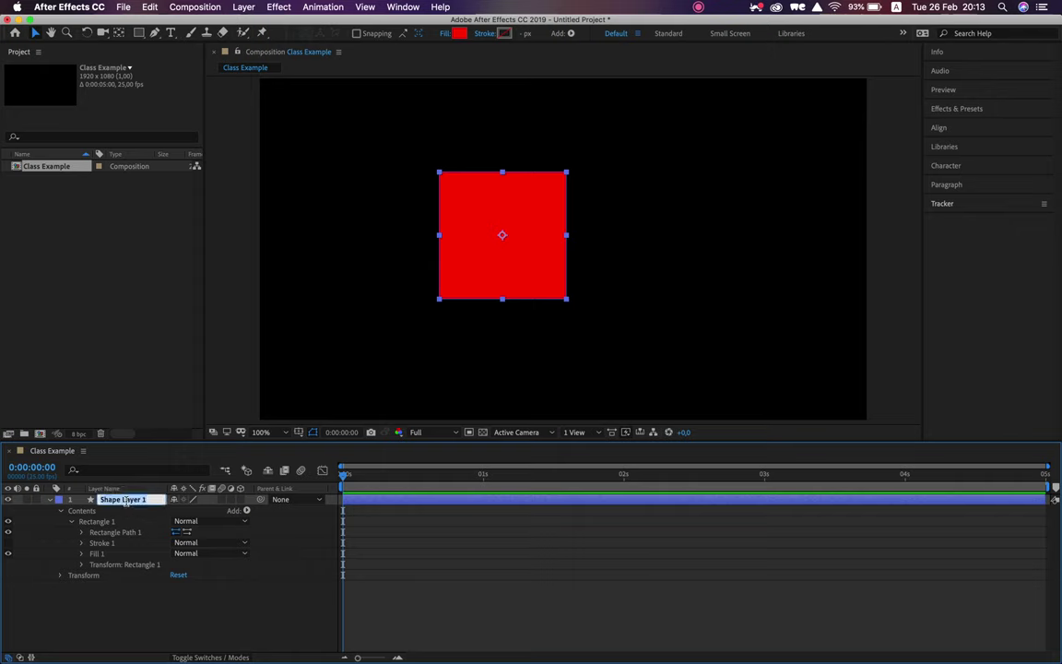
pyautogui.write('Red Square')
pyautogui.press('Return')
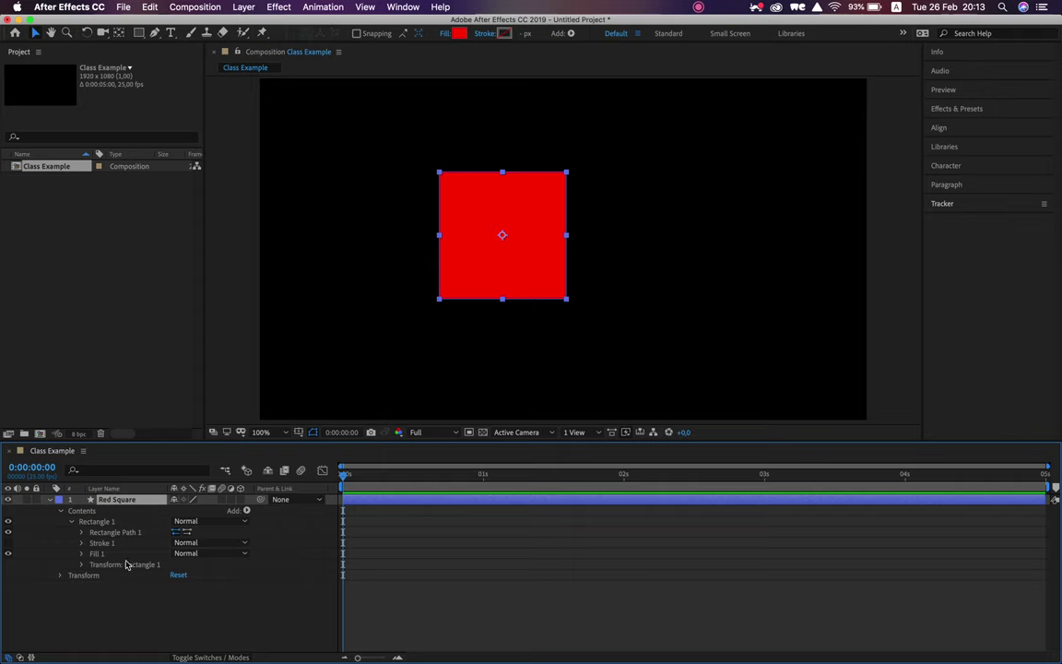
# Step: Try Cyan, Sea Foam and Orange as label colours for the Red Square layer and settle on Fuchsia
pyautogui.click(93, 504)
pyautogui.click(59, 499)
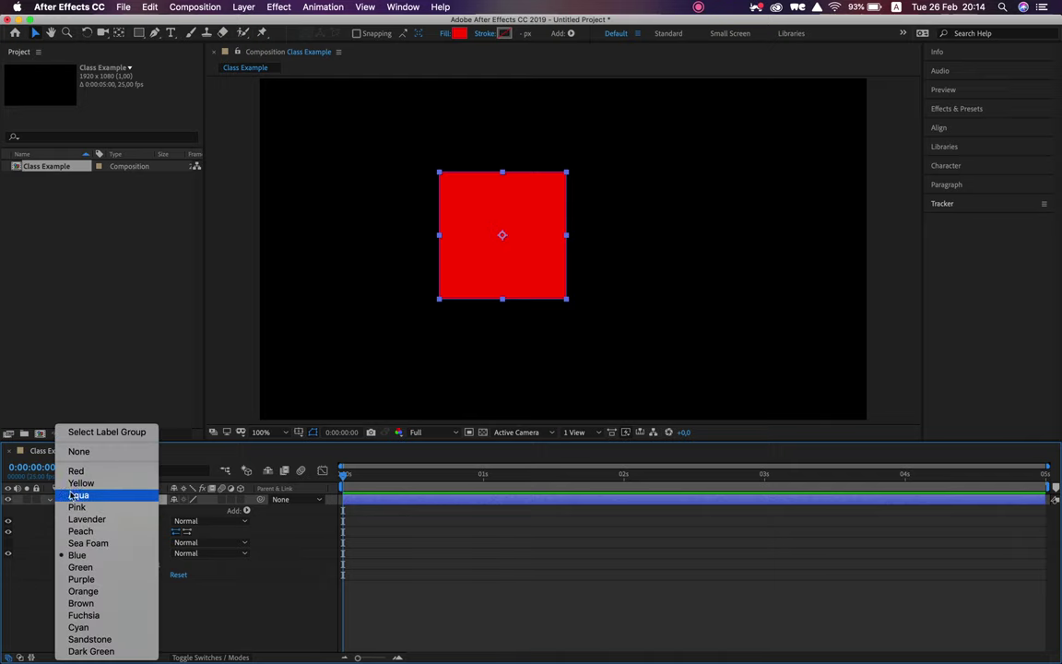
pyautogui.click(102, 627)
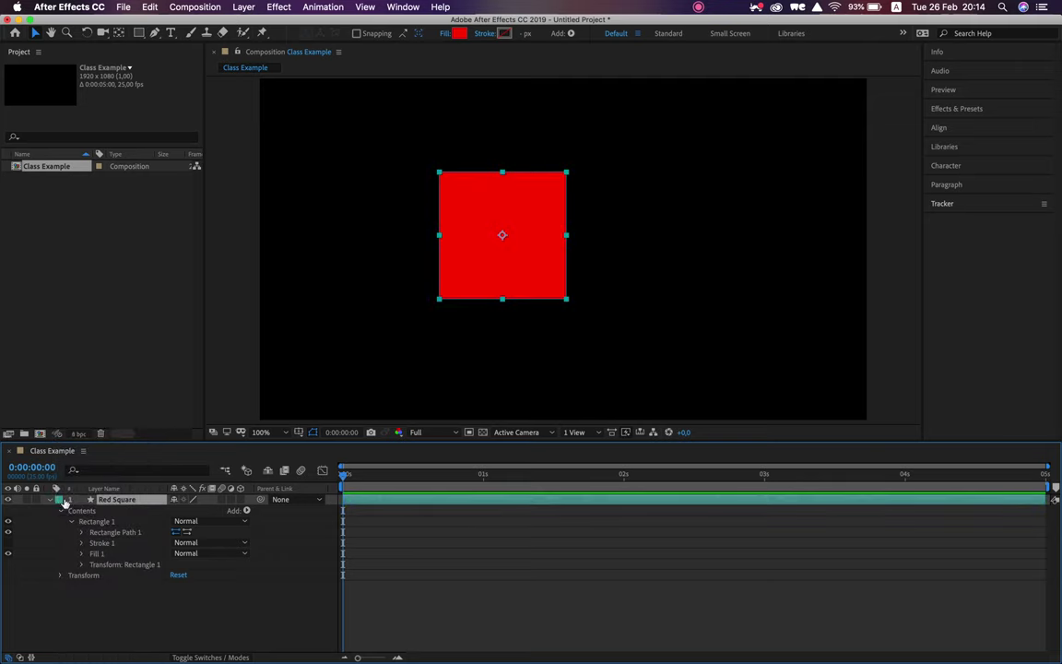
pyautogui.click(60, 499)
pyautogui.click(99, 617)
pyautogui.click(58, 498)
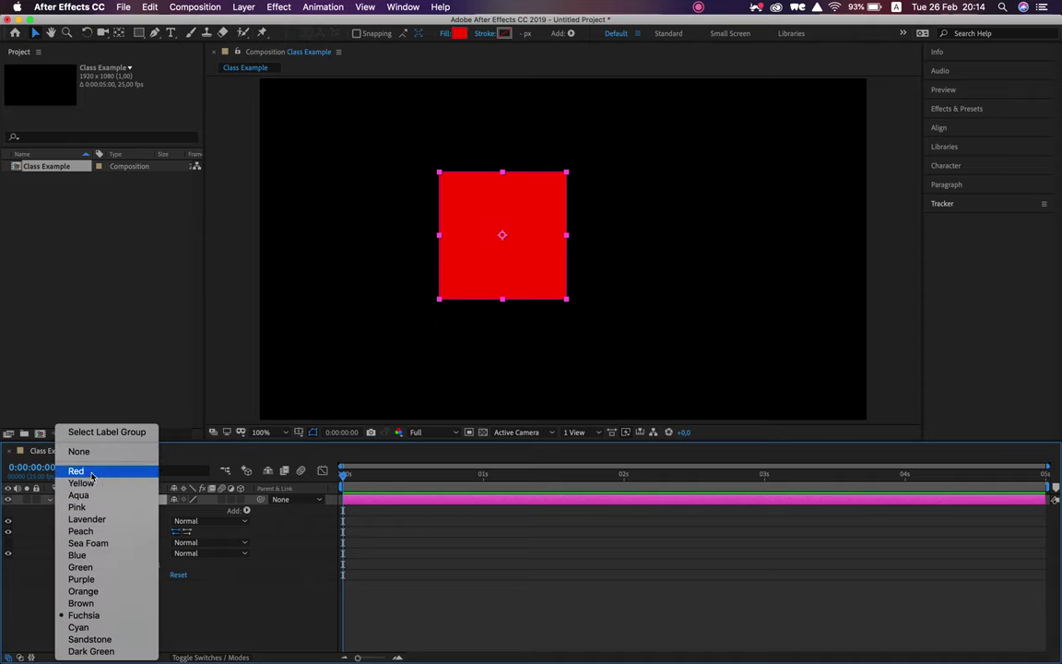
pyautogui.click(101, 544)
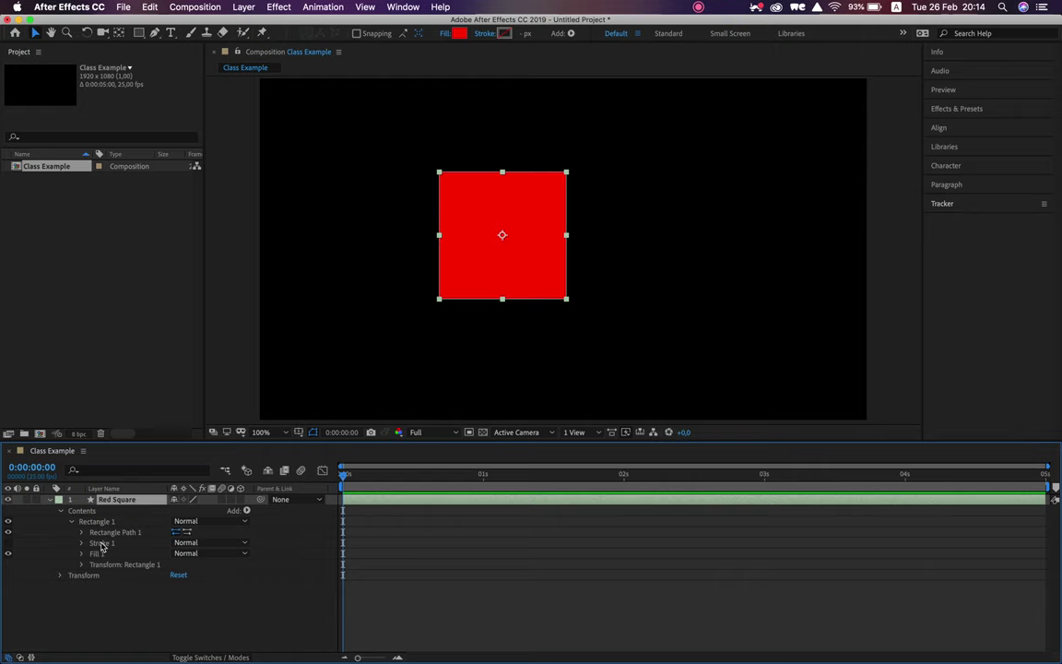
pyautogui.click(58, 499)
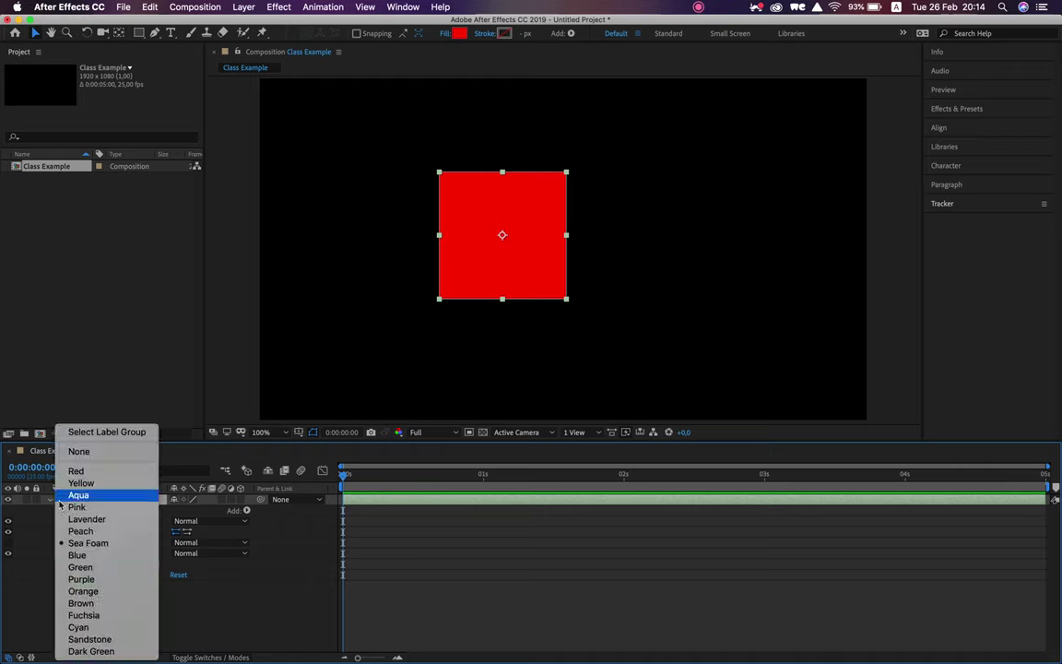
pyautogui.click(106, 595)
pyautogui.click(58, 499)
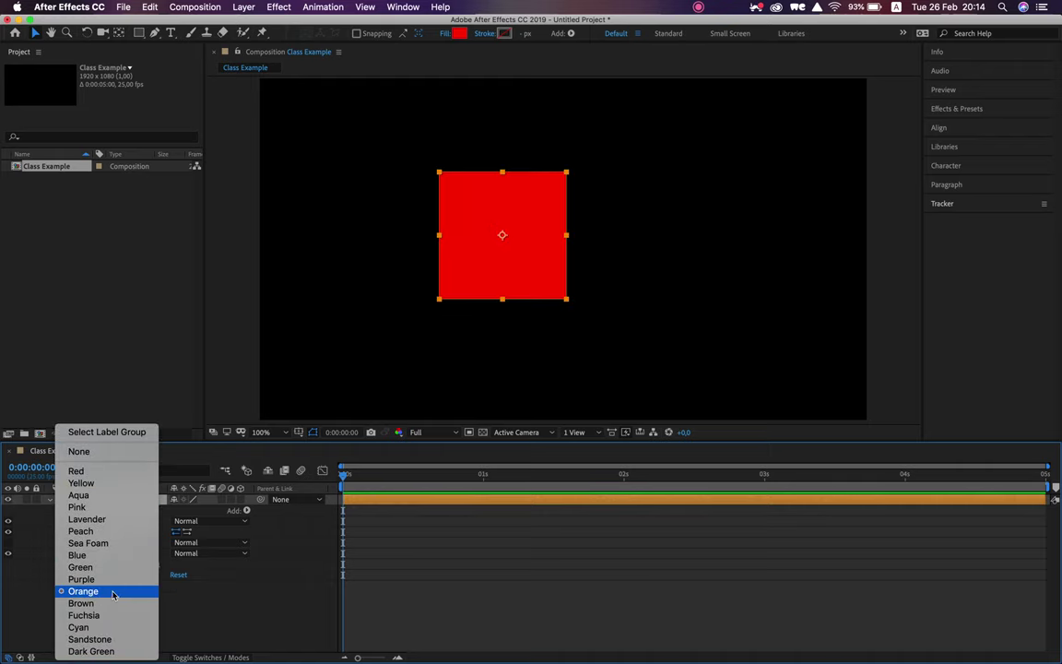
pyautogui.click(113, 615)
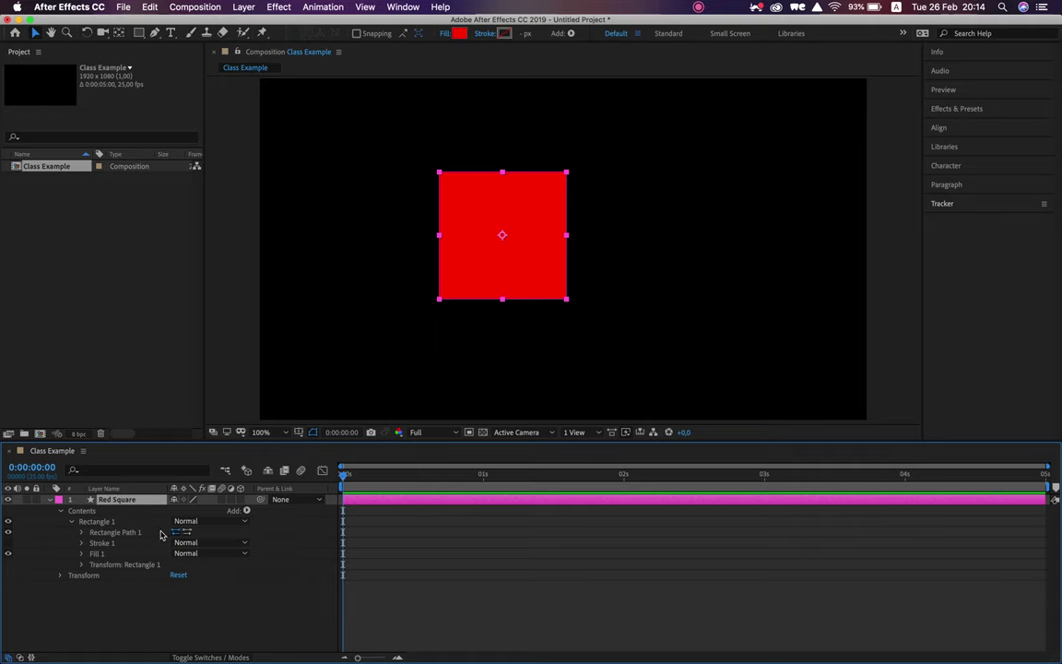
# Step: Lock the Red Square layer, try selecting the square in the composition, and unlock the layer again
pyautogui.click(38, 500)
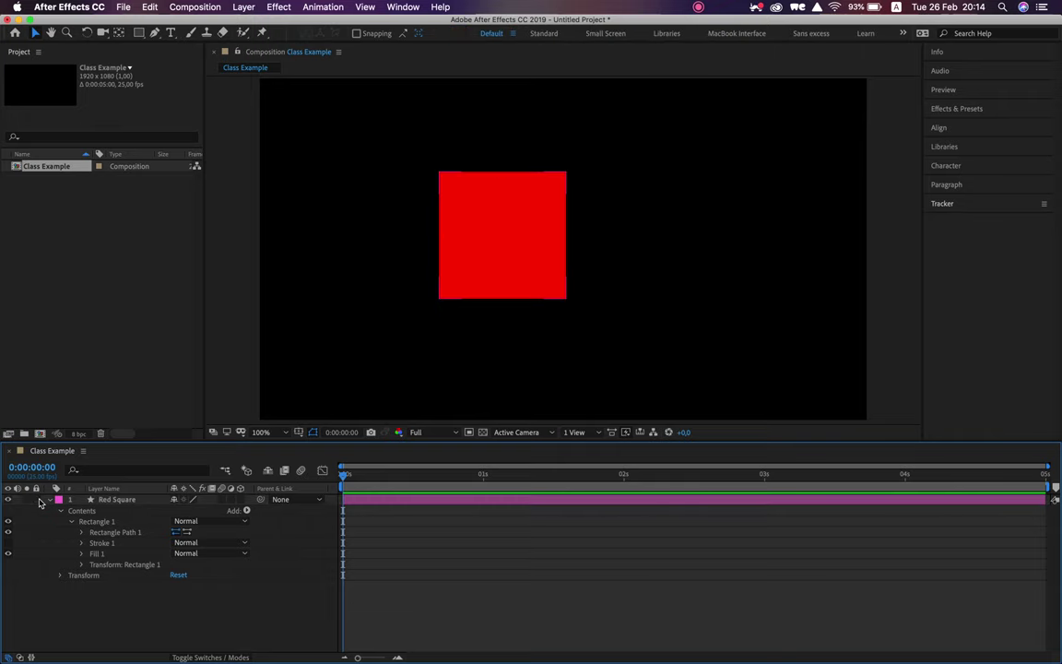
pyautogui.click(560, 247)
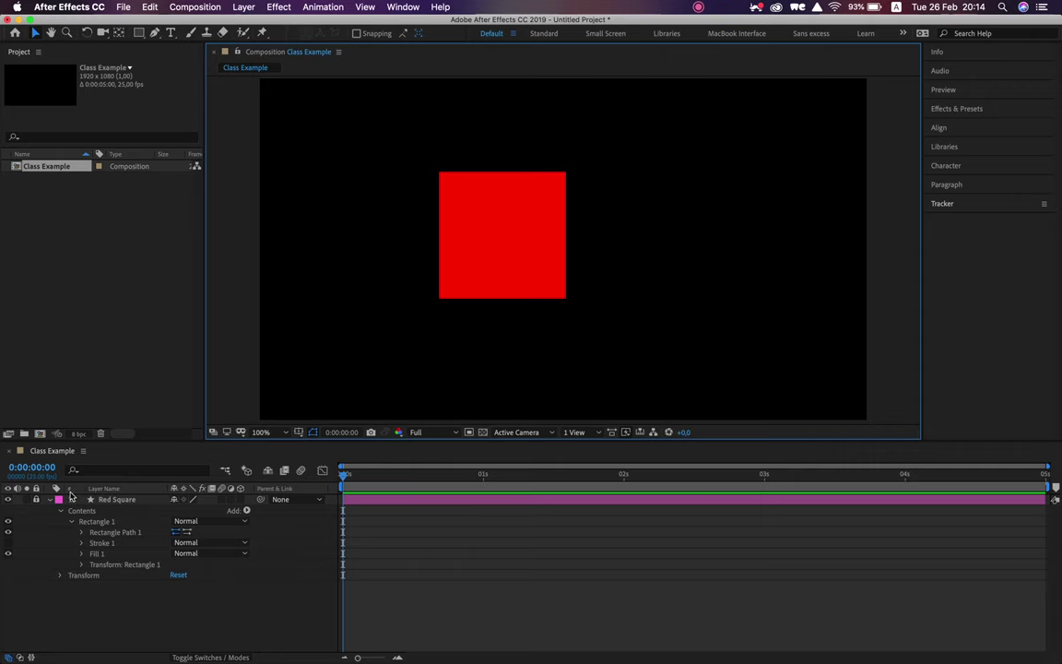
pyautogui.click(38, 500)
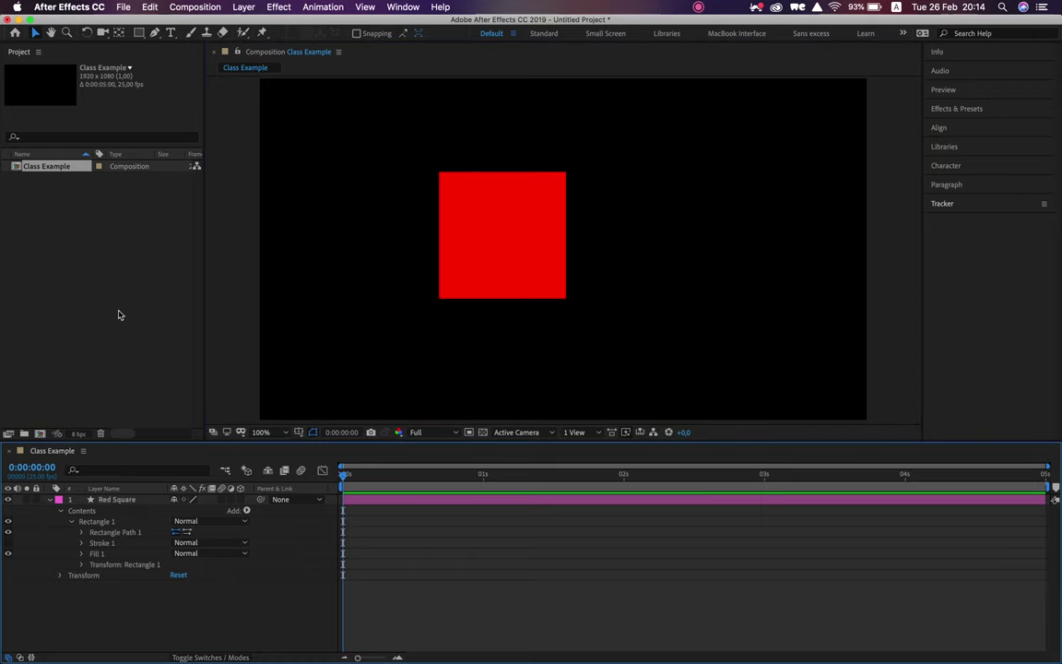
# Step: Draw a small upright rectangle to the upper right of the red square, fill it with blue, and return to the Selection tool
pyautogui.click(140, 34)
pyautogui.moveTo(671, 163); pyautogui.dragTo(716, 235)
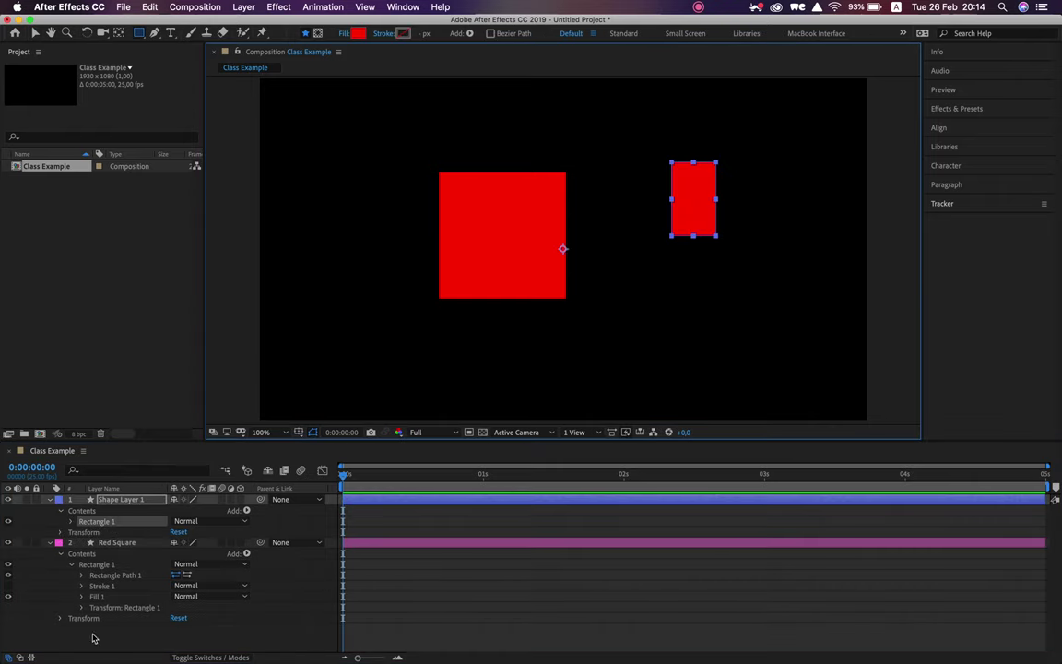
pyautogui.click(358, 34)
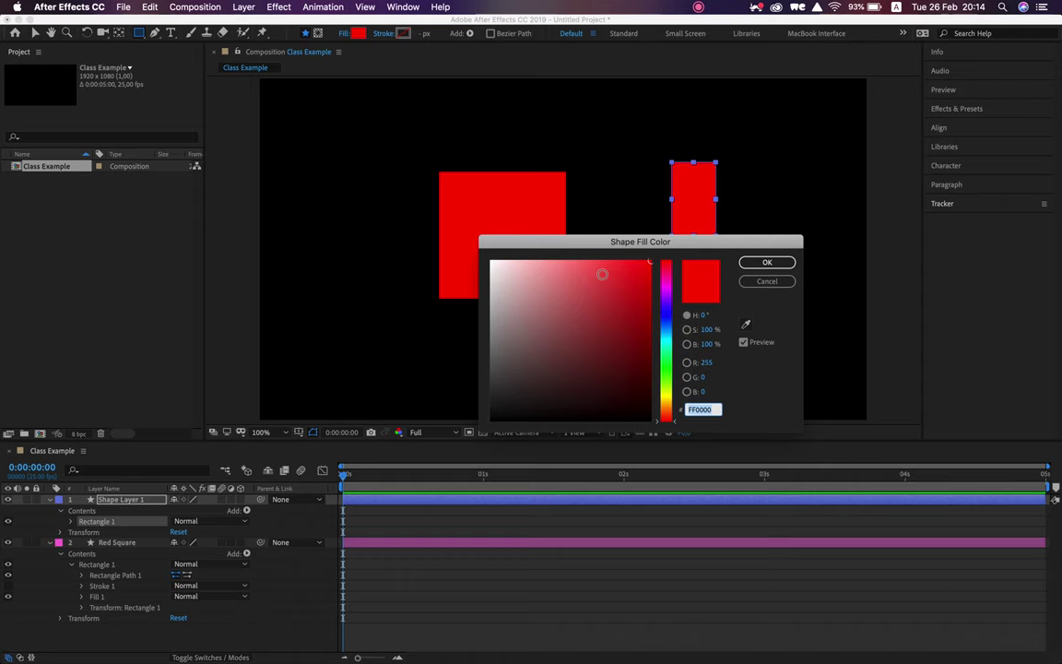
pyautogui.click(665, 318)
pyautogui.click(762, 264)
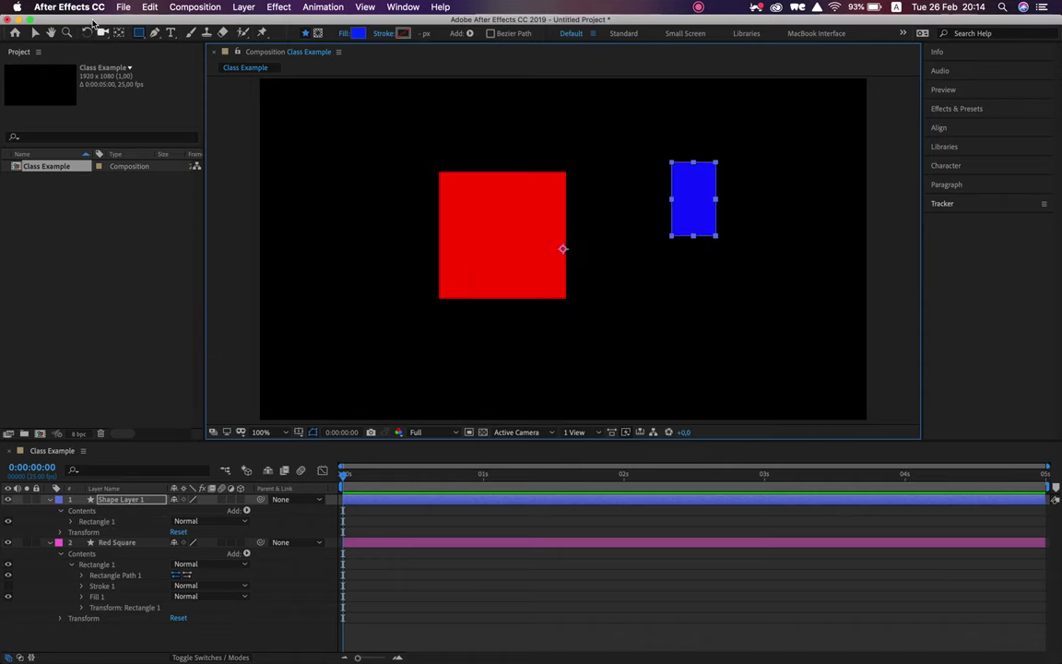
pyautogui.click(38, 32)
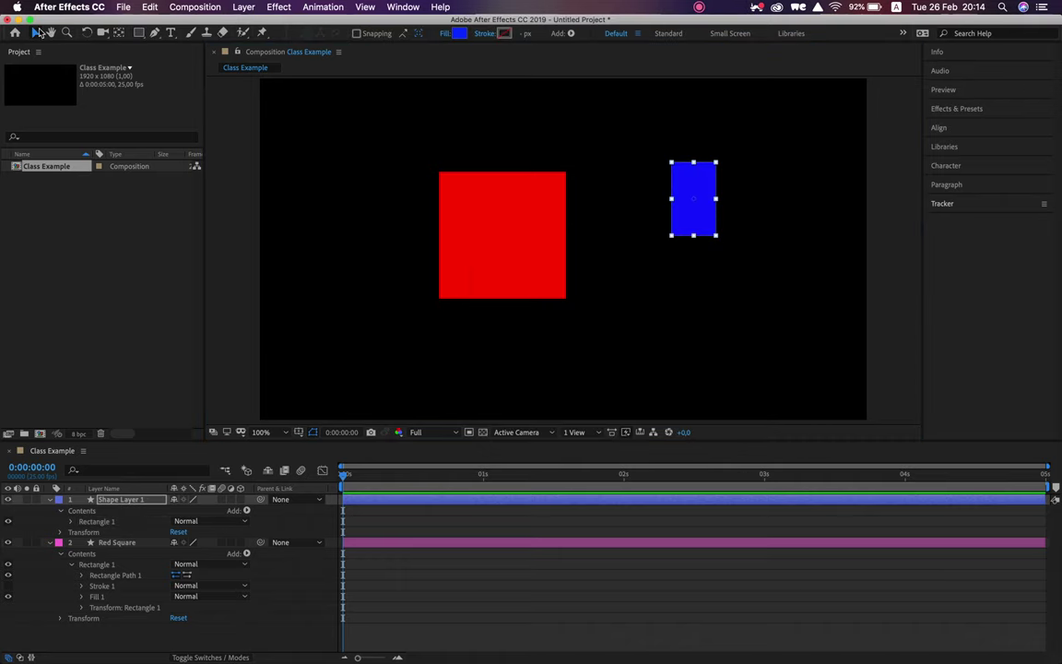
# Step: Collapse the properties of Shape Layer 1 and Red Square and deselect all layers
pyautogui.click(53, 503)
pyautogui.click(52, 500)
pyautogui.click(49, 509)
pyautogui.click(105, 553)
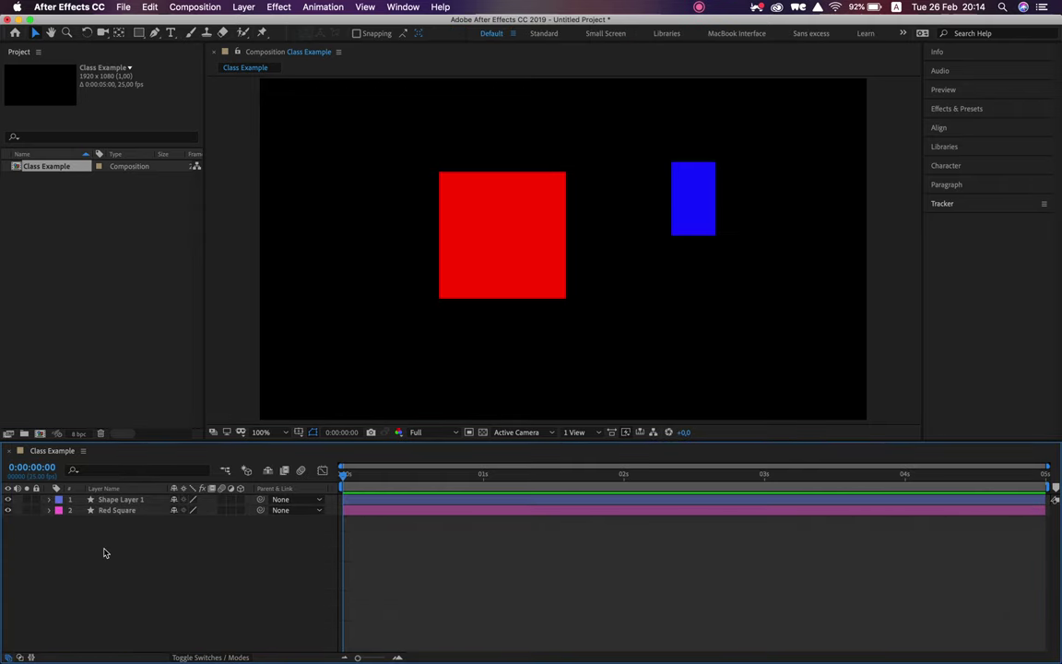
# Step: Toggle the visibility of Shape Layer 1 and Red Square off and on, leaving both layers shown
pyautogui.click(23, 499)
pyautogui.click(7, 500)
pyautogui.click(7, 499)
pyautogui.click(7, 499)
pyautogui.click(7, 499)
pyautogui.click(7, 500)
pyautogui.click(8, 499)
pyautogui.click(7, 510)
pyautogui.click(7, 509)
pyautogui.click(8, 510)
pyautogui.click(8, 510)
pyautogui.click(7, 499)
pyautogui.click(7, 500)
# Step: Try soloing Shape Layer 1 and Red Square in turn, and finish with solo switched off for both layers
pyautogui.click(26, 500)
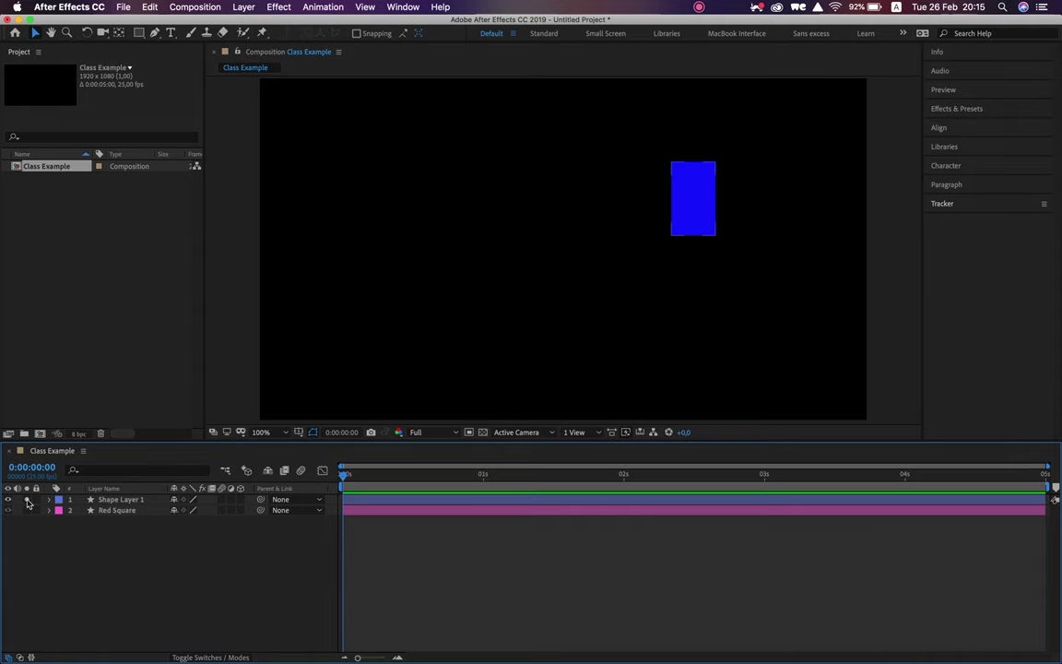
pyautogui.click(37, 596)
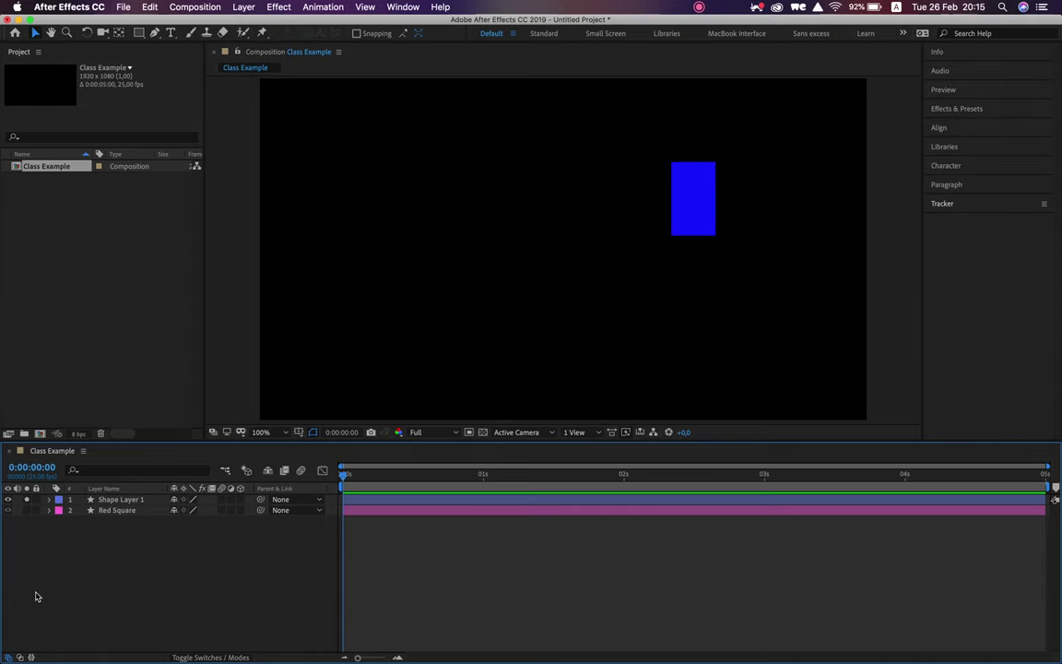
pyautogui.click(27, 511)
pyautogui.click(28, 511)
pyautogui.click(27, 500)
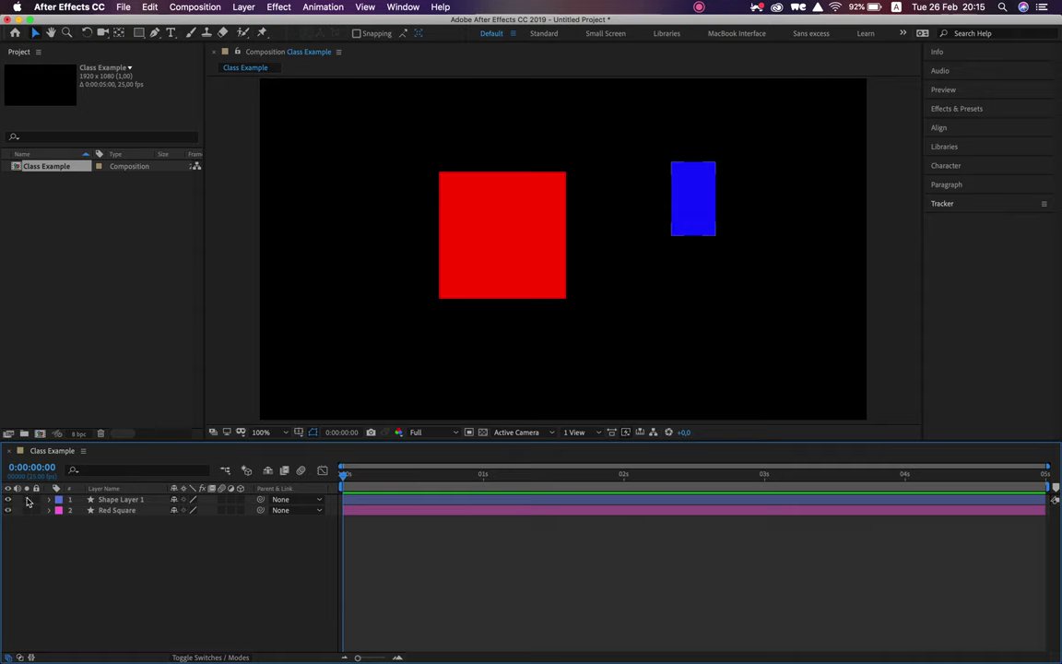
pyautogui.click(27, 500)
pyautogui.click(27, 511)
pyautogui.click(27, 510)
pyautogui.click(28, 510)
pyautogui.click(28, 510)
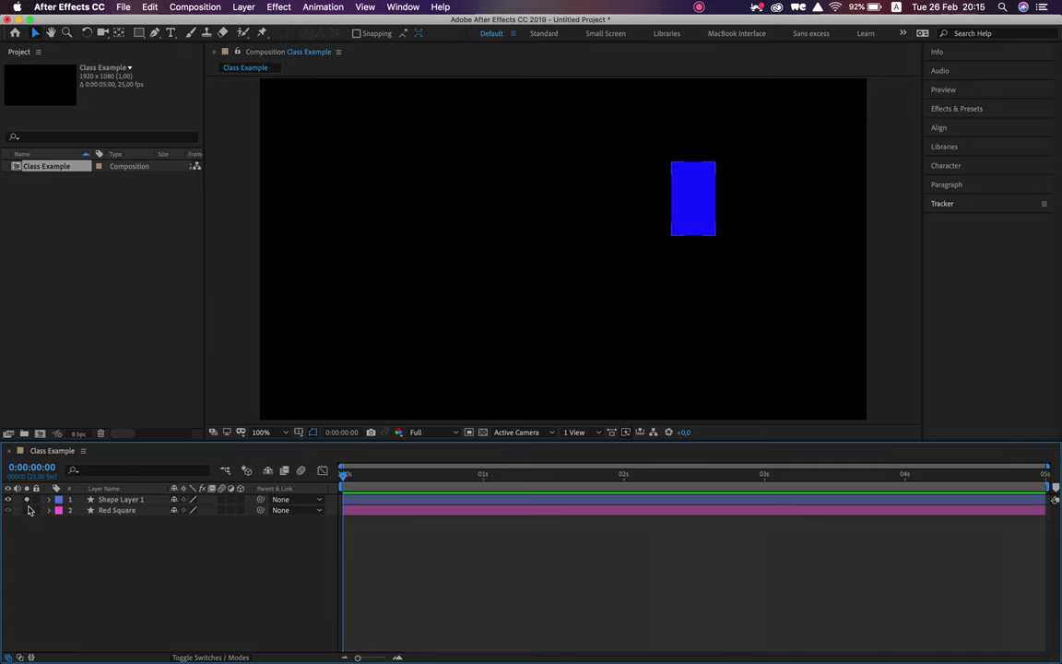
pyautogui.click(28, 500)
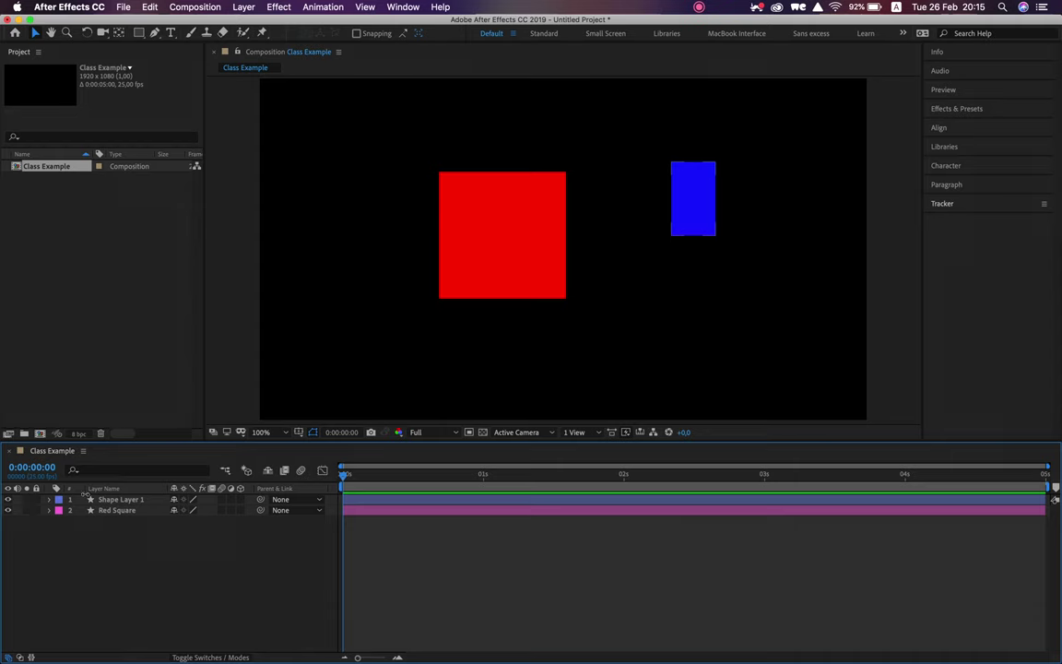
# Step: Delete the blue rectangle's layer, Shape Layer 1
pyautogui.click(114, 499)
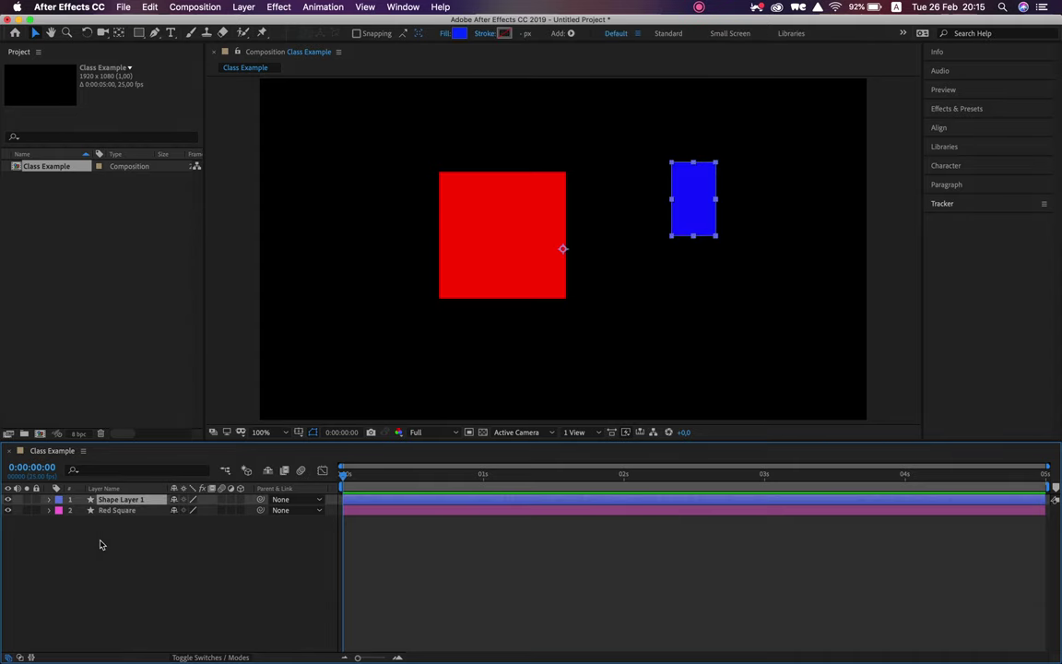
pyautogui.press('Delete')
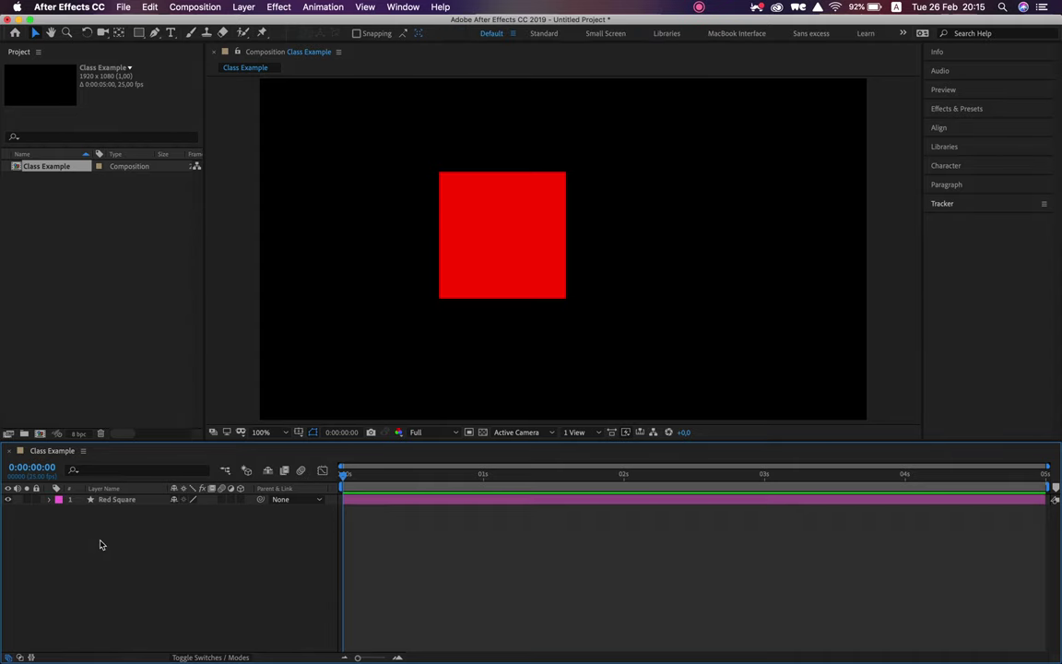
# Step: Expand the Red Square layer's Rectangle Path 1, Stroke 1, Fill 1 and Transform: Rectangle 1 groups and look through their properties
pyautogui.click(49, 500)
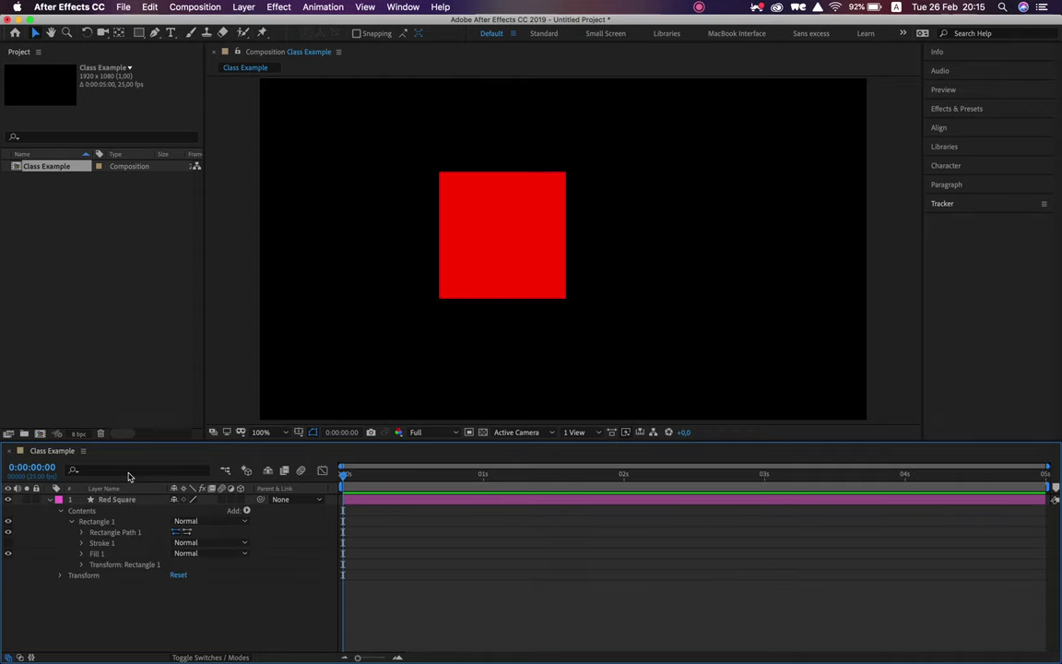
pyautogui.click(83, 512)
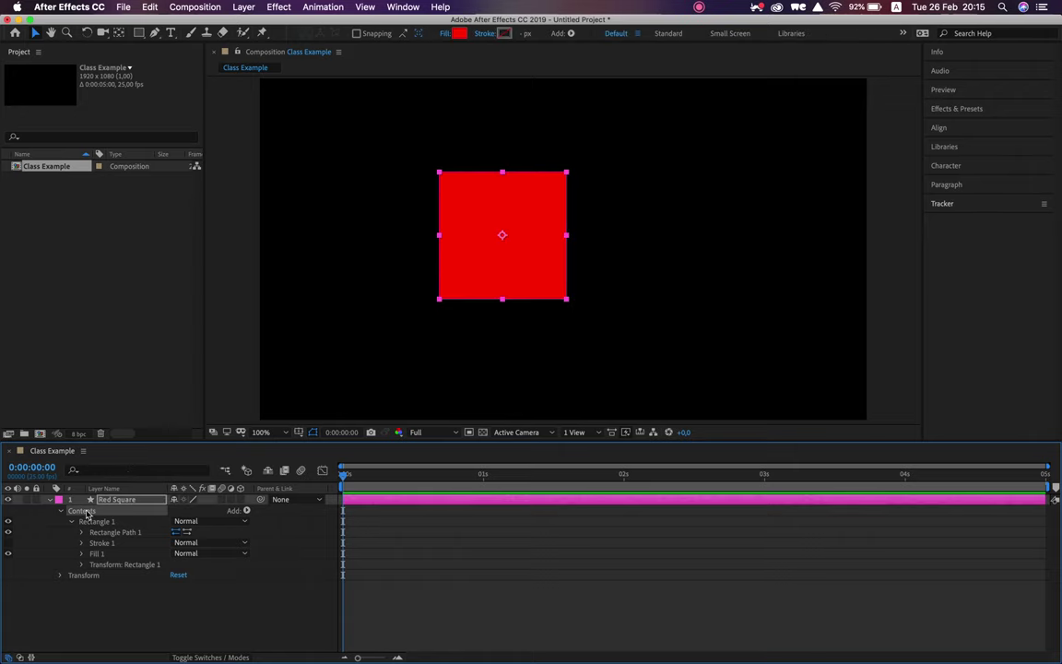
pyautogui.click(106, 522)
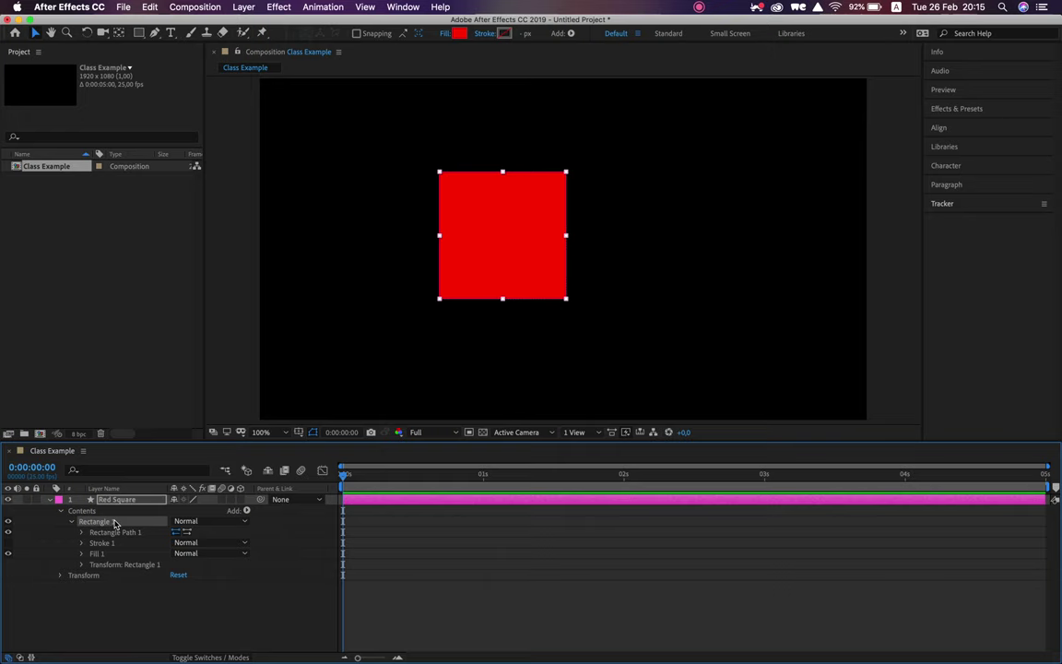
pyautogui.click(81, 533)
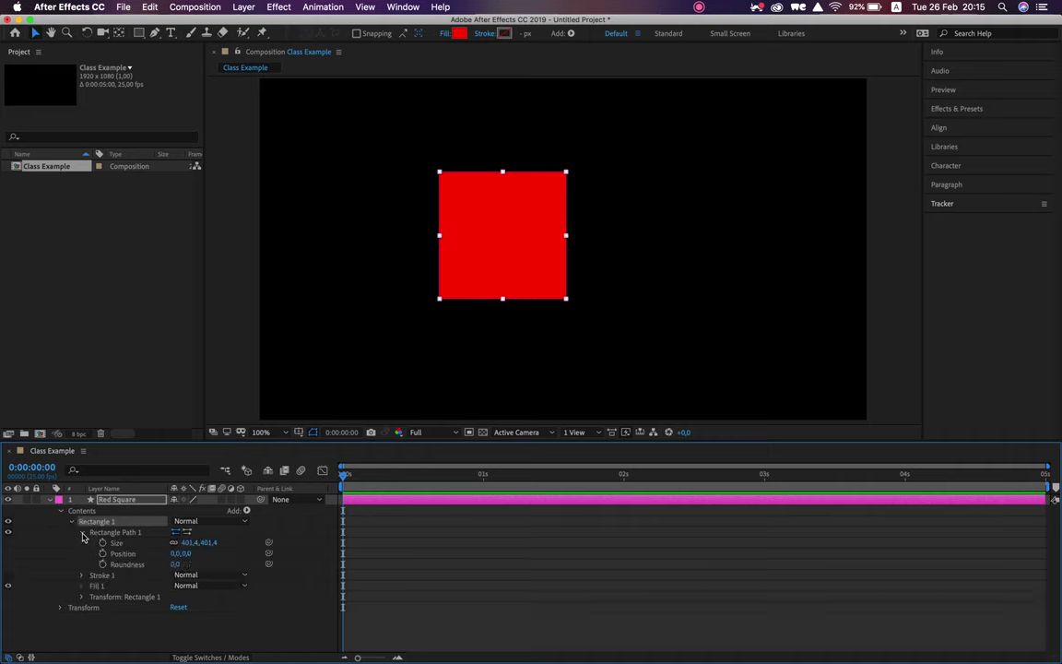
pyautogui.click(81, 575)
pyautogui.scroll(-2, 81, 590)
pyautogui.click(81, 626)
pyautogui.scroll(-2, 80, 608)
pyautogui.click(82, 635)
pyautogui.scroll(-2, 83, 636)
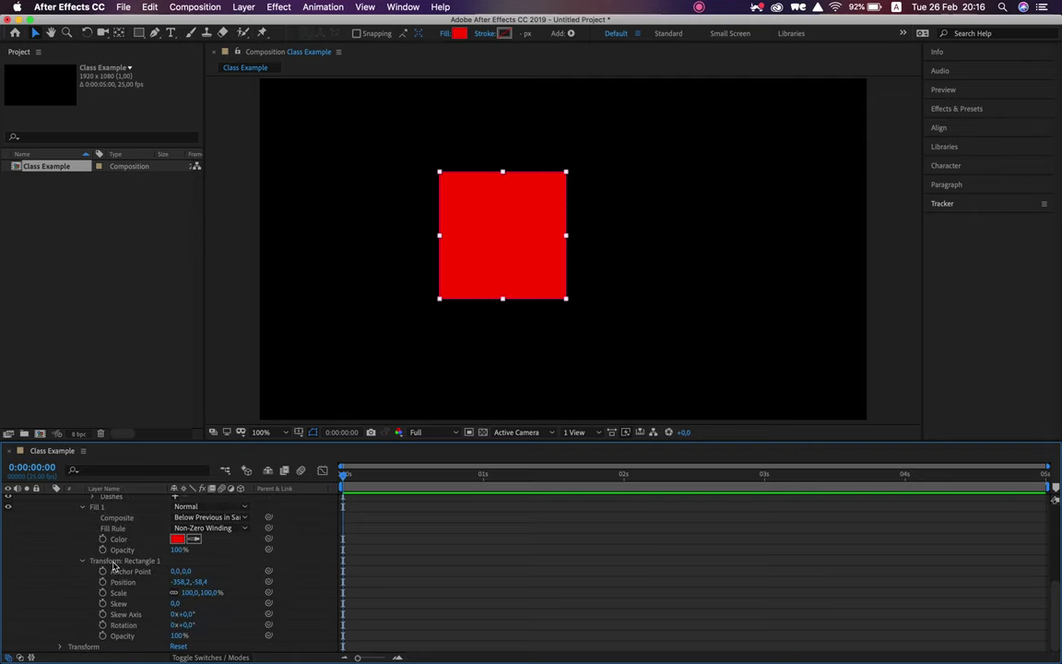
pyautogui.scroll(6, 111, 512)
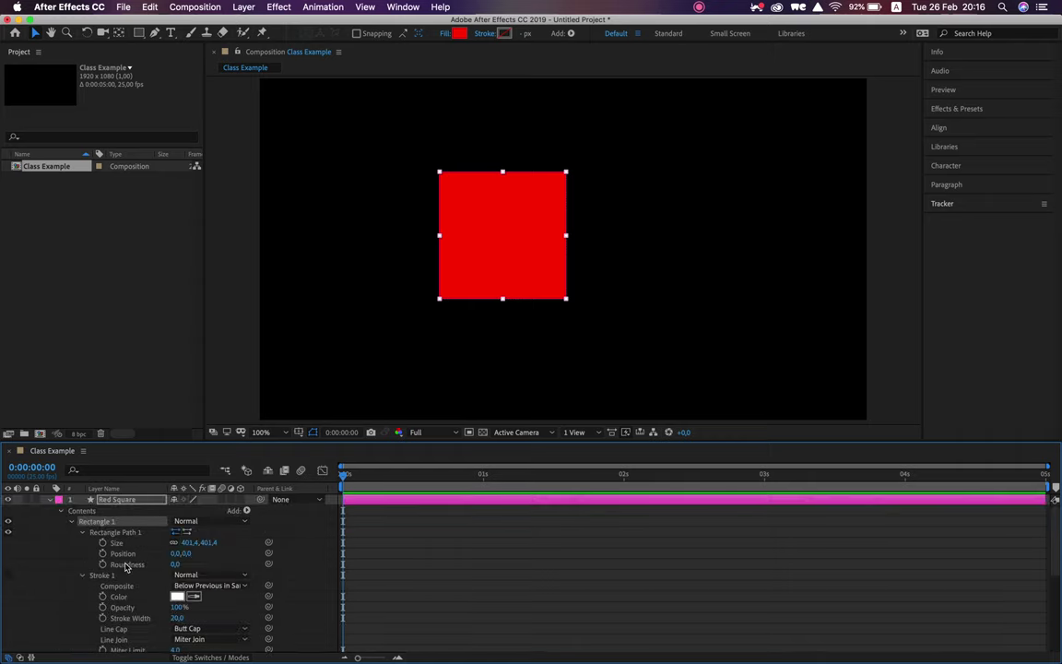
pyautogui.click(99, 521)
pyautogui.scroll(-5, 120, 539)
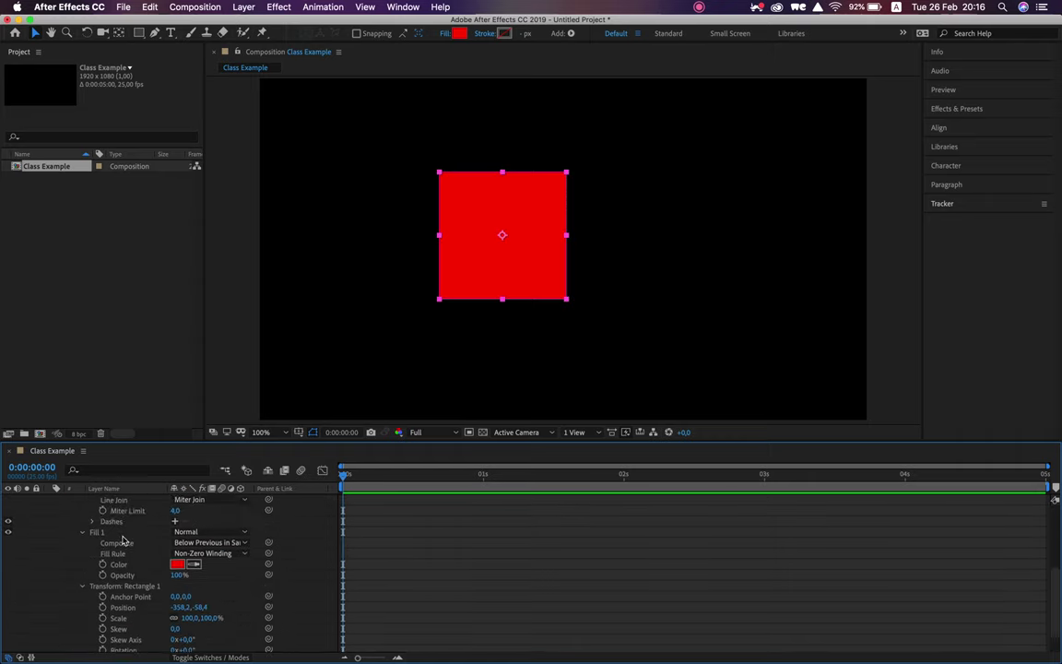
pyautogui.click(125, 560)
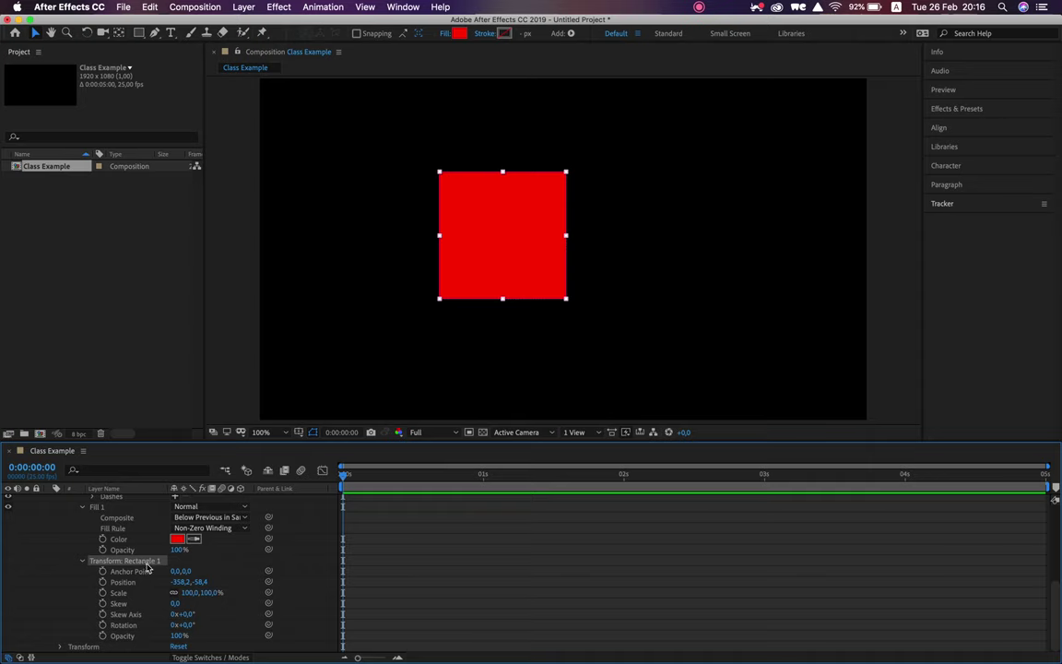
pyautogui.scroll(5, 158, 565)
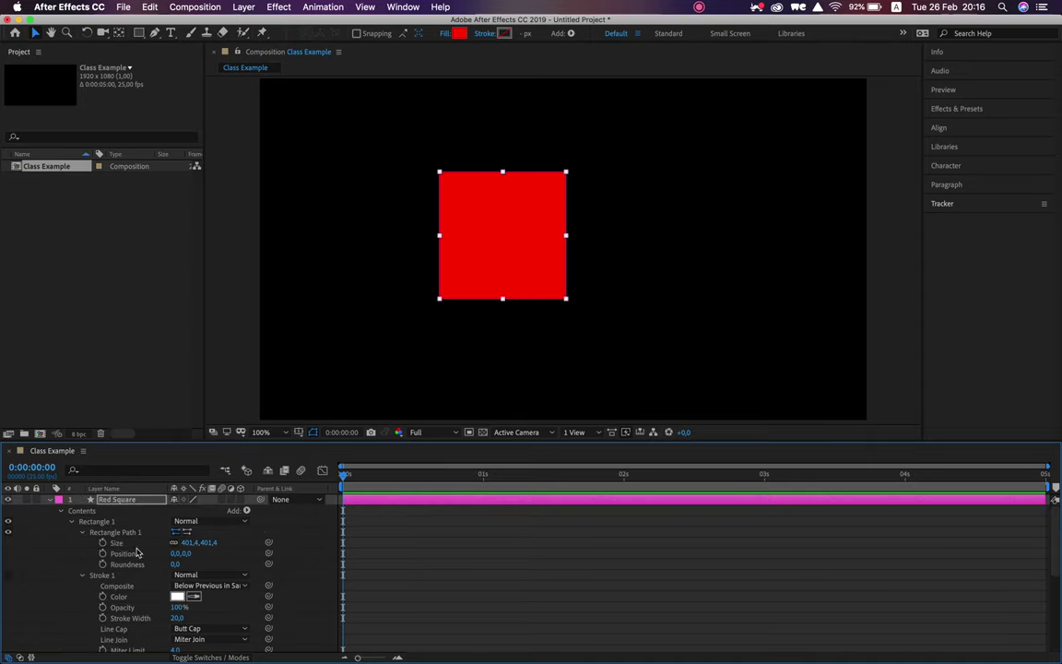
# Step: Expand the Red Square layer's Transform group, compare its properties with those inside Contents, and leave Contents collapsed
pyautogui.click(62, 512)
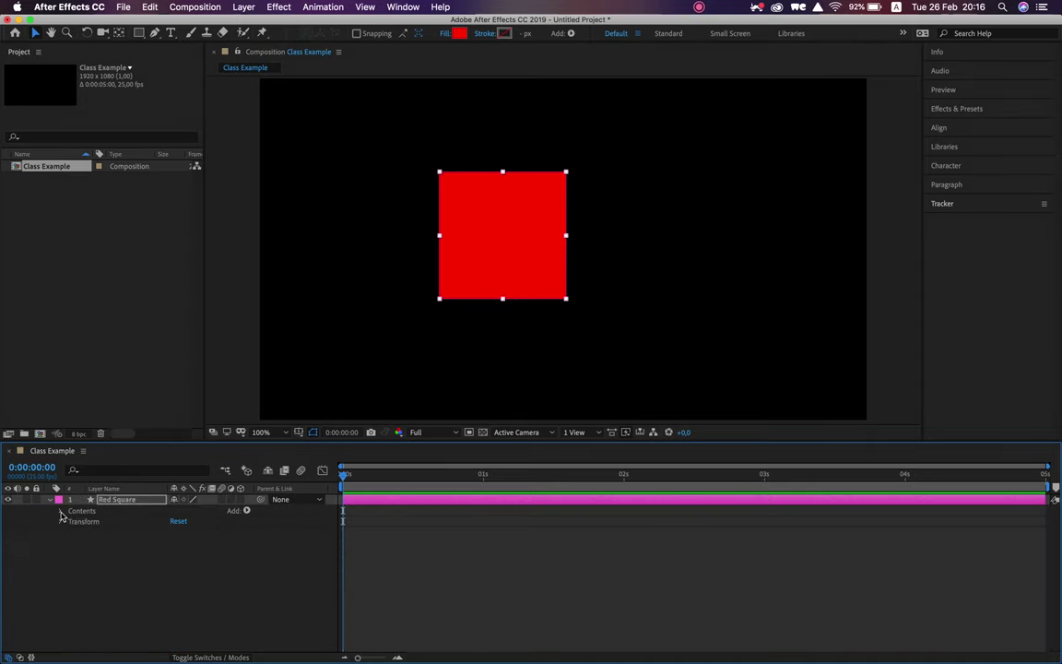
pyautogui.click(60, 522)
pyautogui.click(88, 522)
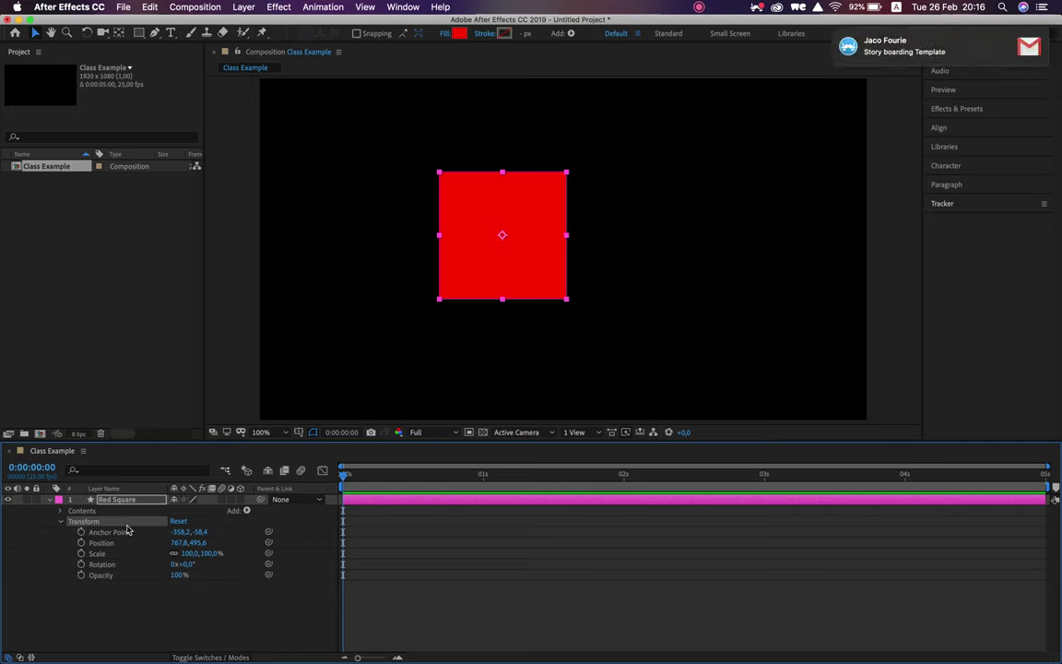
pyautogui.click(60, 511)
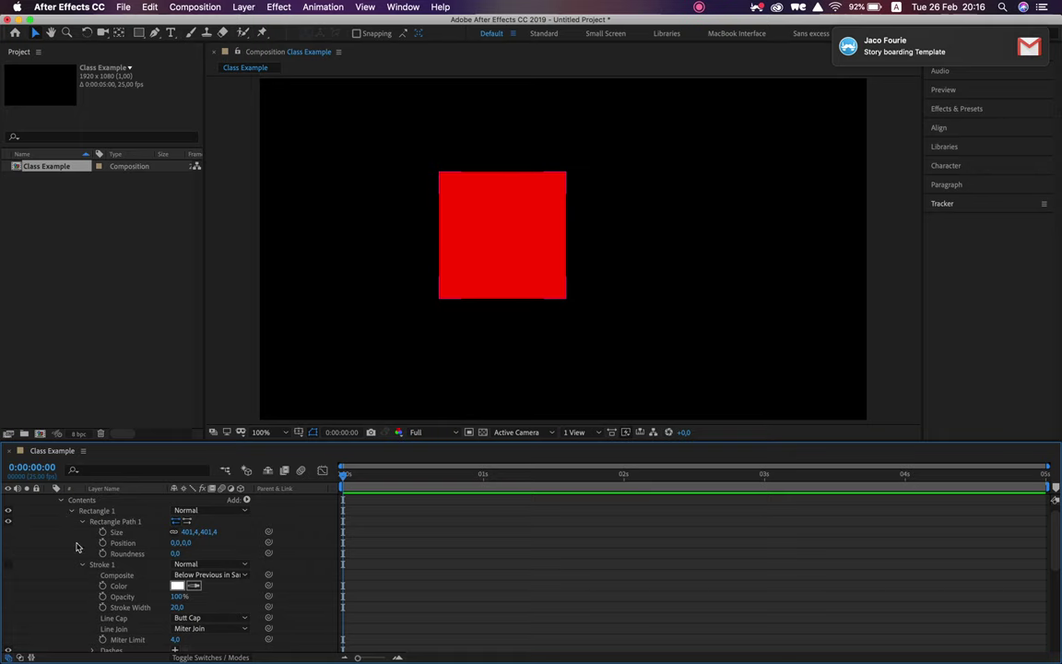
pyautogui.scroll(-5, 83, 568)
pyautogui.scroll(-4, 101, 601)
pyautogui.scroll(8, 124, 540)
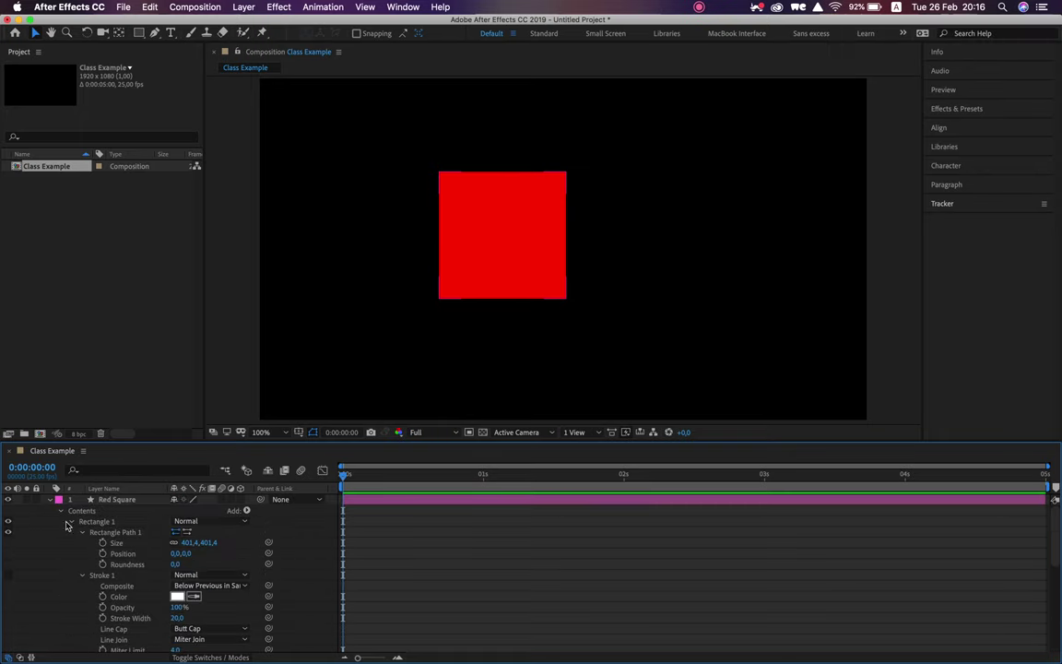
pyautogui.click(61, 510)
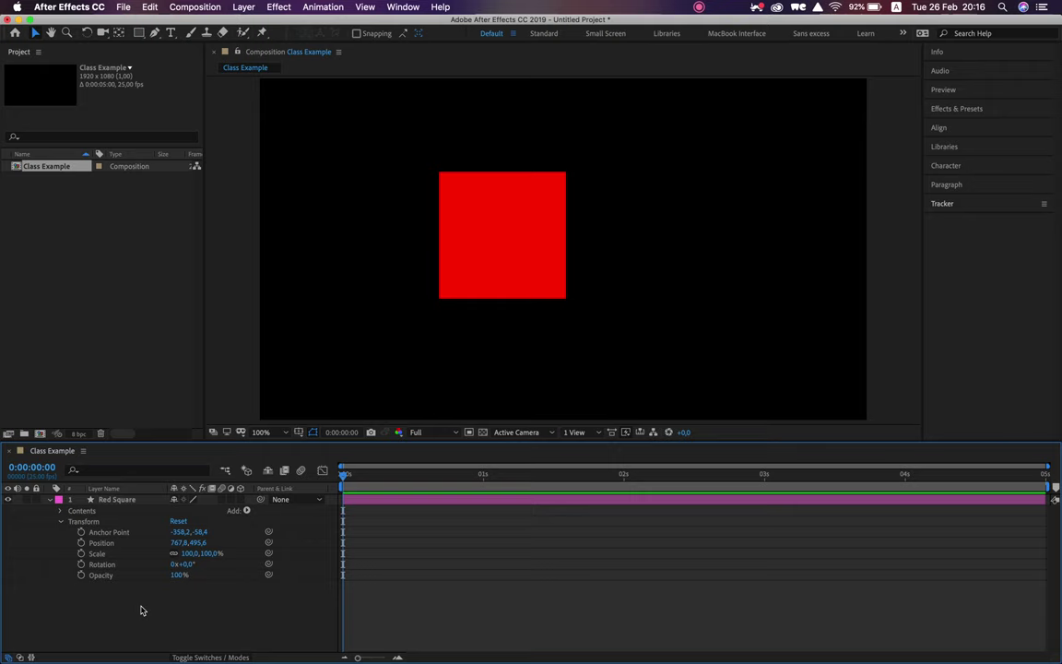
# Step: Vary the Red Square's opacity and return it to 100%, and set its rotation to 45°
pyautogui.moveTo(174, 574); pyautogui.dragTo(212, 598)
pyautogui.click(107, 564)
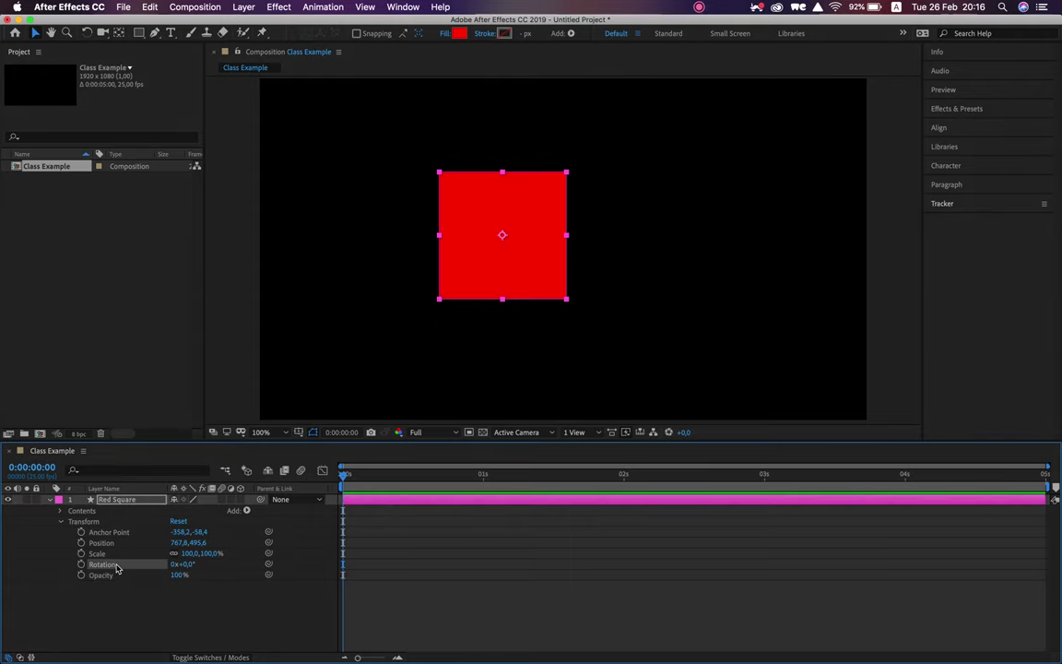
pyautogui.moveTo(186, 567)
pyautogui.mouseDown()
pyautogui.moveTo(228, 631)
pyautogui.moveTo(253, 575)
pyautogui.moveTo(190, 561)
pyautogui.moveTo(189, 570)
pyautogui.mouseUp()
pyautogui.click(187, 571)
pyautogui.write('45')
pyautogui.press('Return')
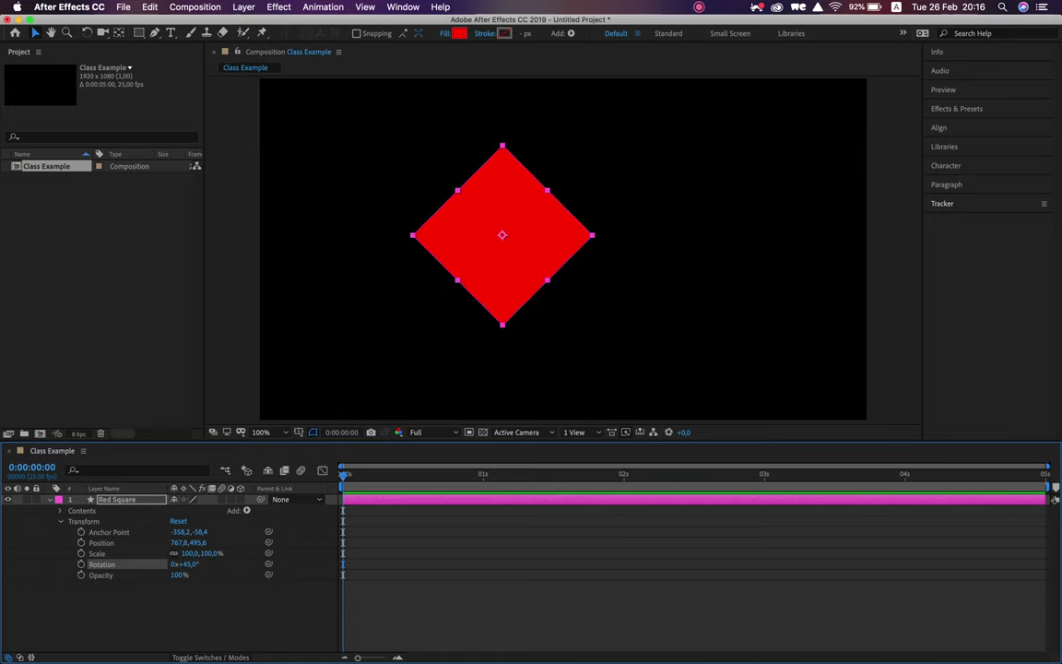
# Step: Set the Red Square's rotation back to 0°, try 2 full revolutions, and return the revolutions to 0
pyautogui.click(188, 567)
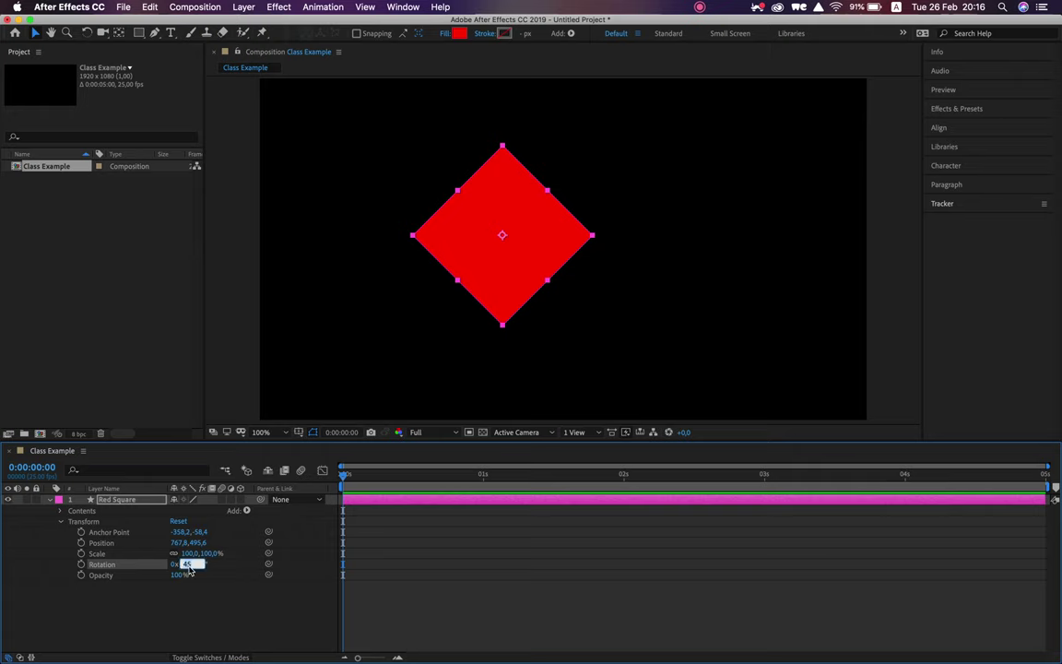
pyautogui.write('0')
pyautogui.press('Return')
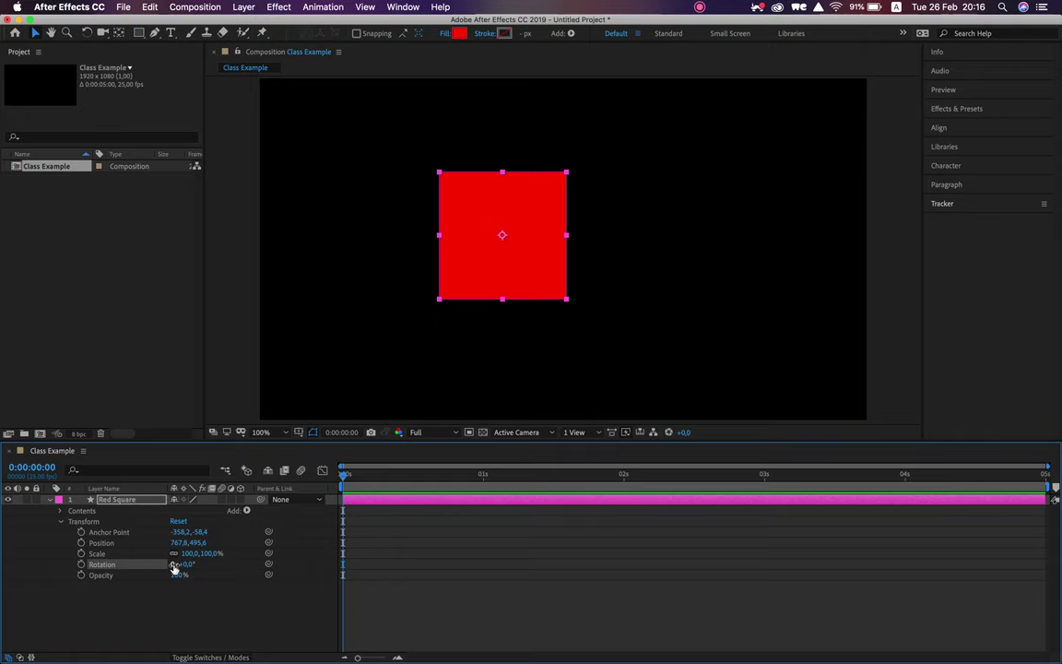
pyautogui.moveTo(173, 568)
pyautogui.mouseDown()
pyautogui.moveTo(196, 564)
pyautogui.moveTo(156, 564)
pyautogui.moveTo(218, 566)
pyautogui.moveTo(190, 564)
pyautogui.mouseUp()
pyautogui.click(173, 564)
pyautogui.write('2')
pyautogui.moveTo(173, 569)
pyautogui.mouseDown()
pyautogui.moveTo(194, 564)
pyautogui.moveTo(170, 564)
pyautogui.moveTo(178, 569)
pyautogui.mouseUp()
pyautogui.click(178, 566)
pyautogui.press('Return')
# Step: Try scaling the Red Square up to 123%, and return its scale to 100%
pyautogui.moveTo(209, 554)
pyautogui.mouseDown()
pyautogui.moveTo(256, 560)
pyautogui.moveTo(202, 544)
pyautogui.moveTo(228, 552)
pyautogui.moveTo(214, 551)
pyautogui.mouseUp()
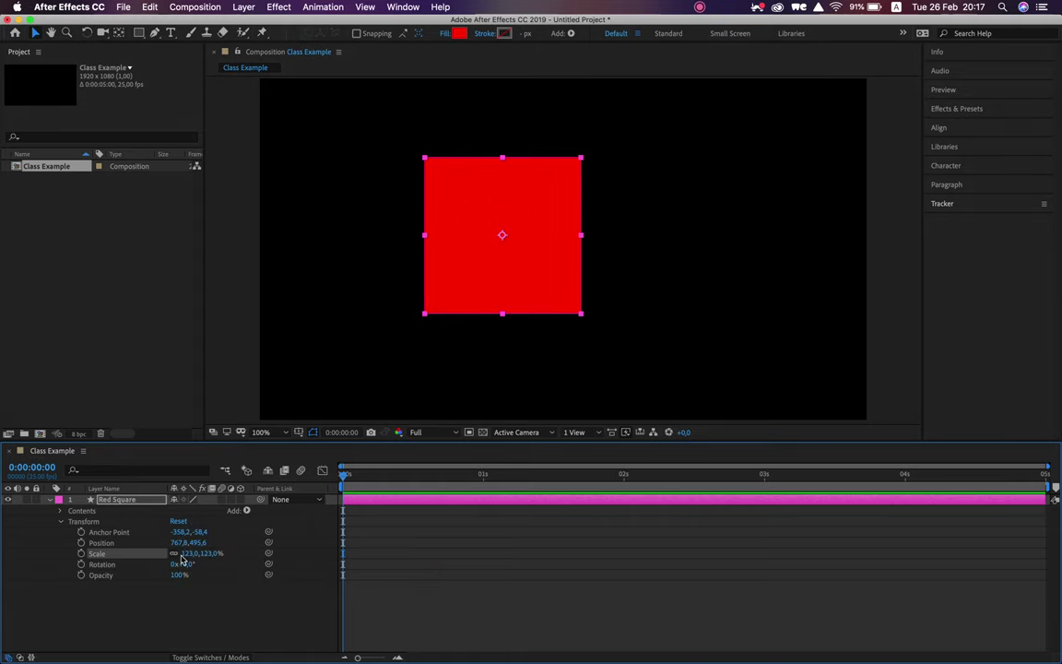
pyautogui.moveTo(189, 553)
pyautogui.mouseDown()
pyautogui.moveTo(220, 554)
pyautogui.moveTo(175, 543)
pyautogui.mouseUp()
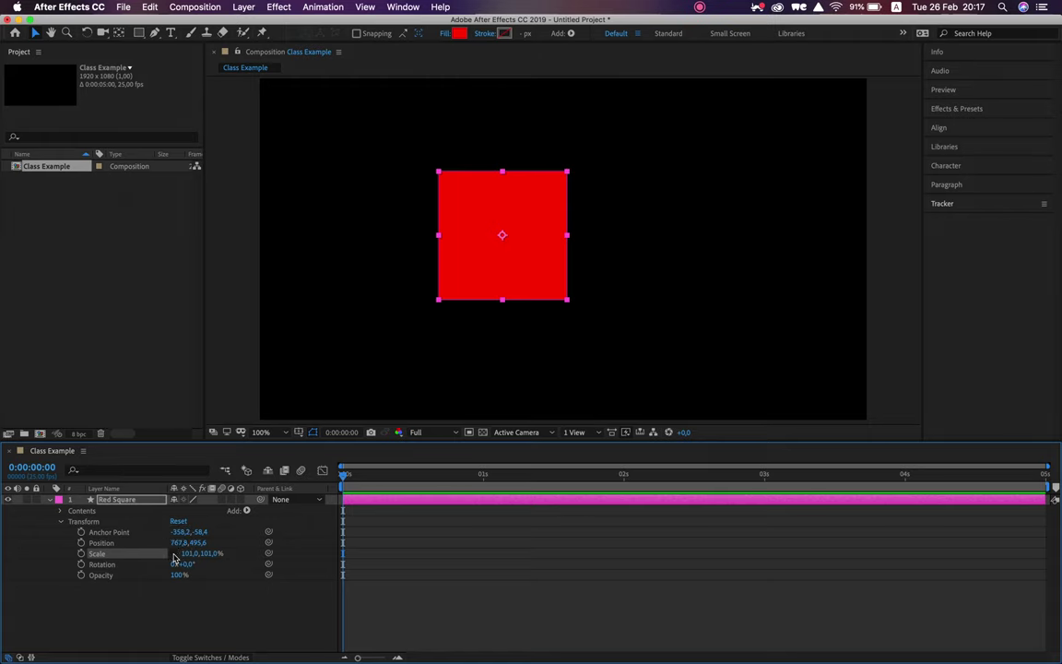
pyautogui.click(208, 554)
pyautogui.moveTo(207, 554); pyautogui.dragTo(235, 564)
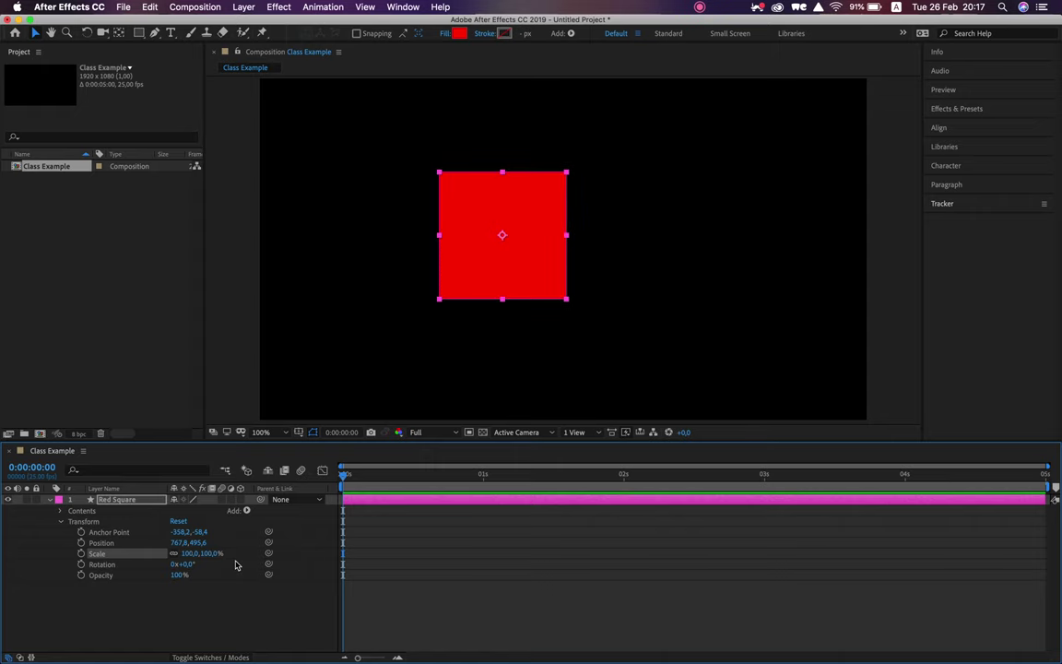
# Step: Move the Red Square through its Position values and directly on the canvas, ending at about 353.8, 520.6
pyautogui.click(103, 541)
pyautogui.moveTo(178, 543); pyautogui.dragTo(205, 546)
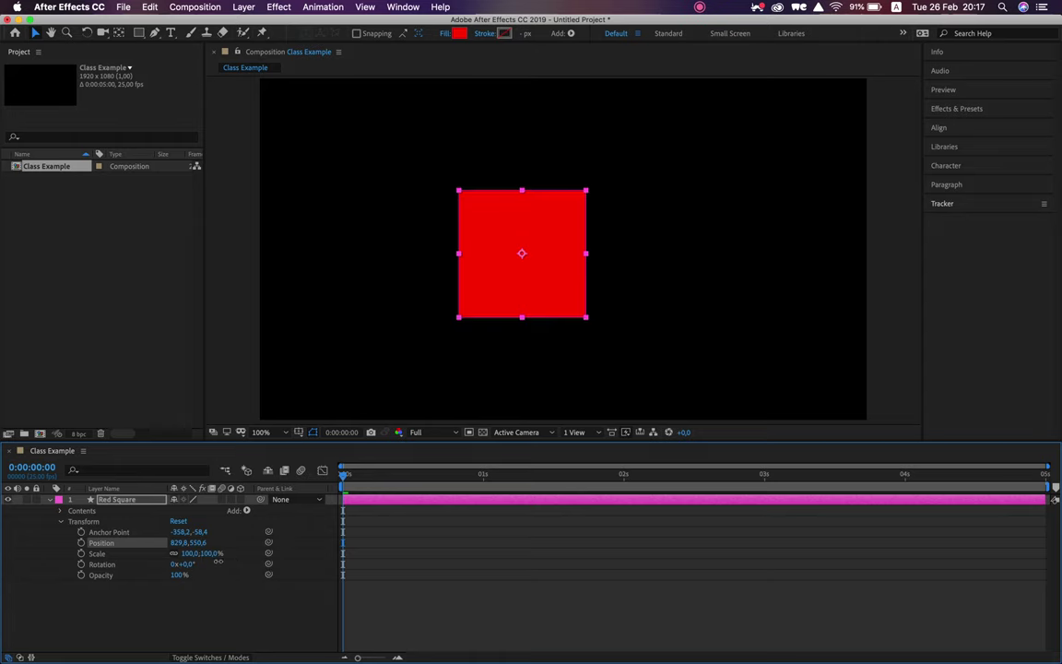
pyautogui.moveTo(522, 239); pyautogui.dragTo(384, 250)
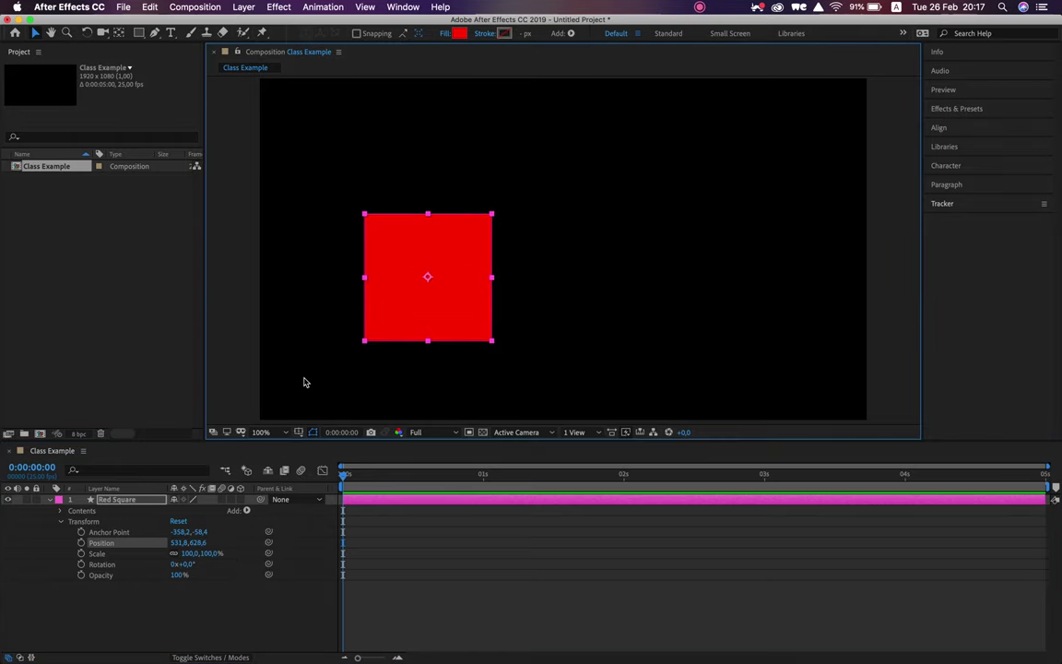
pyautogui.click(175, 543)
pyautogui.click(378, 247)
pyautogui.moveTo(378, 247); pyautogui.dragTo(322, 213)
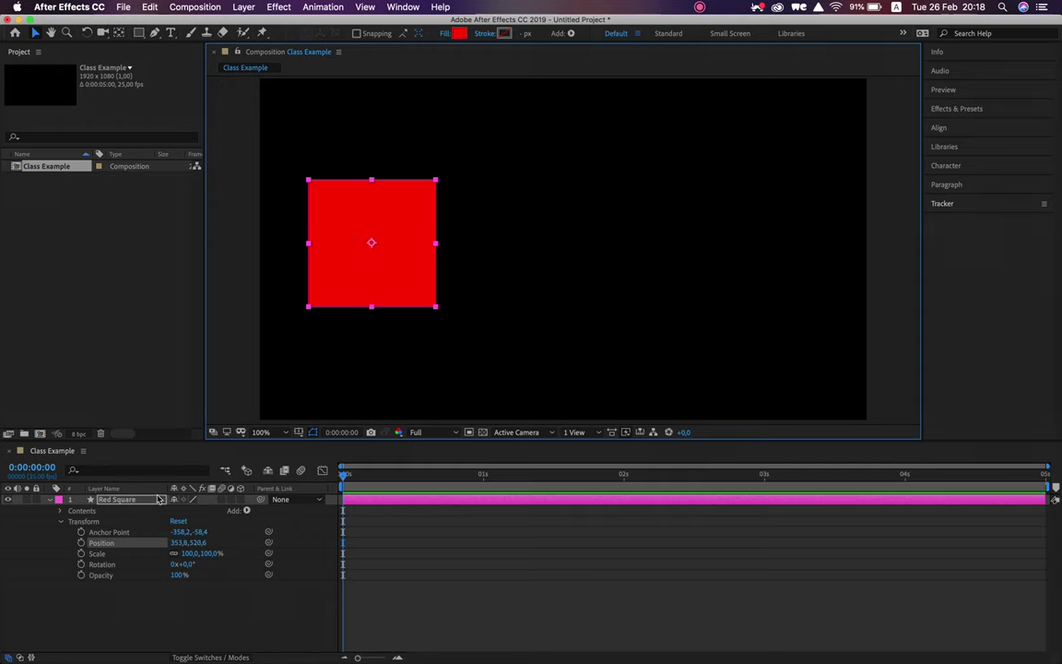
# Step: Try shifting the Red Square's anchor point and undo it, and briefly show only Opacity before reopening all Transform properties
pyautogui.click(124, 534)
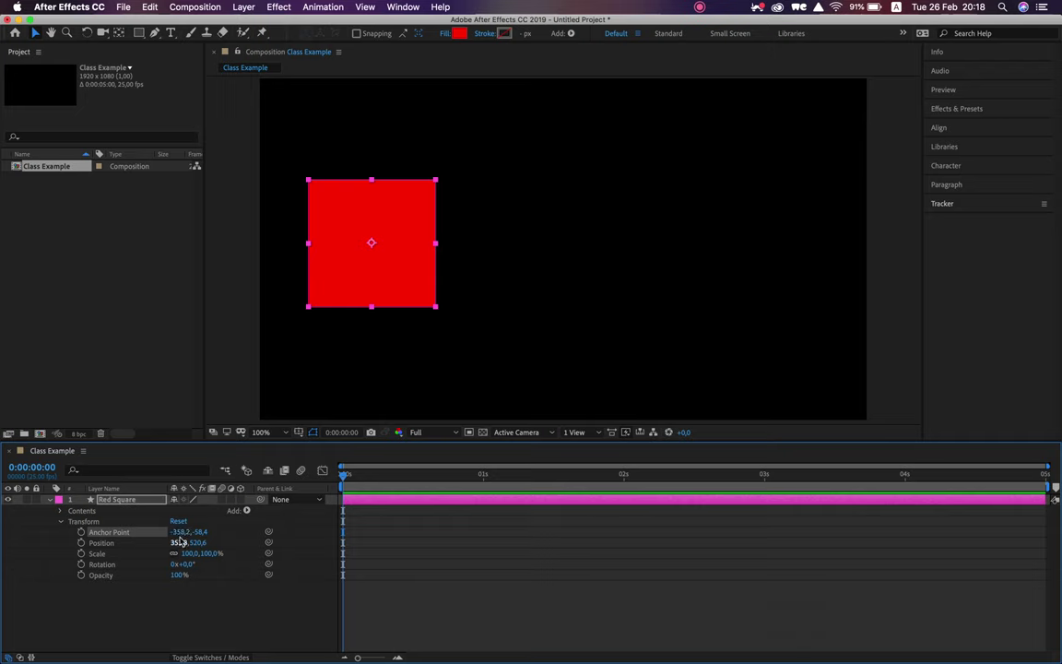
pyautogui.moveTo(178, 531); pyautogui.dragTo(89, 569)
pyautogui.press('super+z')
pyautogui.click(110, 630)
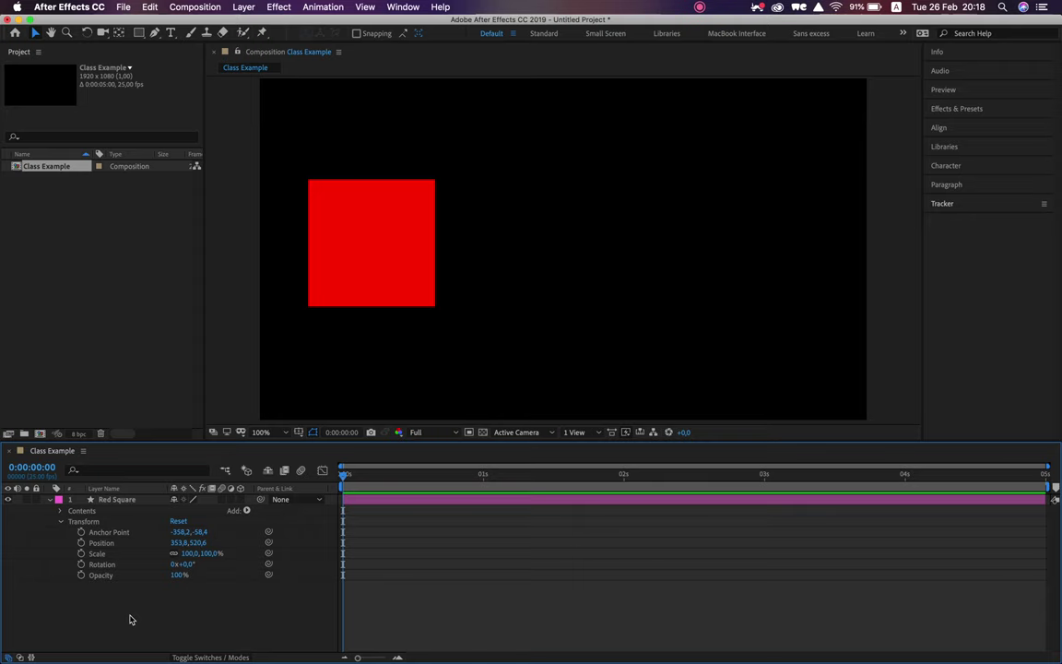
pyautogui.press('t')
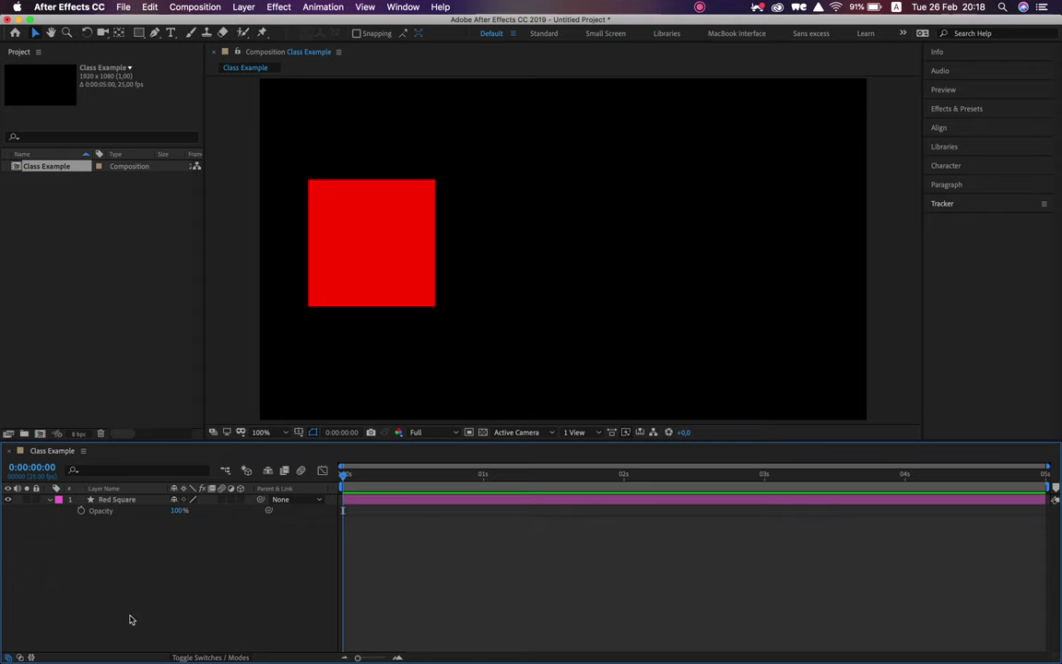
pyautogui.doubleClick(51, 498)
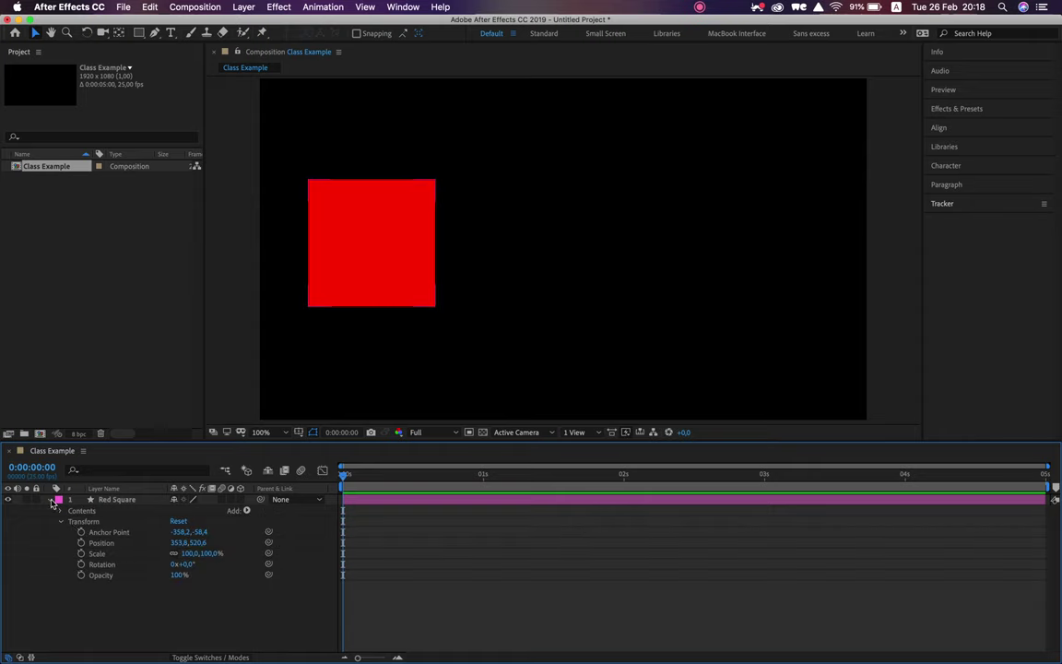
# Step: Add a text layer reading "T.R.A.P.S." above the red square
pyautogui.click(169, 33)
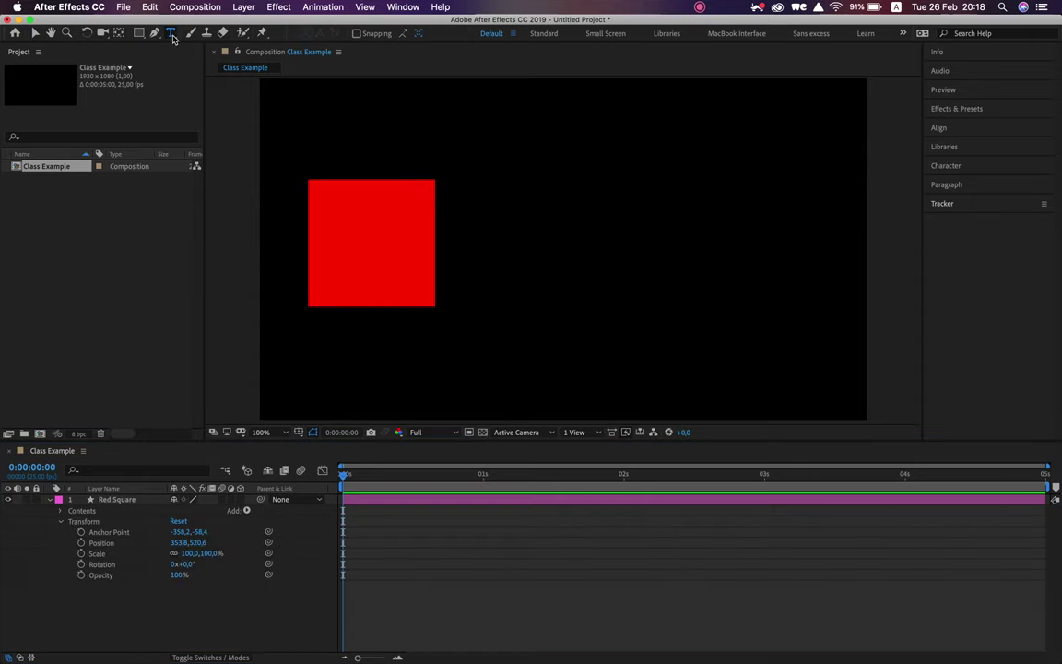
pyautogui.click(368, 150)
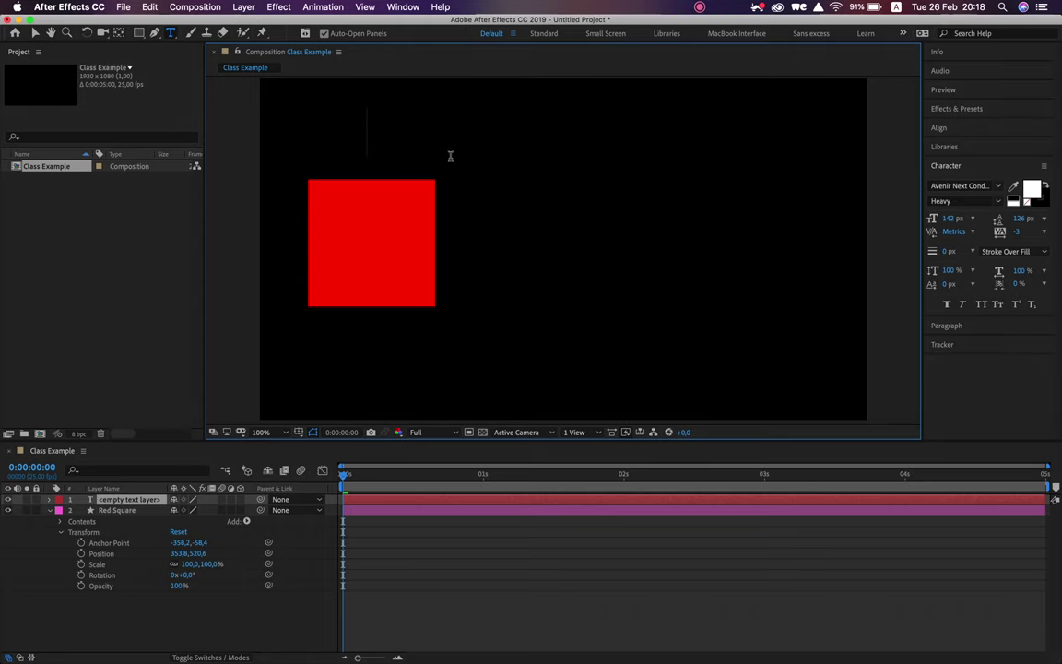
pyautogui.write('T.R.')
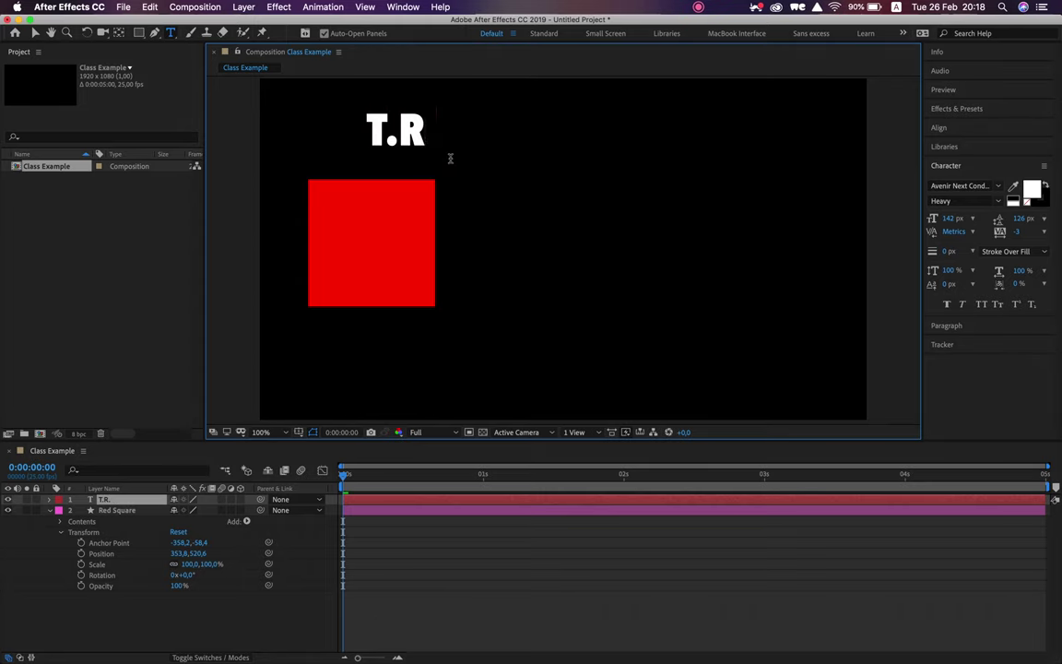
pyautogui.write('A.P')
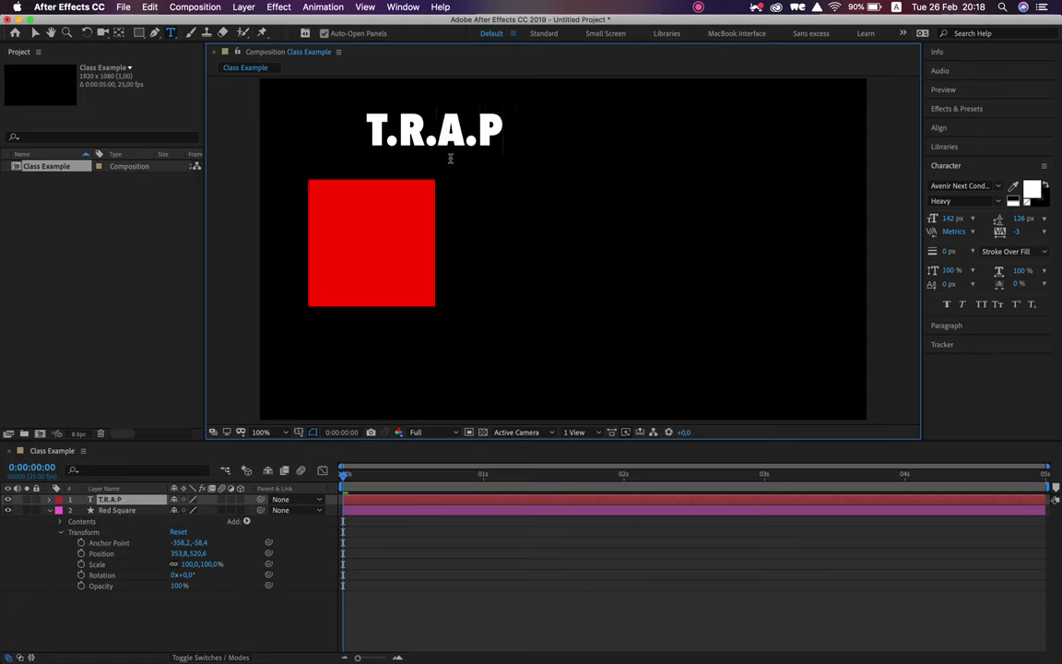
pyautogui.write('.S.')
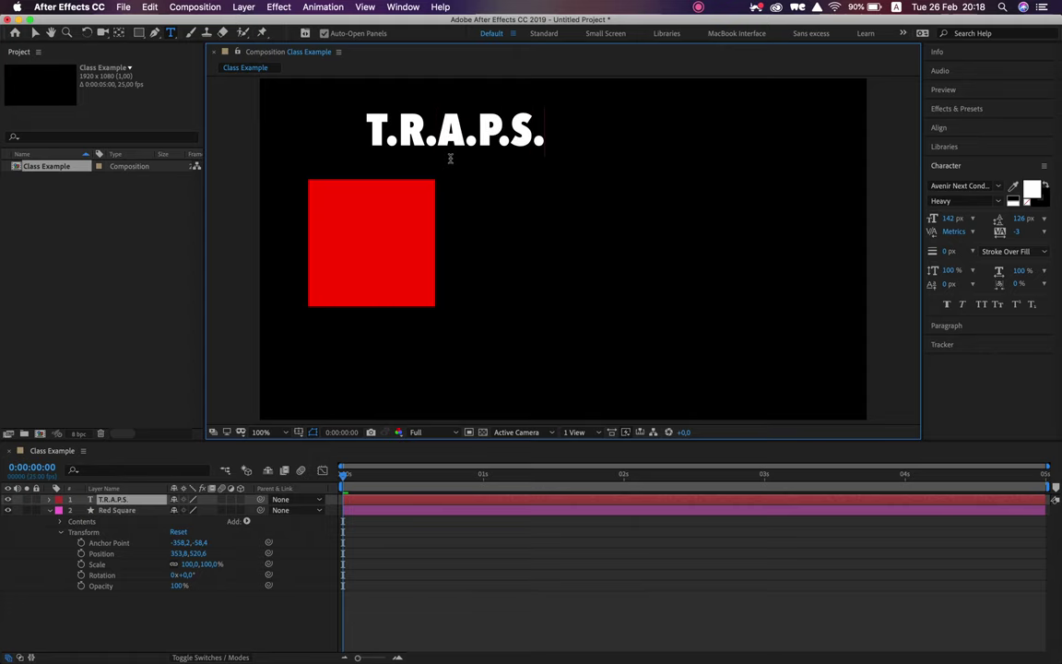
# Step: Show the Red Square layer's Opacity, Rotation, Anchor Point, Position and Scale properties one at a time
pyautogui.click(135, 512)
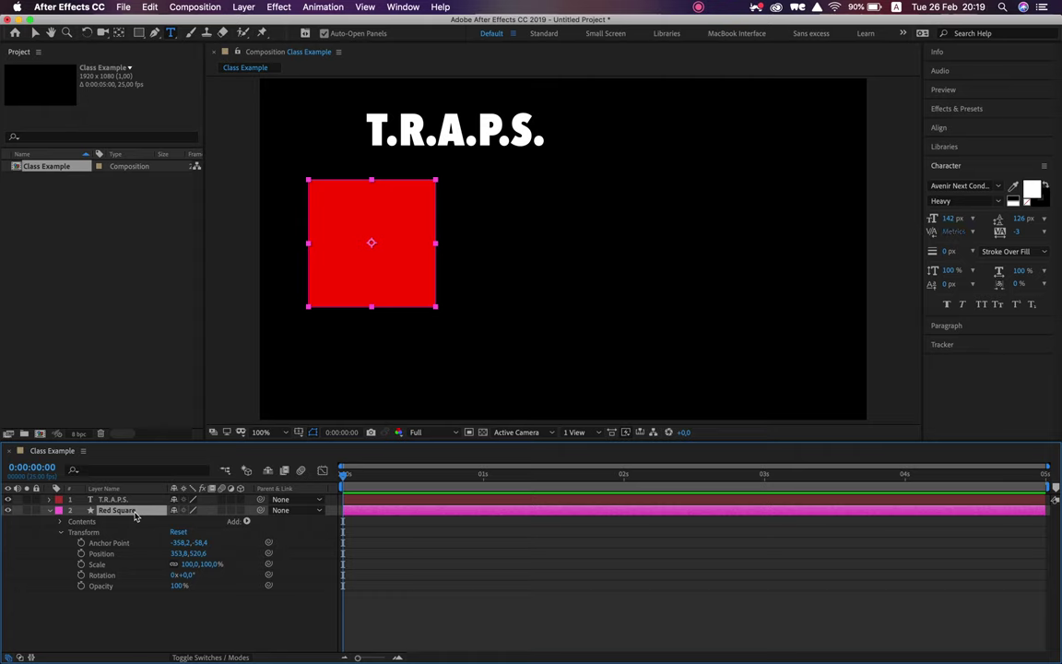
pyautogui.press('t')
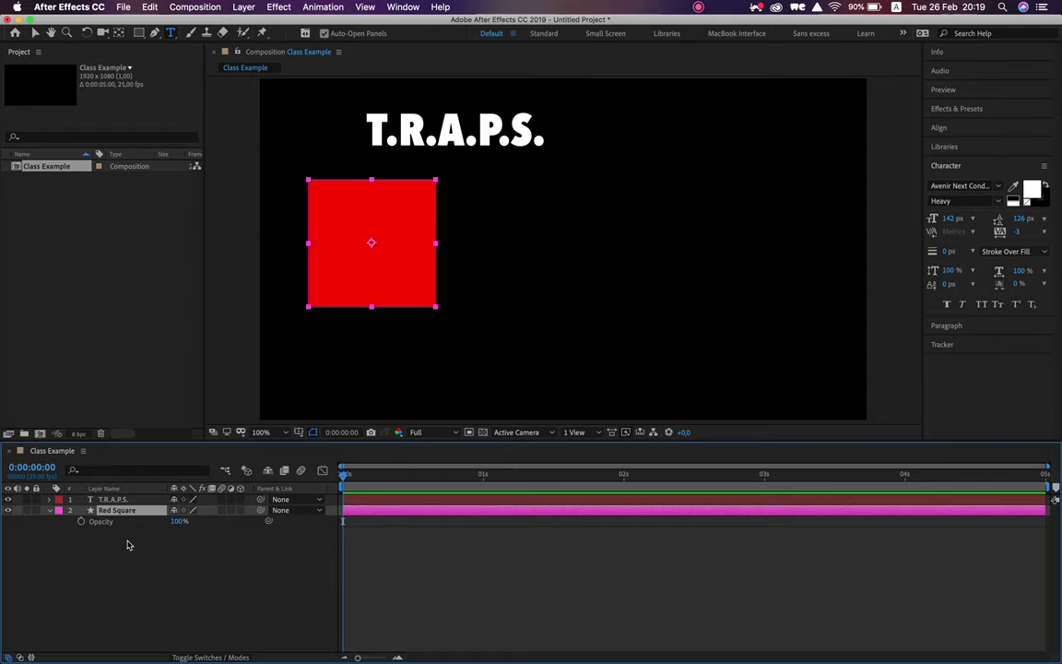
pyautogui.press('r')
pyautogui.press('a')
pyautogui.press('p')
pyautogui.press('s')
# Step: Show Rotation, Position and Opacity alongside the Red Square's Scale, and hide properties until only Rotation is listed
pyautogui.hotkey('shift', 'r')
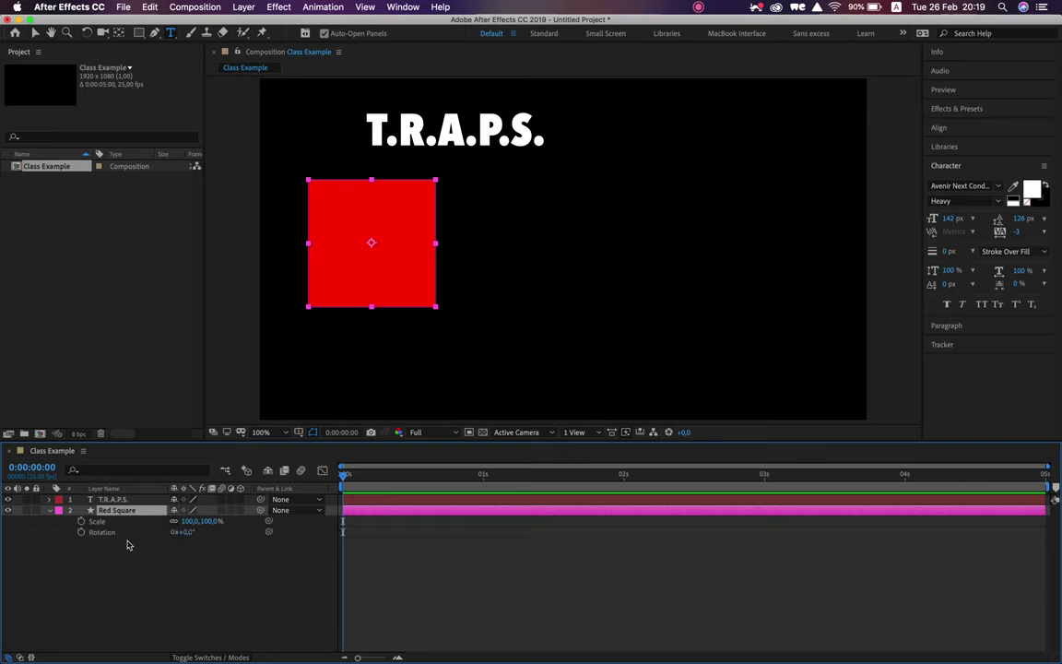
pyautogui.hotkey('shift', 'p')
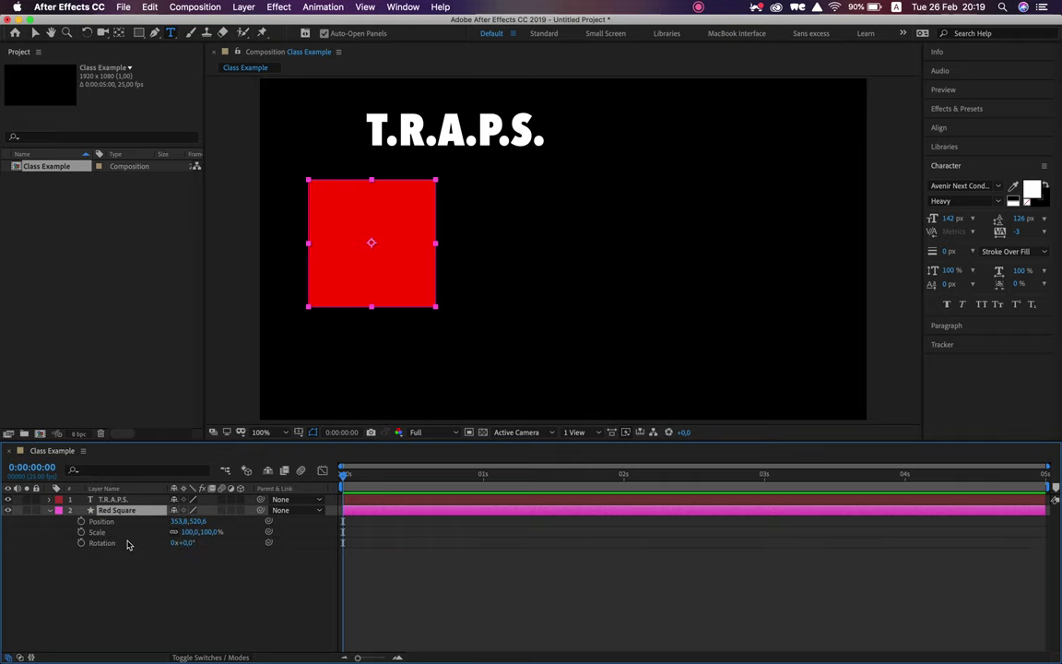
pyautogui.hotkey('shift', 't')
pyautogui.hotkey('shift', 't')
pyautogui.hotkey('shift', 'p')
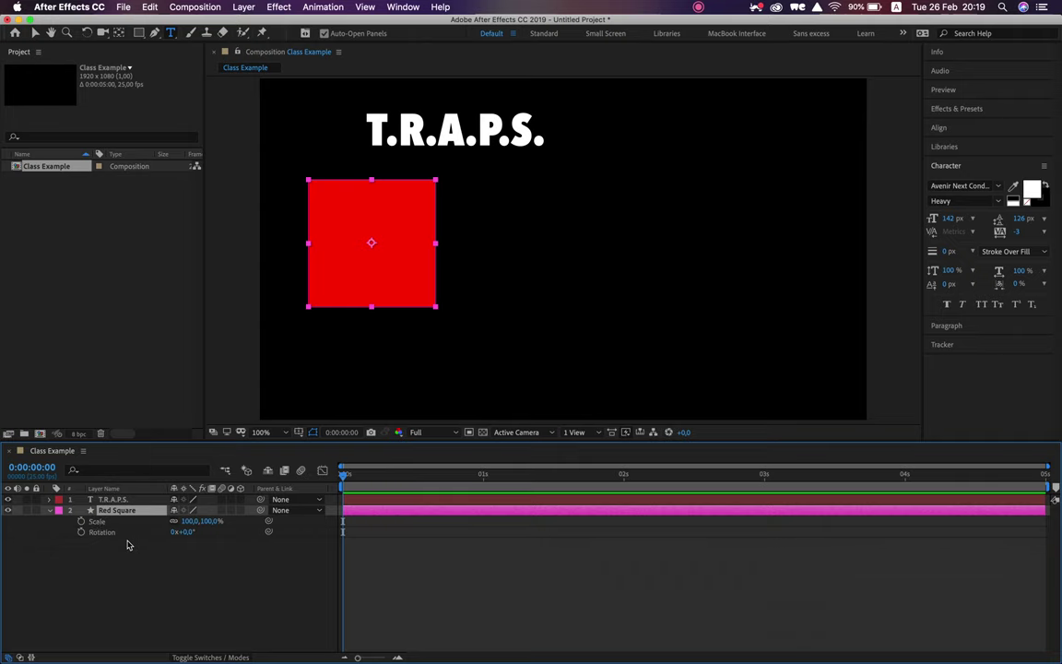
pyautogui.hotkey('shift', 's')
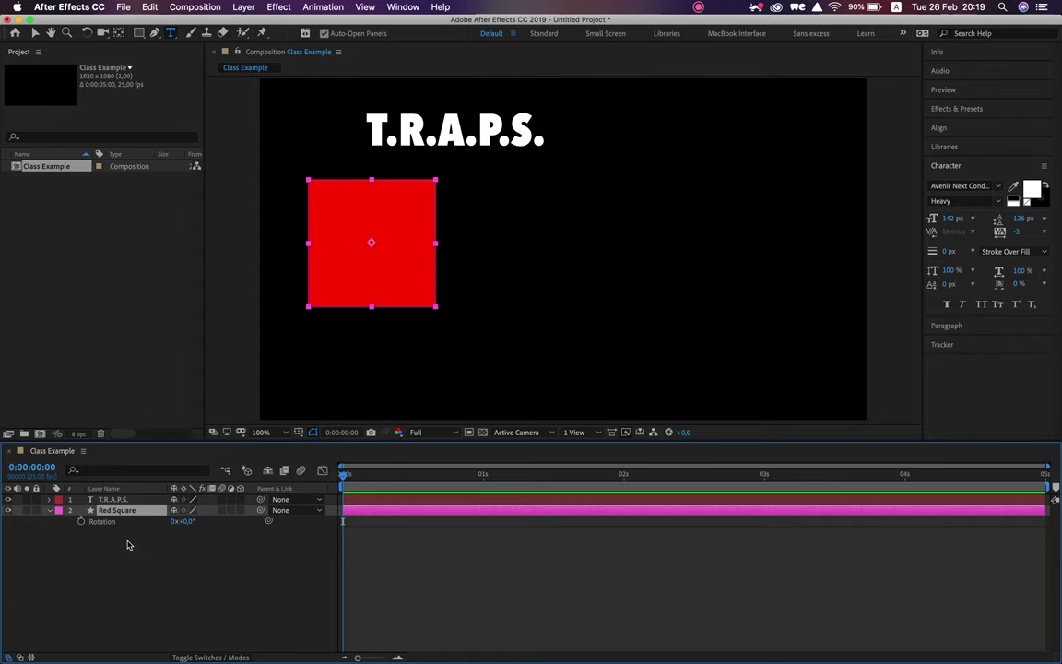
# Step: Reopen all Transform properties of the Red Square layer, select Rotation, and collapse the layer
pyautogui.click(50, 512)
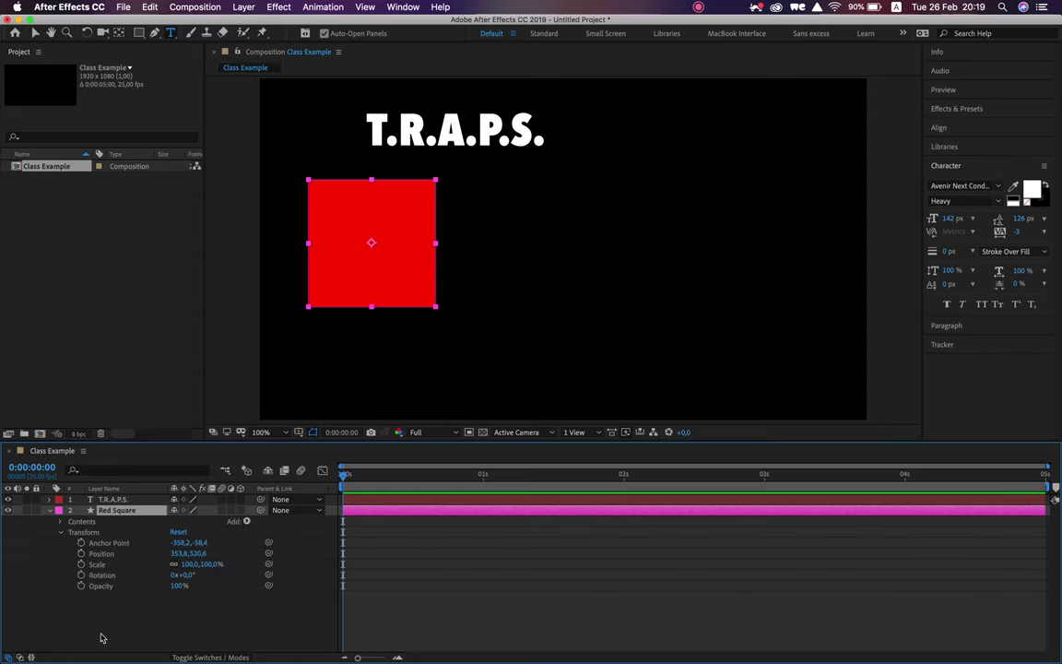
pyautogui.click(115, 574)
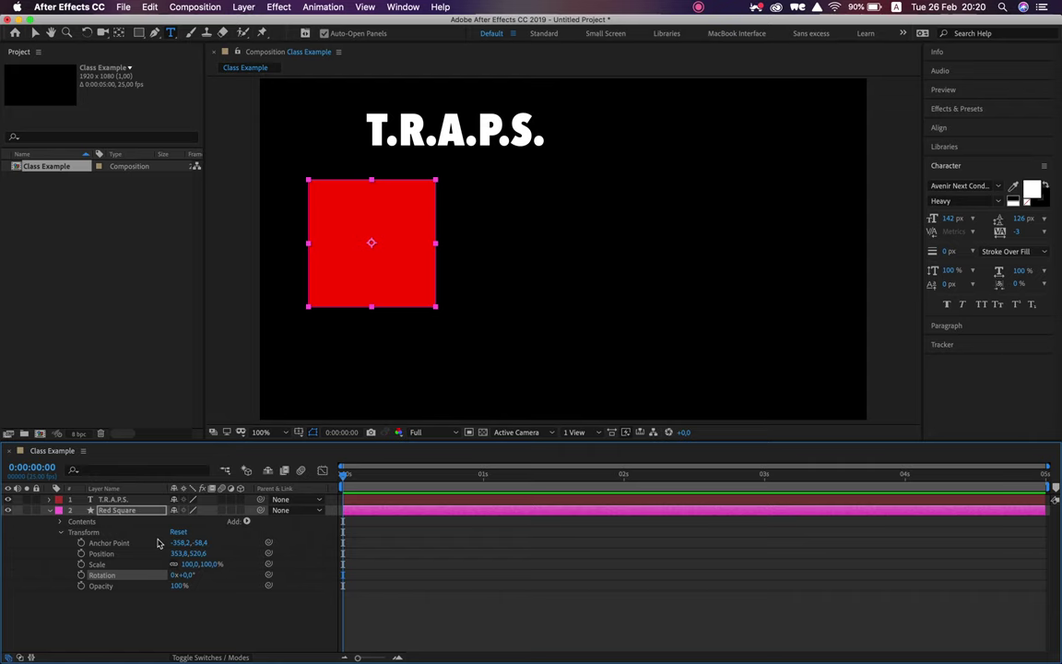
pyautogui.press('t')
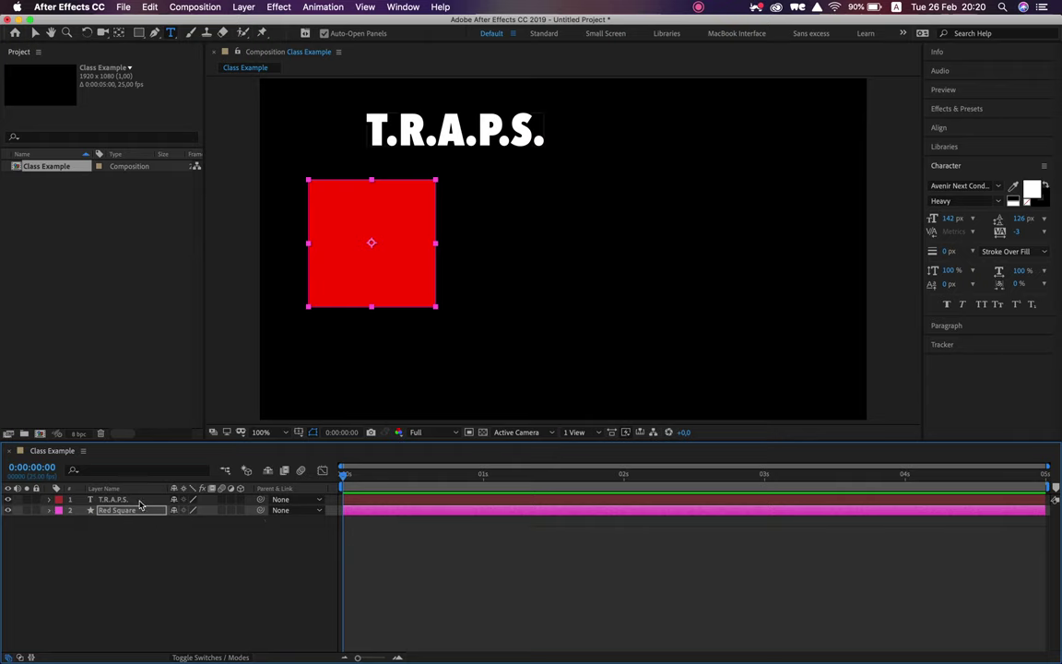
# Step: Delete the T.R.A.P.S. text layer and switch to the Selection tool
pyautogui.click(138, 499)
pyautogui.press('Delete')
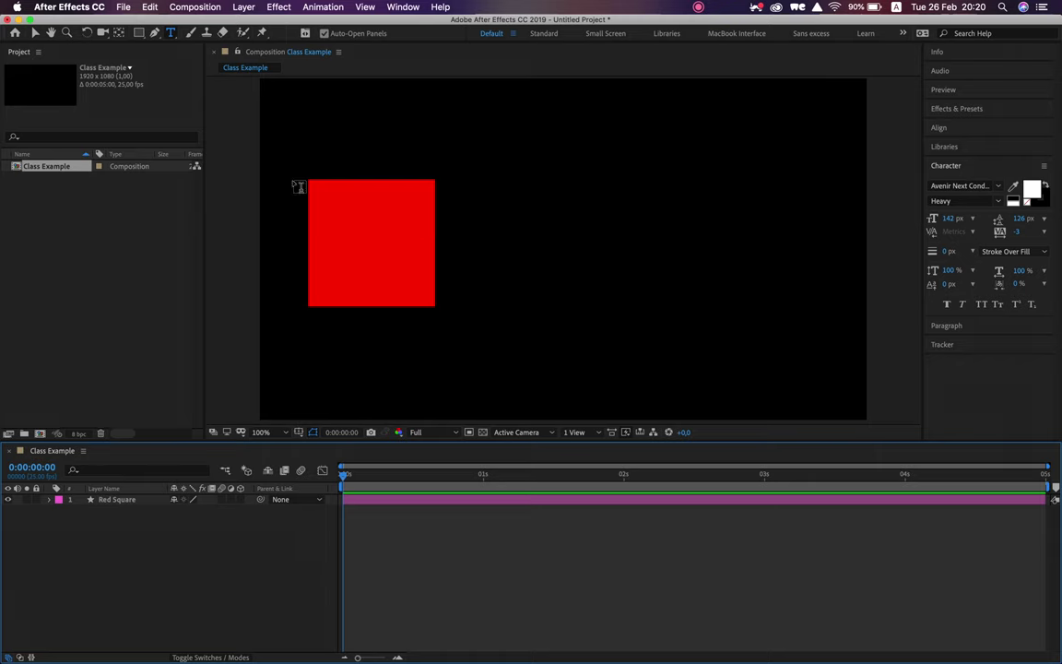
pyautogui.click(33, 32)
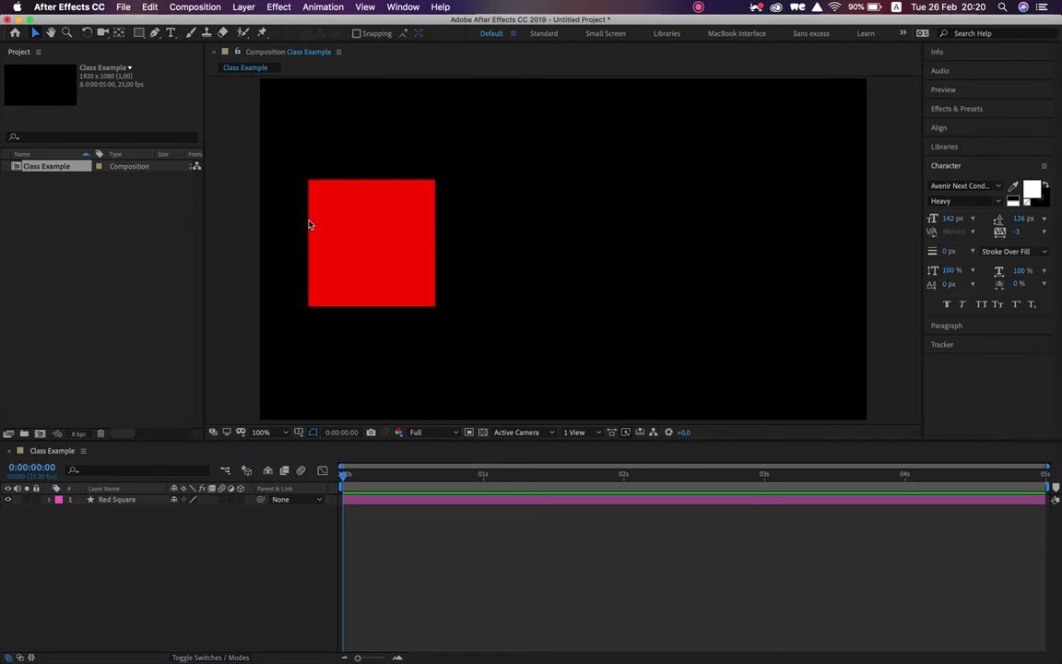
# Step: Reveal the Red Square layer's Position property and enable keyframing for it at 0:00:00:00
pyautogui.click(375, 238)
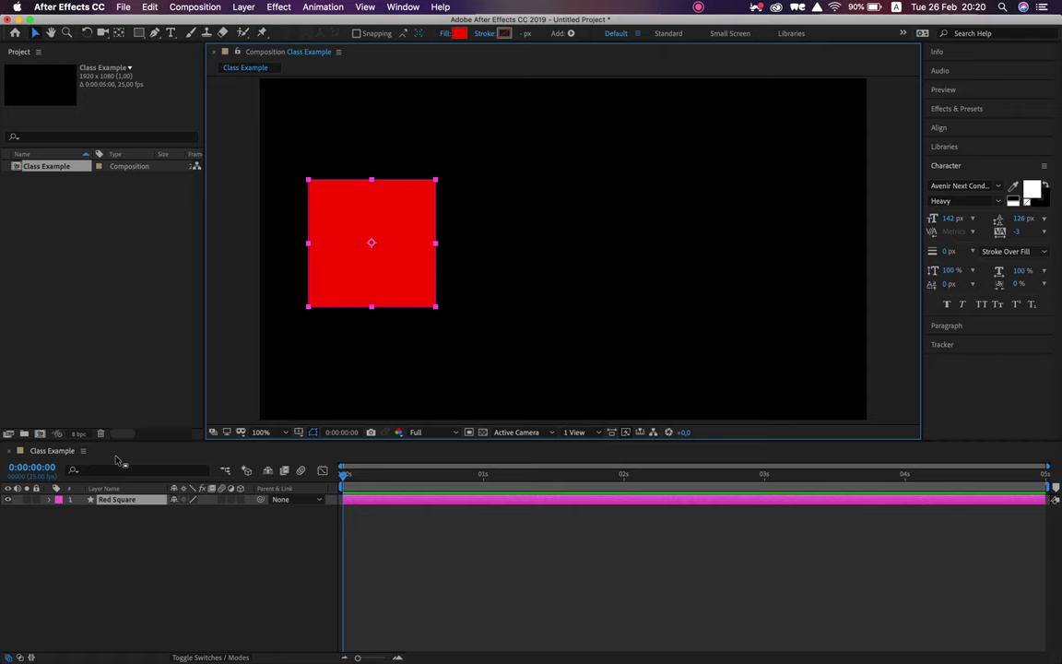
pyautogui.press('p')
pyautogui.click(81, 511)
# Step: Examine the Red Square's Rectangle Path 1 and Stroke 1 properties, and return to listing only Position
pyautogui.click(51, 499)
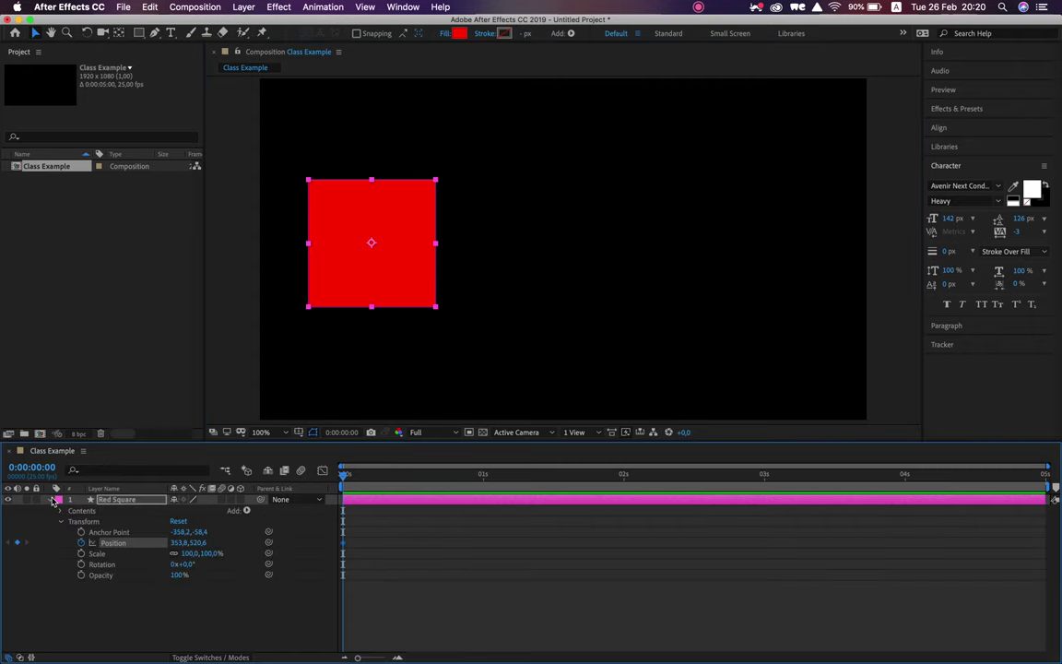
pyautogui.click(61, 509)
pyautogui.click(71, 520)
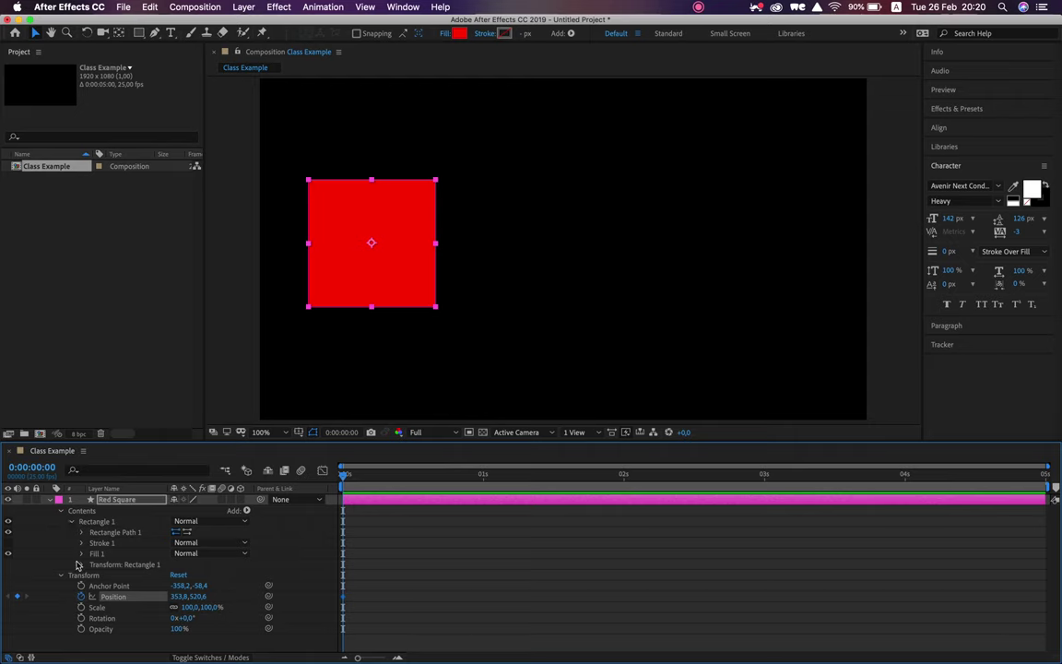
pyautogui.click(81, 542)
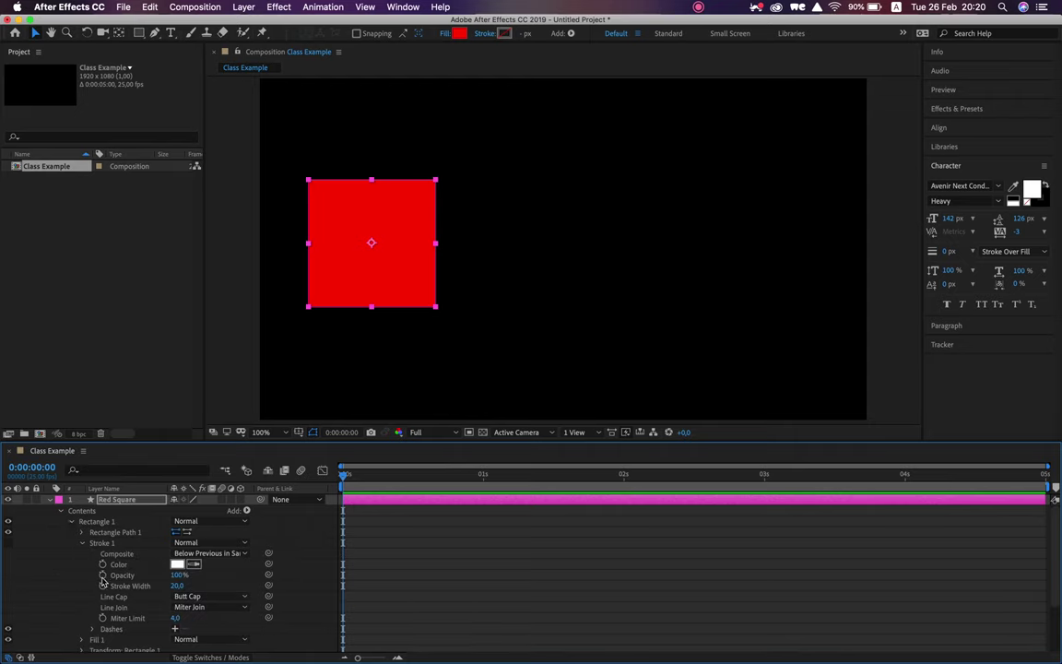
pyautogui.click(81, 532)
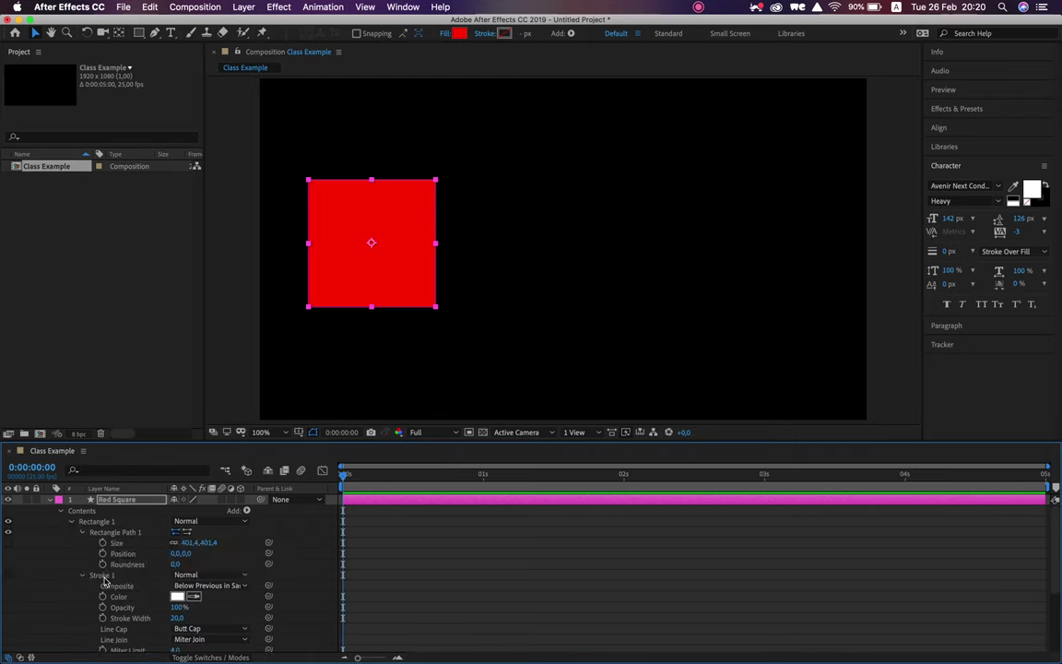
pyautogui.click(61, 510)
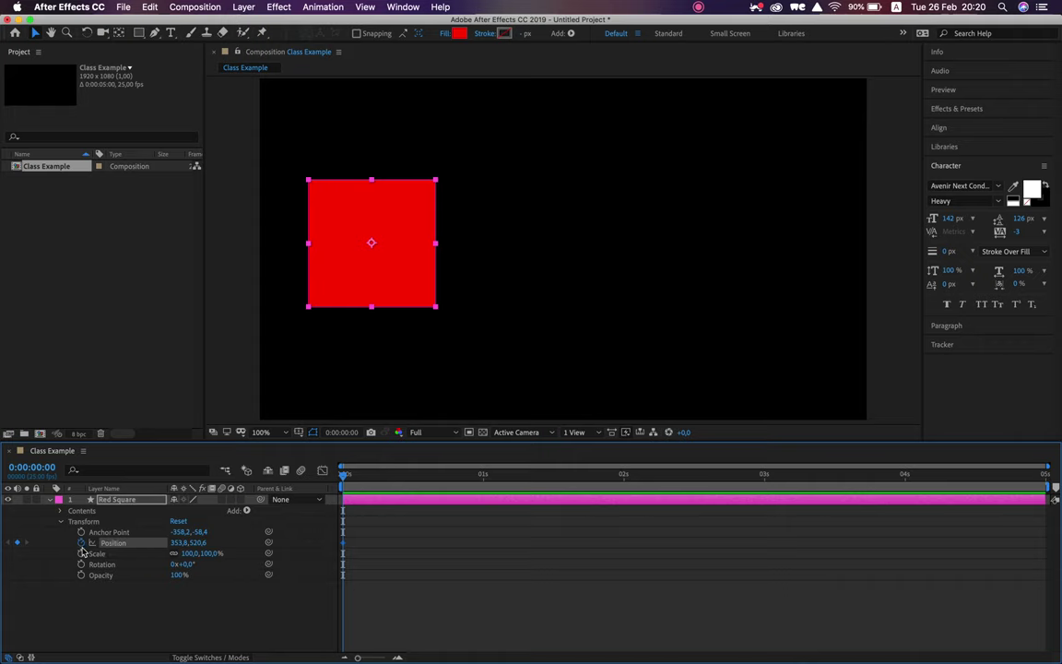
pyautogui.press('p')
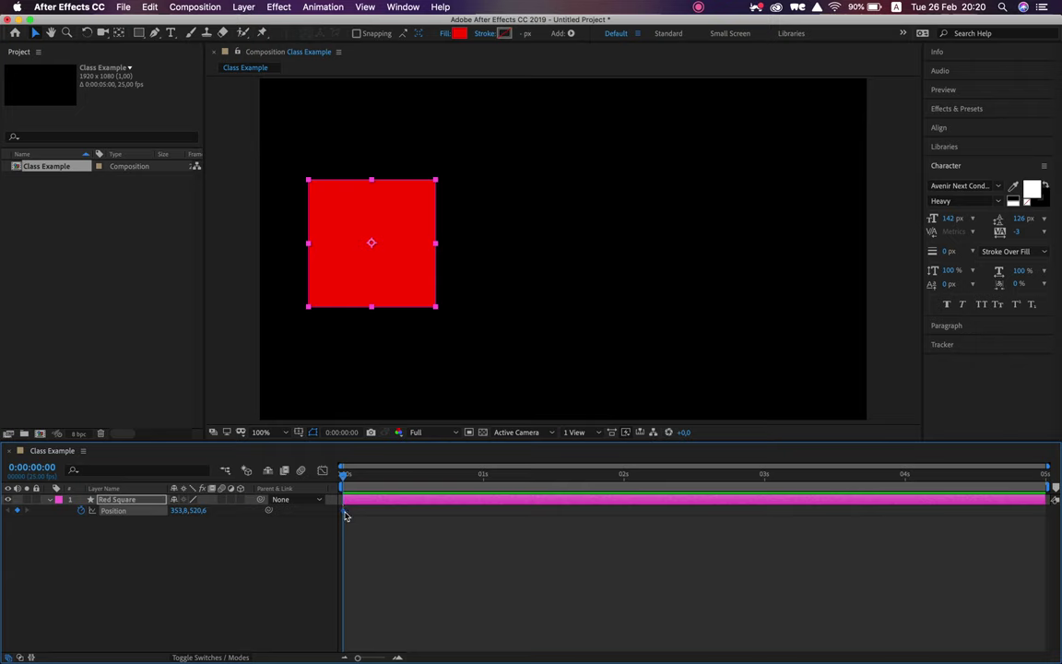
# Step: Add a second Position keyframe at 0:00:02:00 by moving the red square horizontally across the frame to about 1567.8, 520.6
pyautogui.moveTo(346, 516)
pyautogui.moveTo(345, 476); pyautogui.dragTo(300, 542)
pyautogui.moveTo(344, 512)
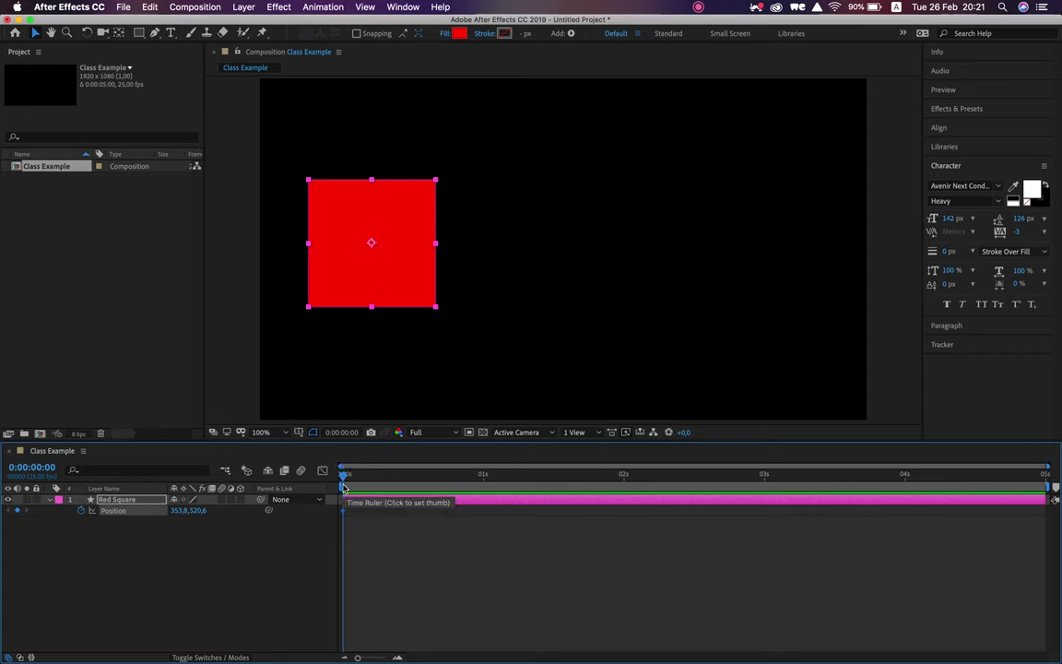
pyautogui.moveTo(346, 476); pyautogui.dragTo(627, 500)
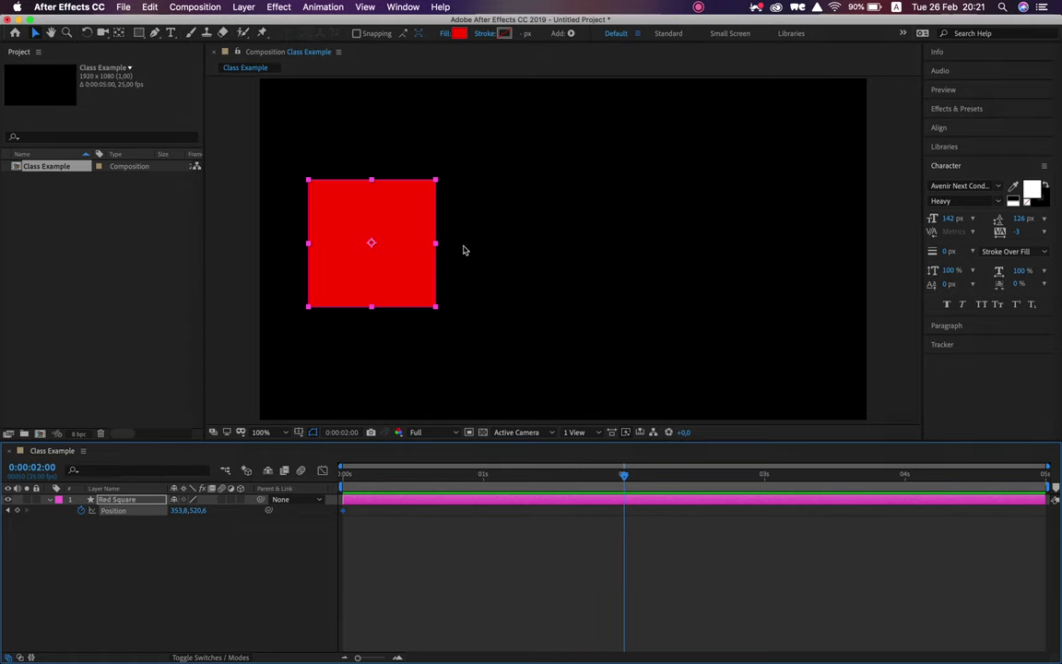
pyautogui.click(400, 231)
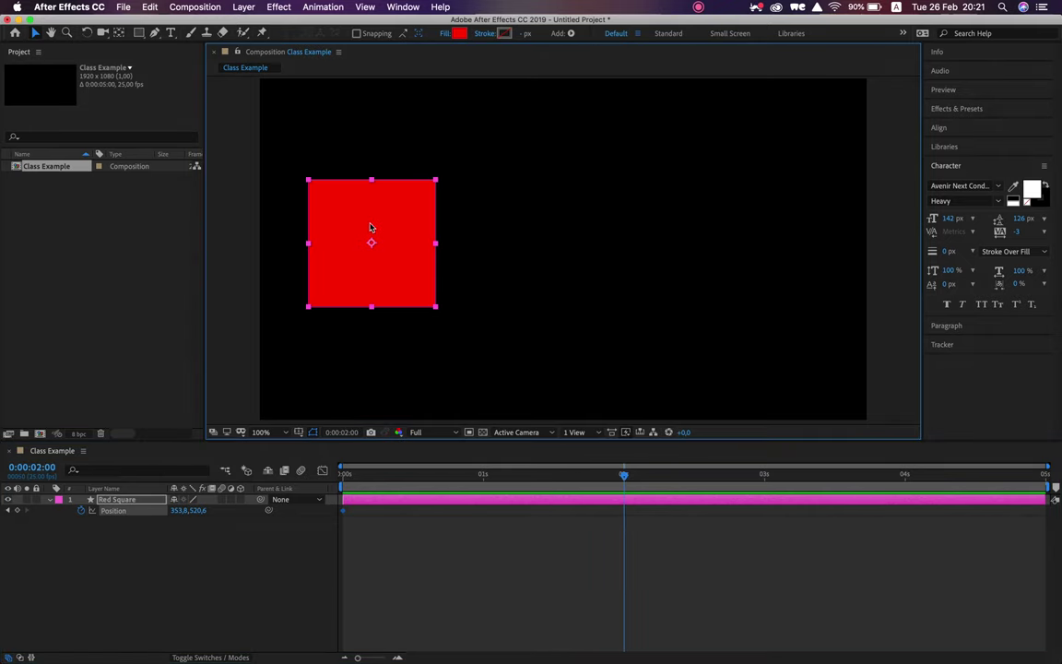
pyautogui.moveTo(403, 224); pyautogui.dragTo(754, 229)
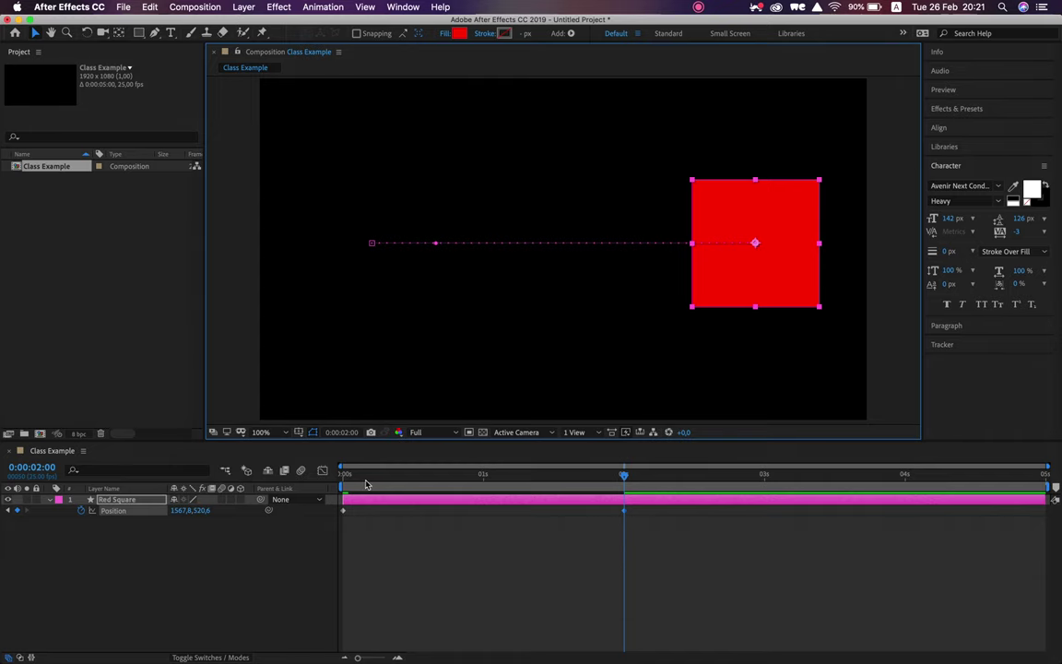
# Step: Scrub the motion from the first Position keyframe and adjust the 0:00:02:00 keyframe to 1577.8, 520.6
pyautogui.press('Home')
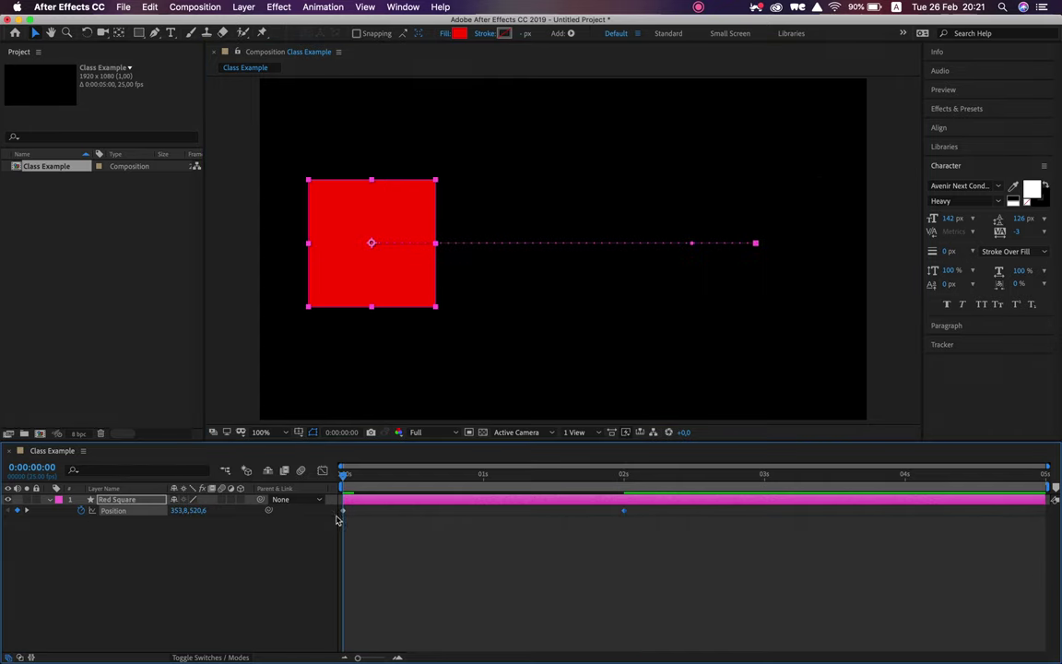
pyautogui.click(345, 511)
pyautogui.click(343, 476)
pyautogui.moveTo(344, 475); pyautogui.dragTo(626, 508)
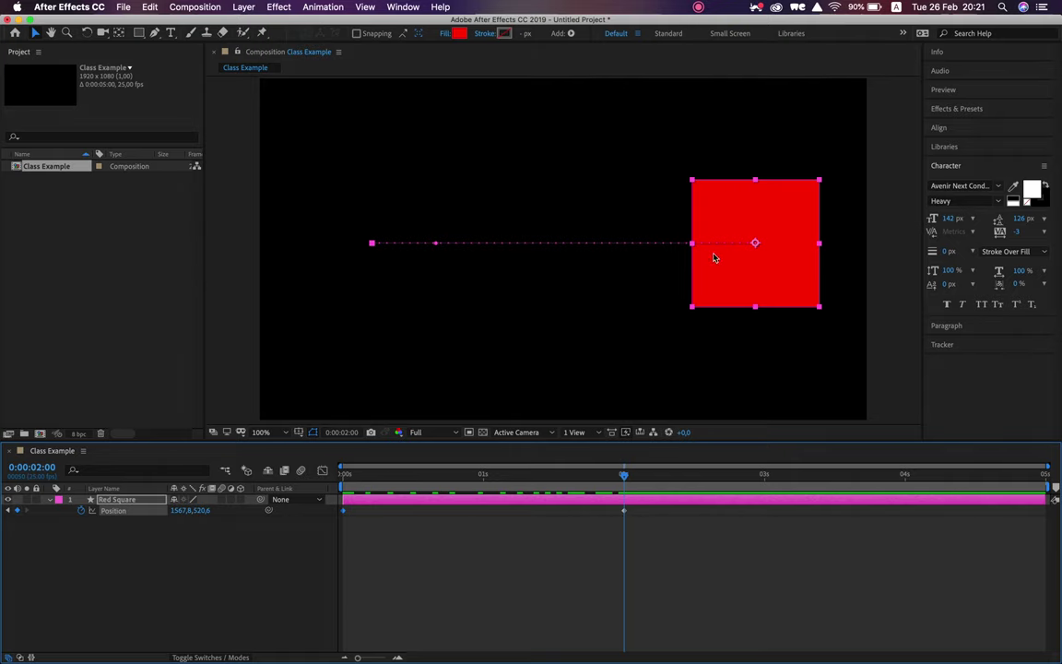
pyautogui.moveTo(743, 194)
pyautogui.mouseDown()
pyautogui.moveTo(578, 273)
pyautogui.moveTo(711, 59)
pyautogui.moveTo(738, 211)
pyautogui.moveTo(734, 203)
pyautogui.moveTo(779, 208)
pyautogui.moveTo(755, 208)
pyautogui.mouseUp()
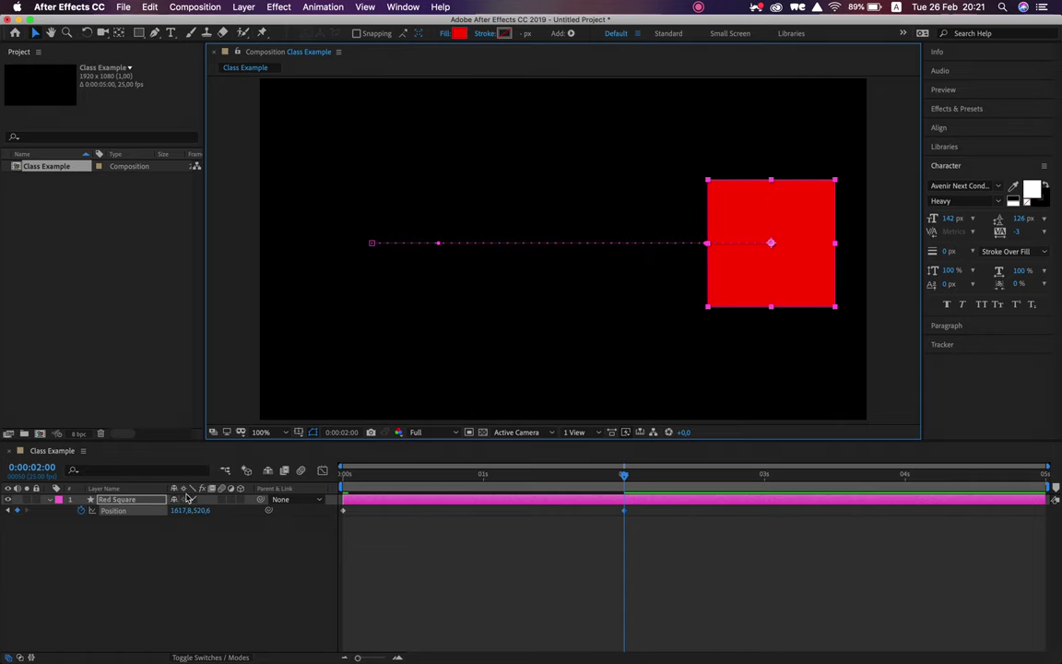
pyautogui.moveTo(178, 511); pyautogui.dragTo(125, 475)
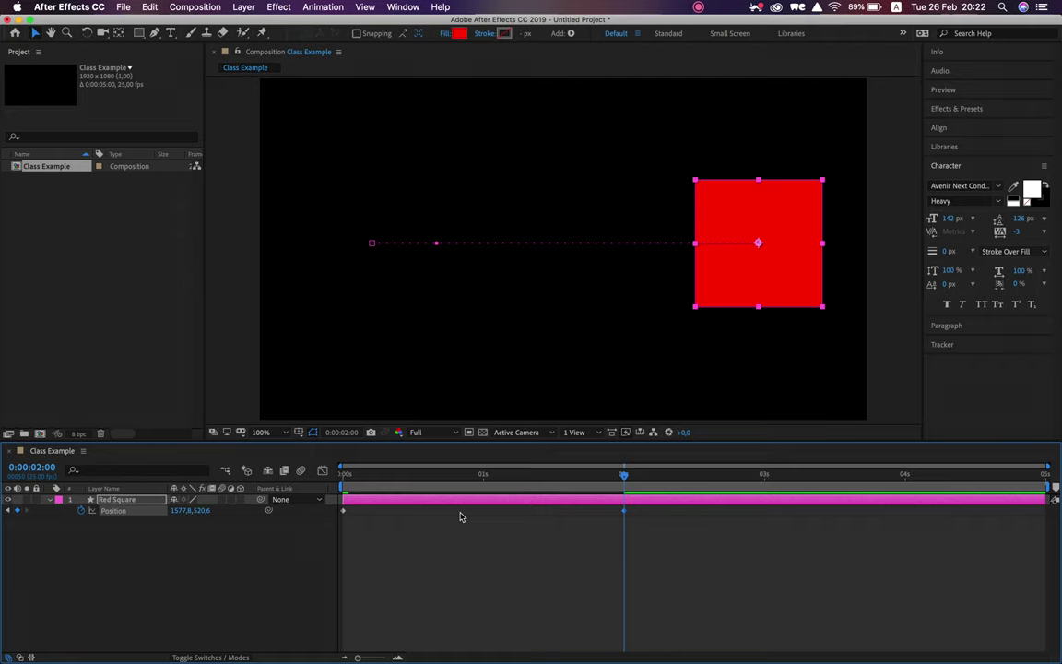
# Step: Preview the red square's movement and open the Preview settings
pyautogui.press('space')
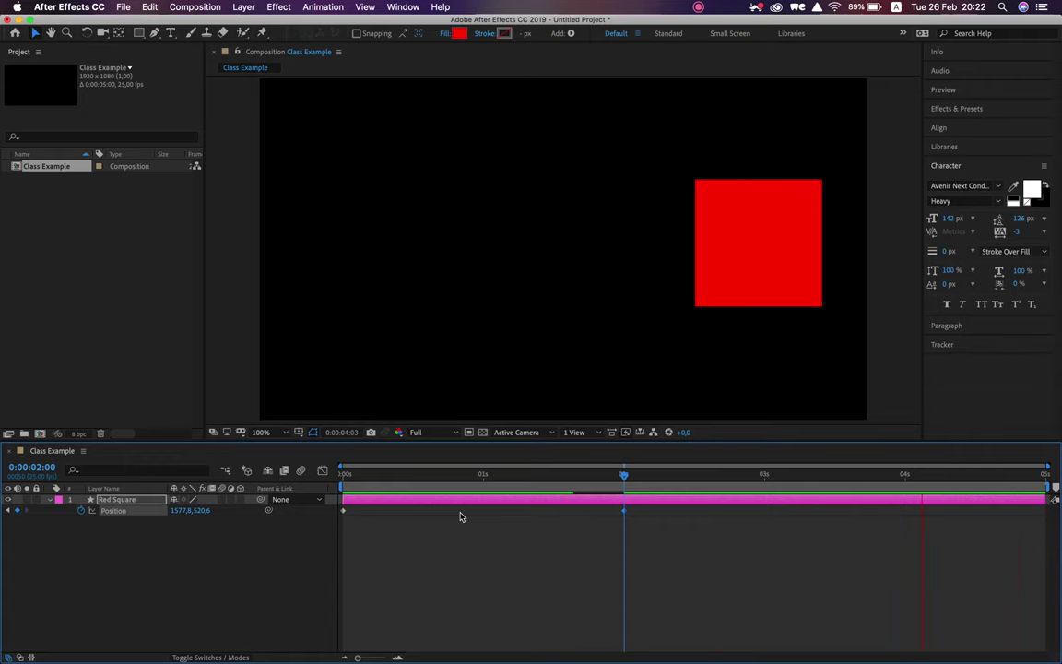
pyautogui.press('space')
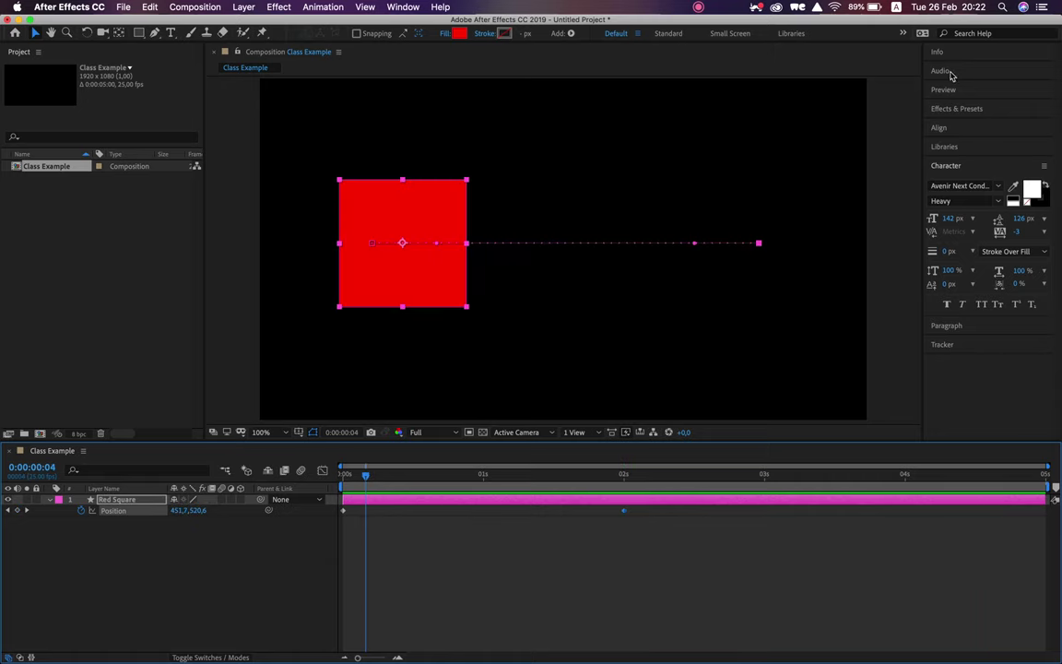
pyautogui.click(950, 91)
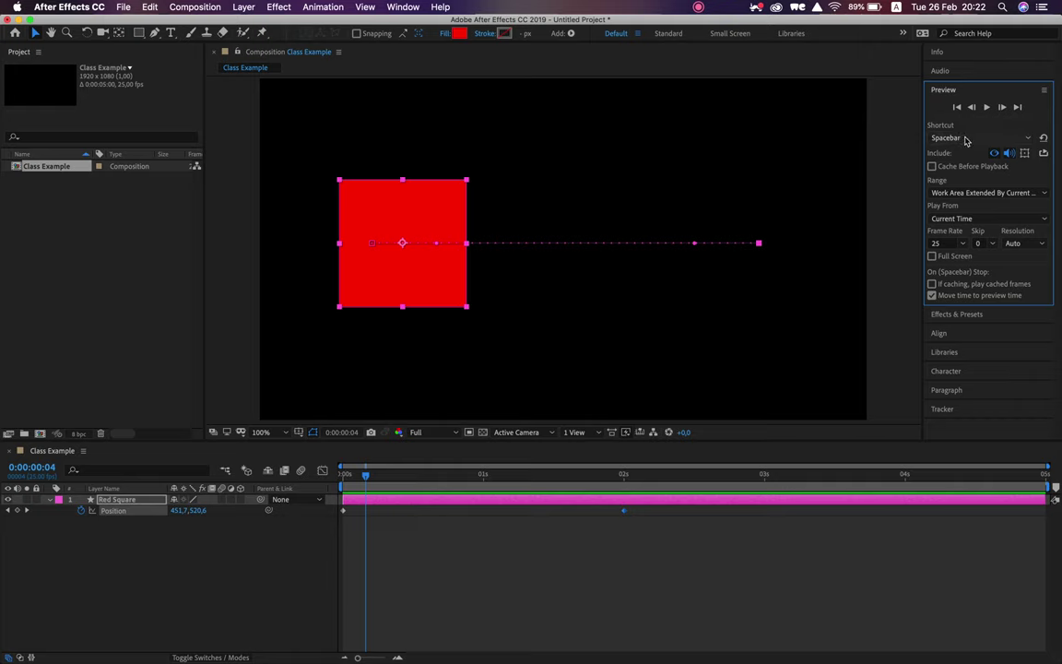
# Step: Play the preview with video excluded, and include video again for another playback
pyautogui.press('space')
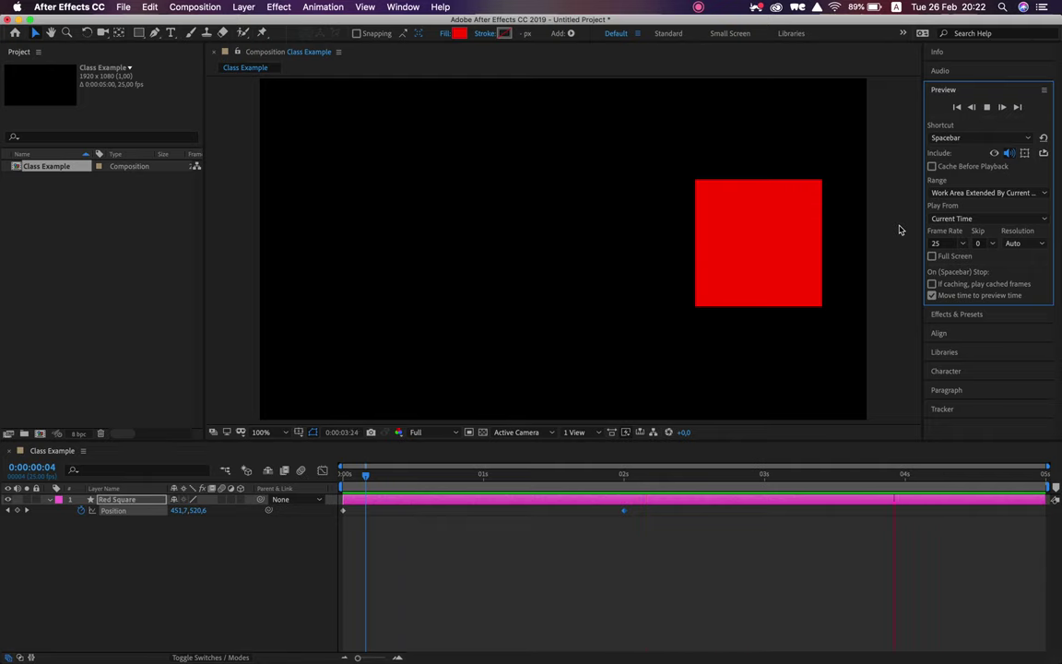
pyautogui.click(986, 106)
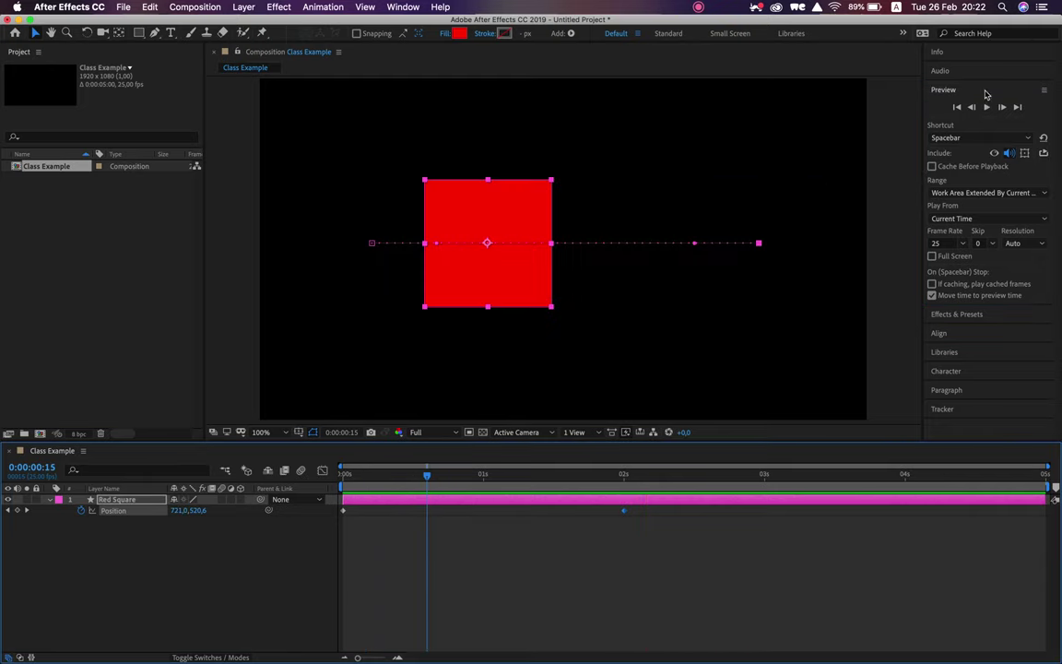
pyautogui.click(993, 153)
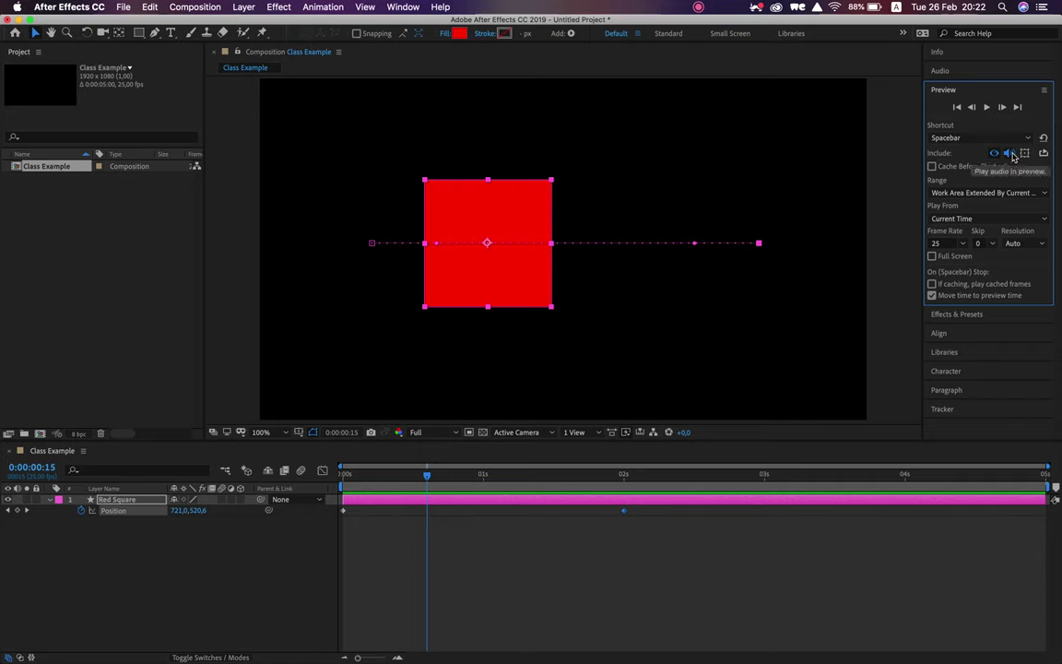
pyautogui.press('space')
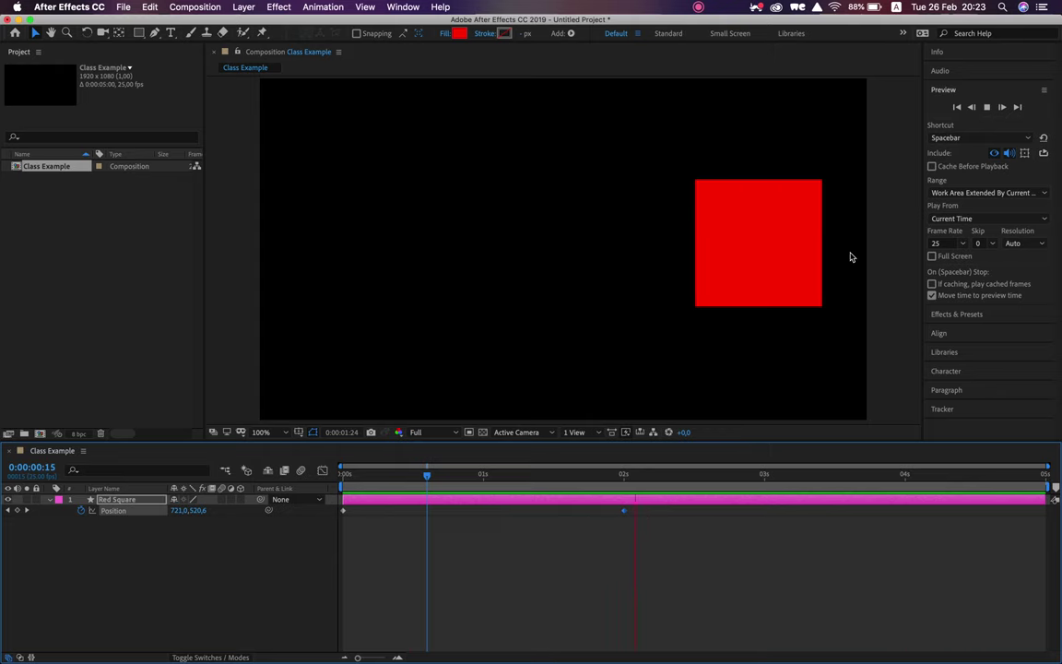
# Step: Keep Play From at Current Time and preview the animation from 0:00:02:00
pyautogui.click(952, 219)
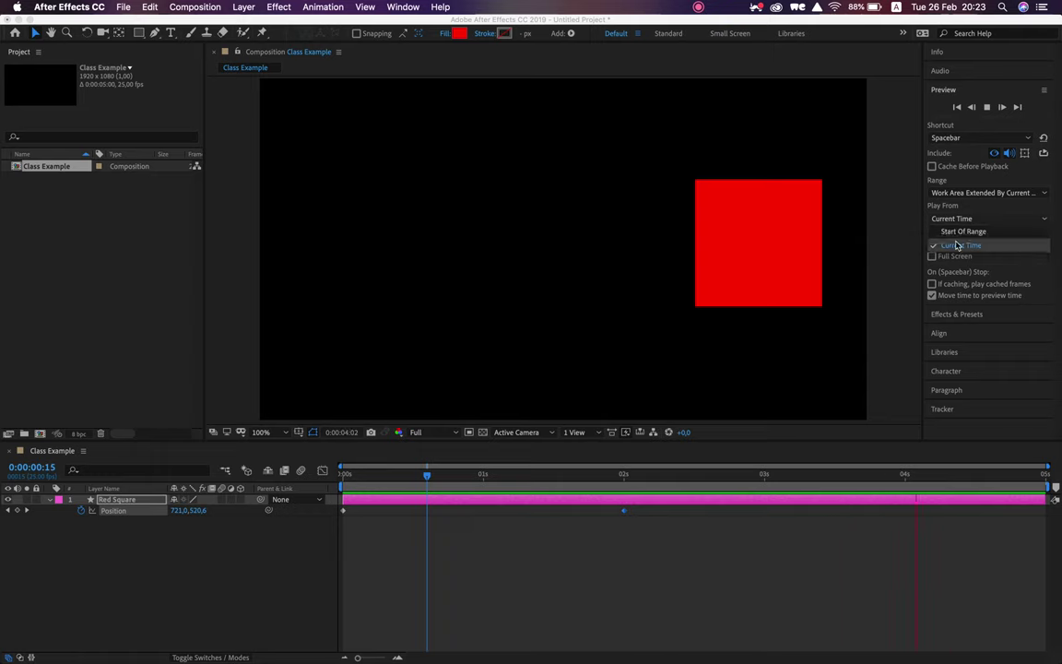
pyautogui.click(957, 245)
pyautogui.press('space')
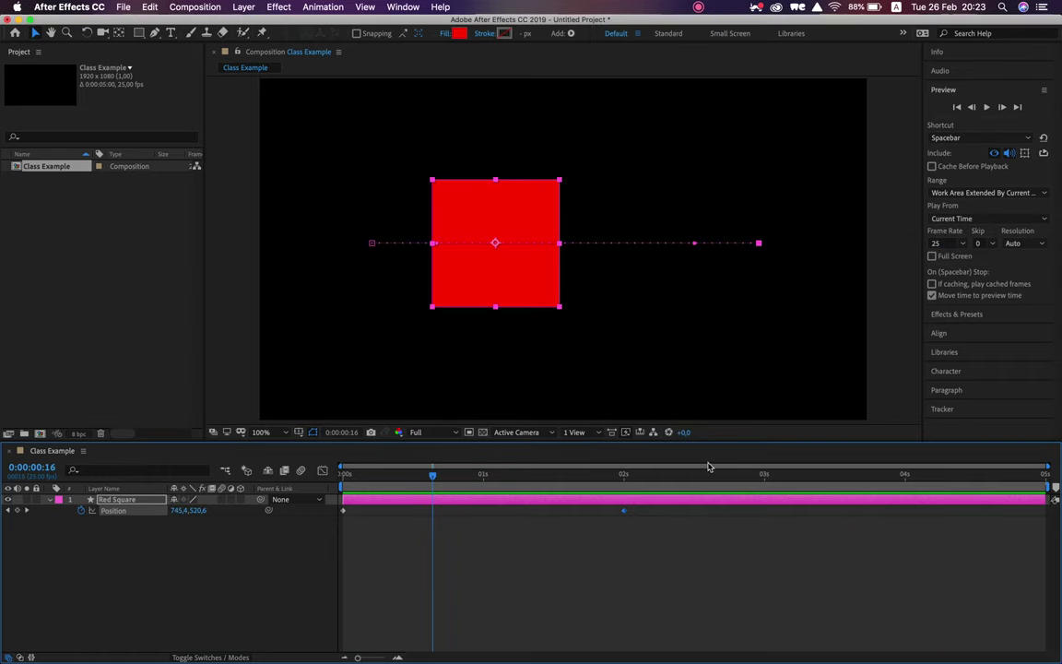
pyautogui.click(624, 476)
pyautogui.press('space')
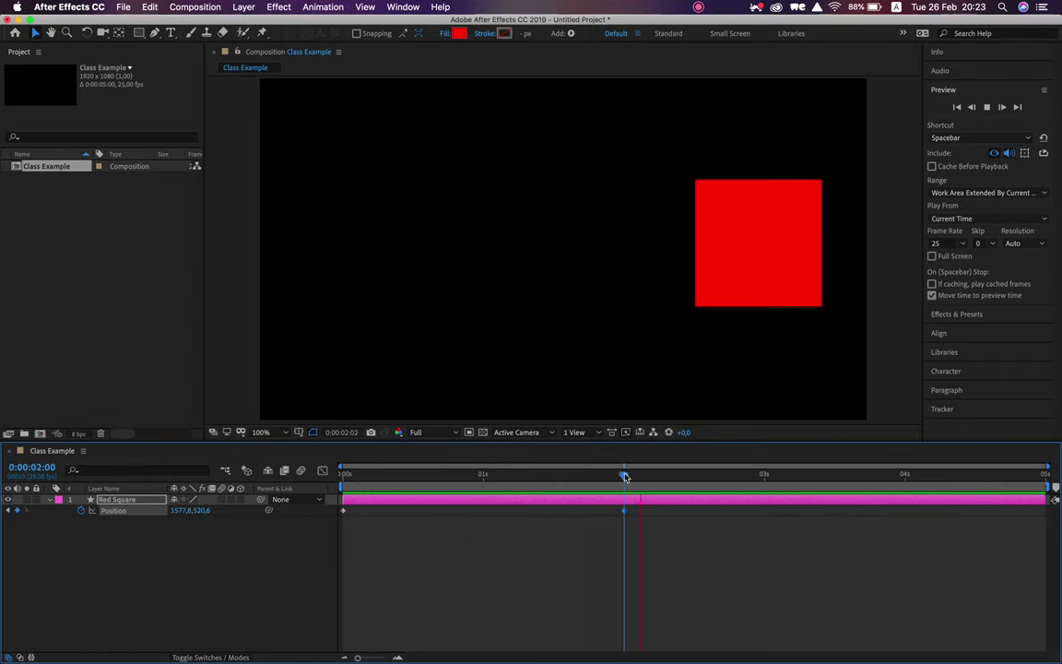
pyautogui.press('space')
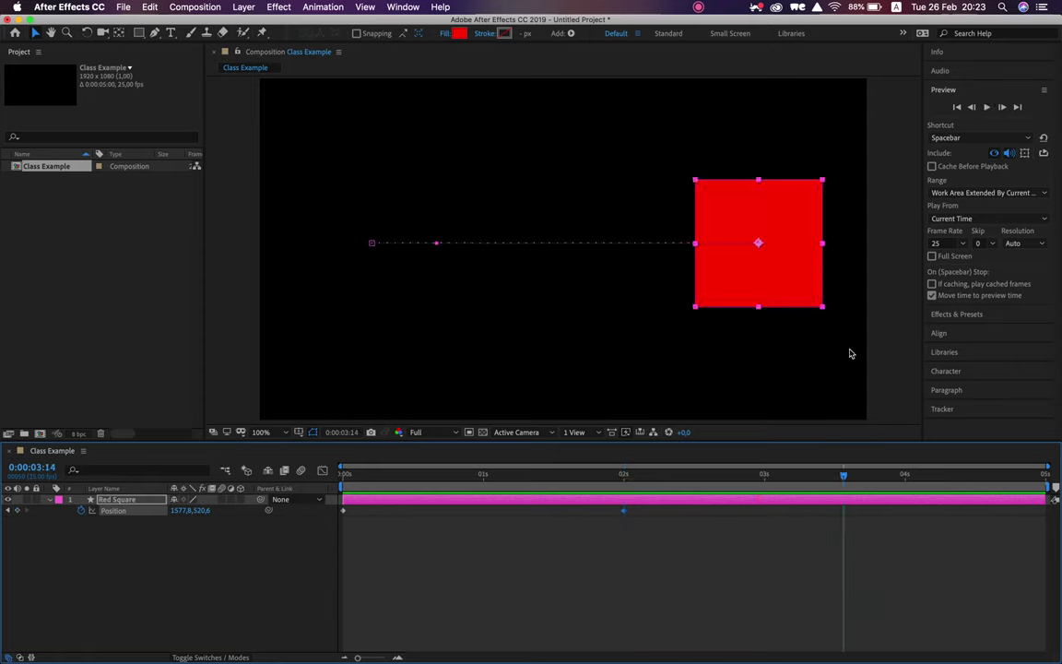
# Step: Try previewing with Play From set to Start Of Range, and restore it to Current Time
pyautogui.click(967, 219)
pyautogui.click(970, 232)
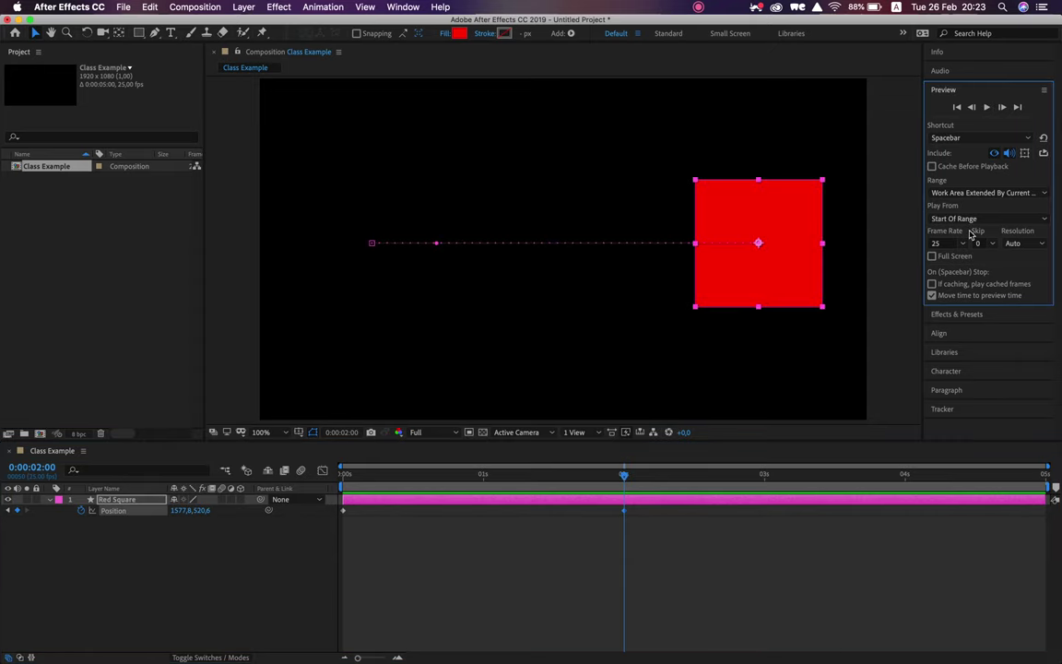
pyautogui.press('space')
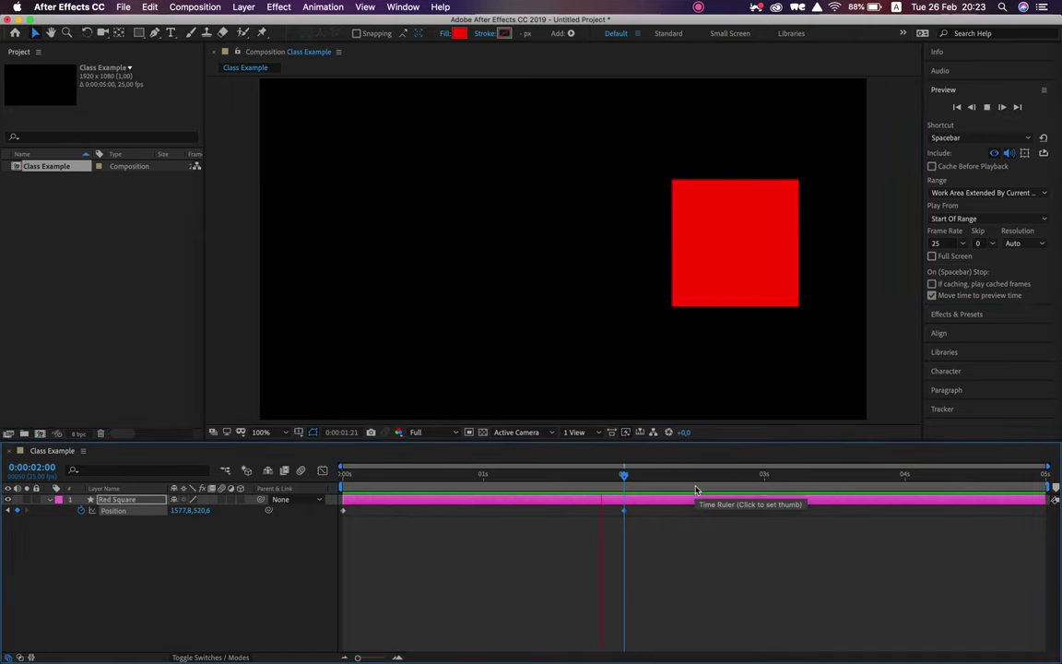
pyautogui.press('space')
pyautogui.click(970, 219)
pyautogui.click(973, 235)
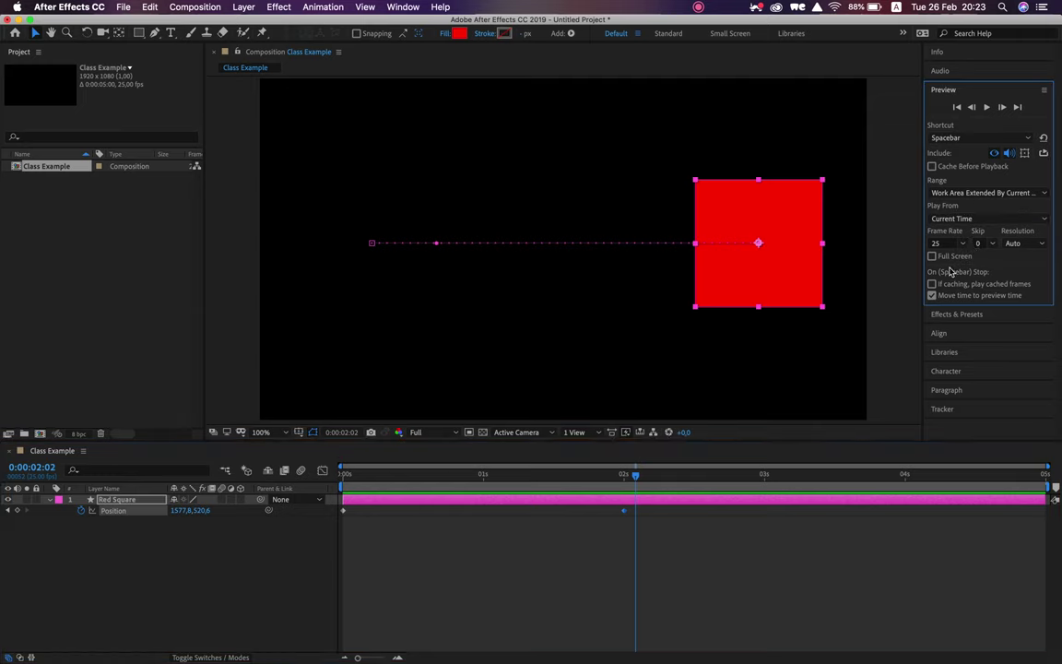
# Step: Keep the preview's frame Skip at 0 and set its Resolution to Quarter
pyautogui.click(993, 245)
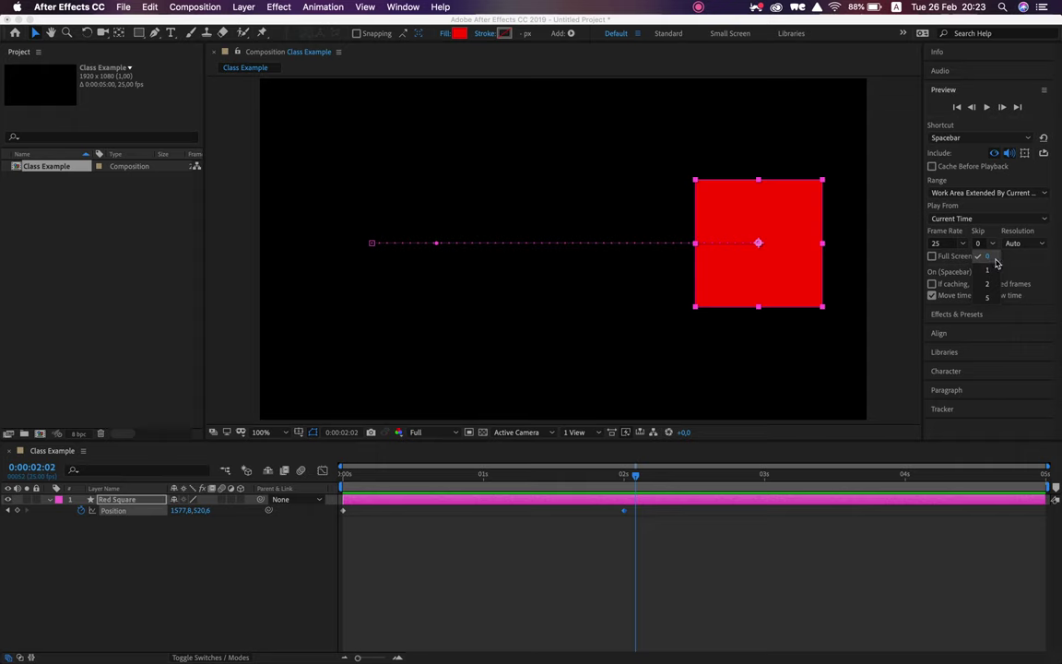
pyautogui.click(997, 251)
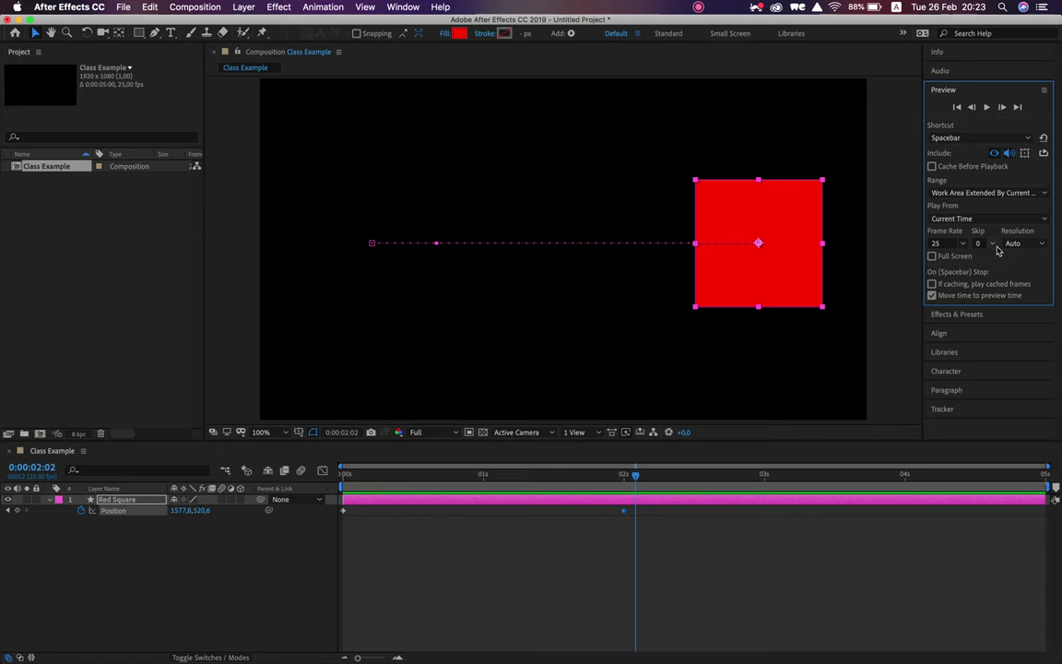
pyautogui.click(1014, 243)
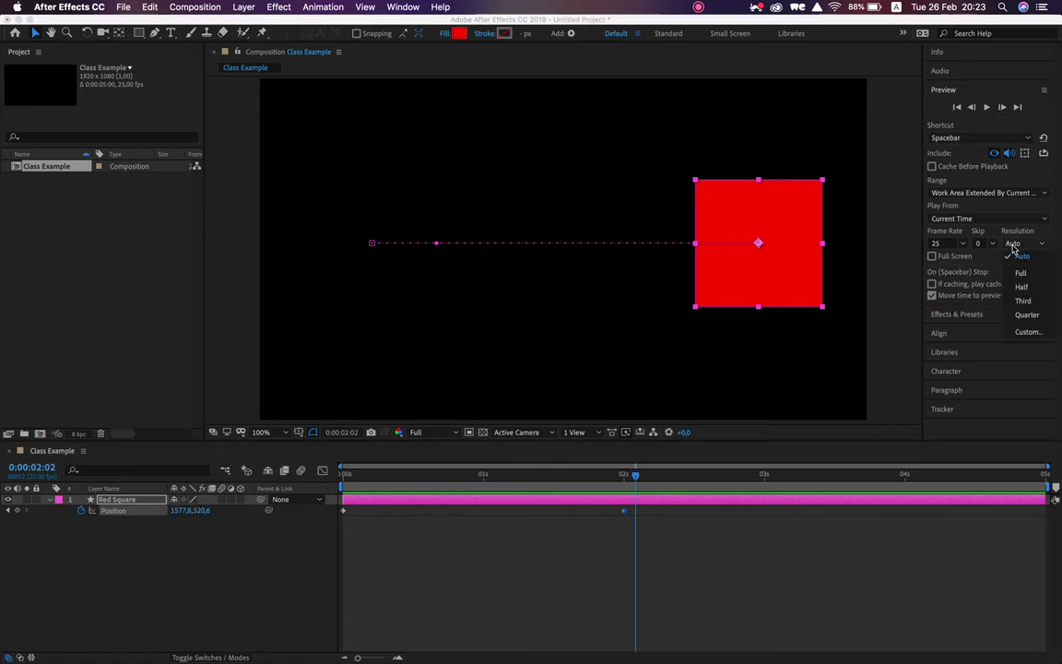
pyautogui.click(1026, 314)
# Step: Play the Quarter-resolution preview, and examine the deselected square's edges at 400% zoom
pyautogui.press('space')
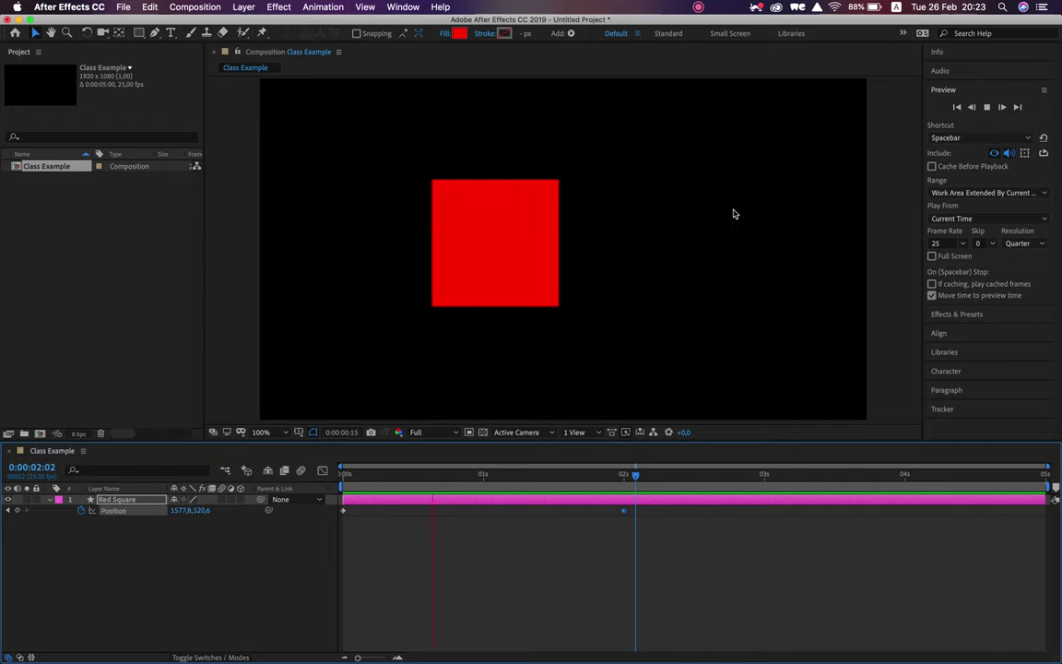
pyautogui.press('space')
pyautogui.scroll(4, 597, 232)
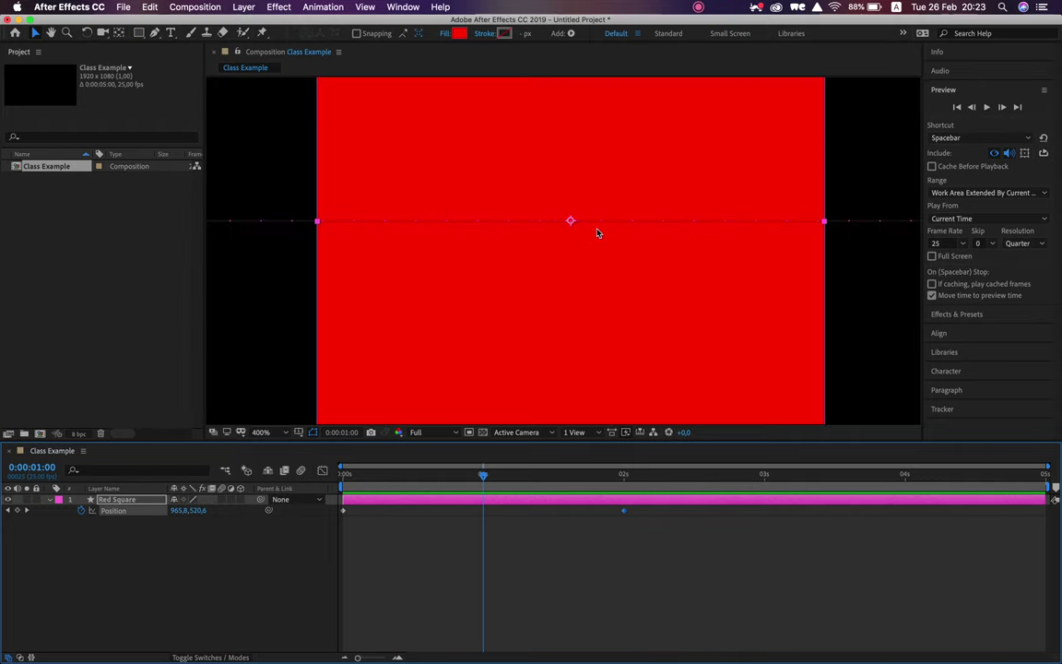
pyautogui.click(212, 282)
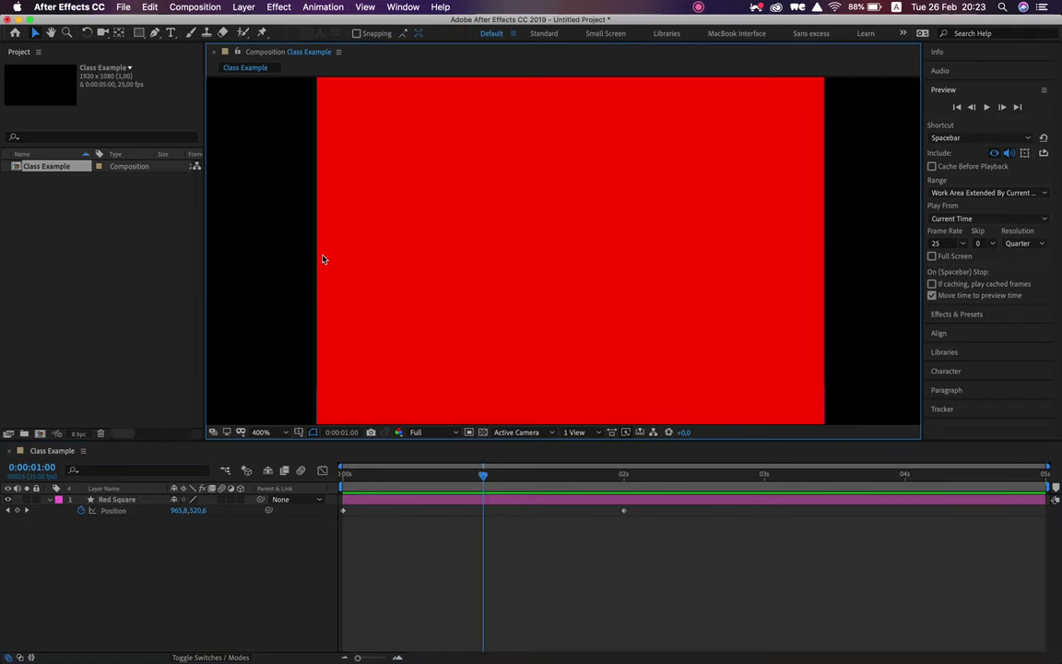
# Step: Return the composition view to 100% zoom and set the preview Resolution to Full
pyautogui.scroll(-2, 323, 259)
pyautogui.scroll(-2, 323, 259)
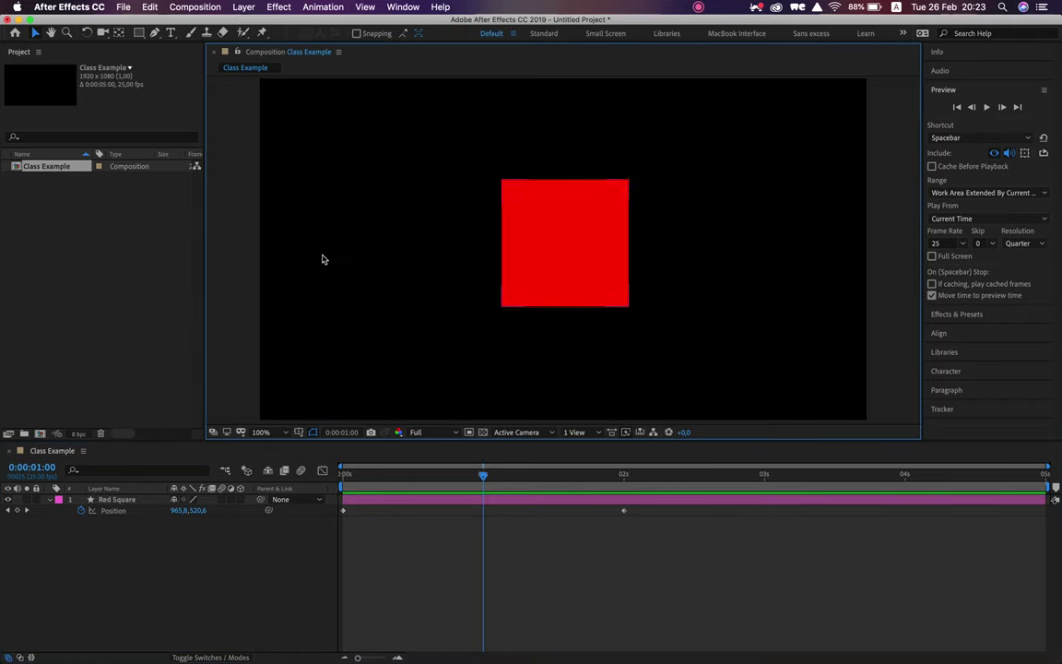
pyautogui.click(1018, 247)
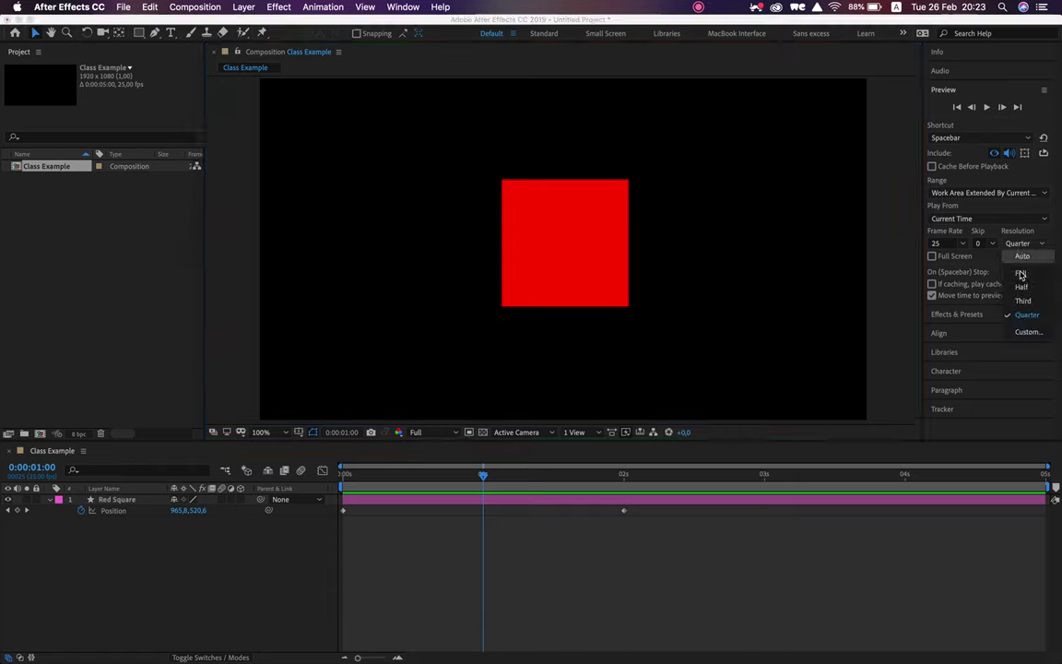
pyautogui.click(1014, 273)
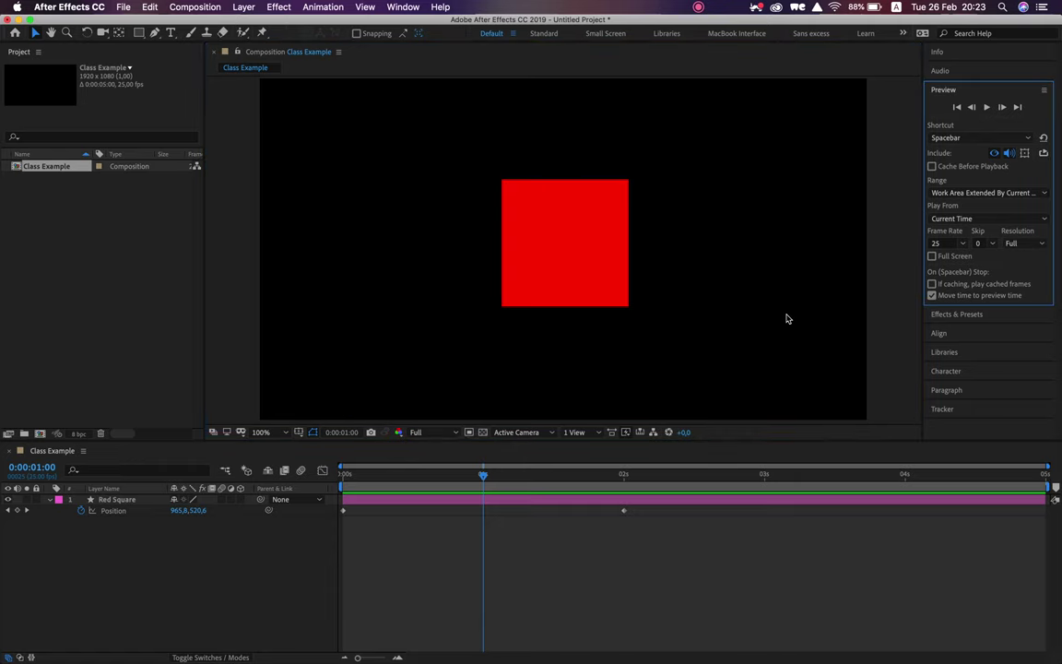
# Step: Try previewing the animation with Full Screen enabled, and switch Full Screen off again
pyautogui.click(932, 256)
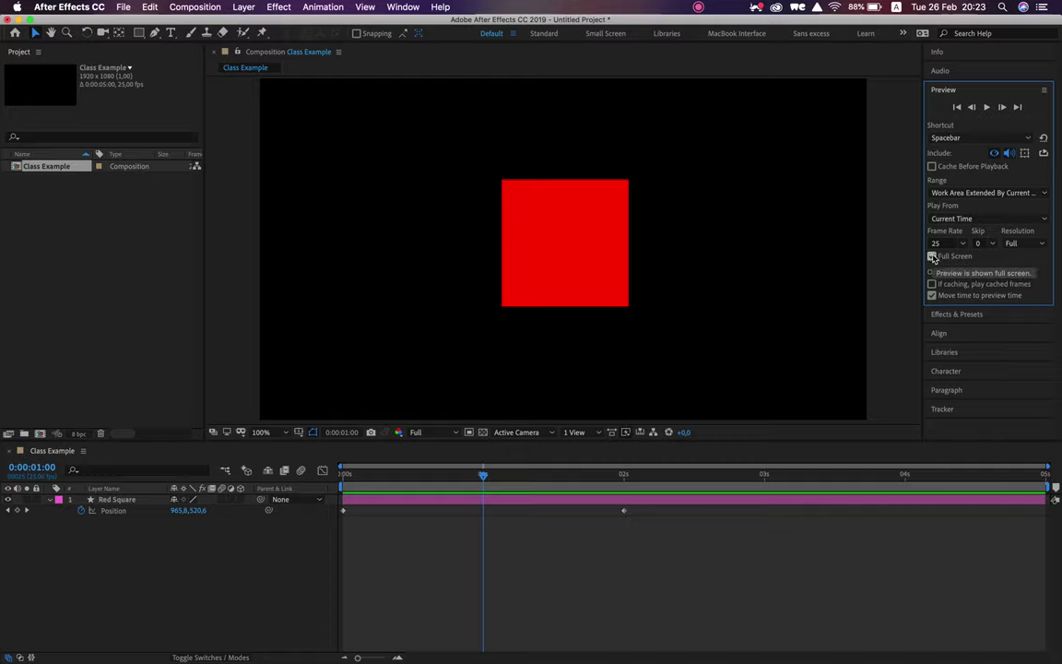
pyautogui.press('space')
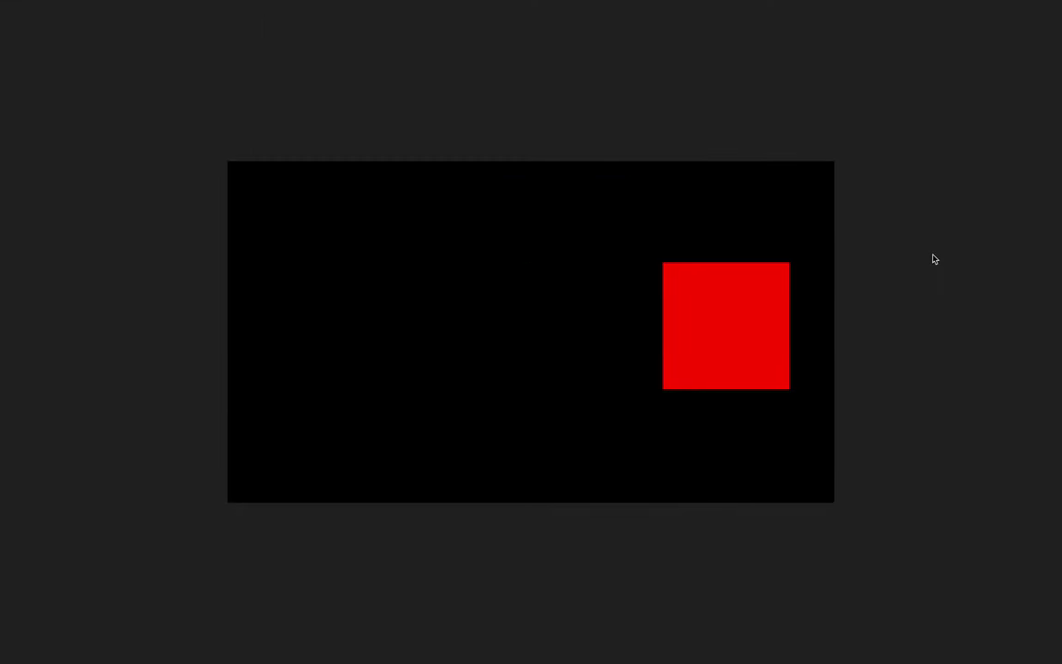
pyautogui.press('space')
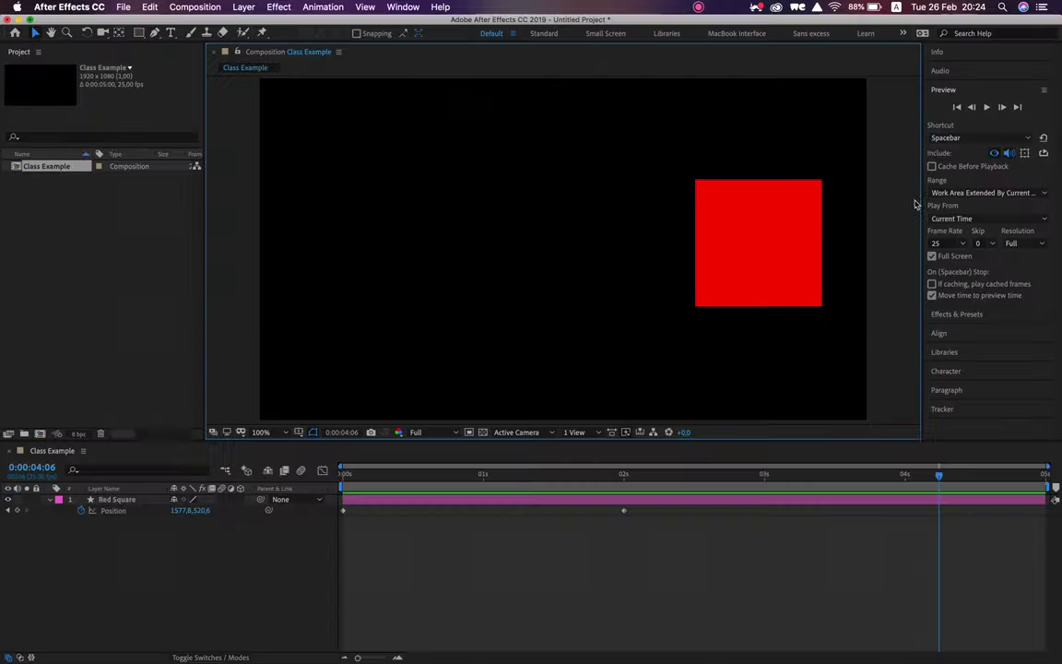
pyautogui.click(931, 255)
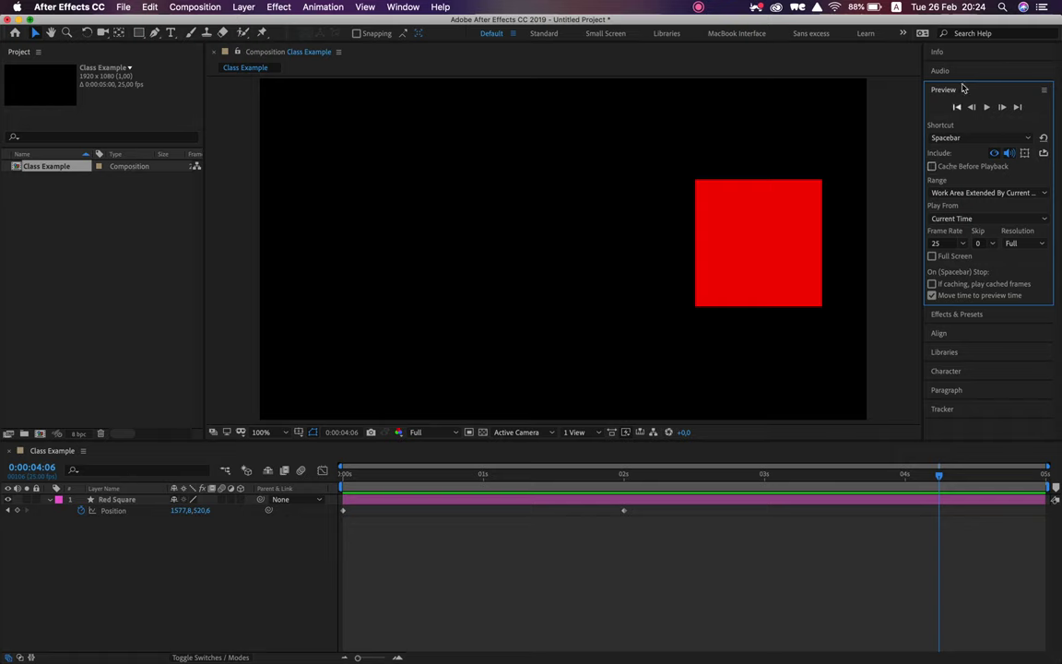
# Step: Return the current time to 0:00:00:00 and preview the whole animation
pyautogui.moveTo(599, 505); pyautogui.dragTo(625, 503)
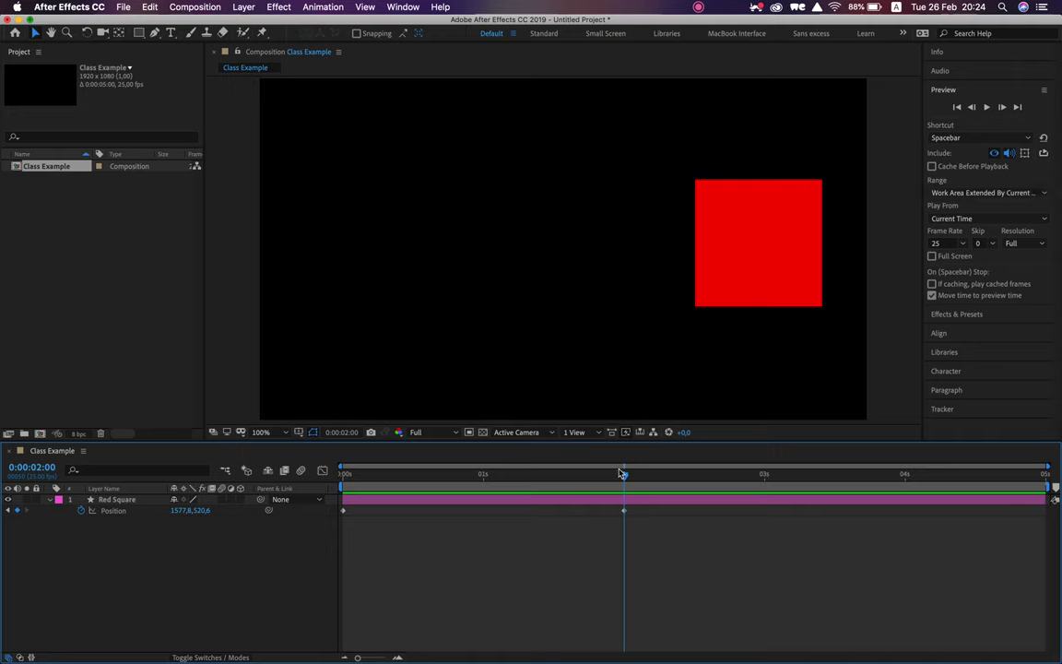
pyautogui.moveTo(624, 477); pyautogui.dragTo(285, 517)
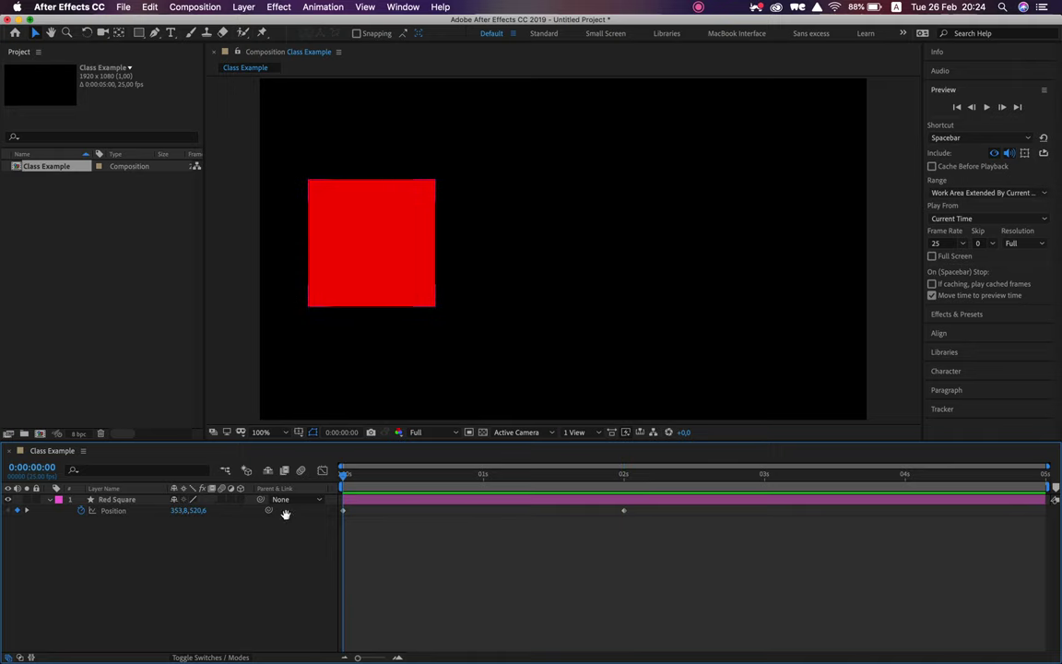
pyautogui.press('space')
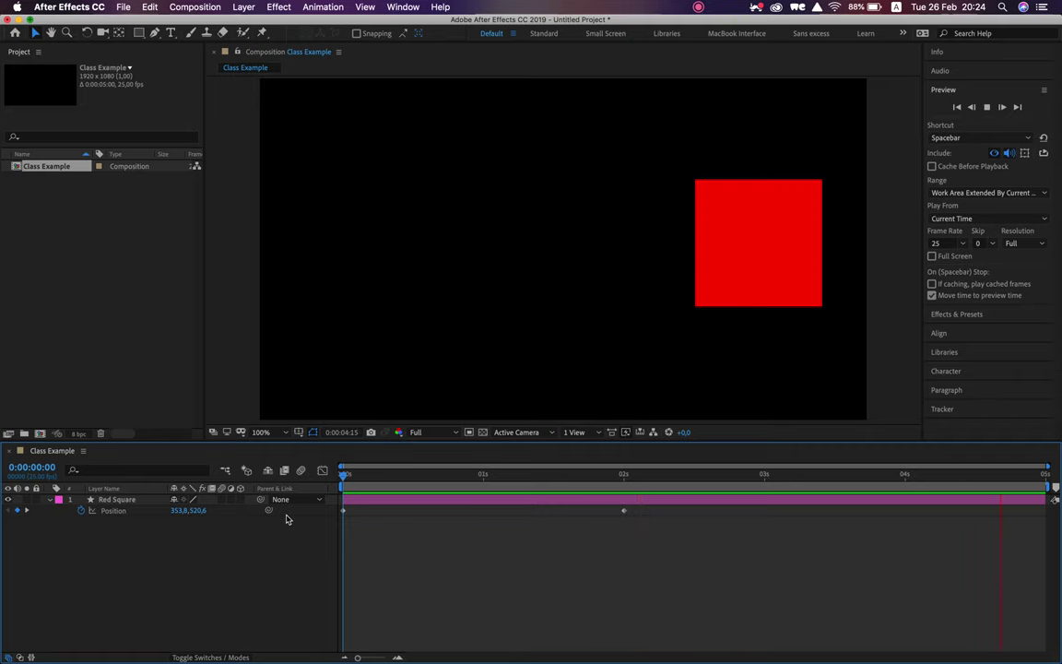
pyautogui.press('space')
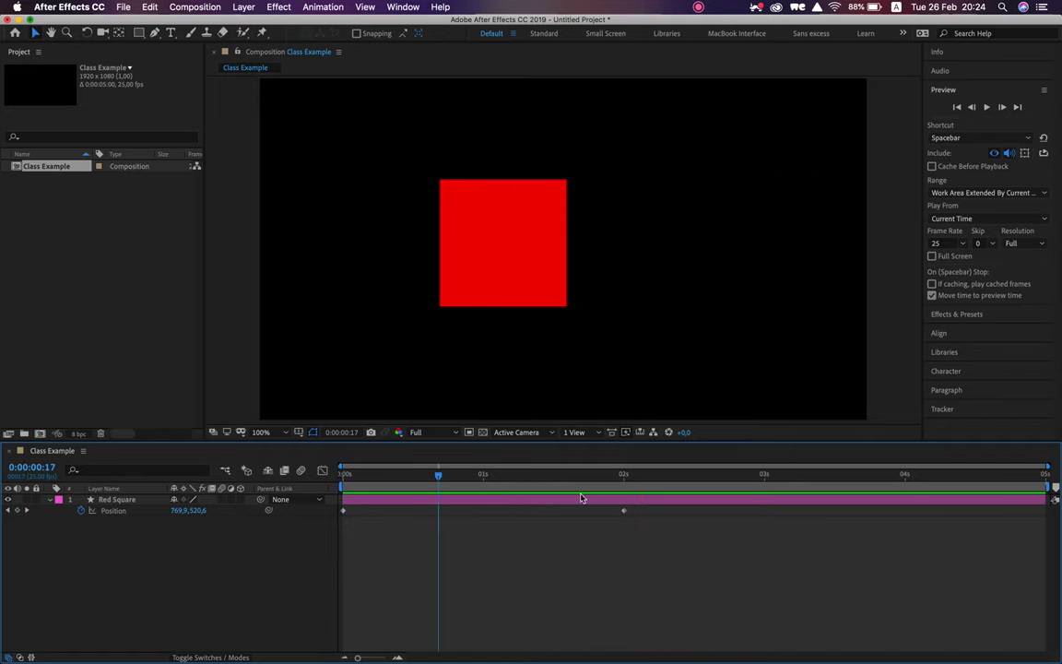
# Step: Move the current time to 0:00:02:00 and shorten the work area so it ends there
pyautogui.click(623, 475)
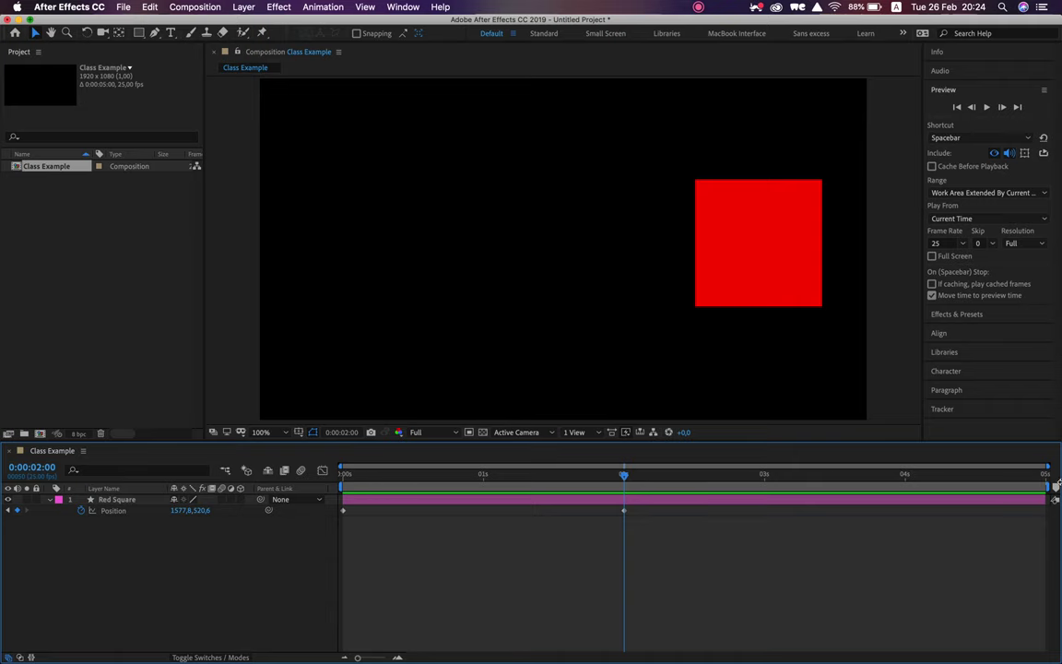
pyautogui.click(1048, 487)
pyautogui.moveTo(1049, 487); pyautogui.dragTo(626, 482)
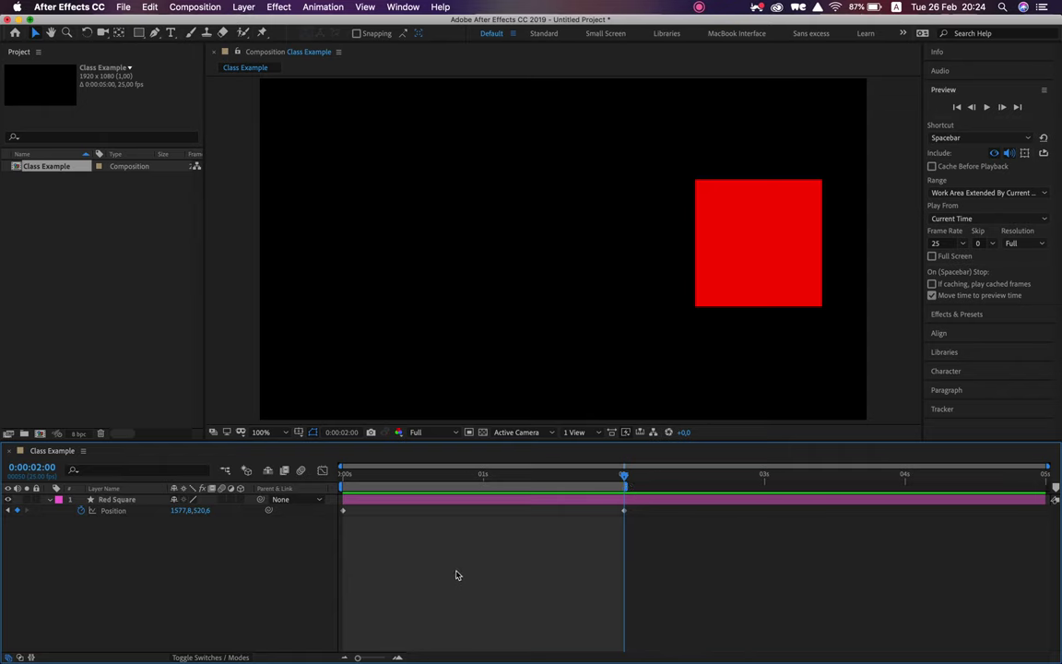
# Step: Preview the shortened work area, starting playback from times inside it and from 0:00:02:03 just past its end
pyautogui.press('space')
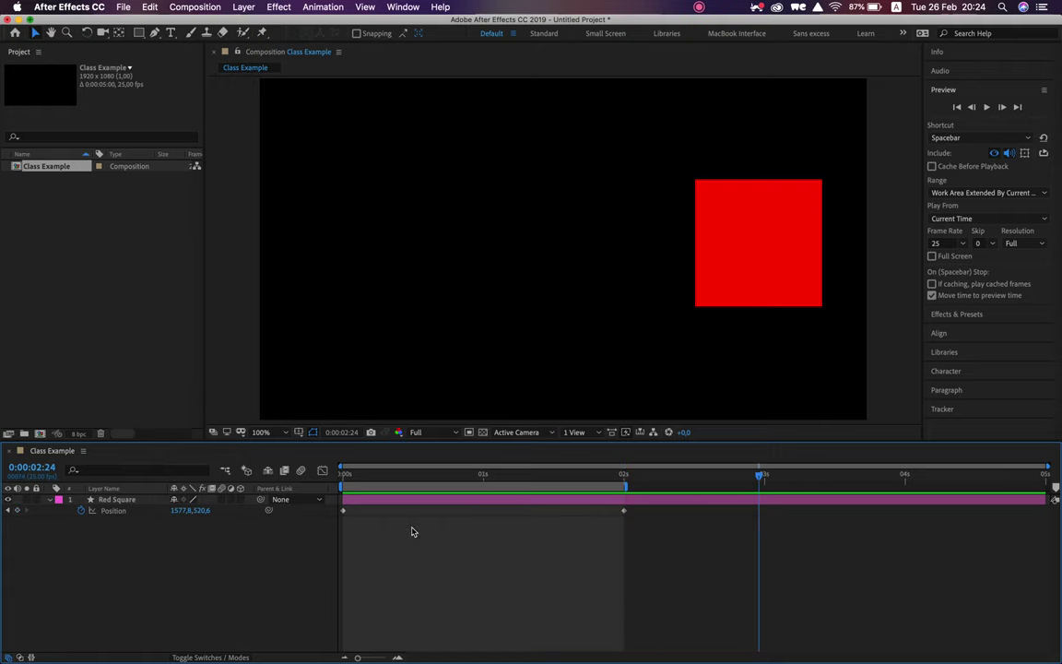
pyautogui.press('space')
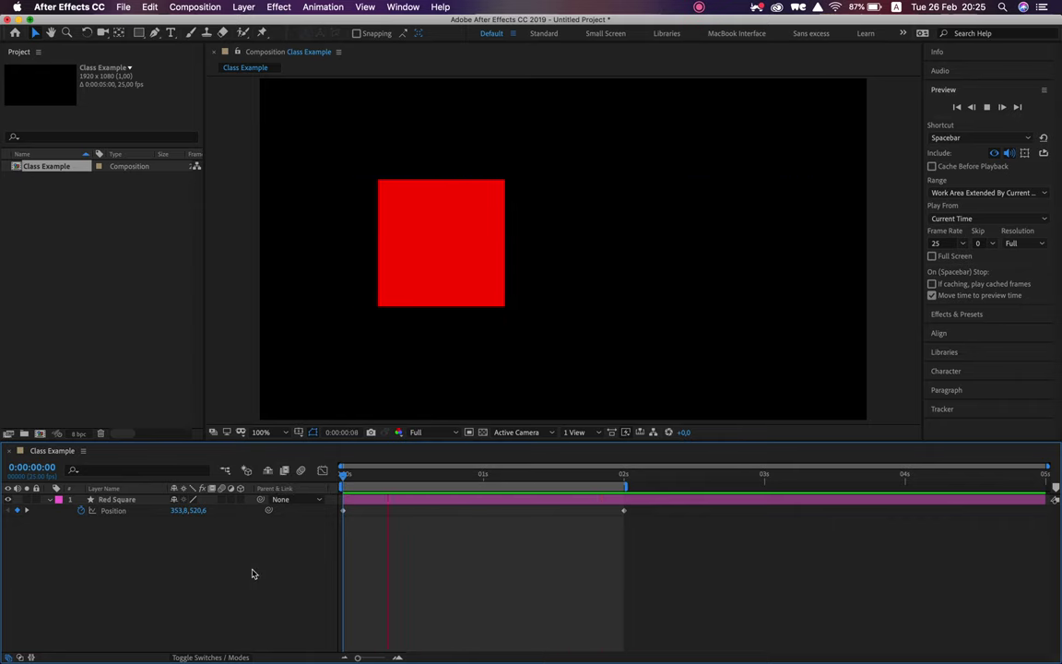
pyautogui.click(641, 476)
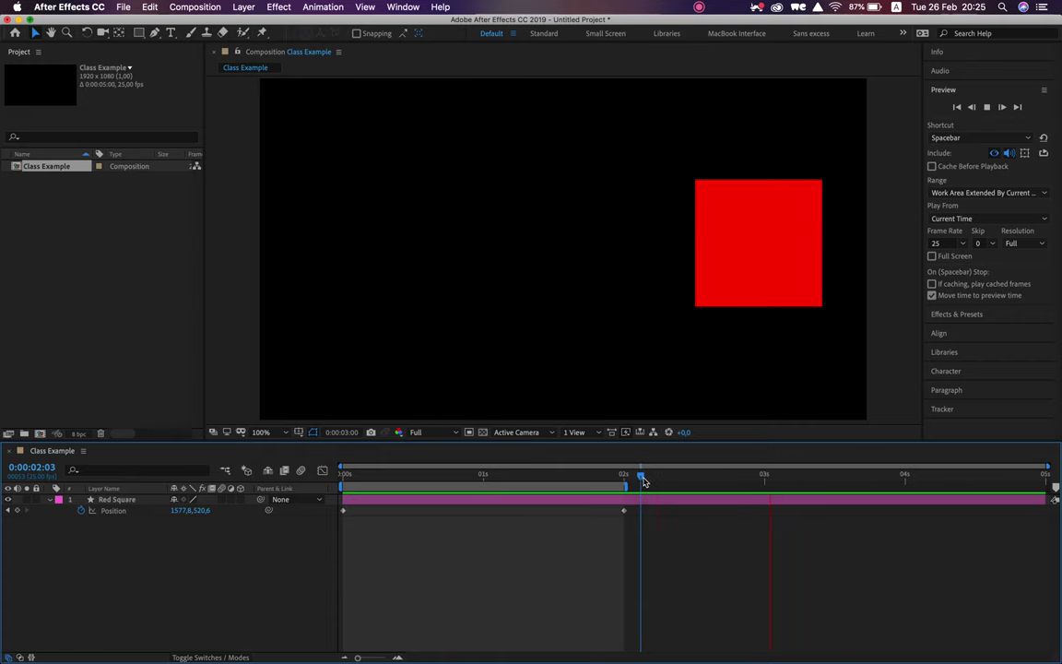
pyautogui.press('space')
pyautogui.press('space')
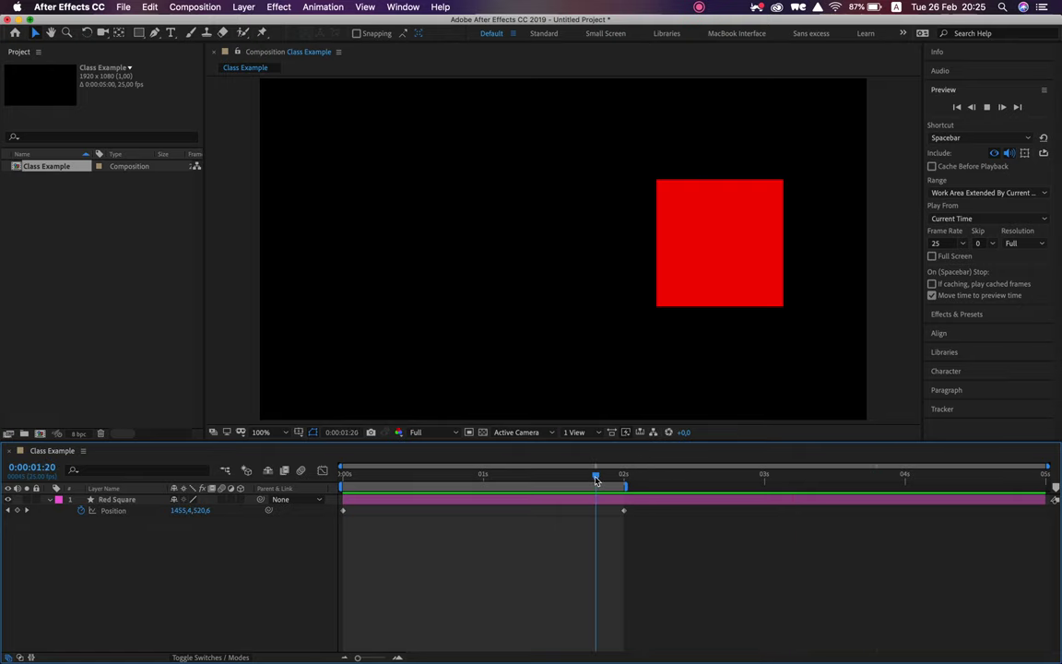
pyautogui.press('space')
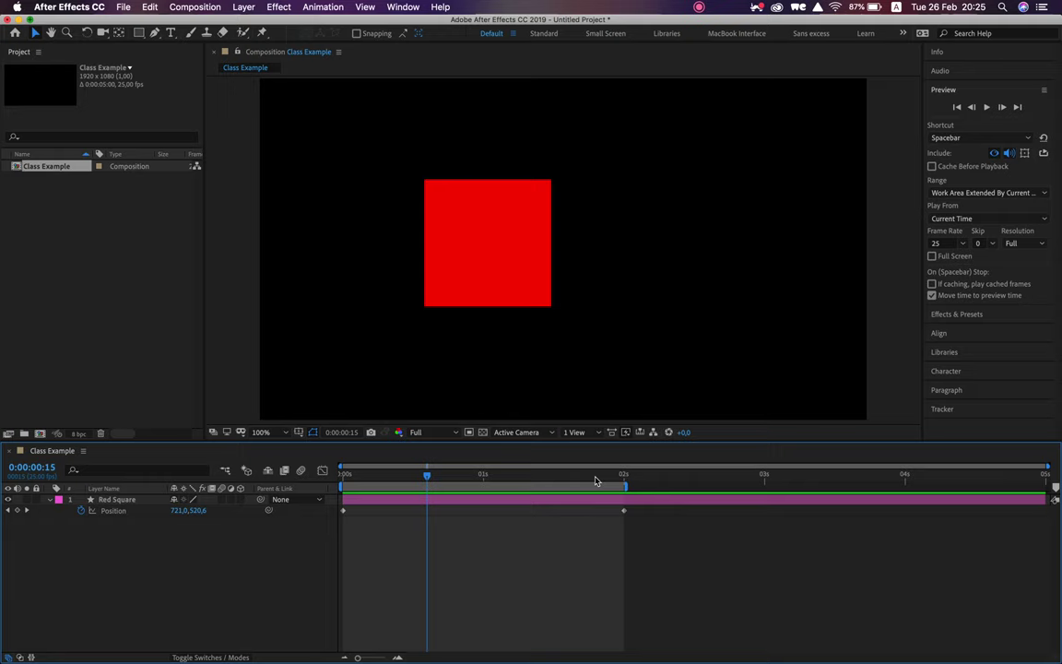
pyautogui.press('space')
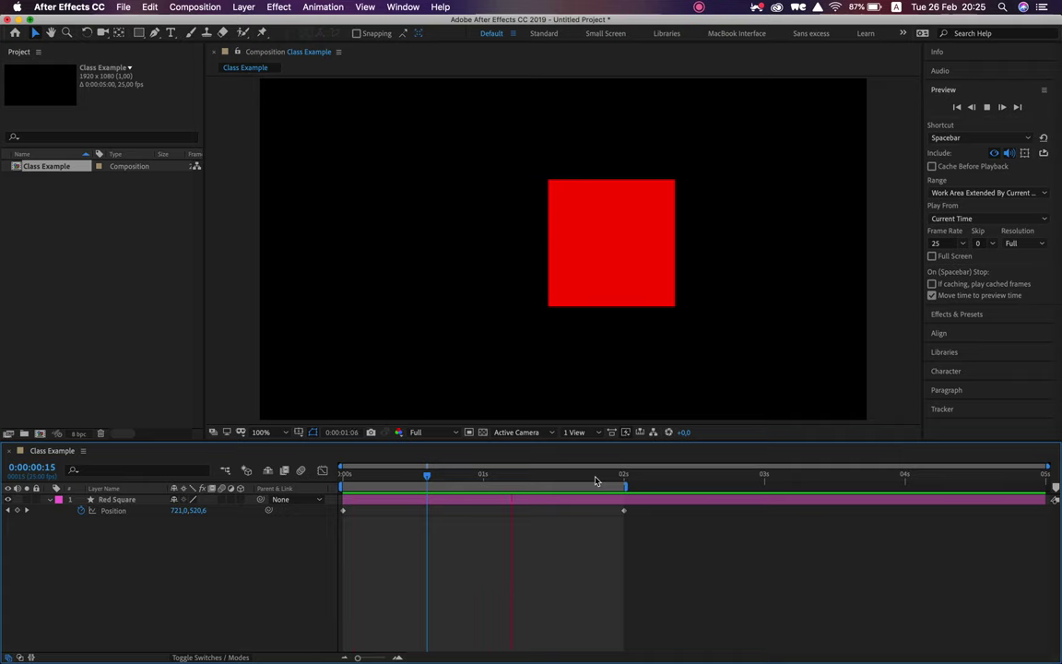
pyautogui.press('space')
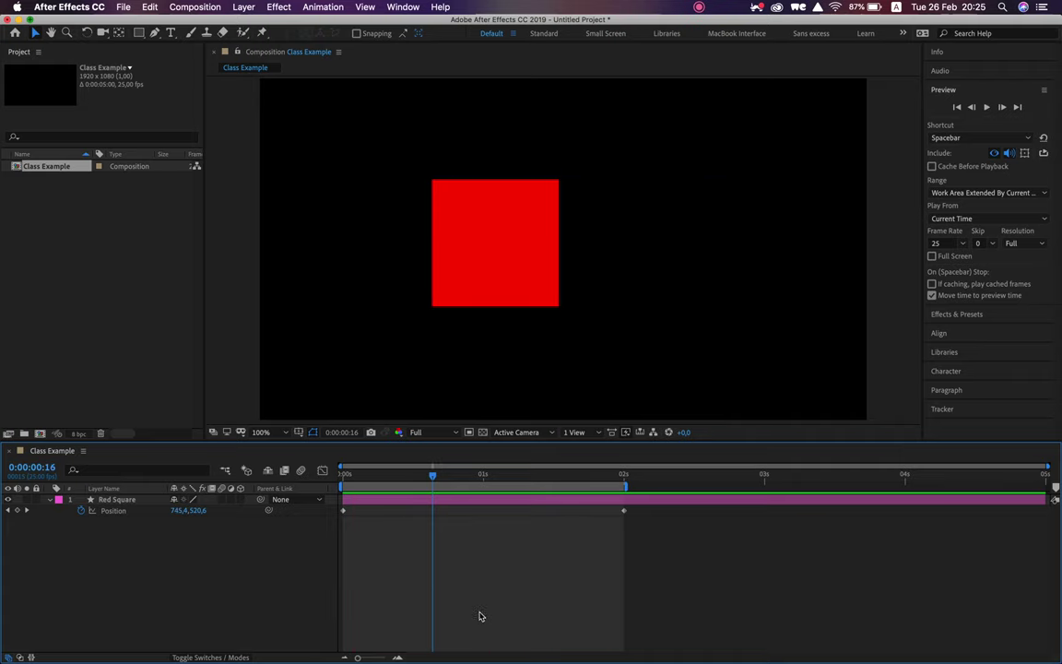
# Step: Inspect the timeline at single-frame scale, restore the full five-second view, and replay the preview
pyautogui.click(398, 657)
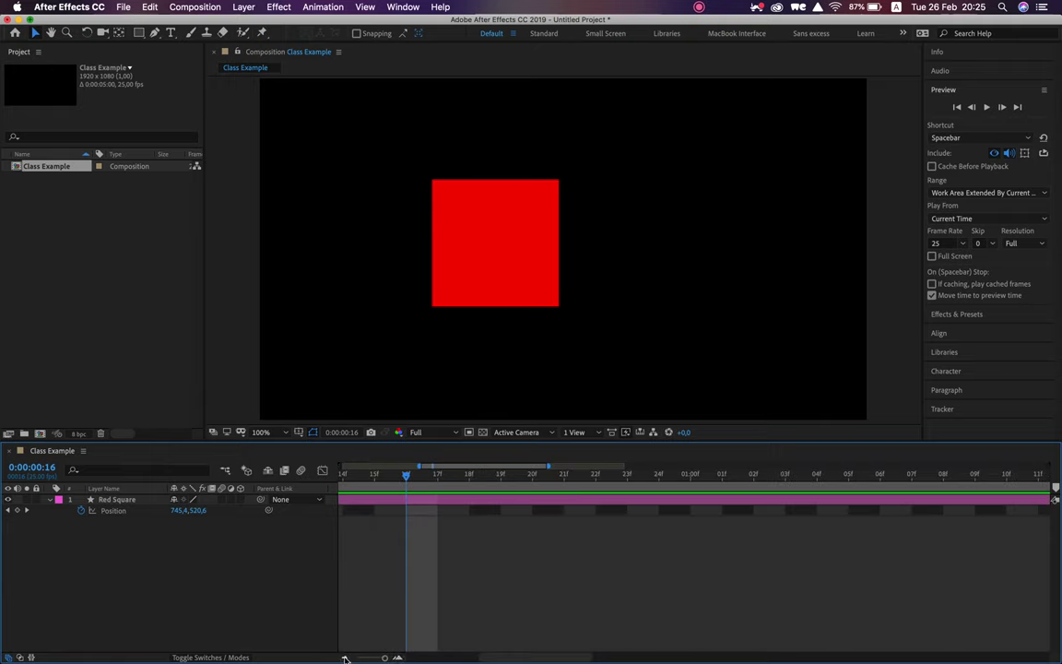
pyautogui.moveTo(382, 657)
pyautogui.mouseDown()
pyautogui.moveTo(343, 657)
pyautogui.moveTo(398, 657)
pyautogui.mouseUp()
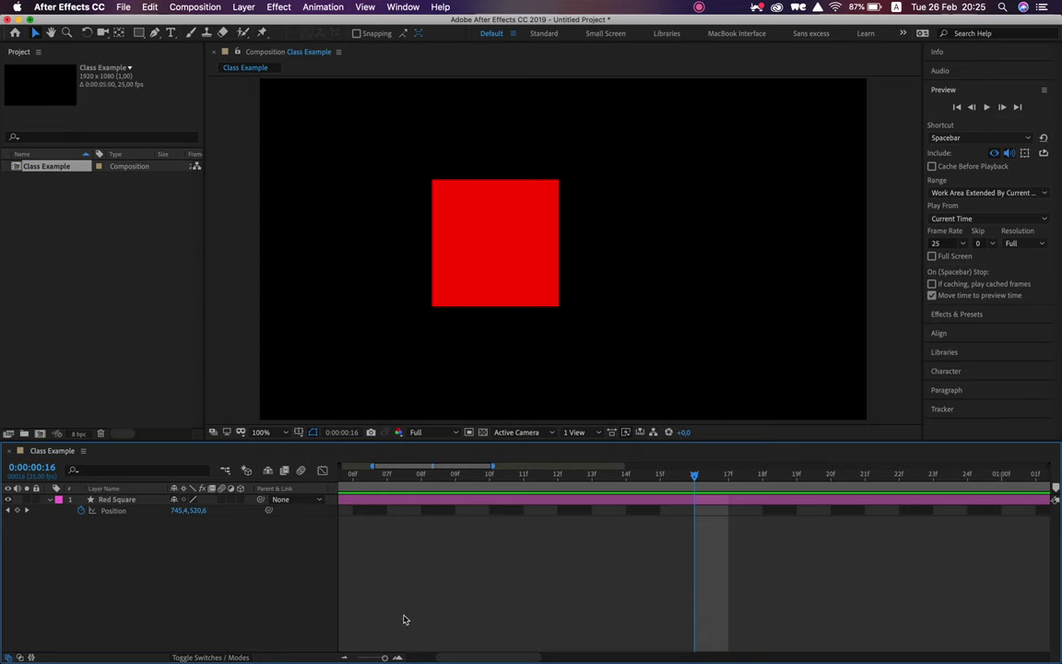
pyautogui.moveTo(391, 657); pyautogui.dragTo(348, 654)
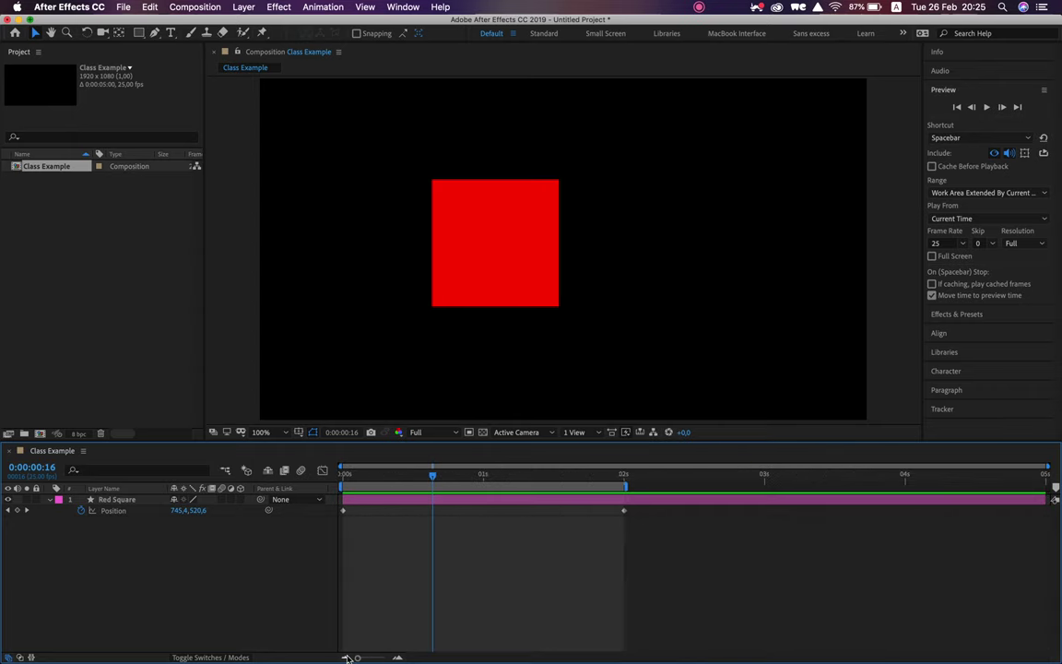
pyautogui.press('space')
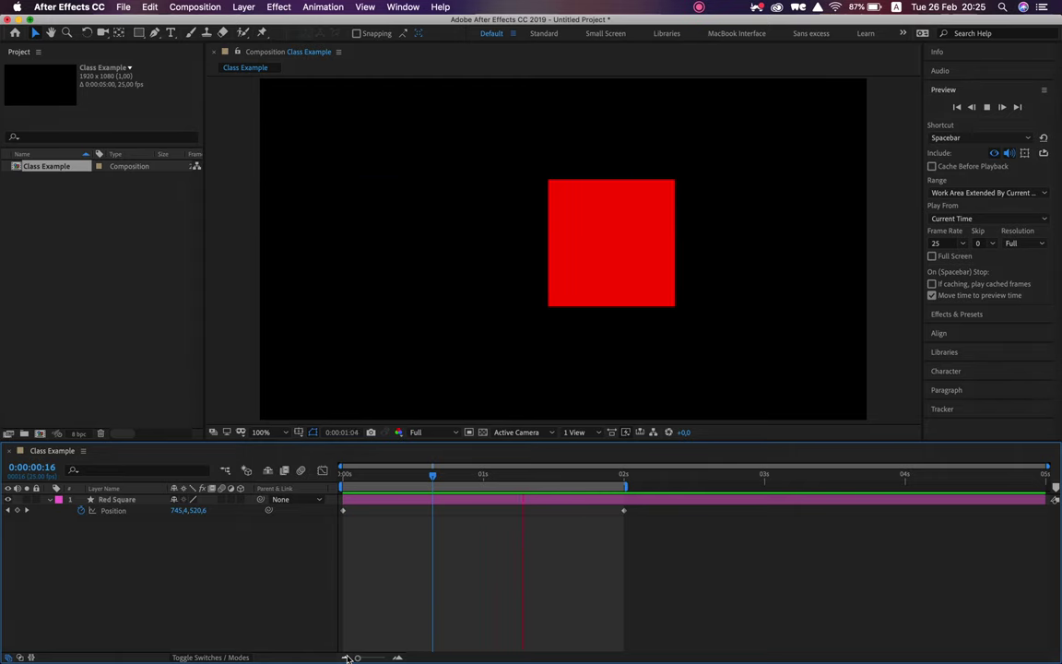
pyautogui.press('space')
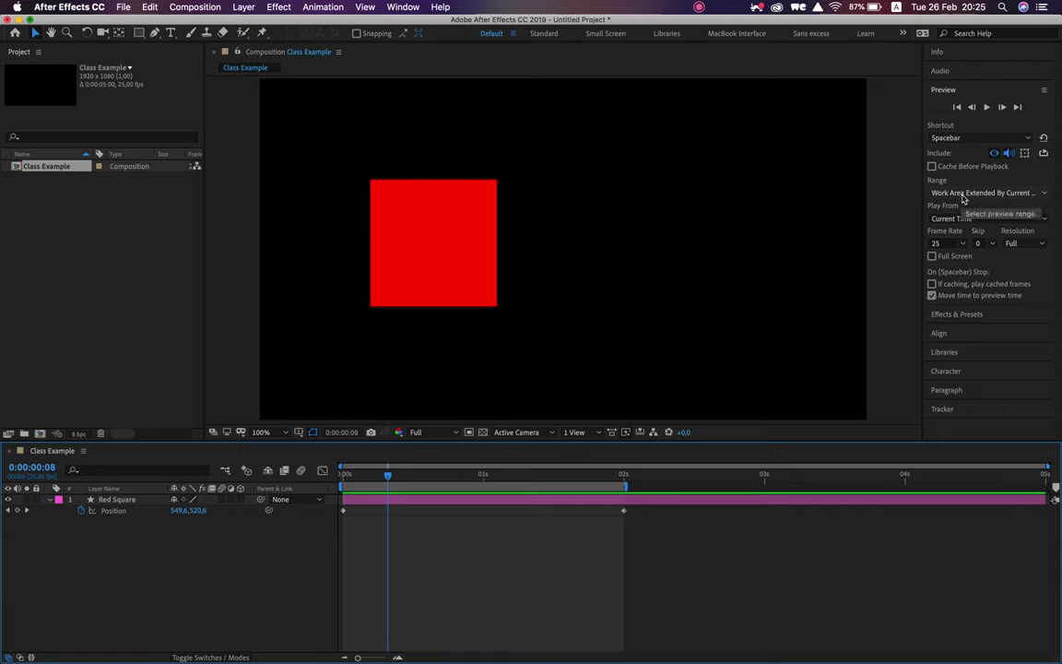
# Step: Keep Range at Work Area Extended By Current Time, and preview from 0:00:00:00 and 0:00:02:02
pyautogui.click(962, 196)
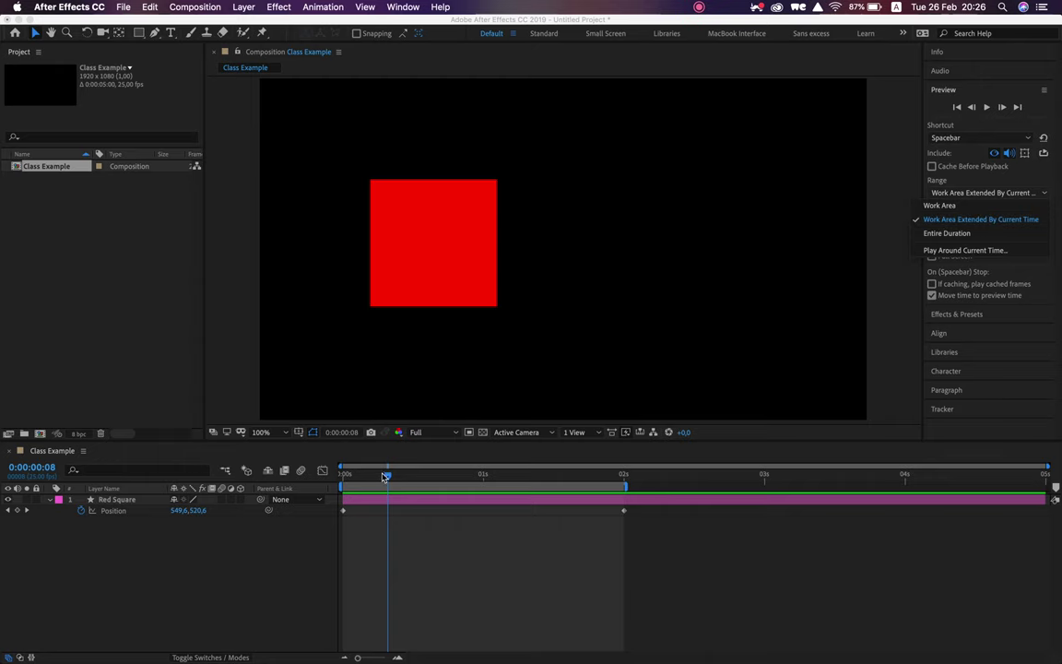
pyautogui.moveTo(387, 474); pyautogui.dragTo(320, 476)
pyautogui.press('space')
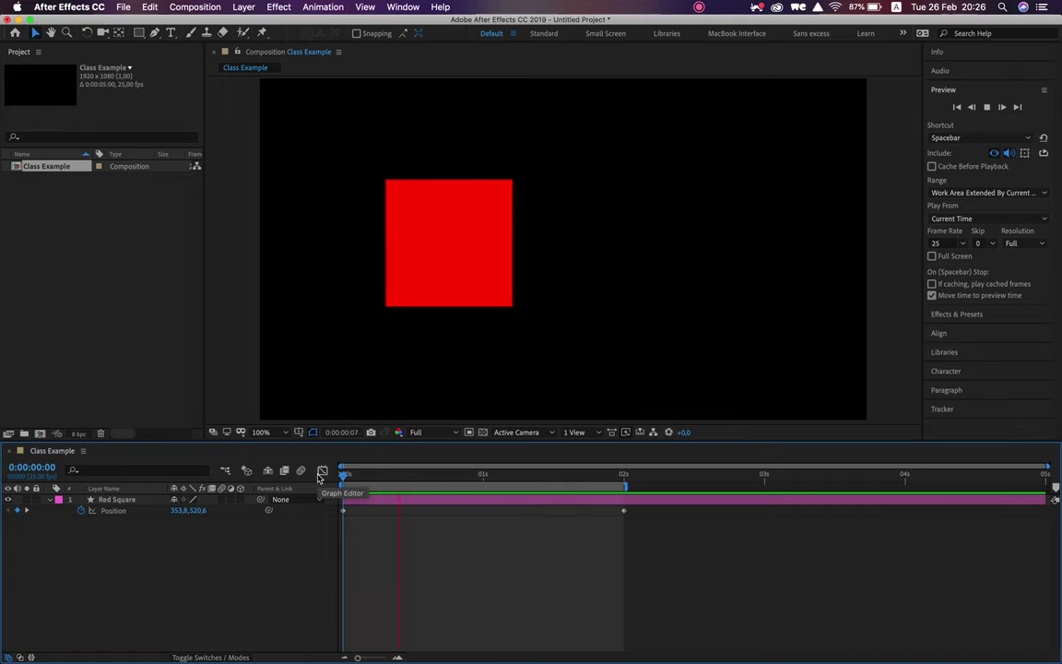
pyautogui.press('space')
pyautogui.click(637, 480)
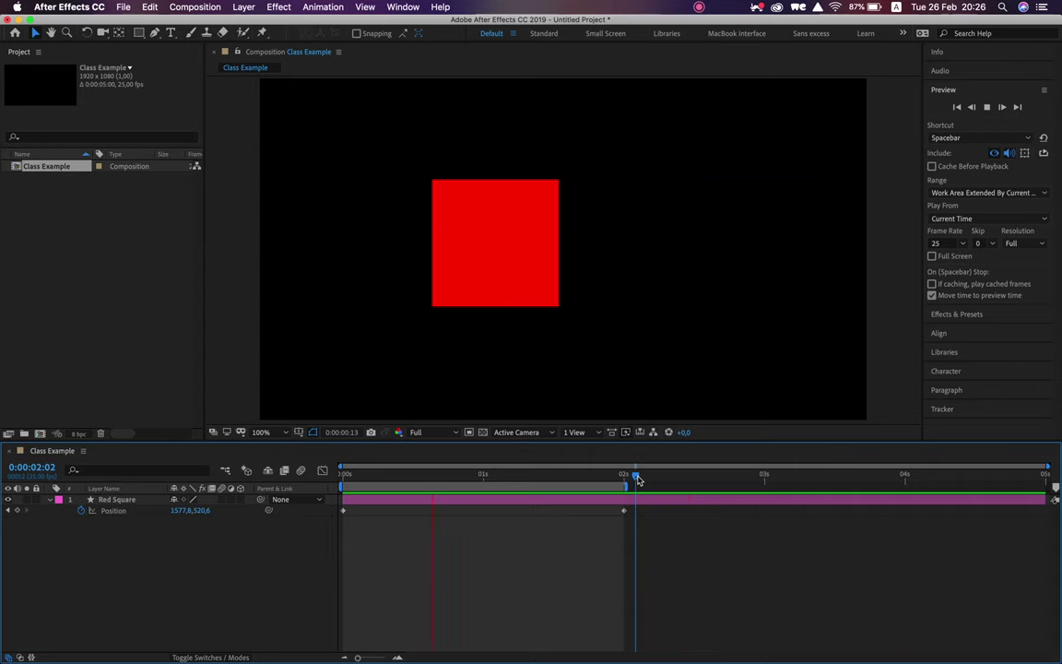
pyautogui.press('space')
# Step: Try Range set to Work Area, previewing from 0:00:01:03 and with the current time at 0:00:02:04
pyautogui.click(970, 192)
pyautogui.click(965, 215)
pyautogui.click(500, 475)
pyautogui.press('space')
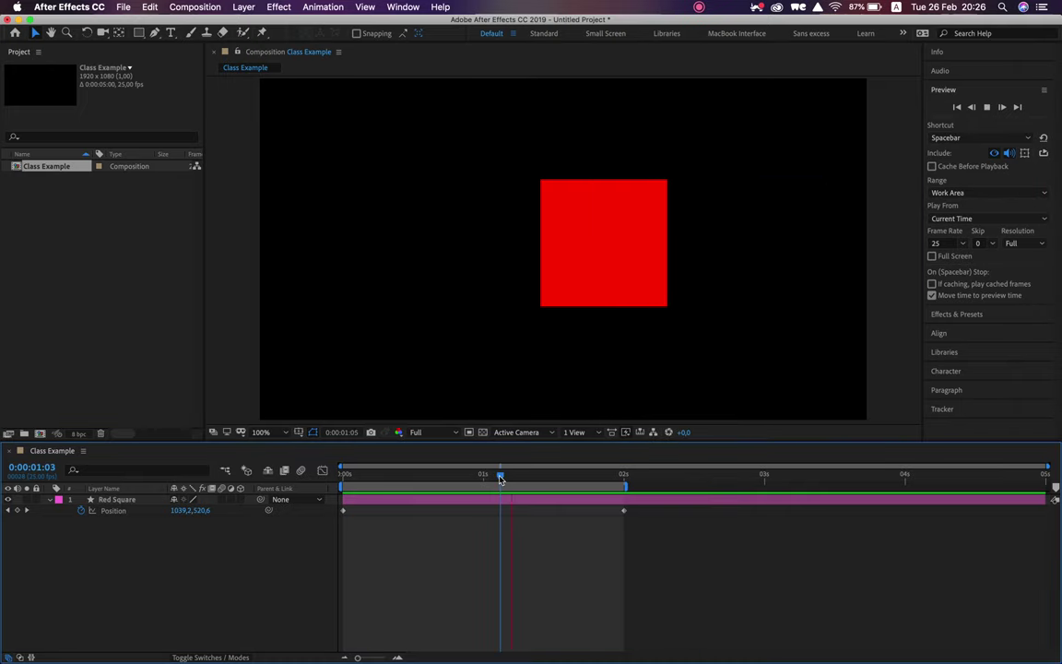
pyautogui.click(646, 476)
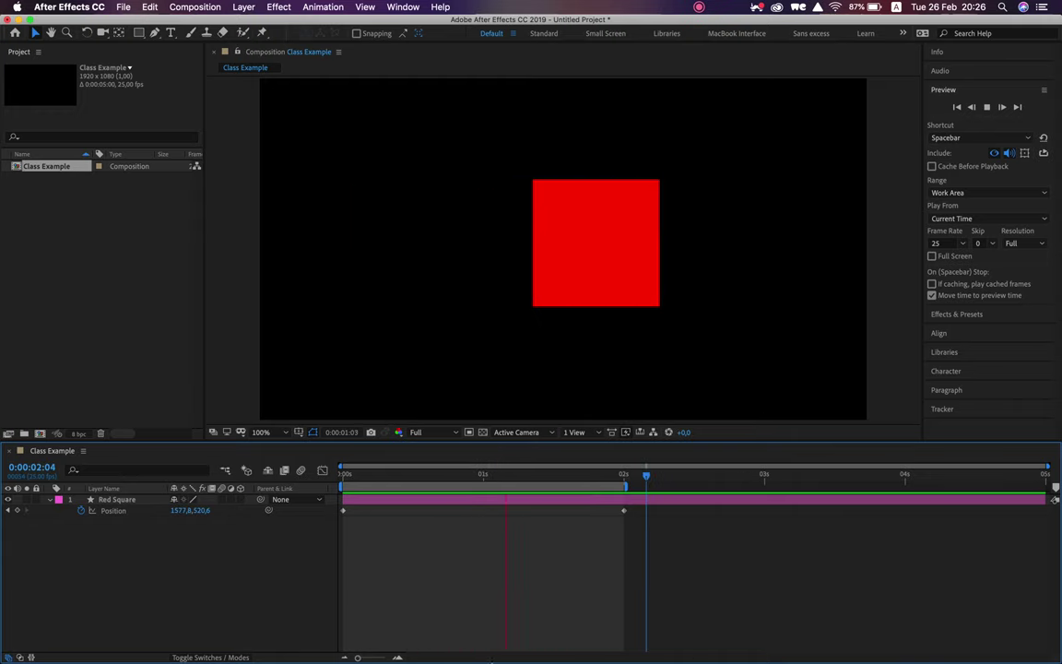
# Step: Try previewing with Range set to Entire Duration, and restore it to Work Area Extended By Current Time
pyautogui.click(987, 218)
pyautogui.click(984, 197)
pyautogui.click(985, 195)
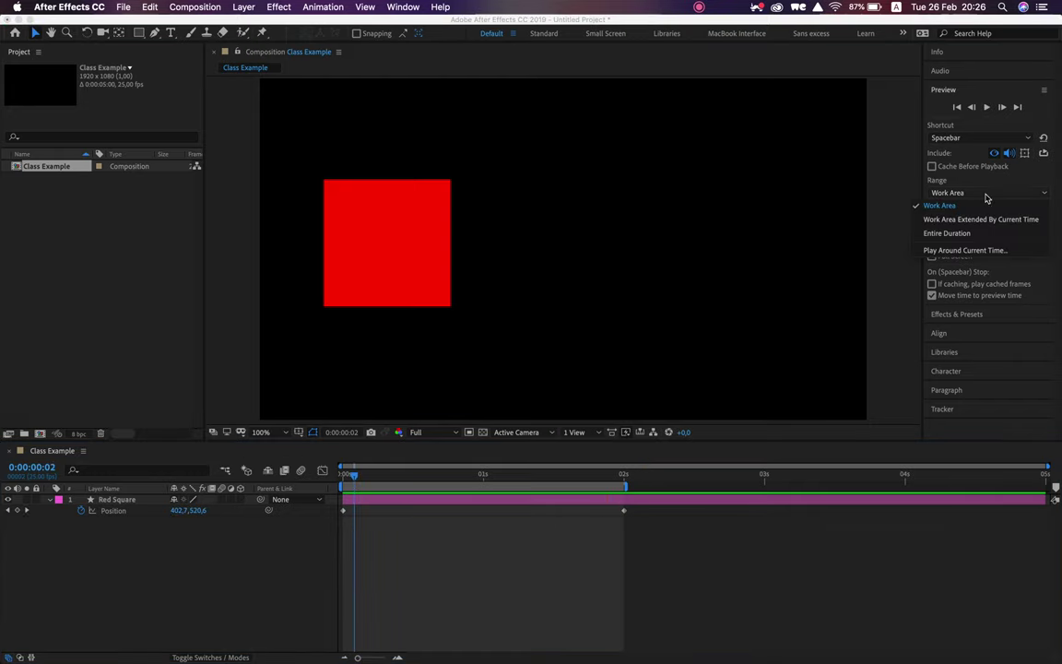
pyautogui.click(949, 233)
pyautogui.press('space')
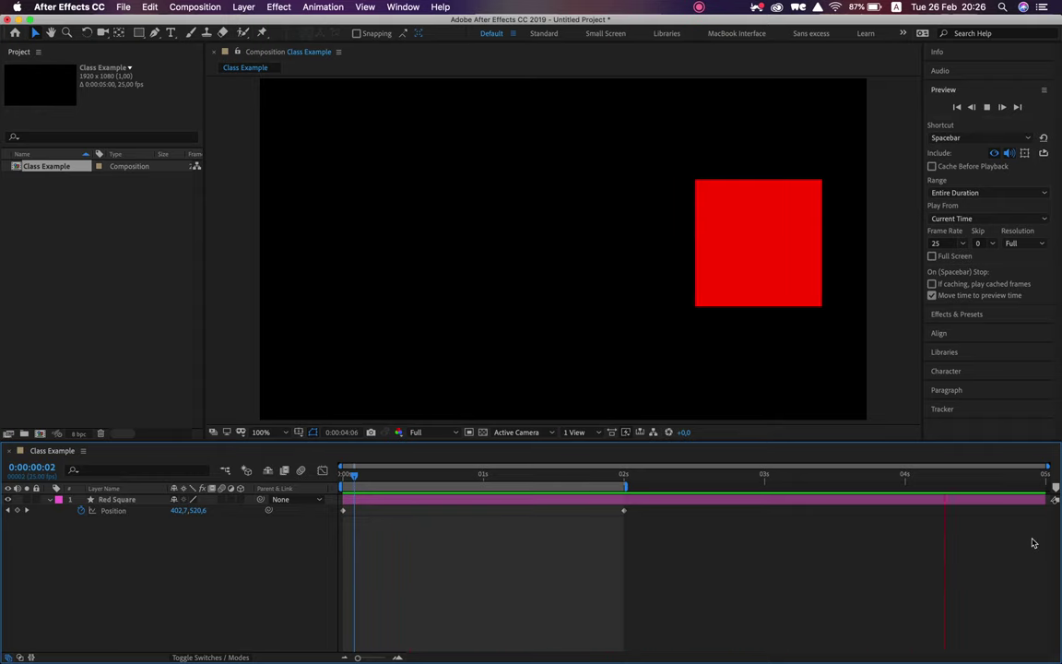
pyautogui.press('space')
pyautogui.click(986, 193)
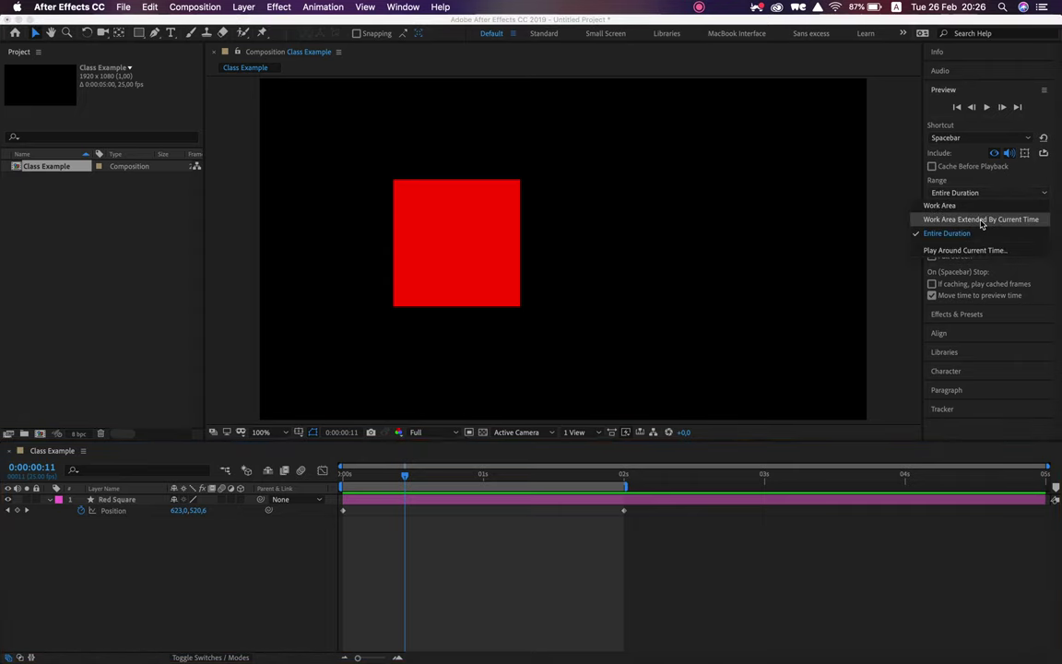
pyautogui.click(980, 220)
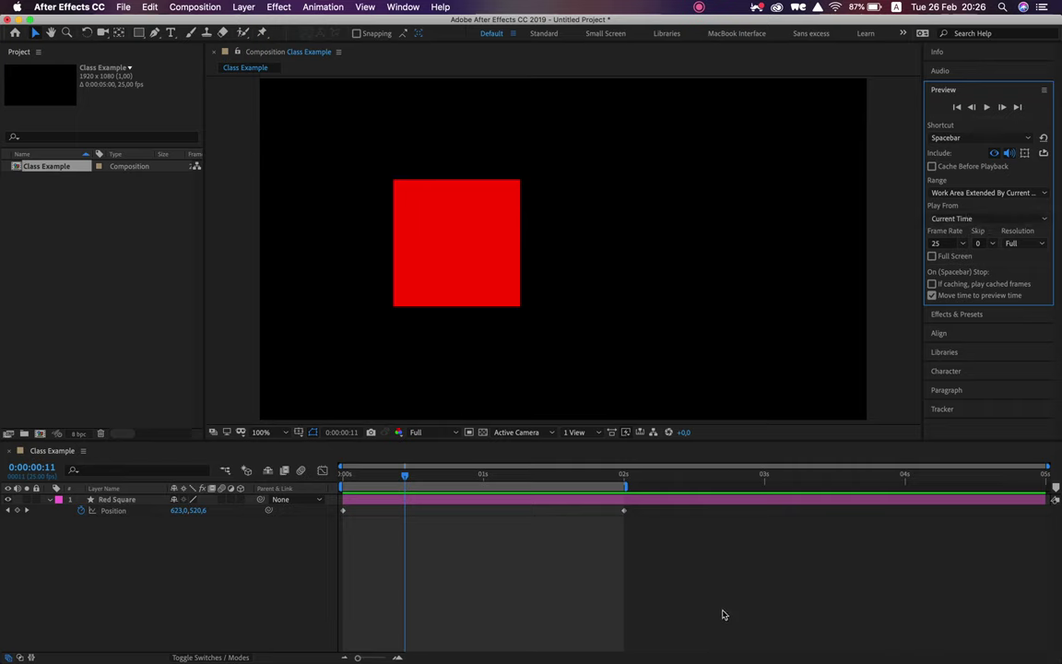
# Step: Trim the Class Example composition to its two-second work area and preview the result
pyautogui.rightClick(486, 489)
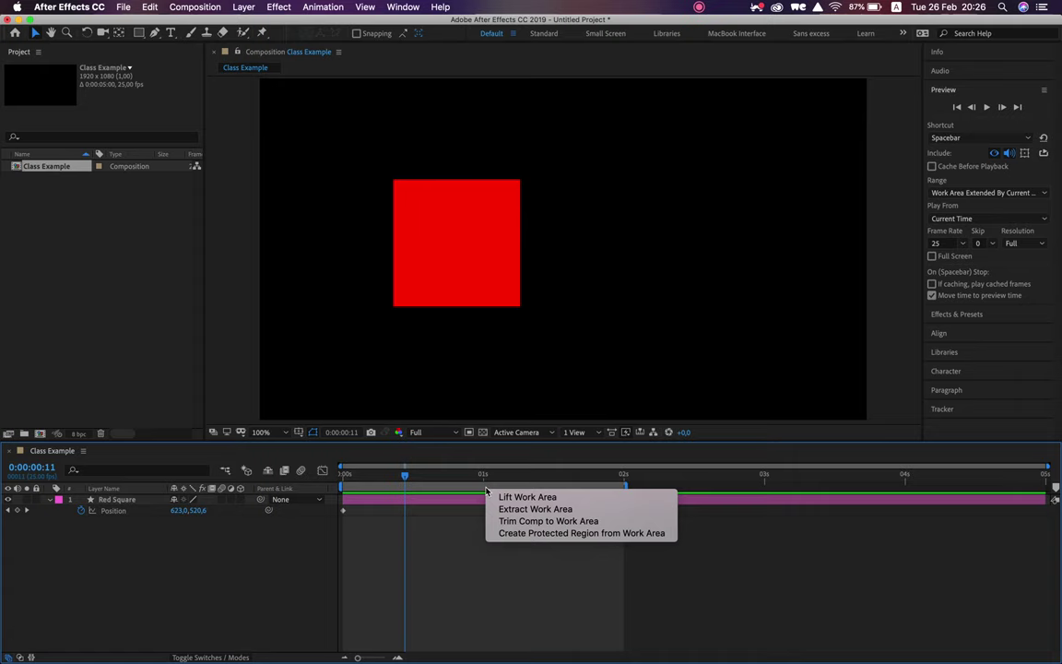
pyautogui.click(556, 521)
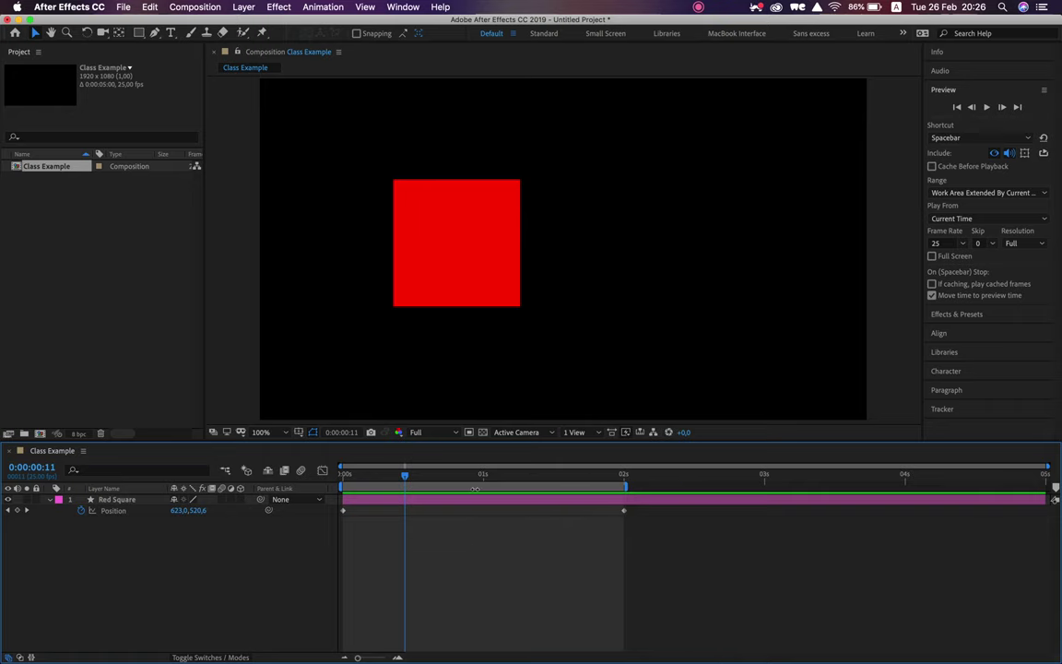
pyautogui.rightClick(475, 488)
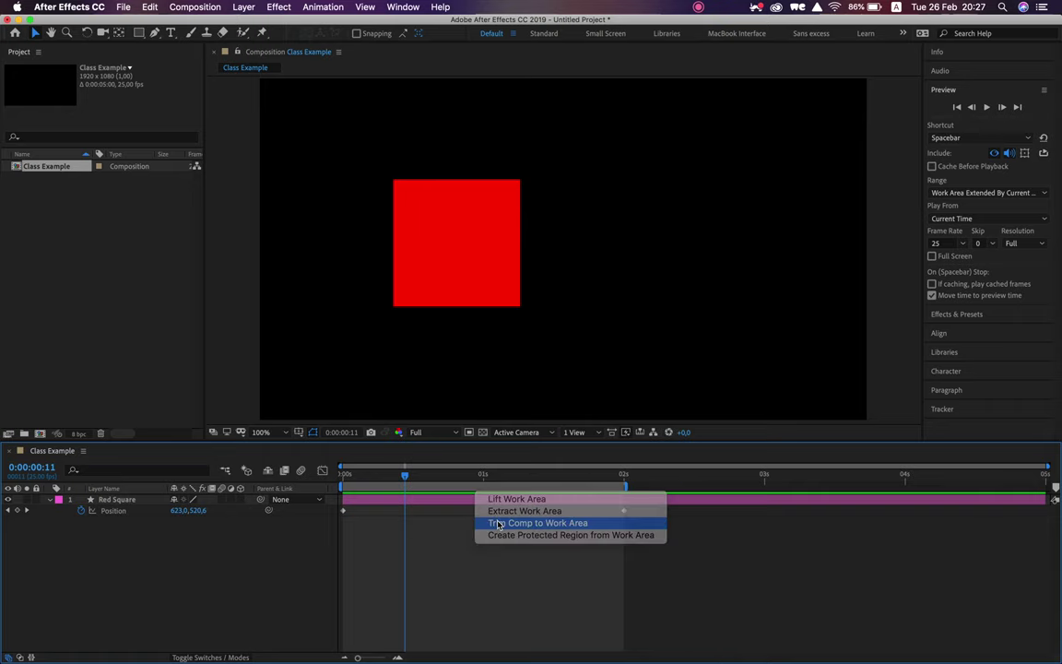
pyautogui.click(498, 523)
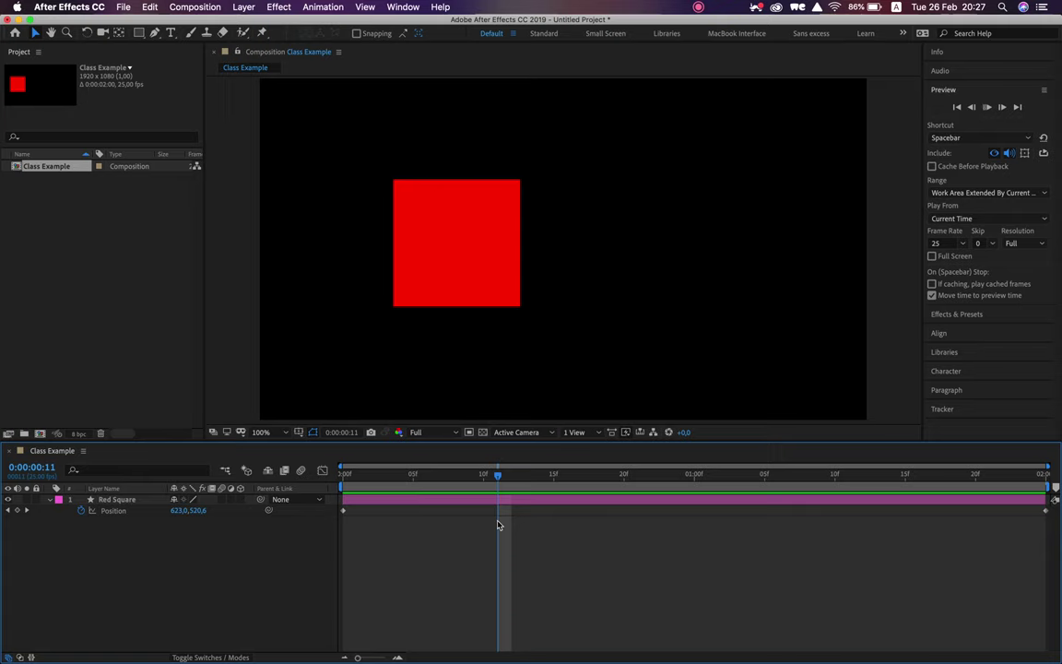
pyautogui.press('space')
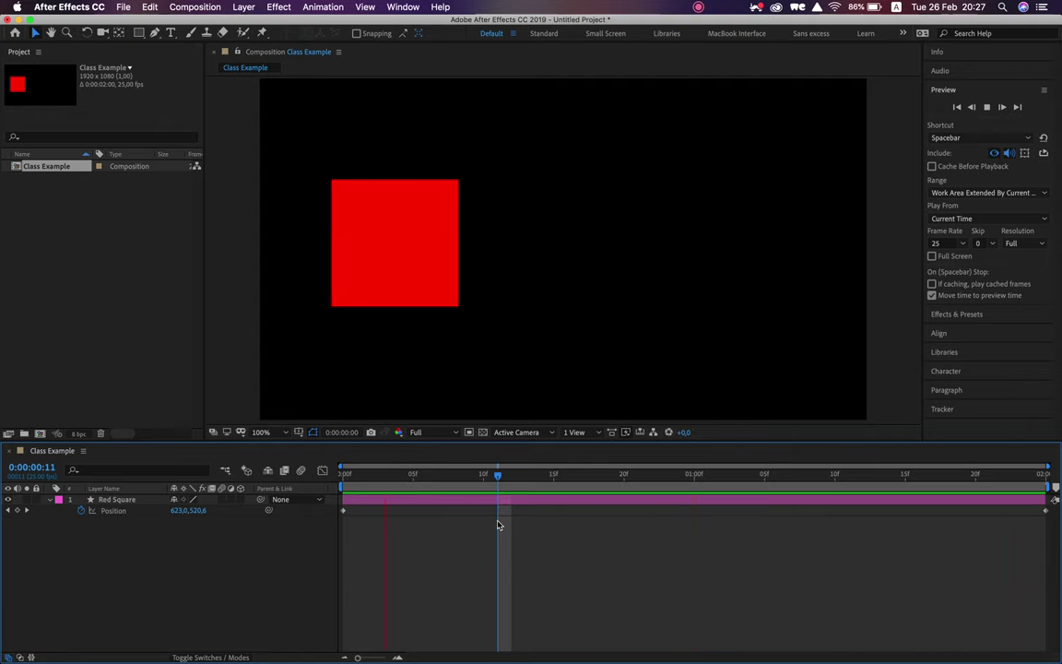
pyautogui.press('space')
# Step: Select the Red Square to show its motion path, preview the animation from the first frame, and return to 0:00:00:00
pyautogui.moveTo(484, 488); pyautogui.dragTo(415, 484)
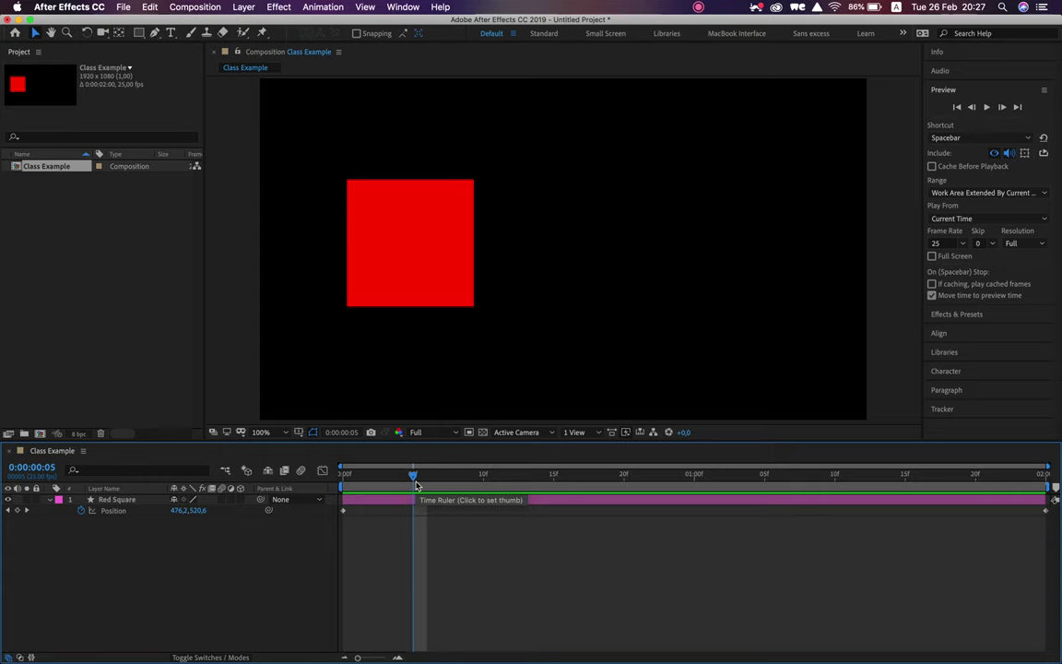
pyautogui.click(445, 229)
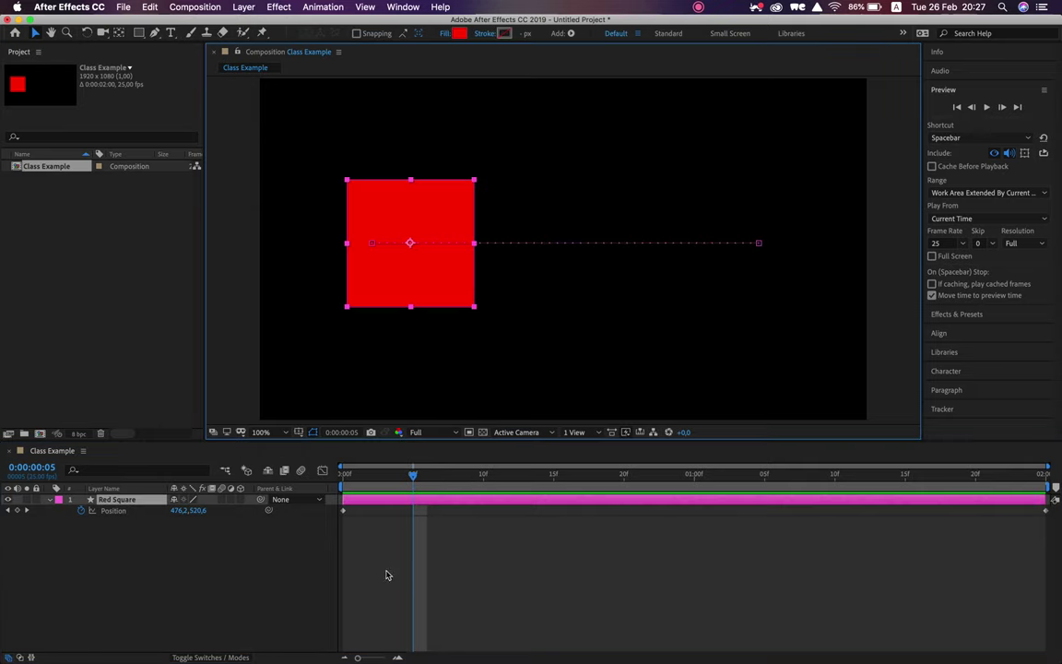
pyautogui.moveTo(412, 477); pyautogui.dragTo(279, 446)
pyautogui.click(287, 454)
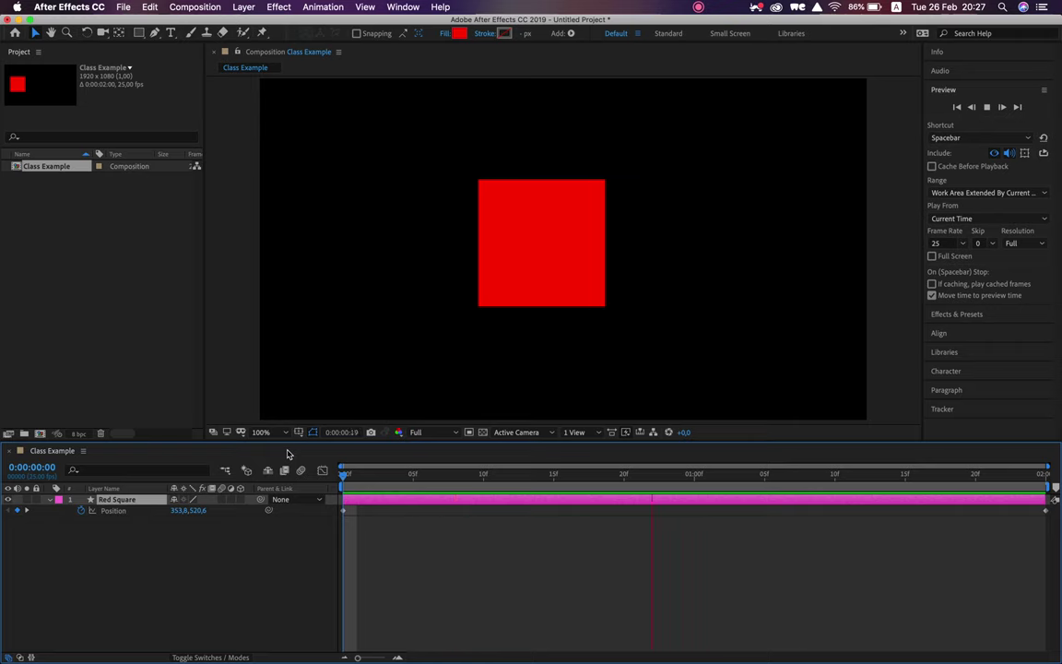
pyautogui.press('space')
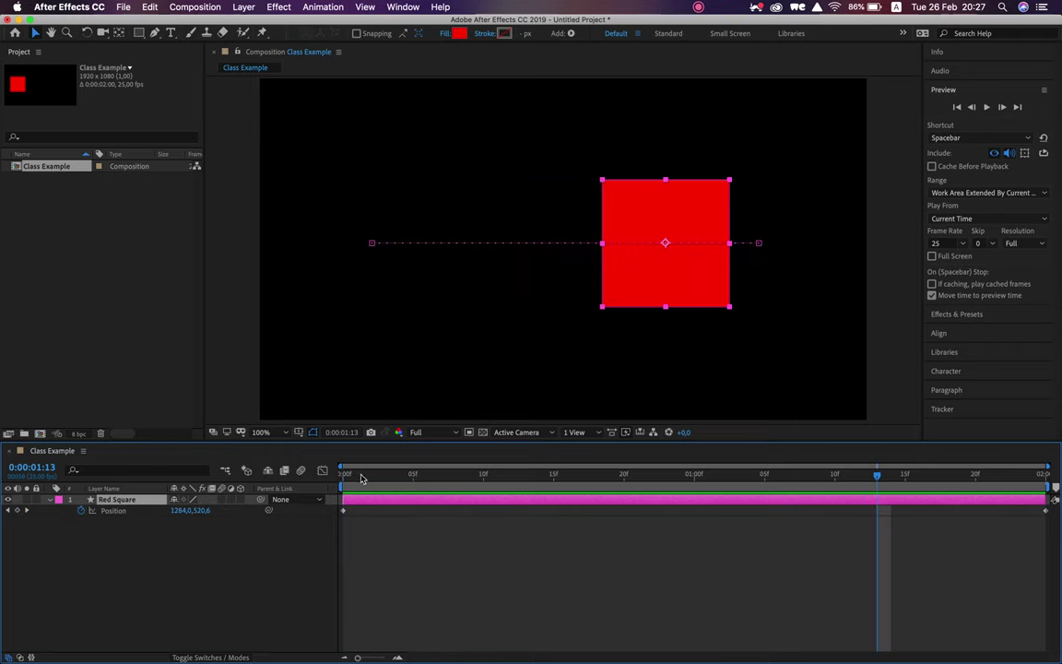
pyautogui.press('Home')
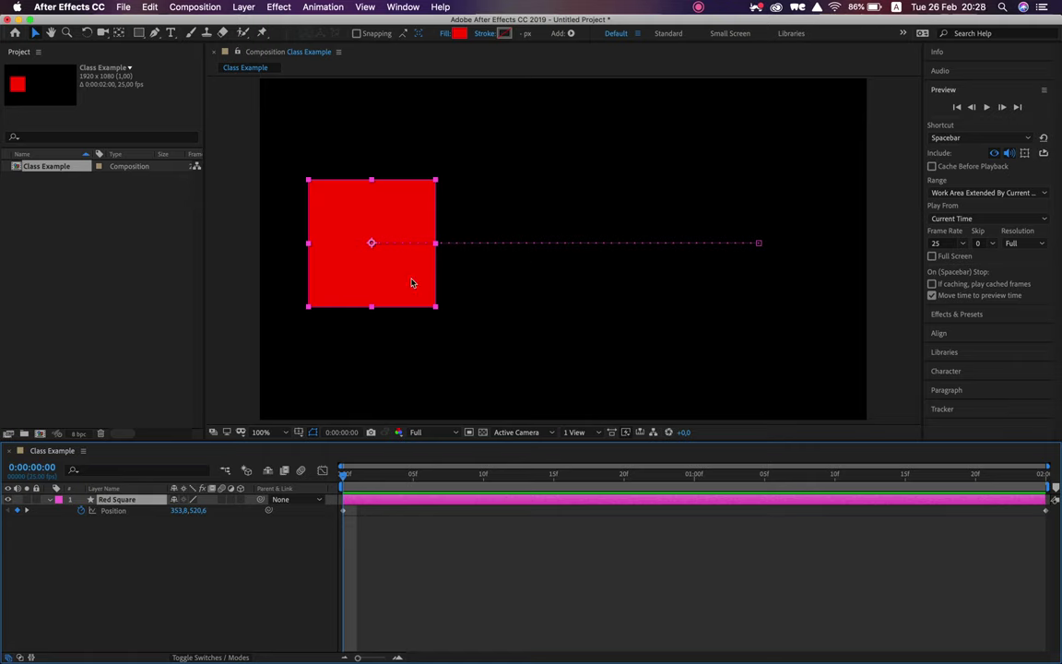
pyautogui.moveTo(343, 474); pyautogui.dragTo(291, 461)
# Step: Bend the Red Square's motion path into an S-curve, pulling the start keyframe's tangent upward and the end keyframe's tangent downward
pyautogui.click(343, 510)
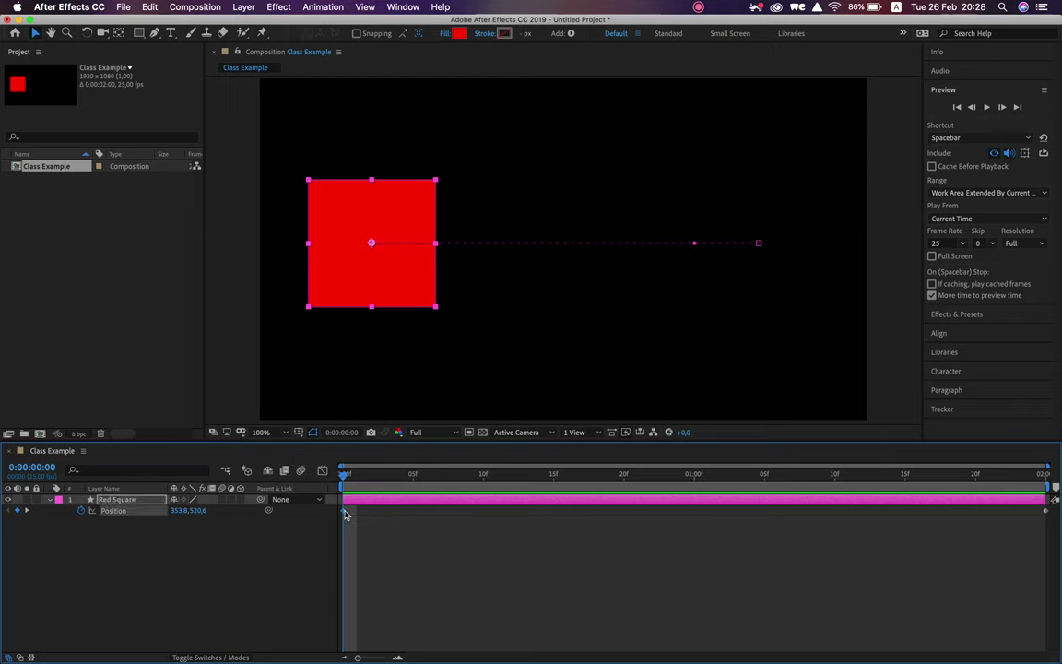
pyautogui.click(758, 243)
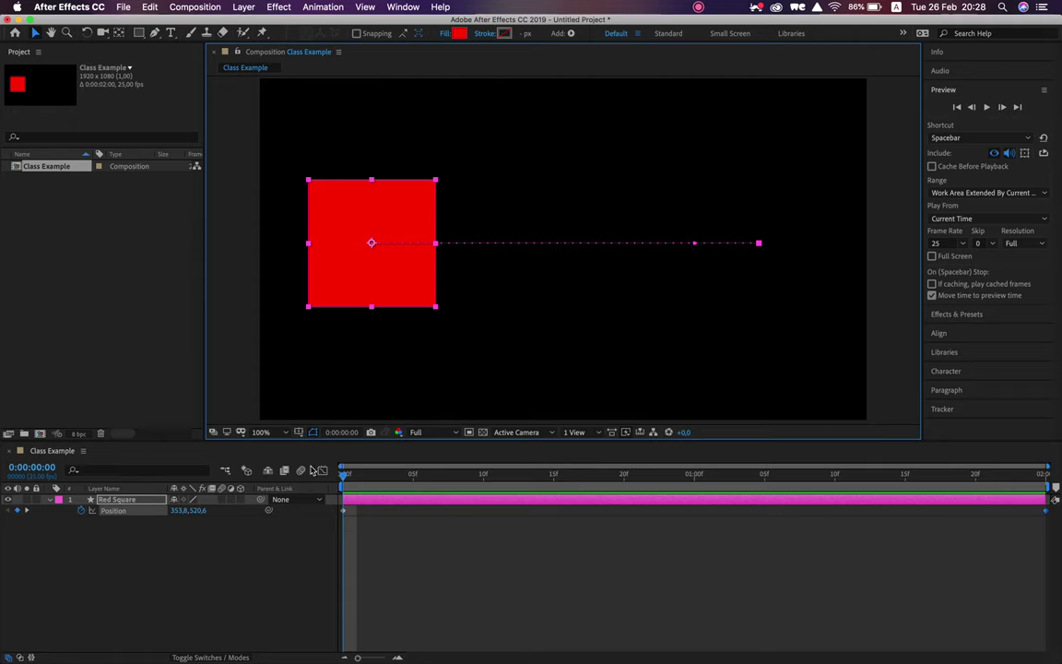
pyautogui.click(403, 475)
pyautogui.moveTo(403, 476); pyautogui.dragTo(700, 503)
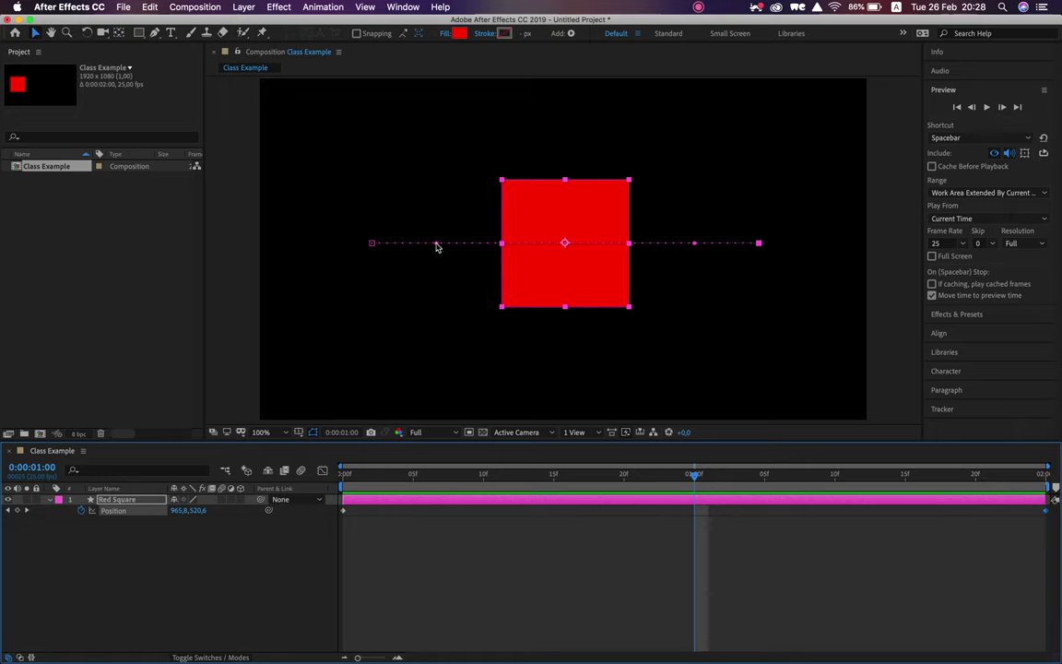
pyautogui.moveTo(437, 247); pyautogui.dragTo(459, 122)
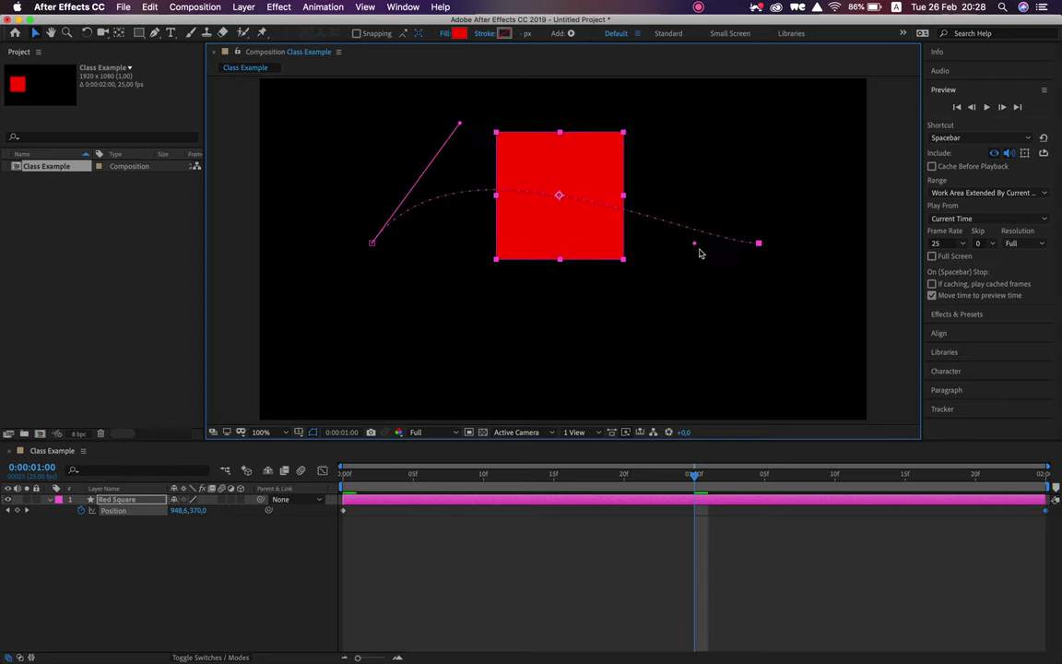
pyautogui.moveTo(689, 246); pyautogui.dragTo(631, 373)
# Step: Preview the curved motion, return to 0:00:00:00, and inspect the Red Square's motion path
pyautogui.press('space')
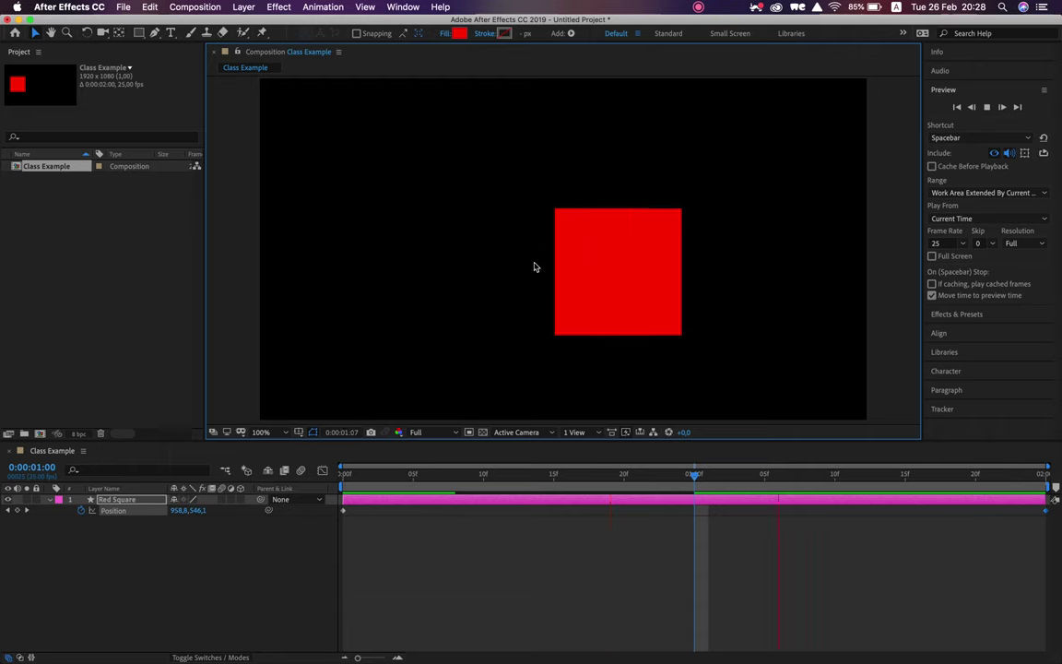
pyautogui.press('space')
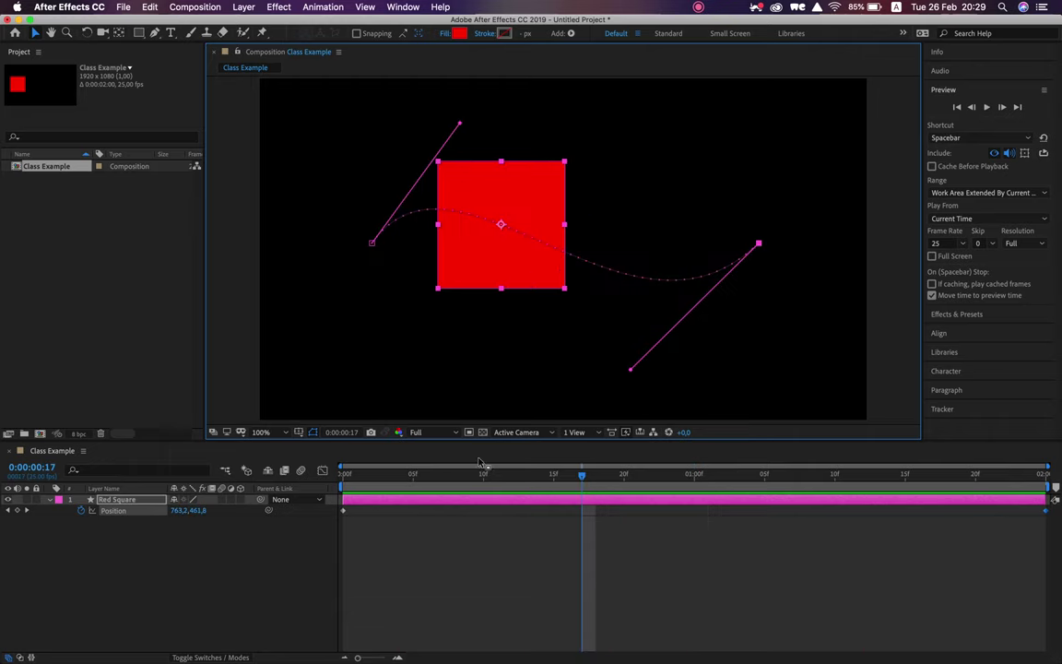
pyautogui.moveTo(583, 474); pyautogui.dragTo(342, 481)
pyautogui.click(386, 541)
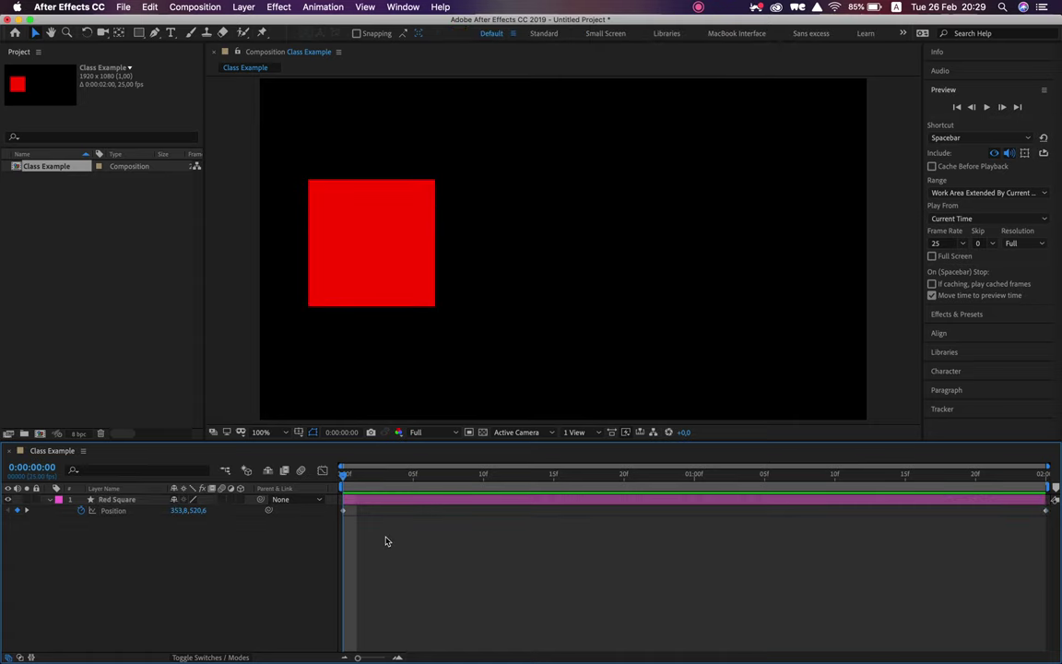
pyautogui.click(374, 502)
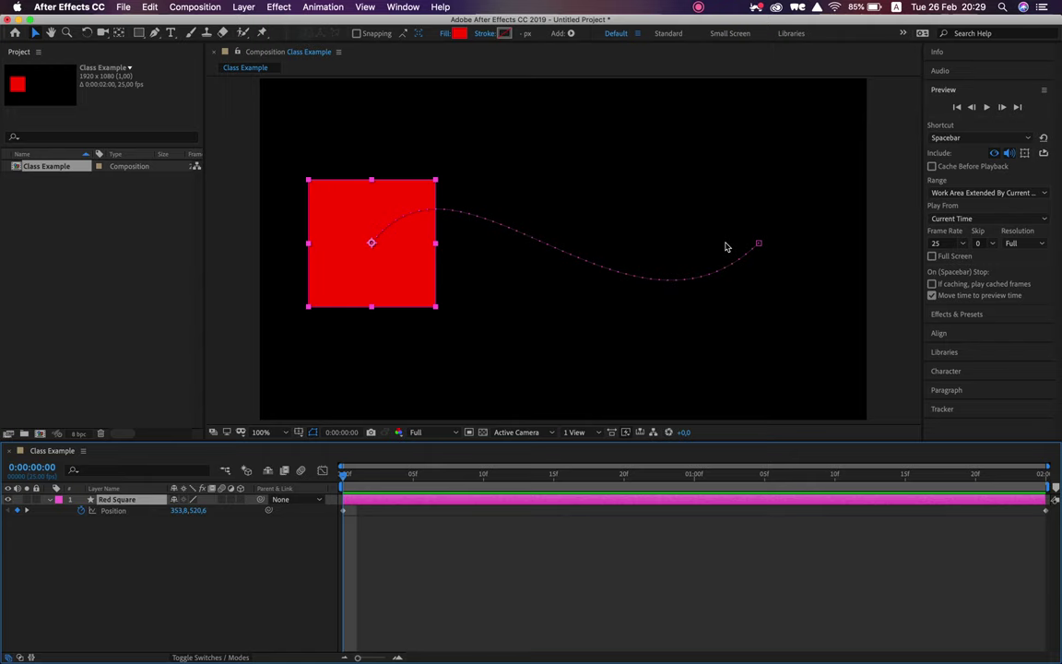
pyautogui.click(371, 532)
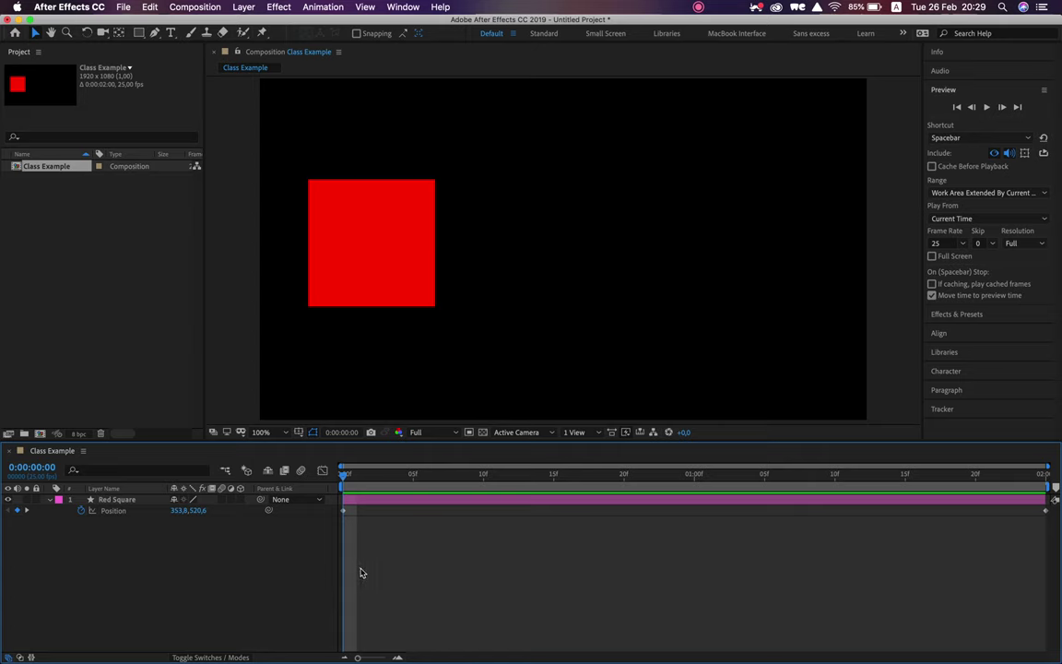
# Step: Apply Easy Ease to both of the Red Square's Position keyframes and preview the eased motion
pyautogui.moveTo(364, 544); pyautogui.dragTo(330, 505)
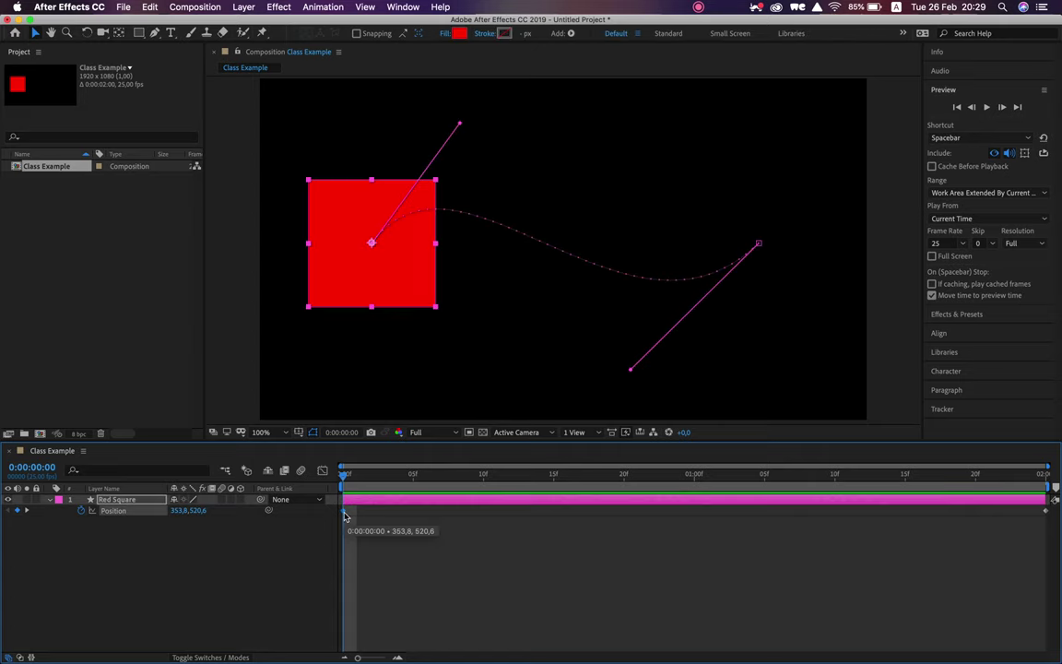
pyautogui.click(352, 524)
pyautogui.click(345, 512)
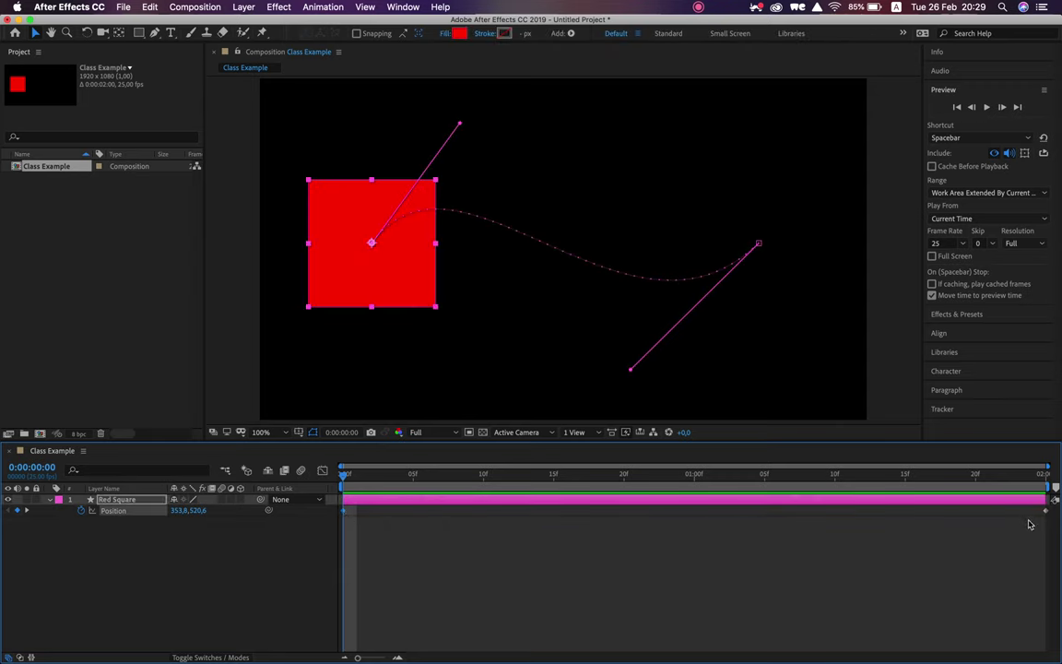
pyautogui.moveTo(1046, 517)
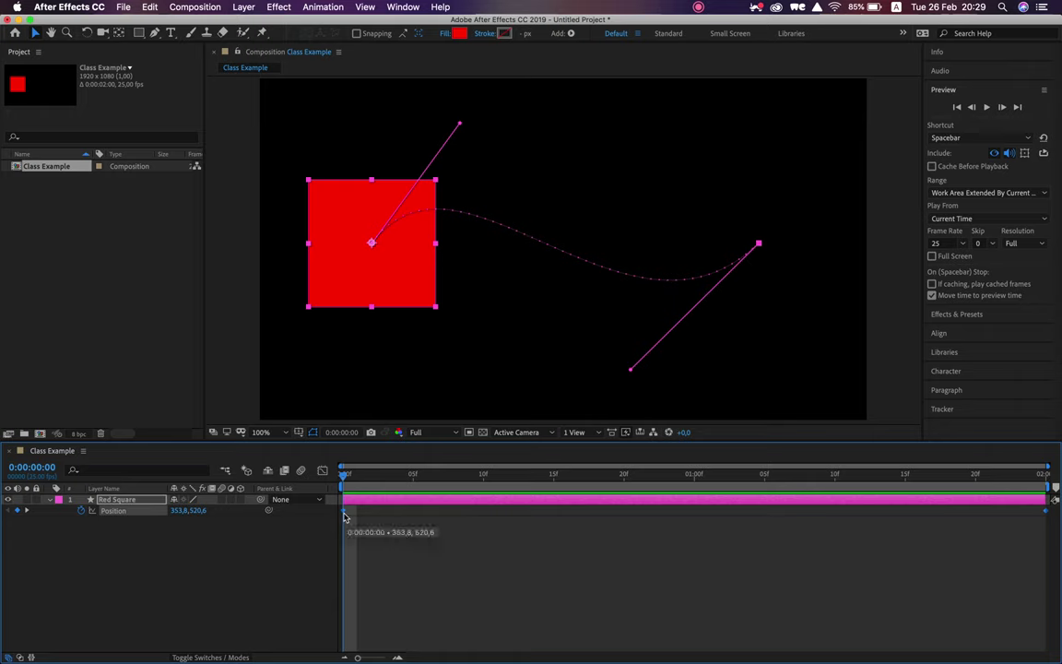
pyautogui.rightClick(369, 529)
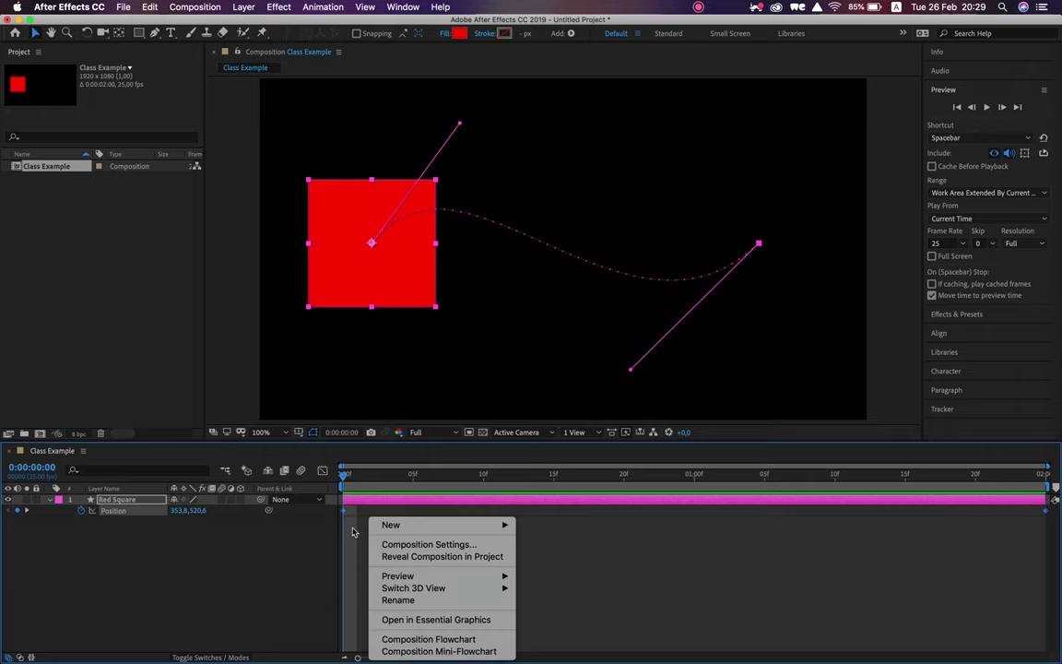
pyautogui.click(353, 531)
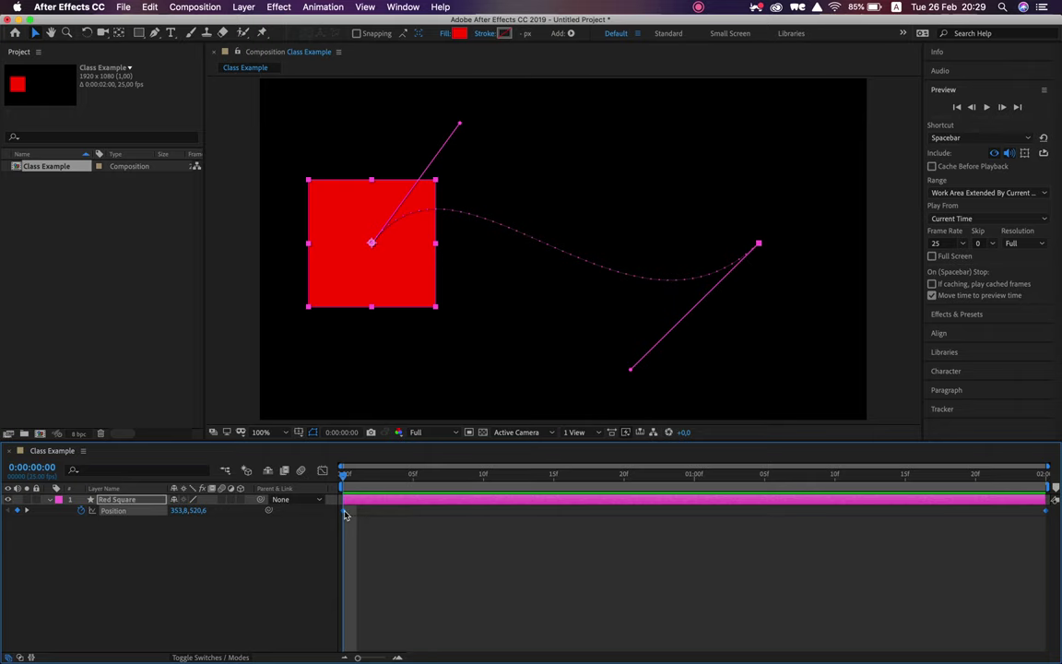
pyautogui.rightClick(346, 514)
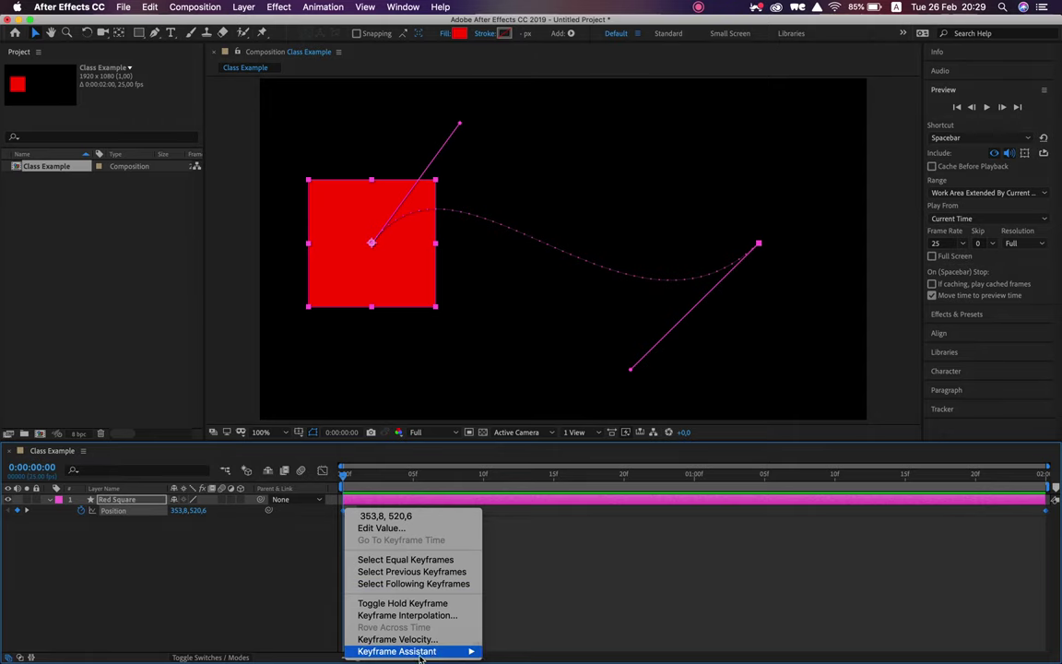
pyautogui.moveTo(421, 655)
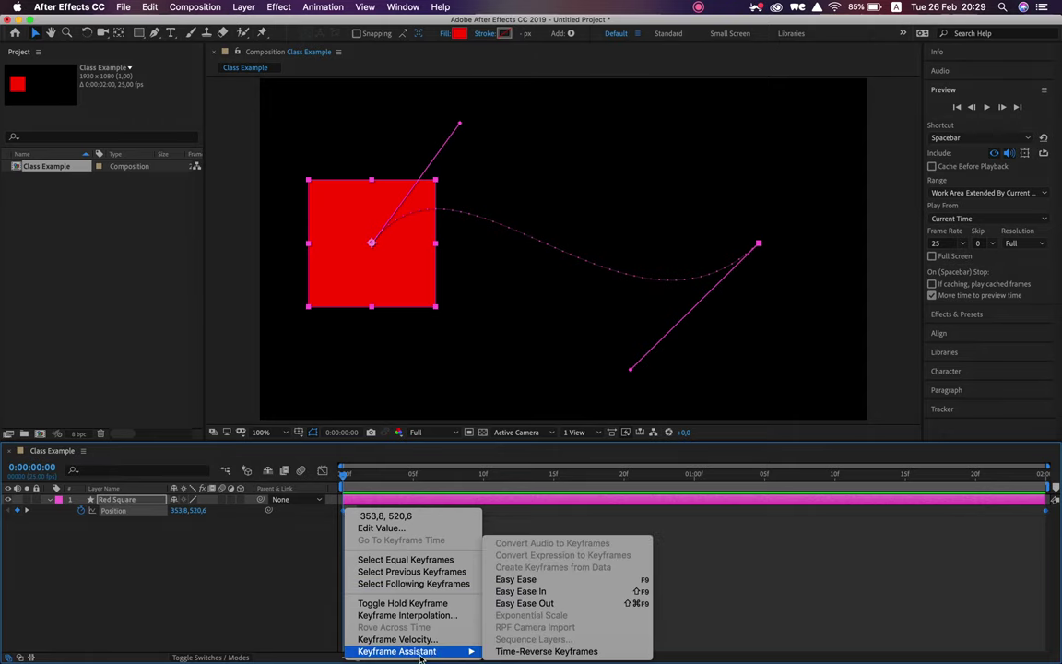
pyautogui.click(532, 579)
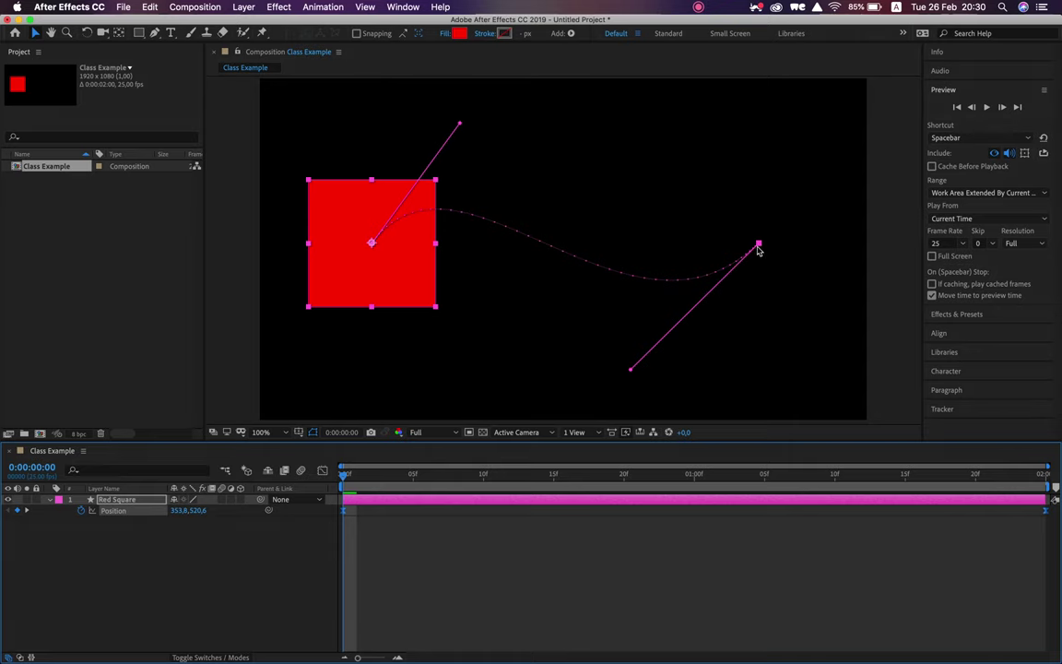
pyautogui.press('space')
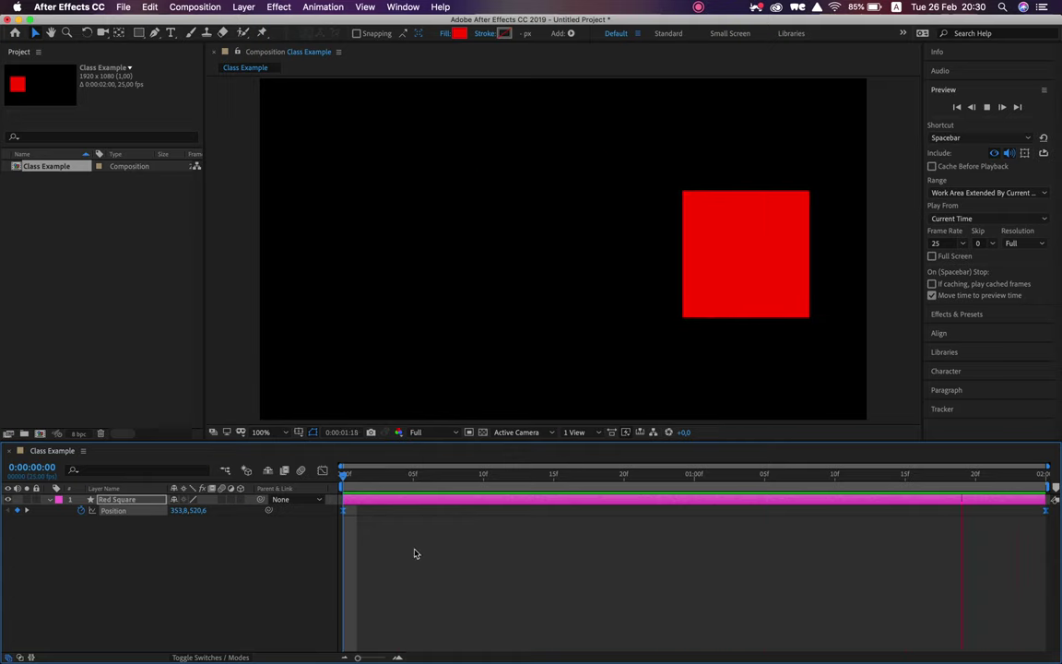
pyautogui.press('space')
# Step: Select the first Position keyframe and display the Red Square's speed graph in the Graph Editor
pyautogui.click(347, 516)
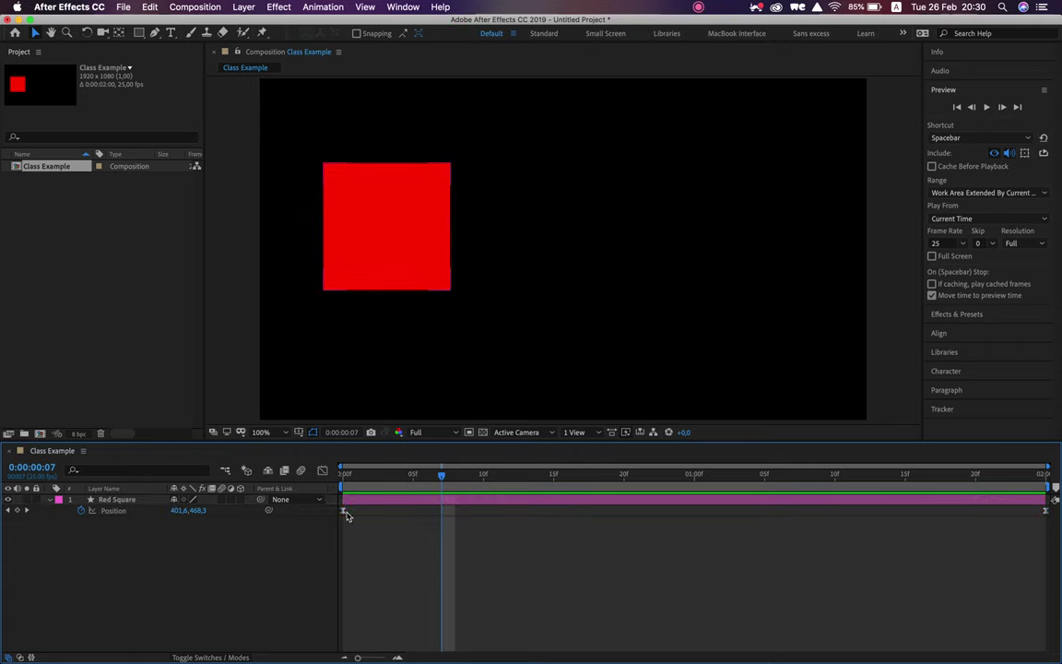
pyautogui.click(343, 512)
pyautogui.click(321, 470)
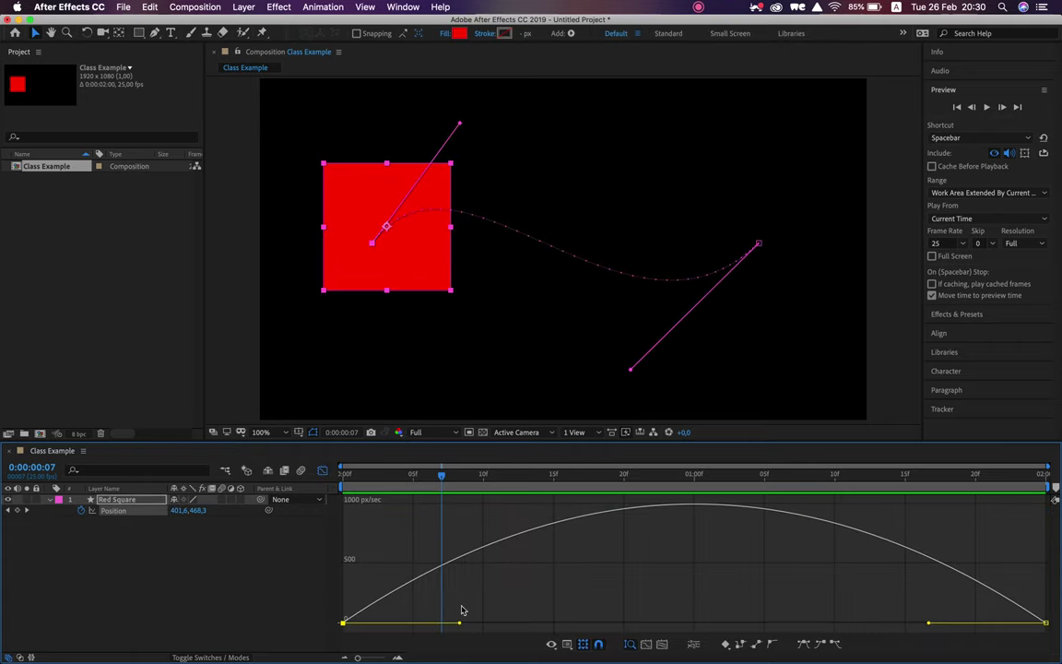
pyautogui.click(323, 471)
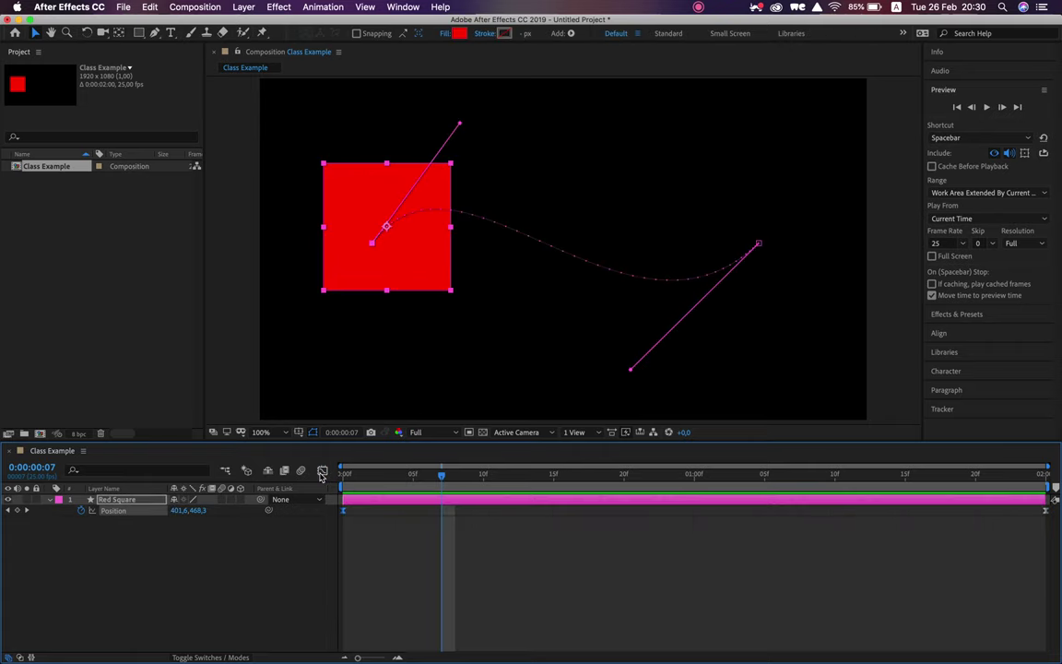
pyautogui.click(321, 471)
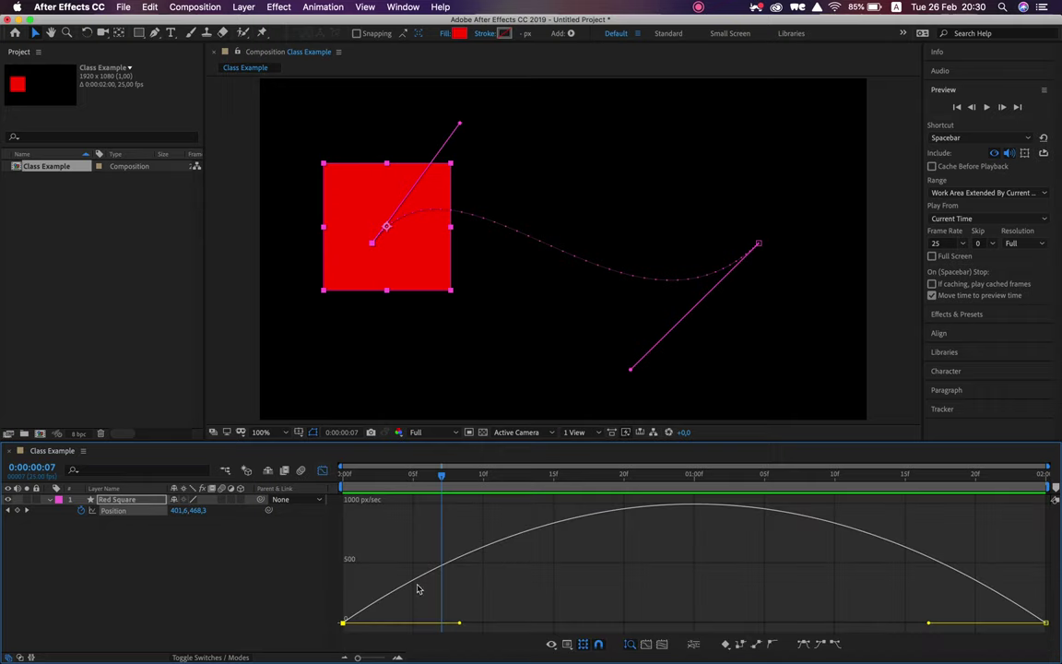
# Step: Extend the end keyframe's speed handle to about 0:00:01:00, preview the motion, and extend the start keyframe's handle to about frame 24
pyautogui.moveTo(929, 626); pyautogui.dragTo(693, 623)
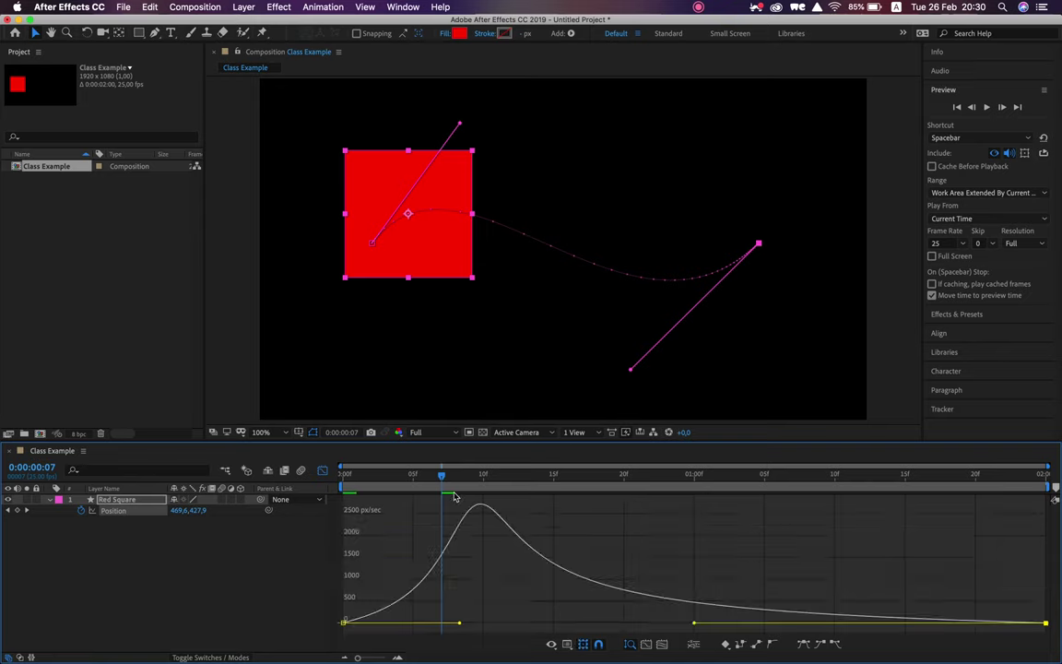
pyautogui.press('Home')
pyautogui.press('space')
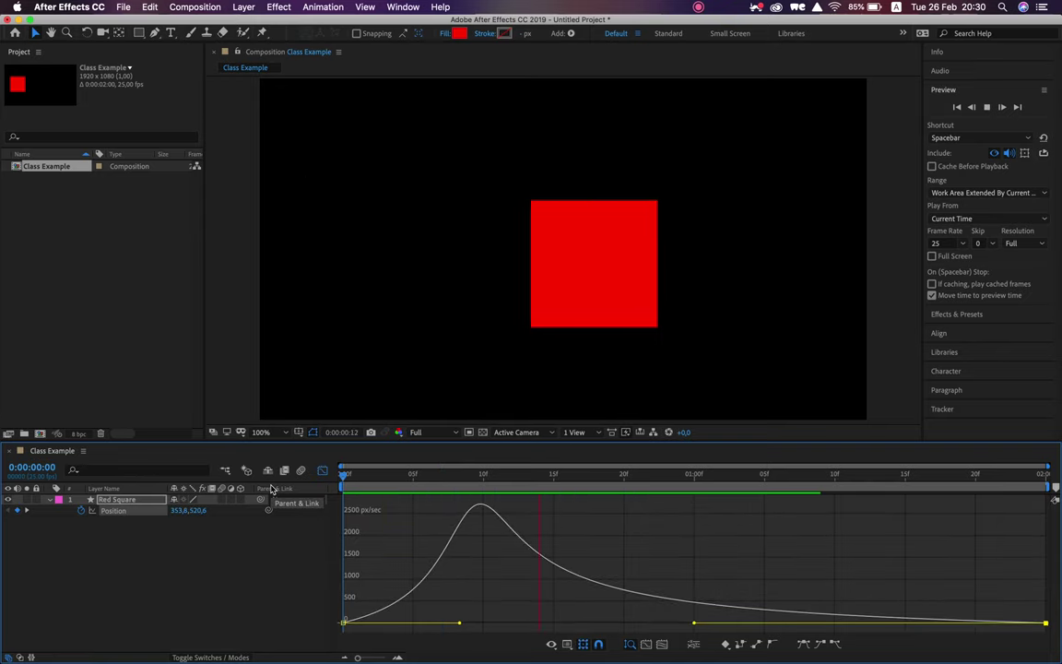
pyautogui.press('space')
pyautogui.moveTo(461, 626); pyautogui.dragTo(679, 624)
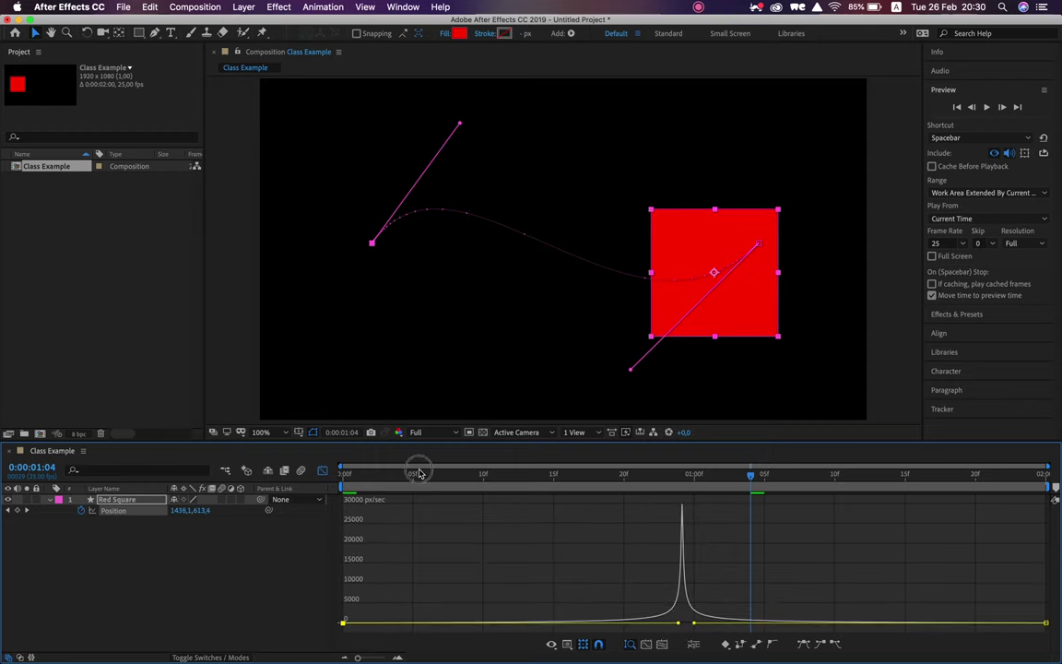
# Step: Preview the adjusted speed curve from 0:00:00:00 and return from the Graph Editor to the layer bar view
pyautogui.press('Home')
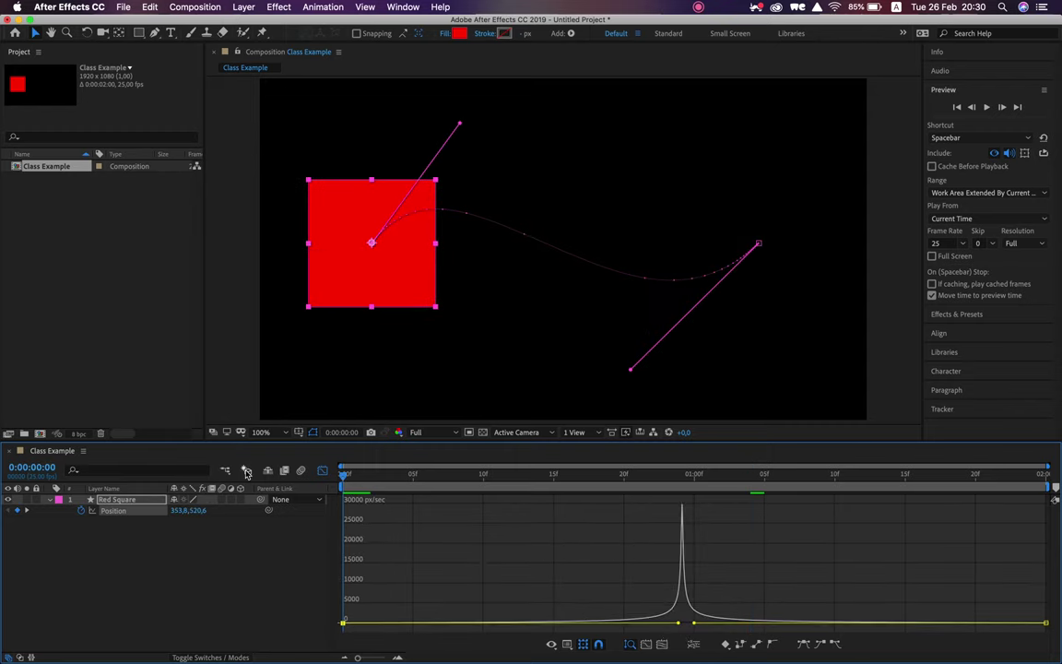
pyautogui.press('space')
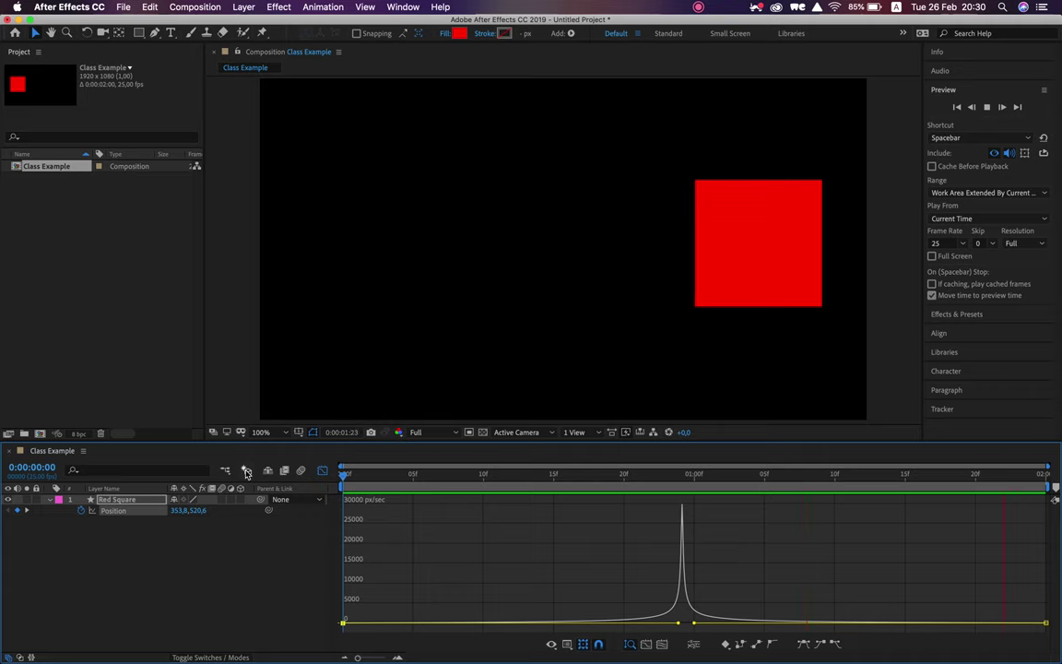
pyautogui.press('space')
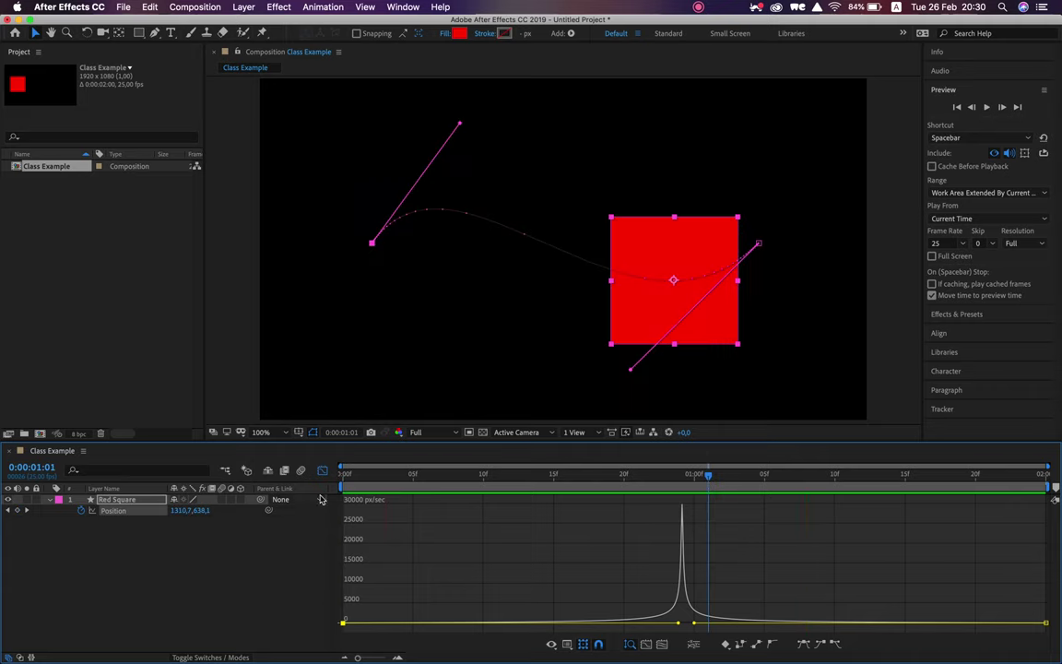
pyautogui.hotkey('shift', 'F3')
pyautogui.click(420, 540)
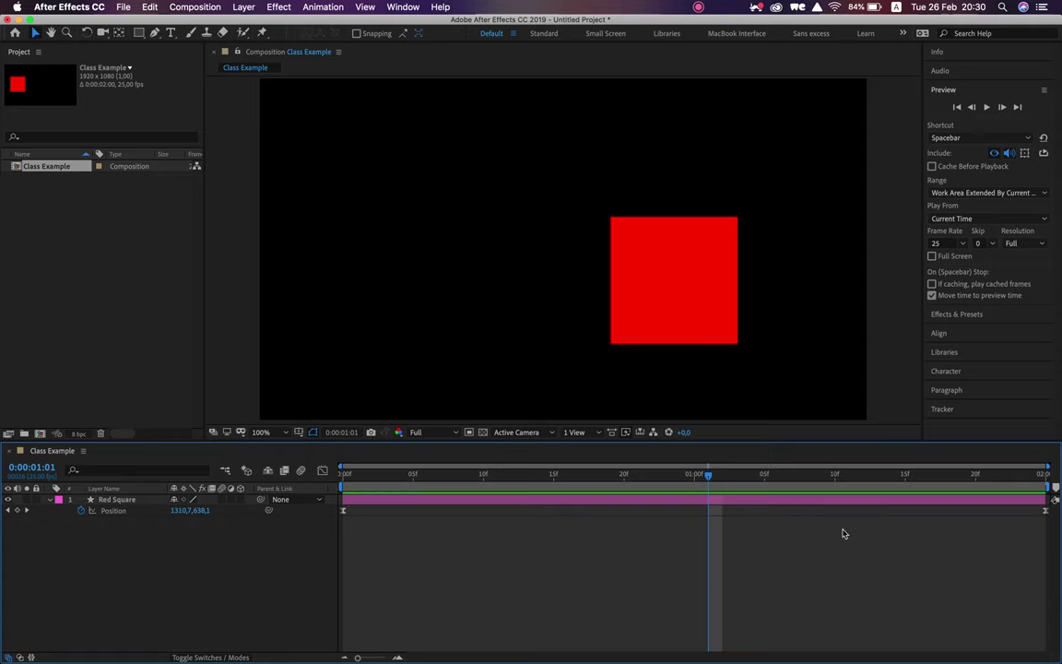
# Step: Reapply Easy Ease to both of the Red Square's Position keyframes, preview the motion and deselect the layer
pyautogui.click(945, 499)
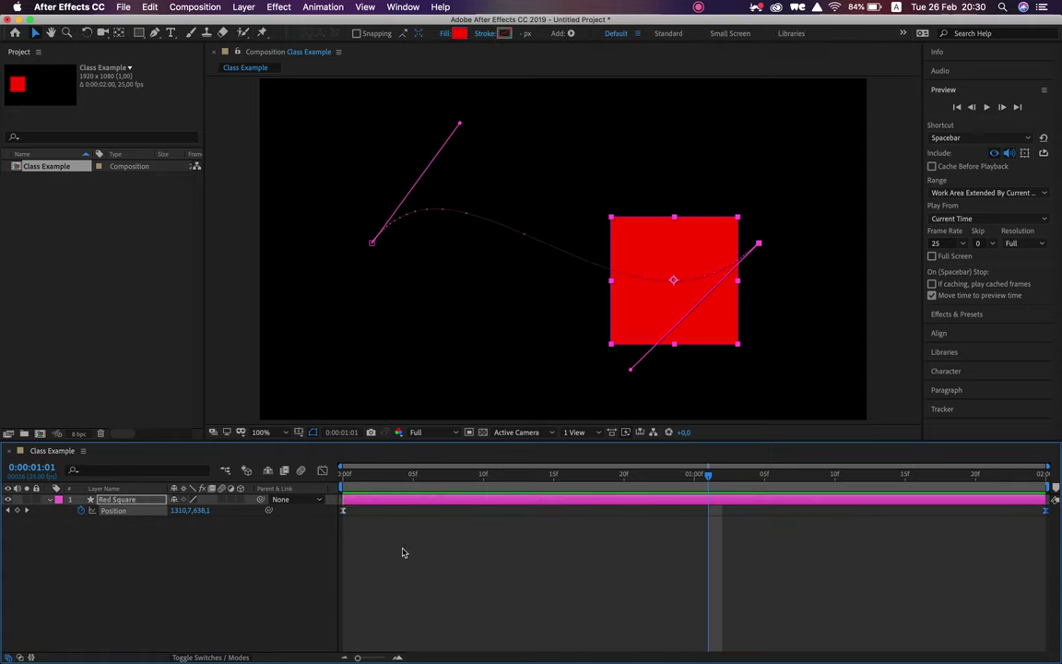
pyautogui.click(342, 510)
pyautogui.rightClick(342, 511)
pyautogui.moveTo(414, 650)
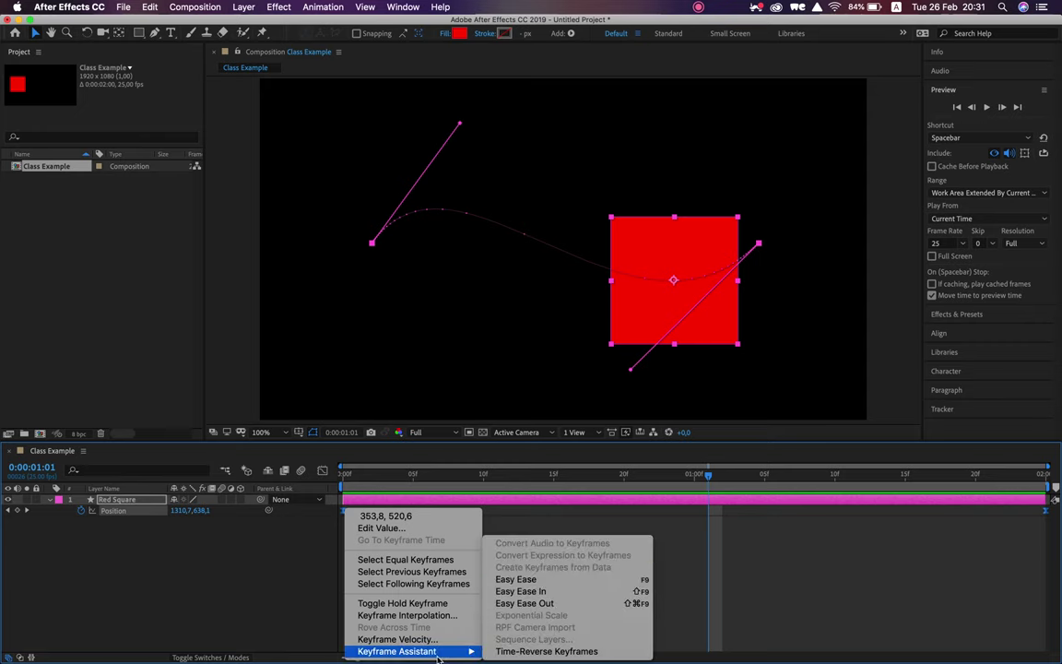
pyautogui.click(535, 579)
pyautogui.press('space')
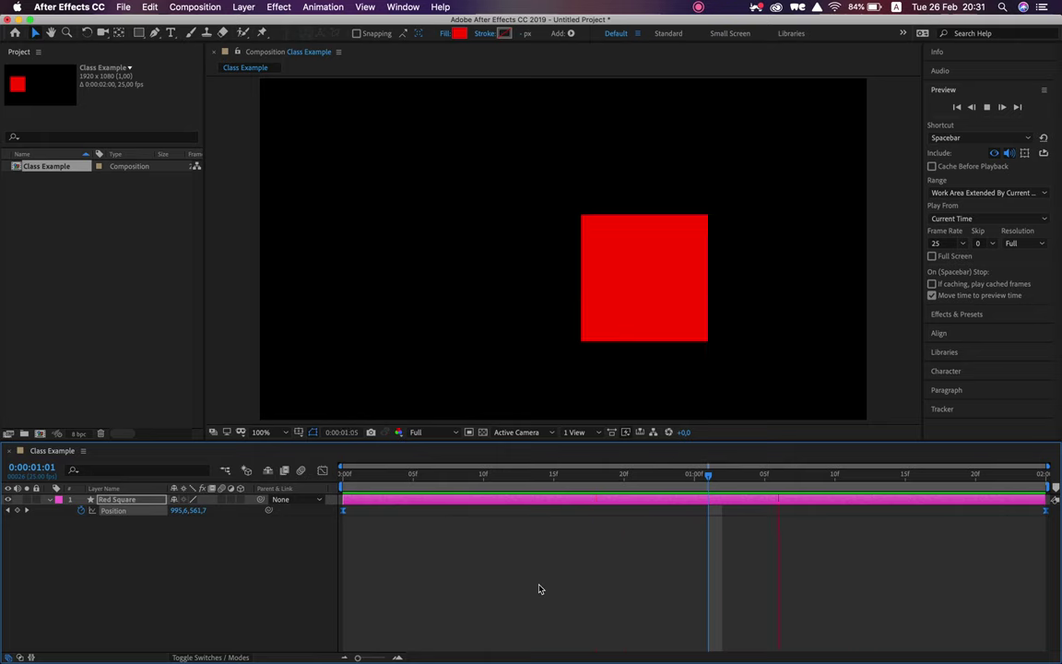
pyautogui.press('space')
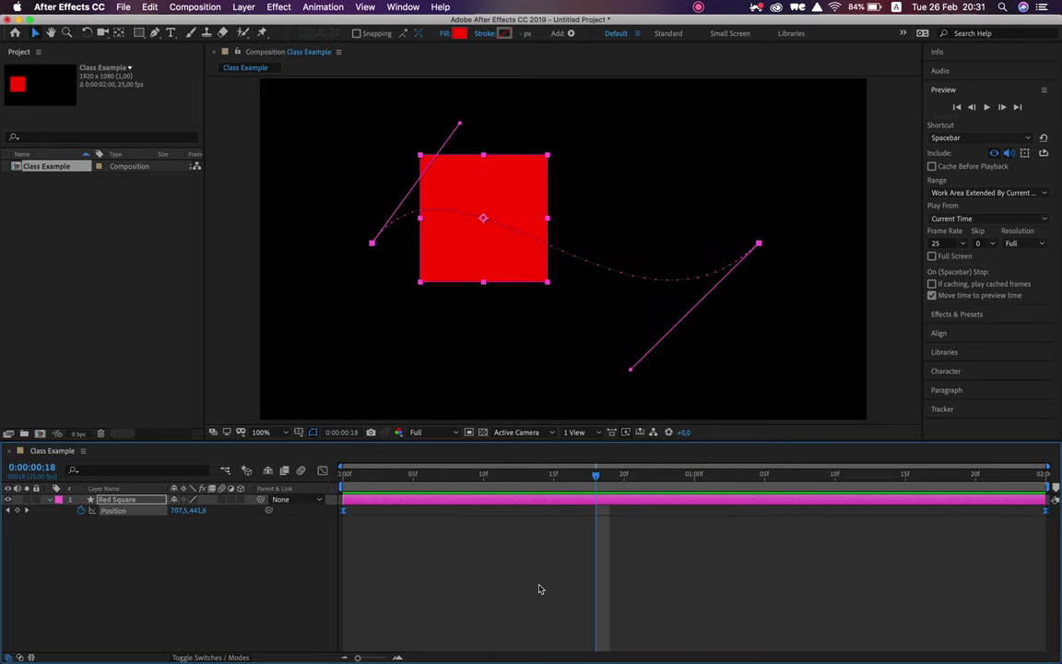
pyautogui.click(540, 589)
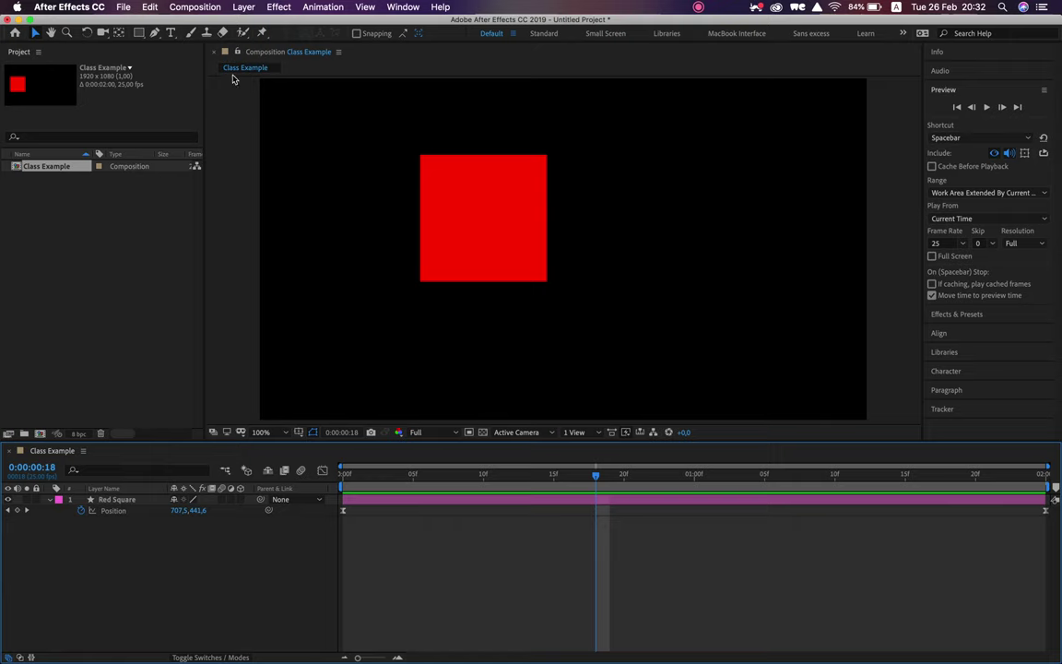
# Step: Add the Class Example composition to the Render Queue and compare the queue with the composition's timeline
pyautogui.click(123, 7)
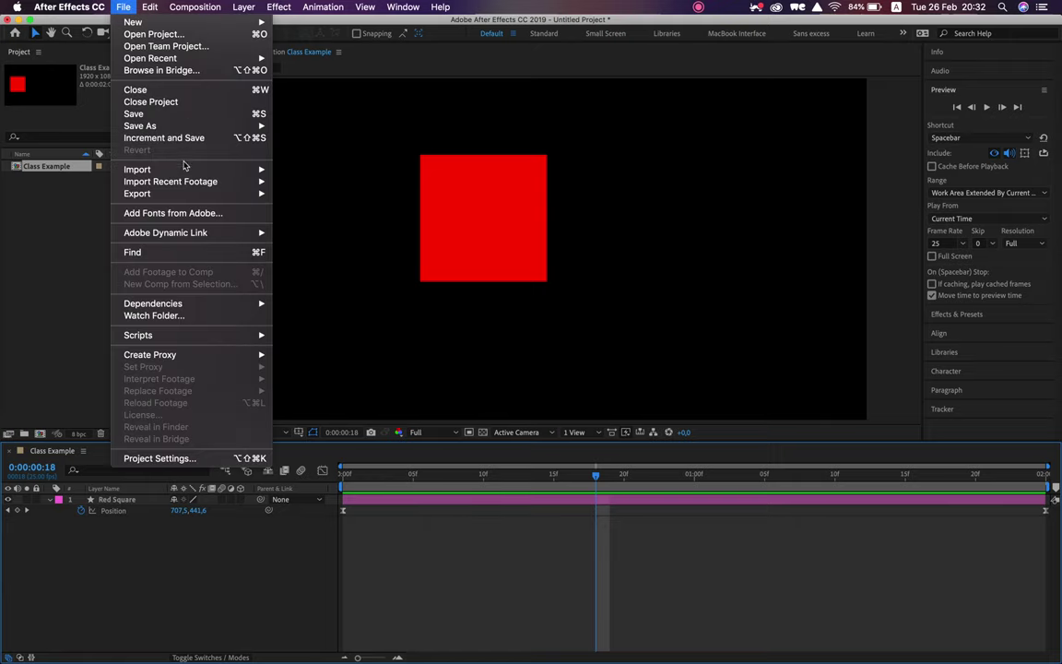
pyautogui.moveTo(190, 197)
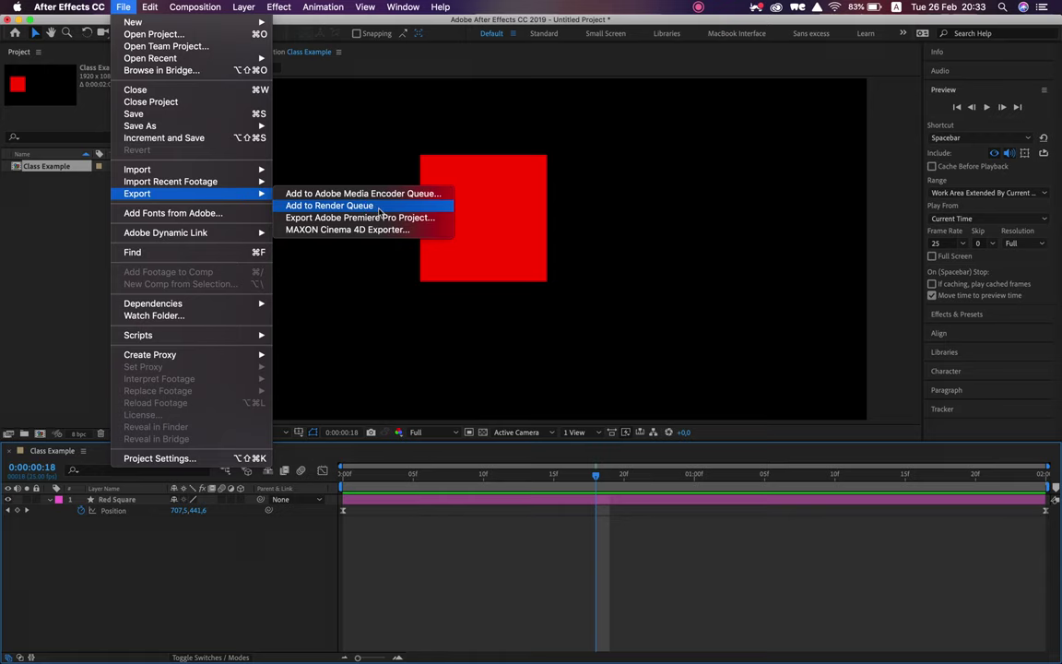
pyautogui.click(379, 212)
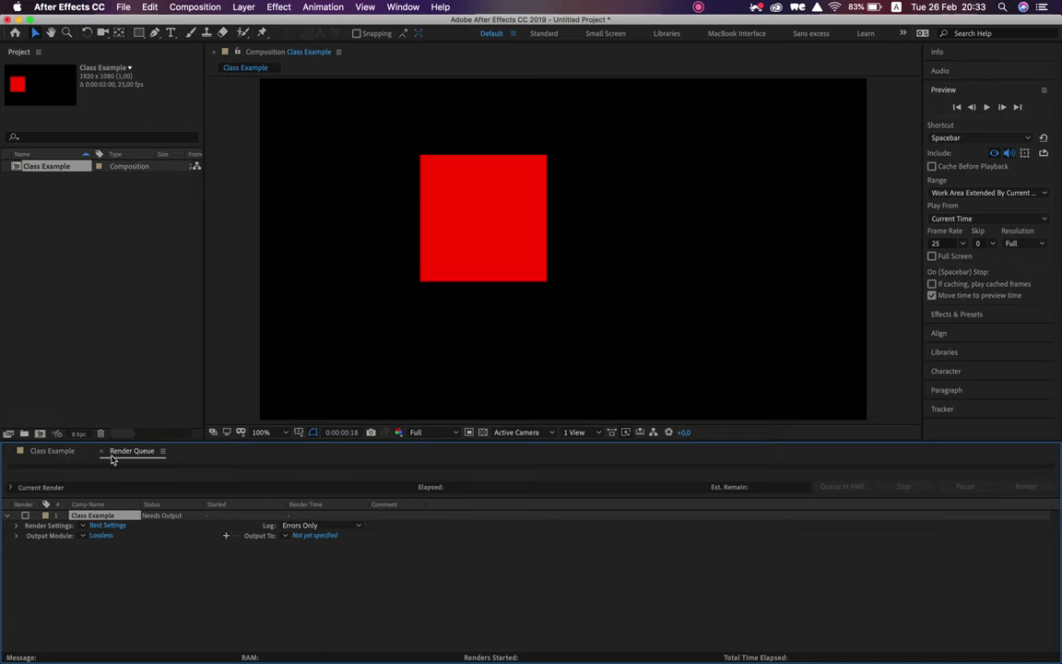
pyautogui.click(71, 453)
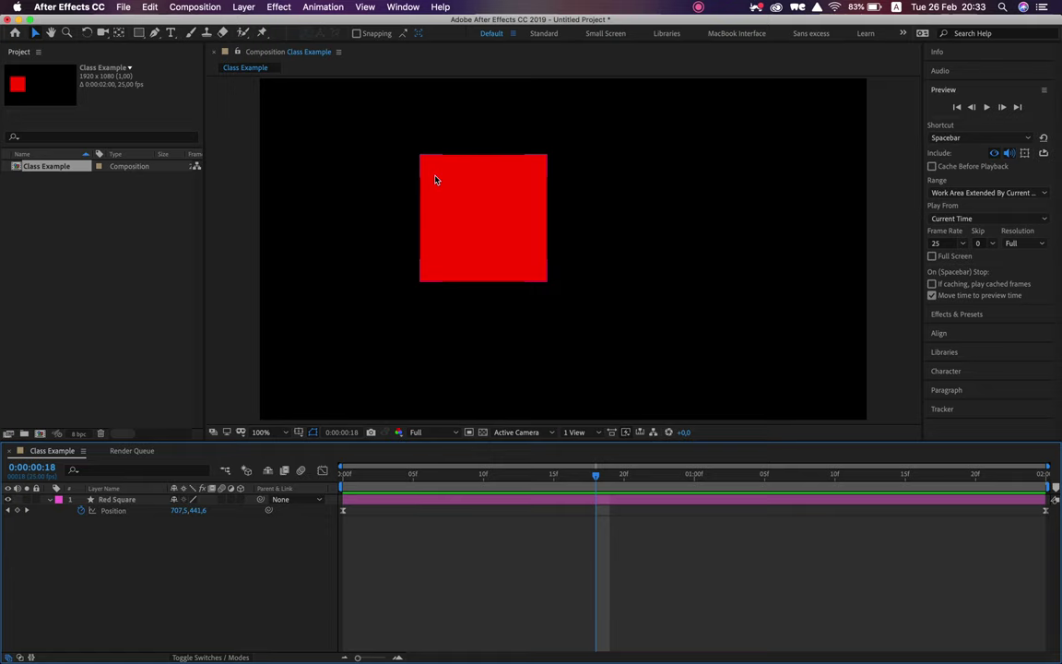
pyautogui.click(132, 451)
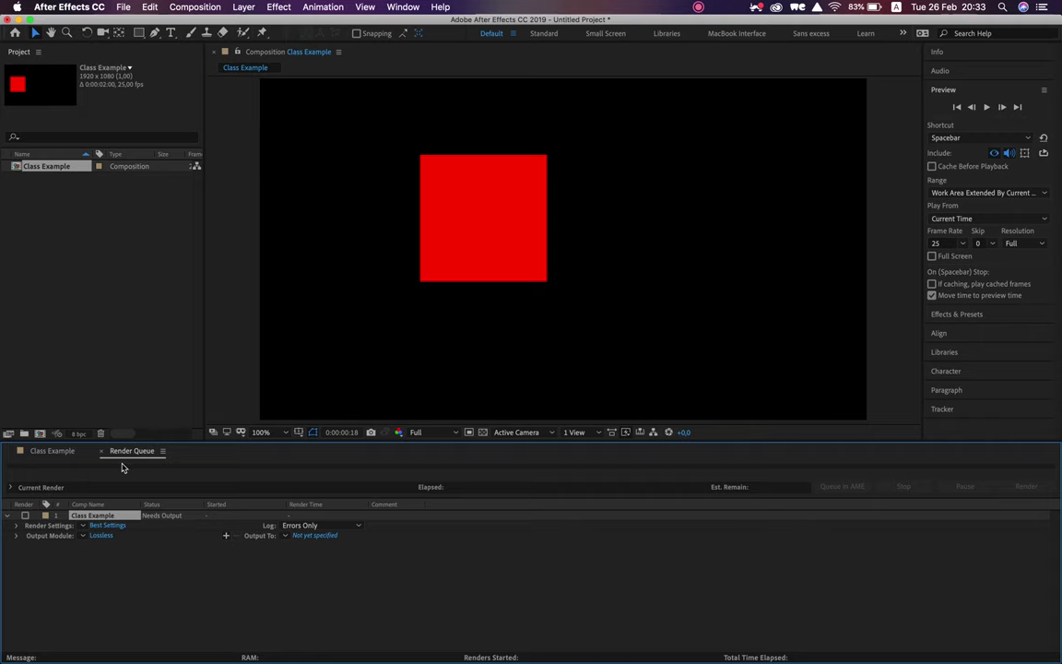
pyautogui.click(55, 451)
pyautogui.click(115, 451)
pyautogui.click(58, 451)
pyautogui.click(111, 451)
# Step: Accept the render settings with Best quality and Full resolution, and set the output module to QuickTime format with the Animation codec
pyautogui.click(109, 525)
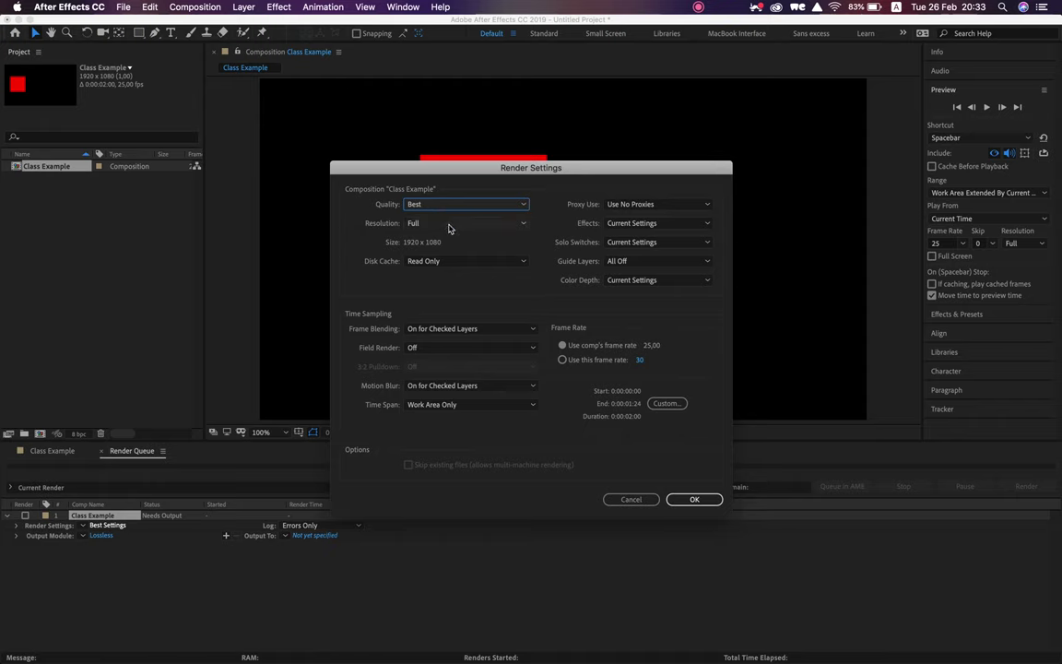
pyautogui.click(690, 500)
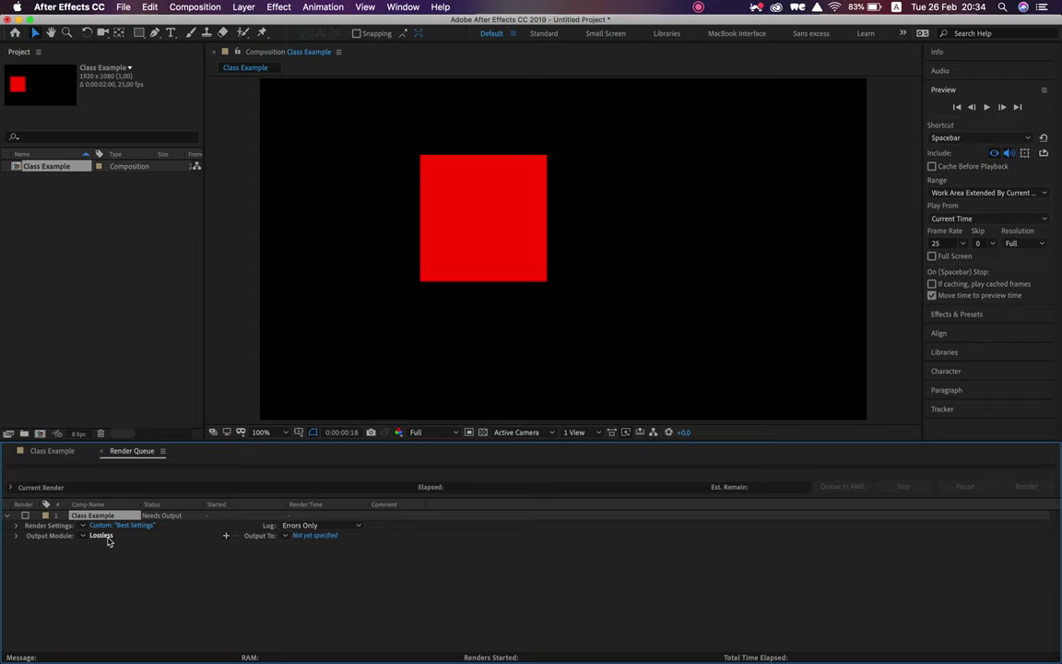
pyautogui.click(108, 541)
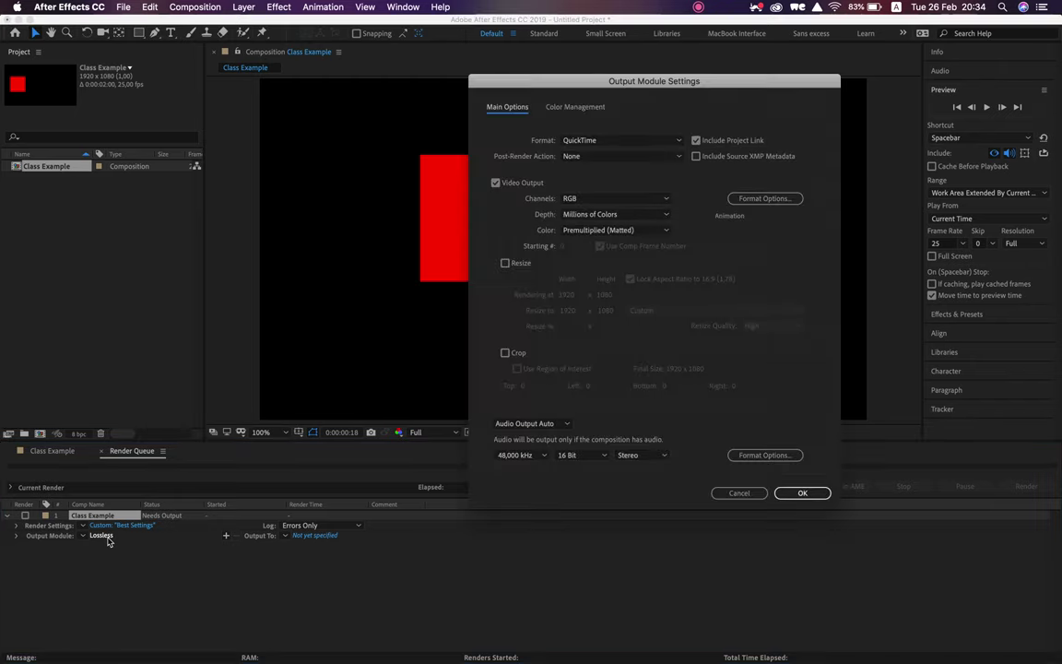
pyautogui.click(608, 140)
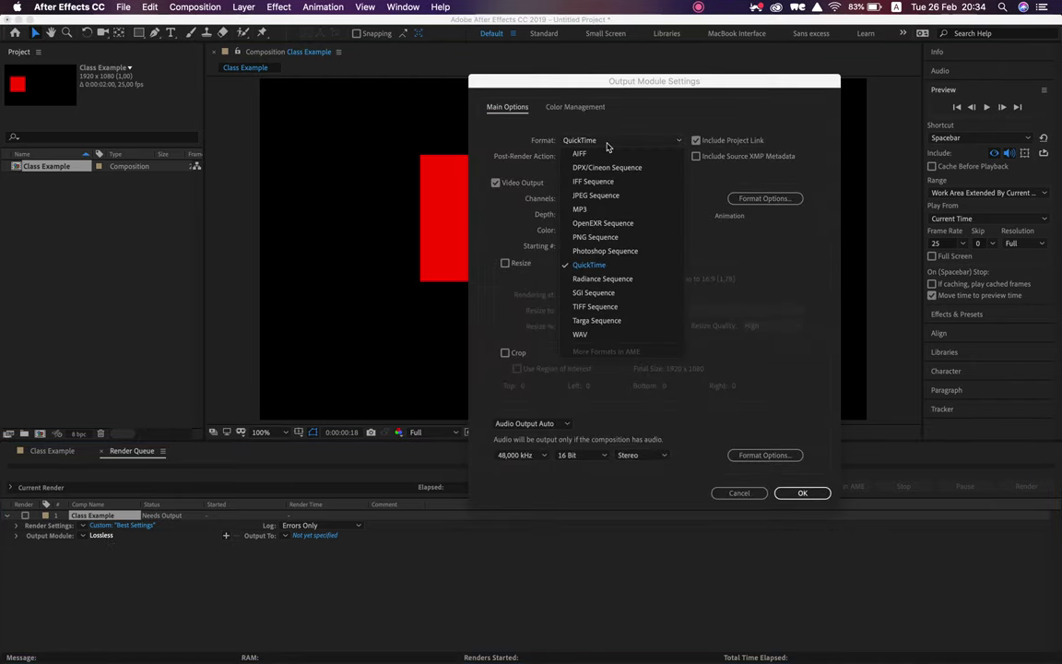
pyautogui.click(623, 266)
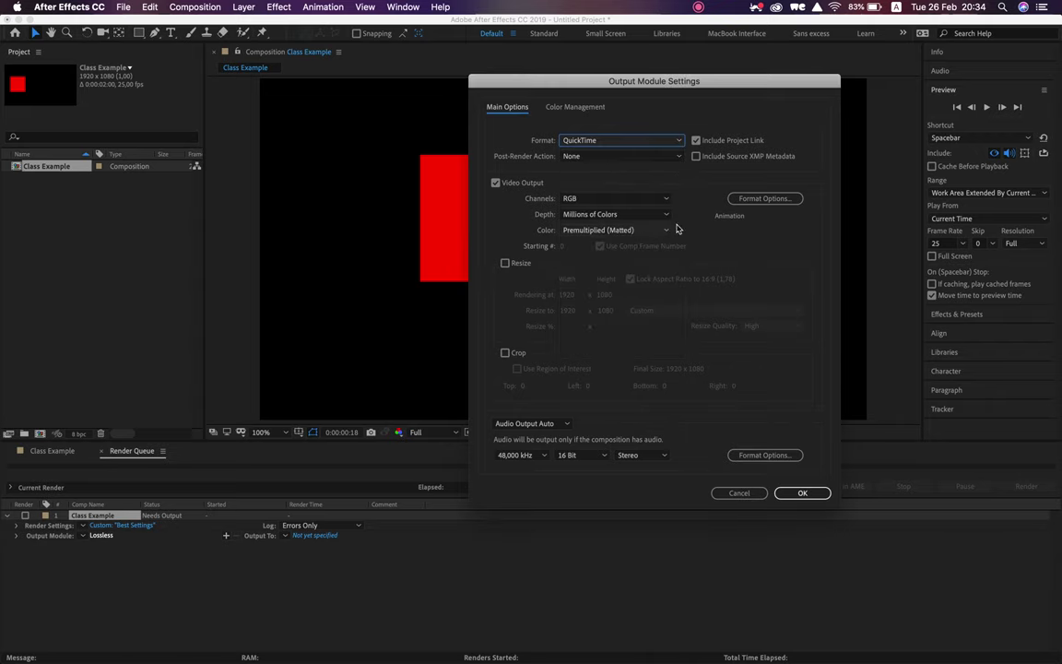
pyautogui.click(751, 201)
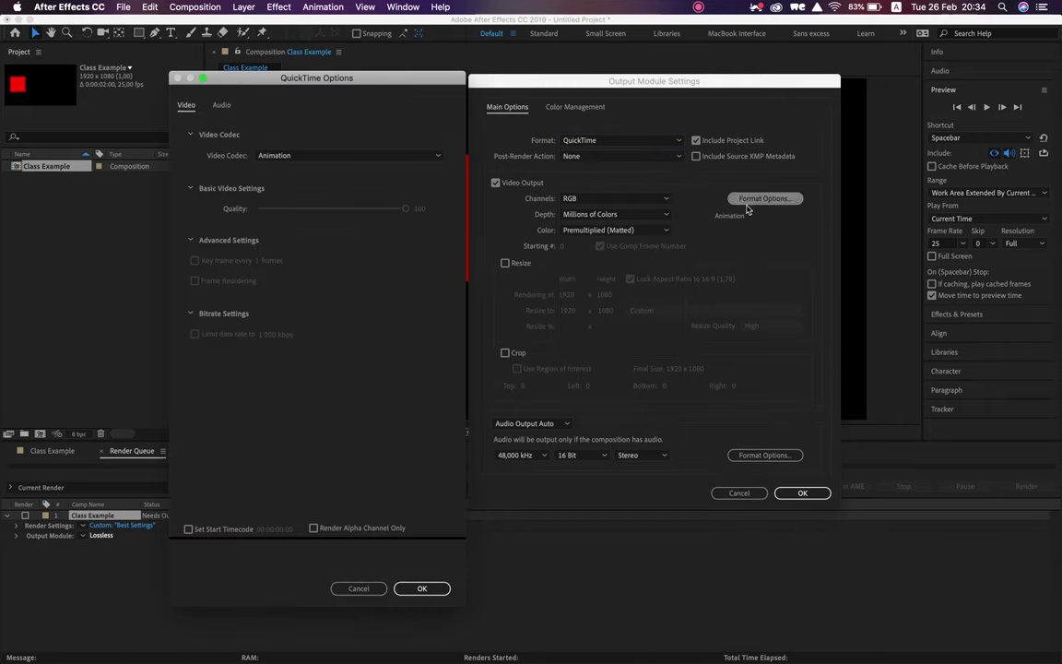
pyautogui.click(306, 157)
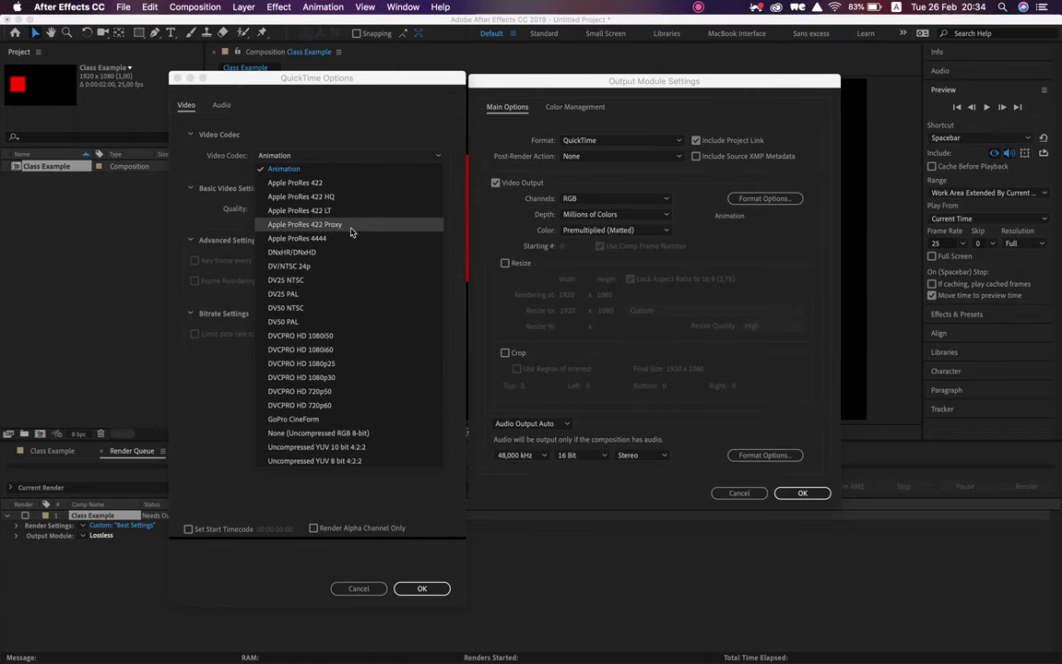
pyautogui.click(288, 170)
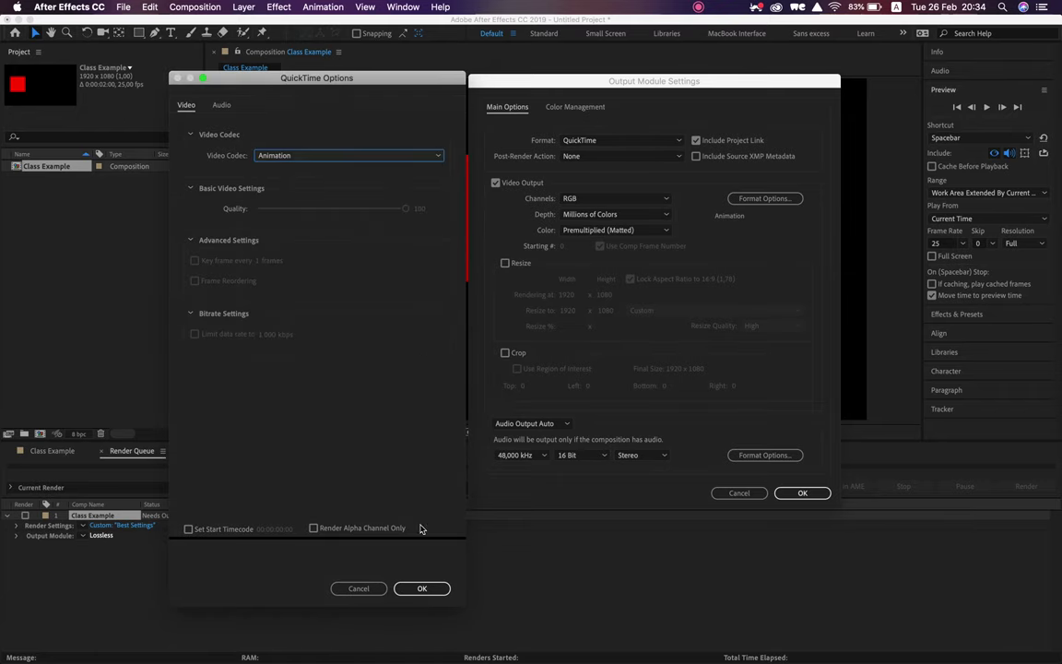
pyautogui.click(422, 588)
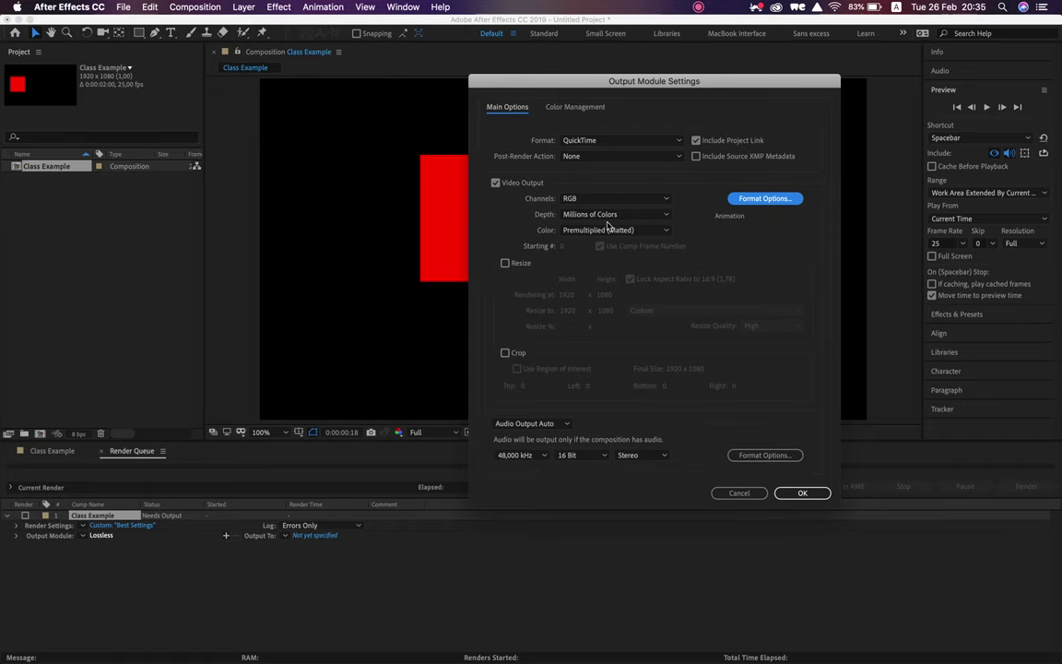
pyautogui.click(800, 493)
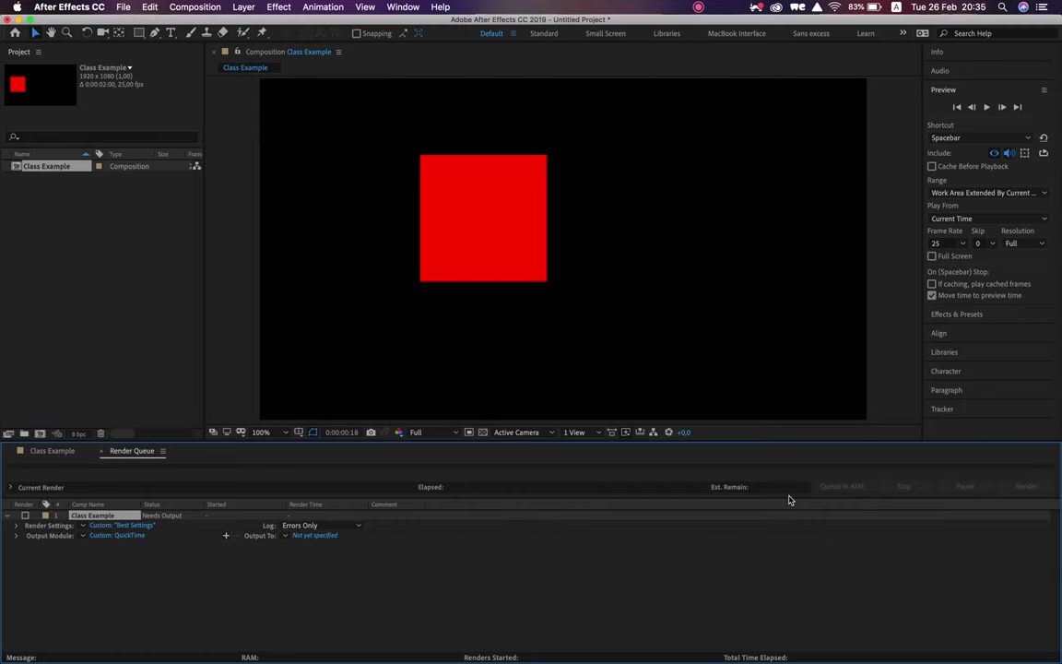
# Step: Create an MD100 folder in Documents with a Renders subfolder inside it as the render's output location
pyautogui.moveTo(304, 613)
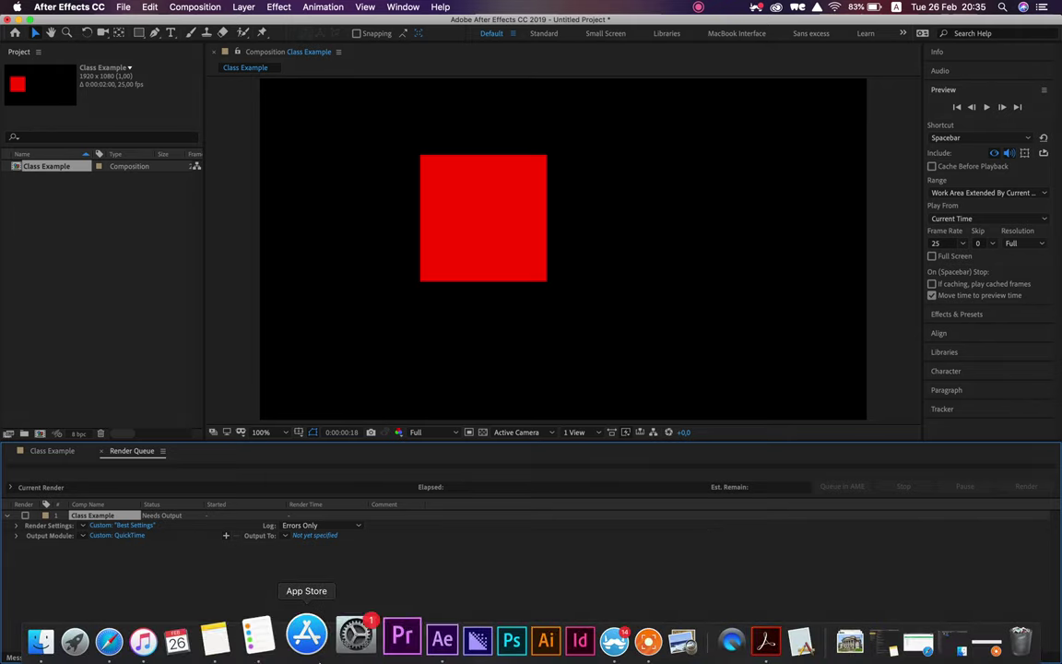
pyautogui.click(321, 537)
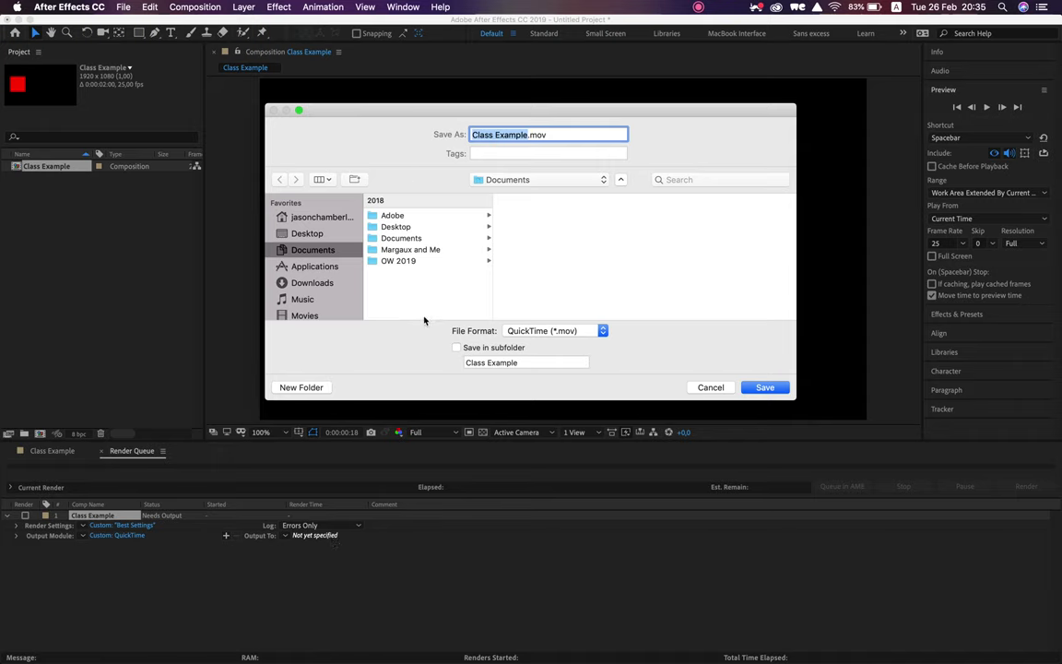
pyautogui.click(313, 234)
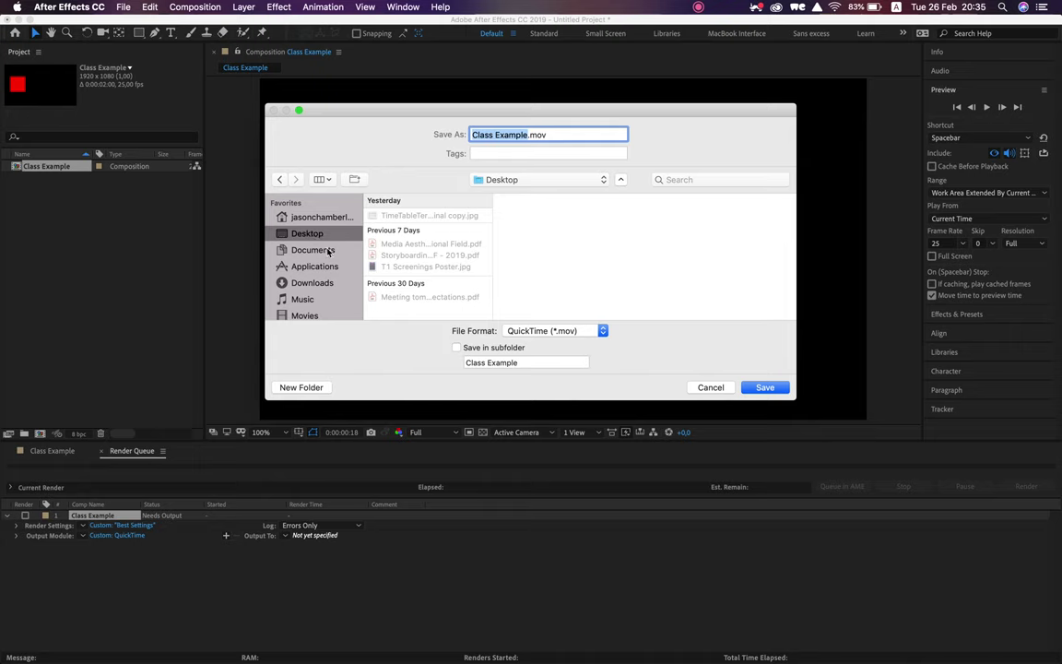
pyautogui.click(329, 252)
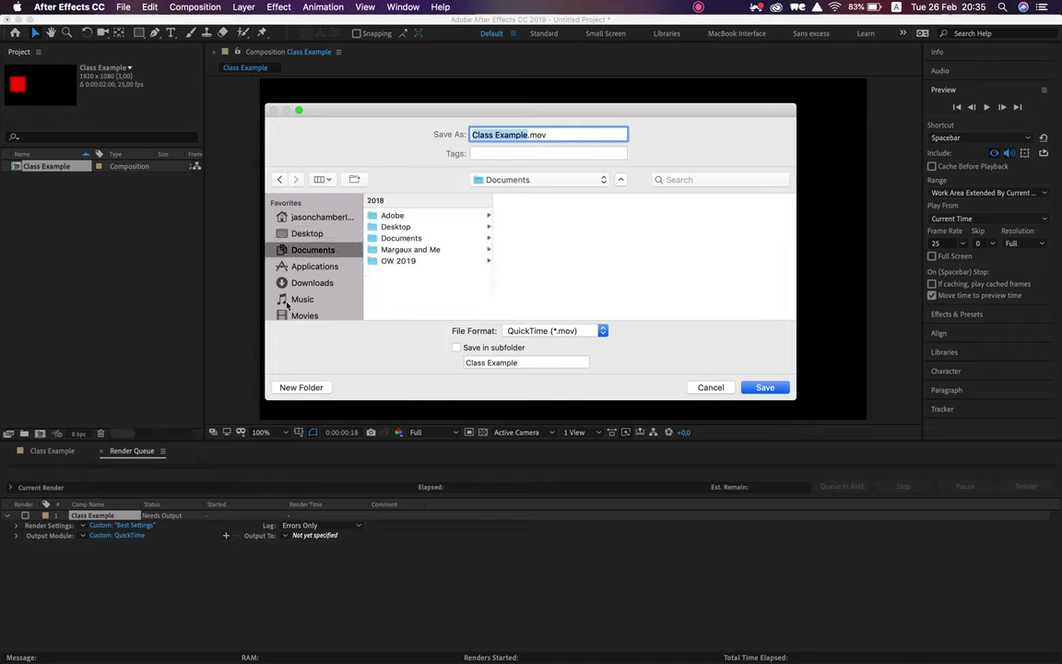
pyautogui.click(300, 388)
pyautogui.write('MD100')
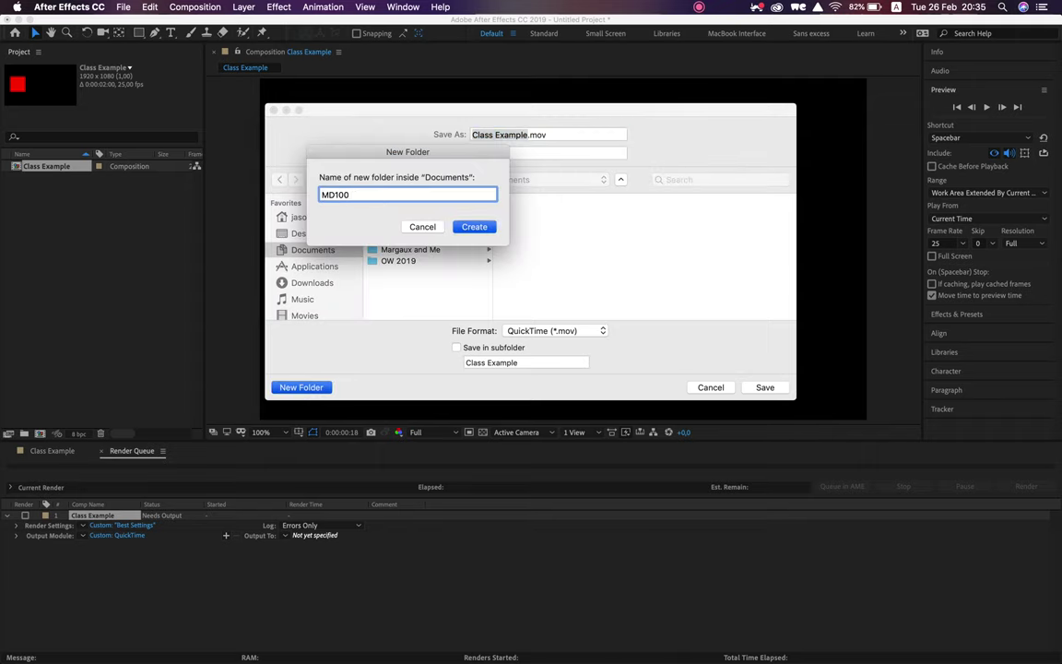
pyautogui.press('Return')
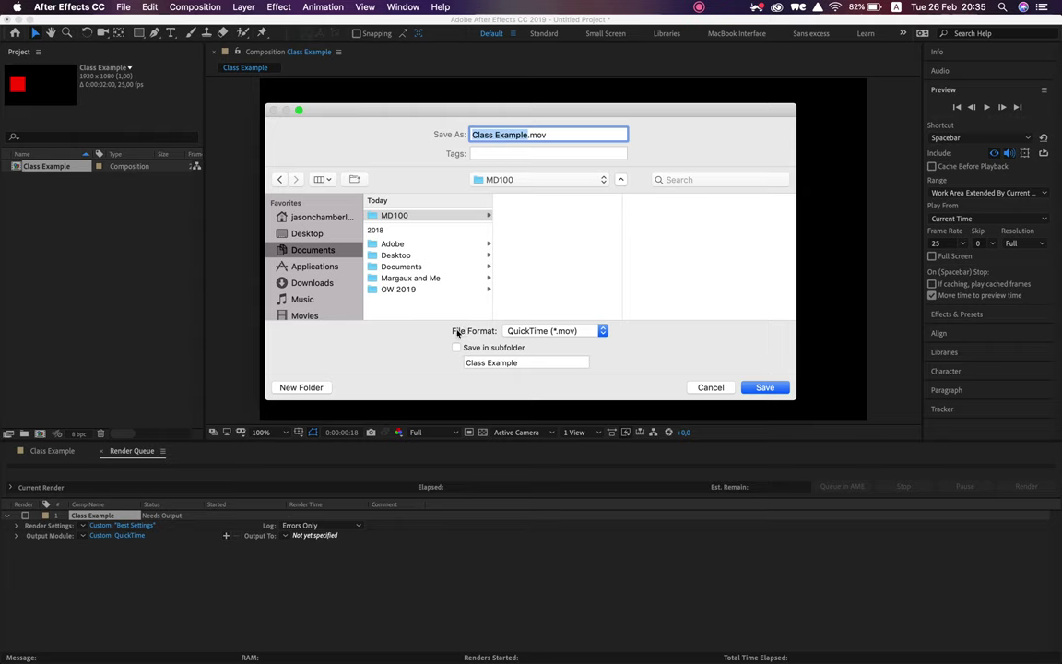
pyautogui.click(312, 388)
pyautogui.write('Renders')
pyautogui.press('Return')
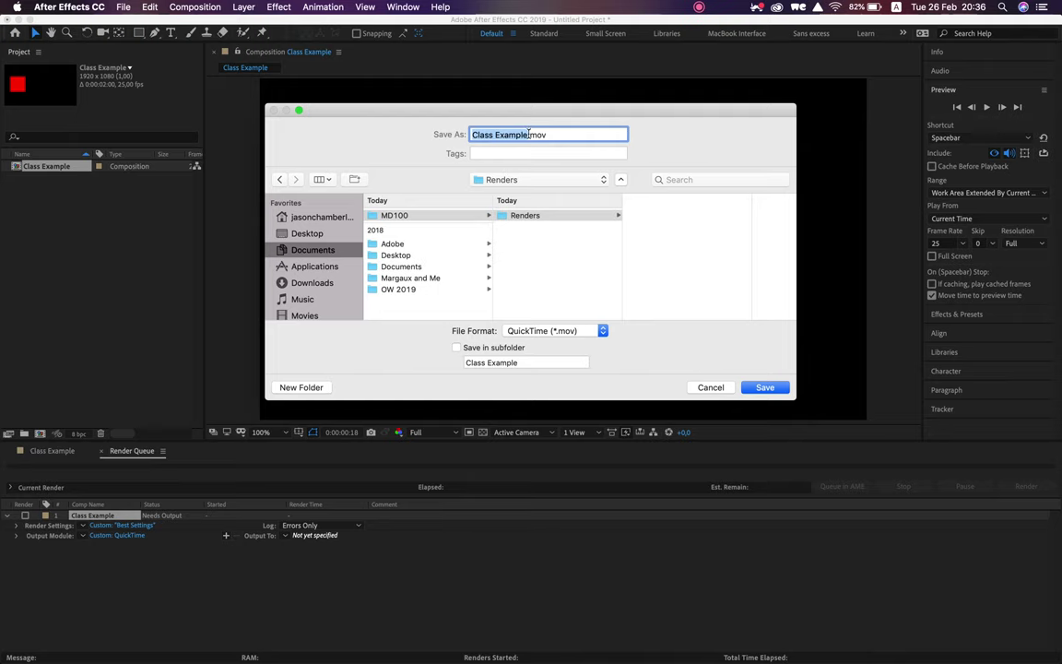
# Step: Name the output file Class Example_1.mov and render the queued composition, returning to its timeline
pyautogui.press('Right')
pyautogui.write('_1')
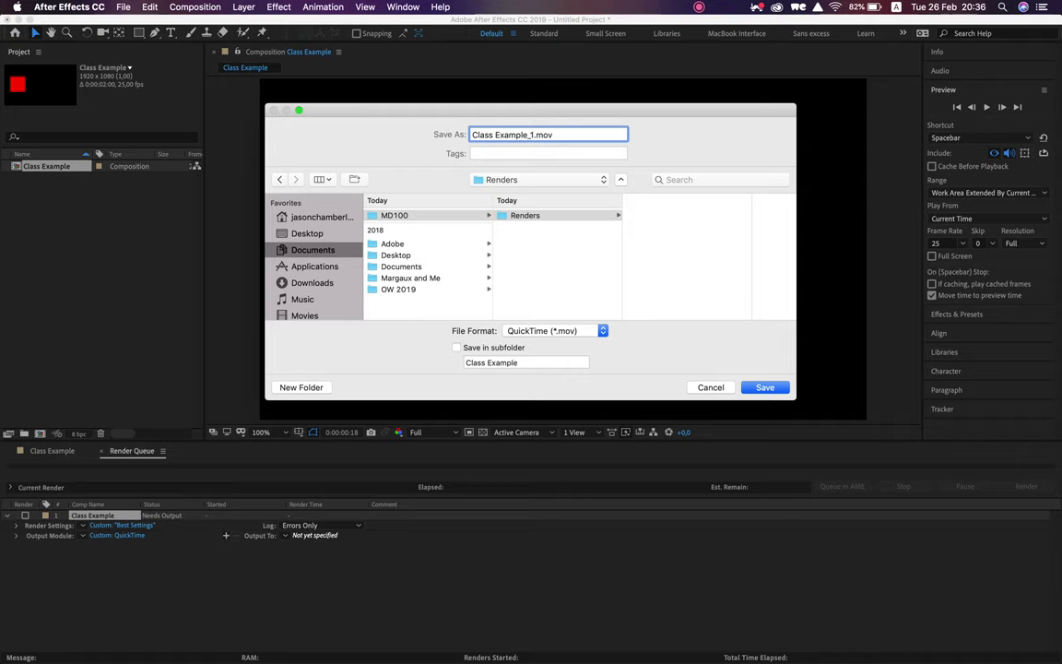
pyautogui.press('Return')
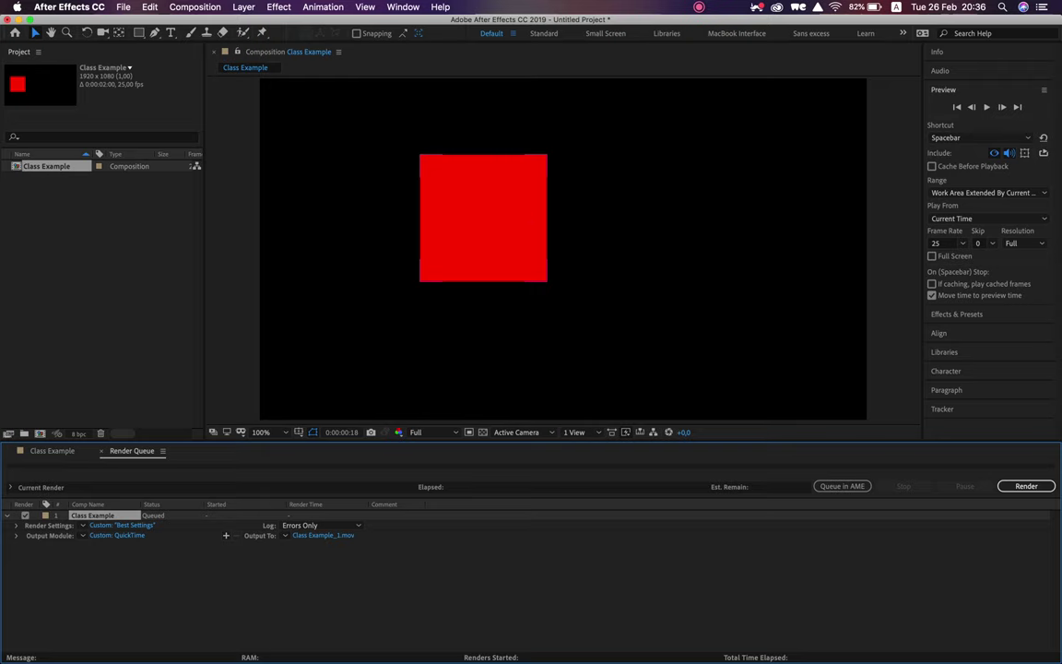
pyautogui.click(1024, 487)
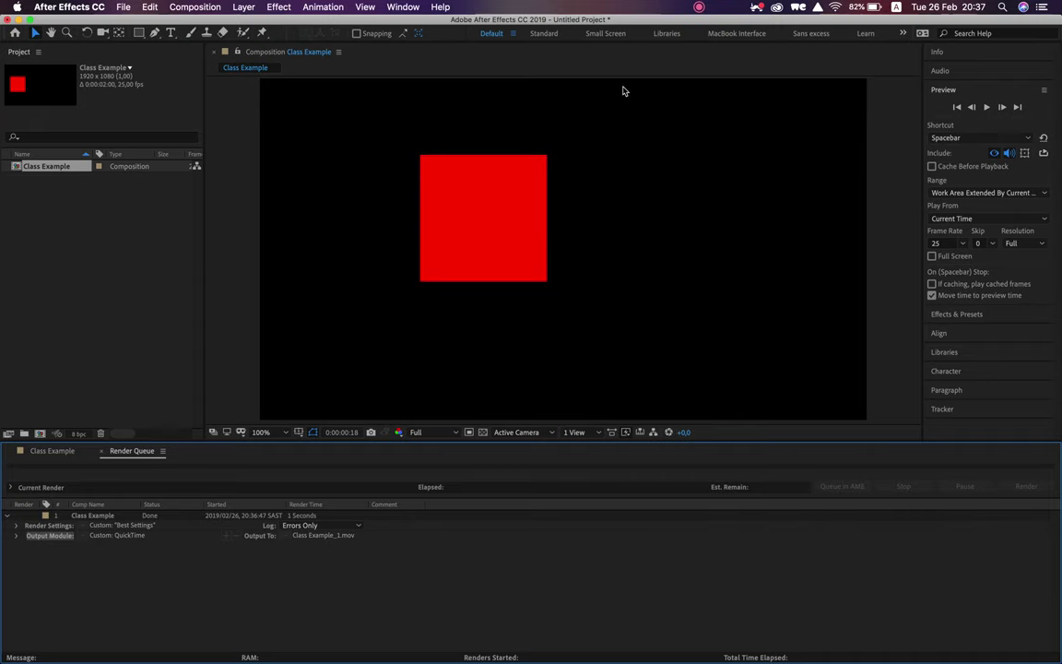
pyautogui.click(345, 235)
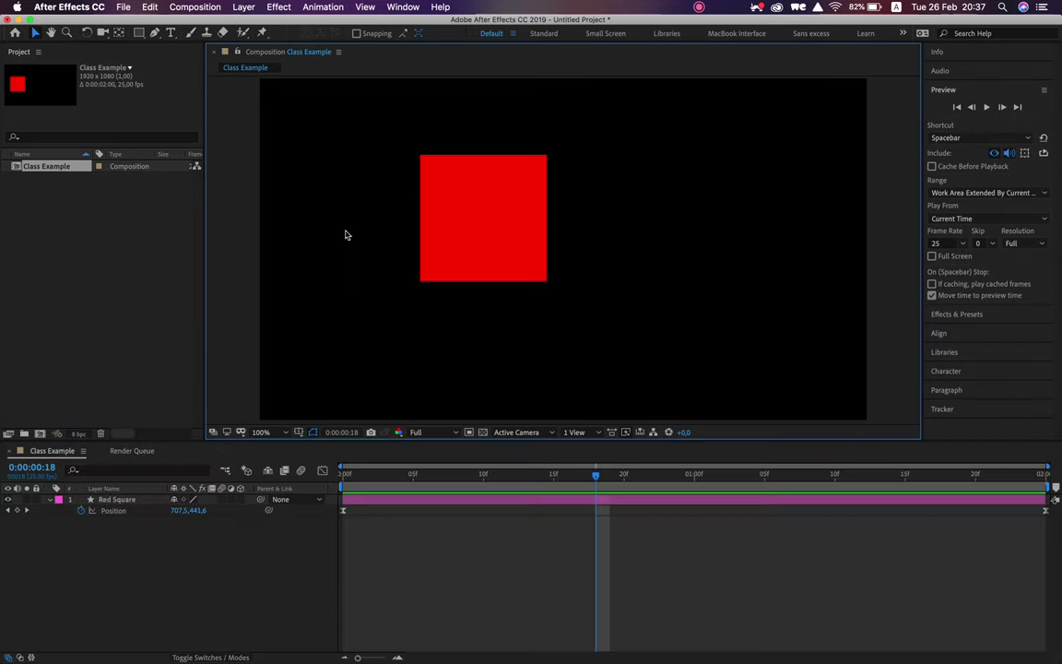
# Step: Duplicate the finished Class Example item in the Render Queue and render the copy to Class Example.mov
pyautogui.click(147, 452)
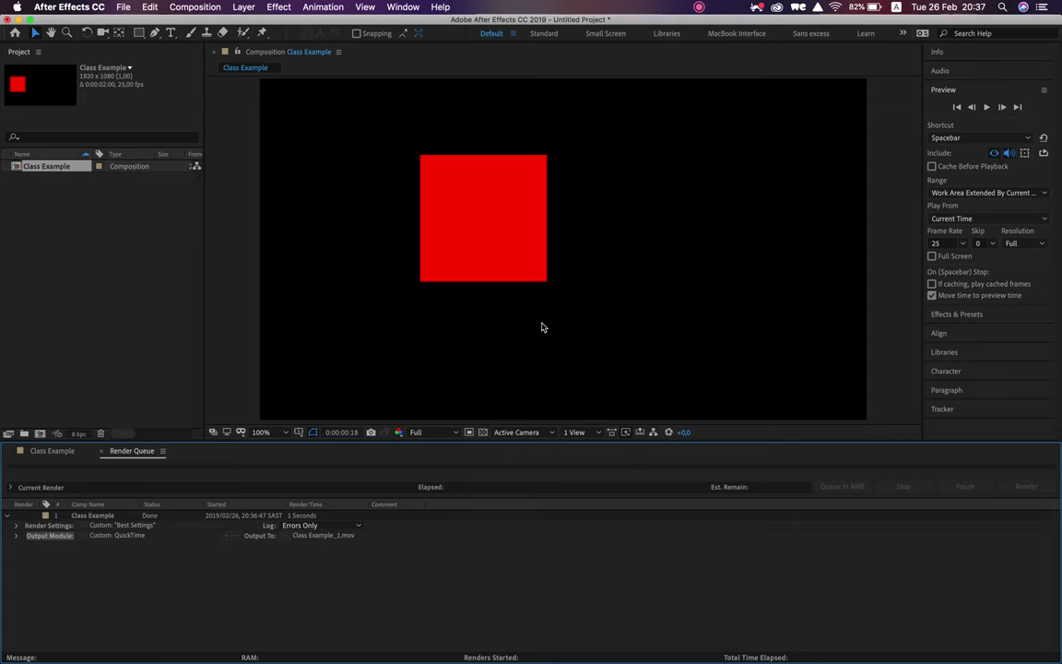
pyautogui.click(93, 516)
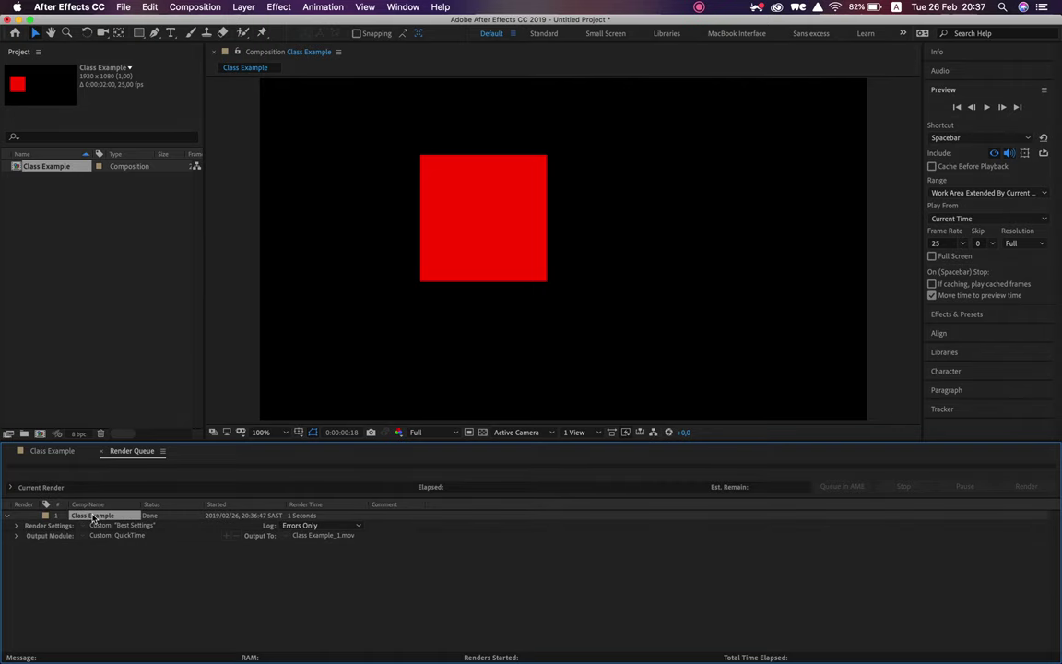
pyautogui.press('super+d')
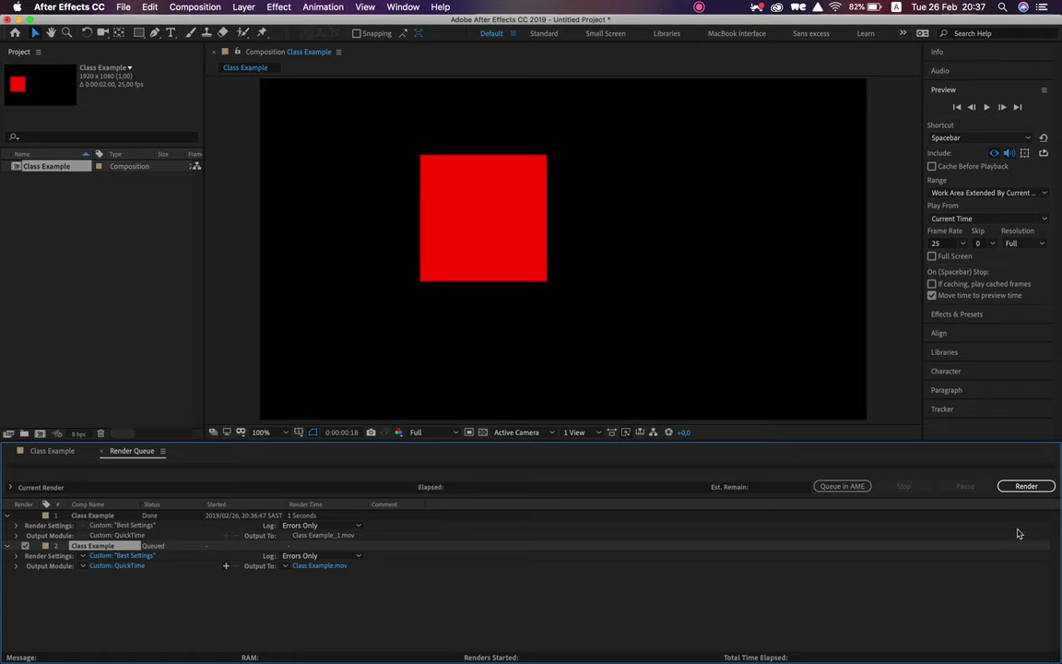
pyautogui.click(1030, 490)
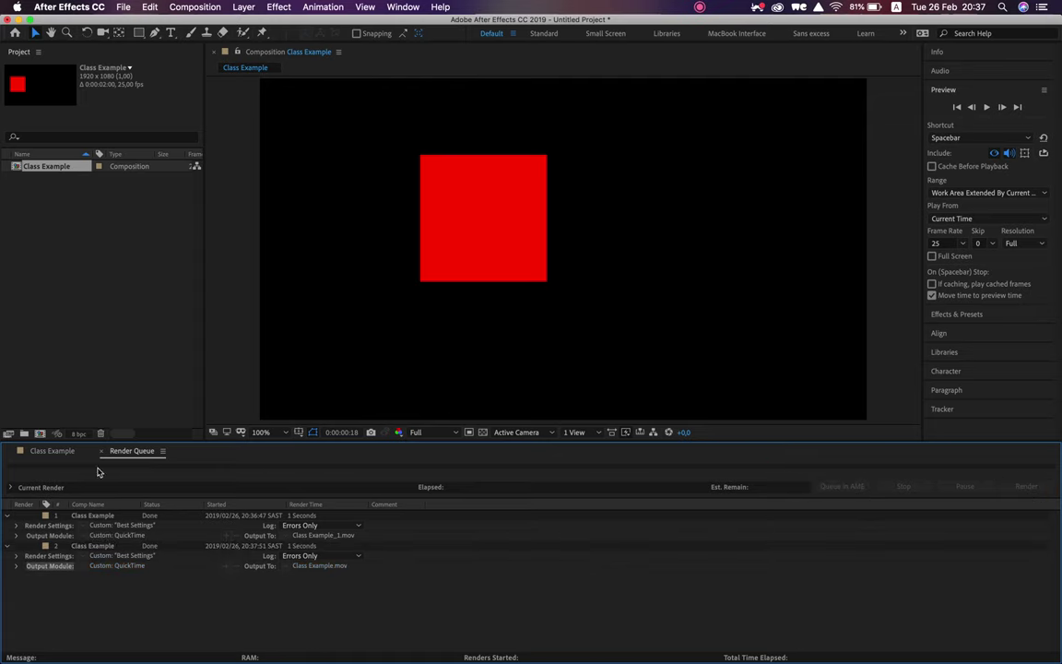
# Step: Scrub through the Class Example timeline back to frame 11 and return to the Render Queue
pyautogui.click(45, 452)
pyautogui.moveTo(605, 486); pyautogui.dragTo(559, 519)
pyautogui.press('capslock')
pyautogui.press('capslock')
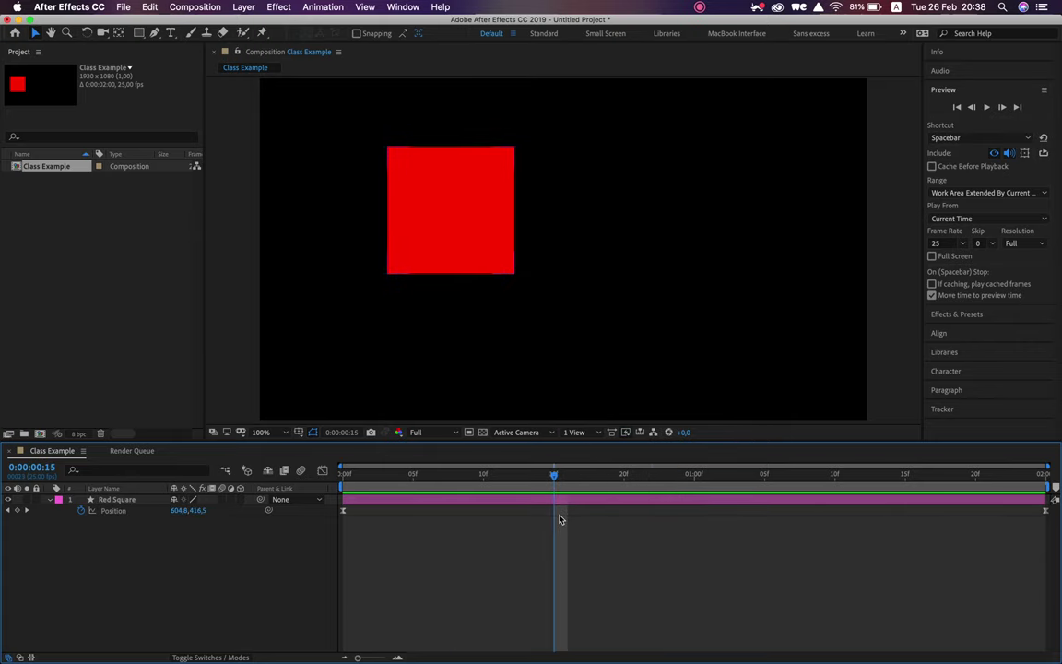
pyautogui.moveTo(605, 477); pyautogui.dragTo(498, 478)
pyautogui.press('capslock')
pyautogui.press('capslock')
pyautogui.click(131, 450)
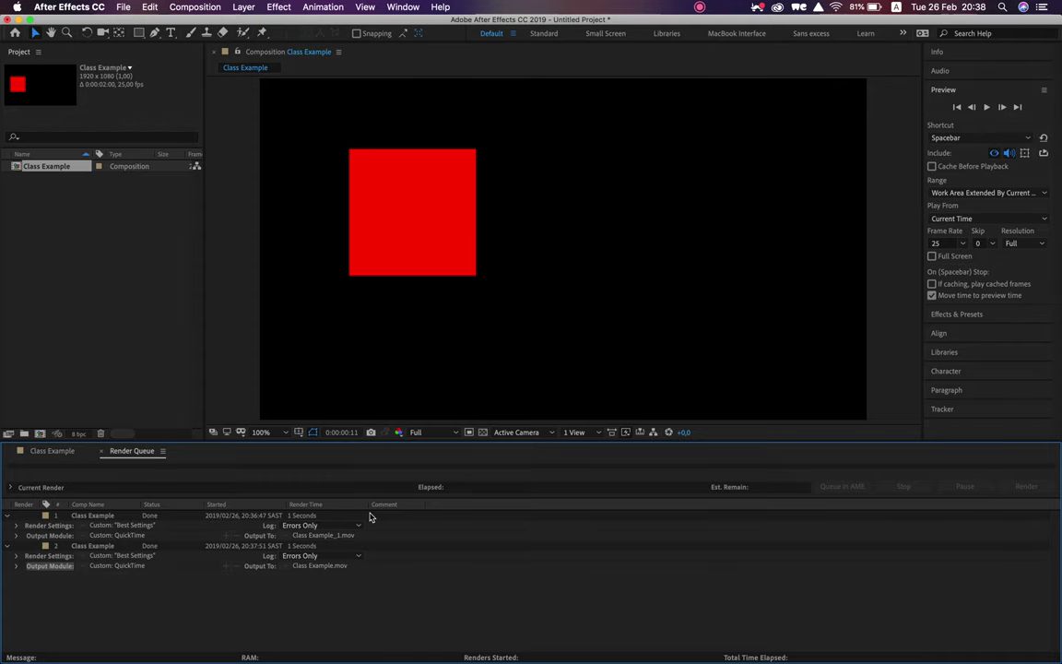
# Step: Delete the Red Square layer from the Class Example composition
pyautogui.scroll(-1, 371, 332)
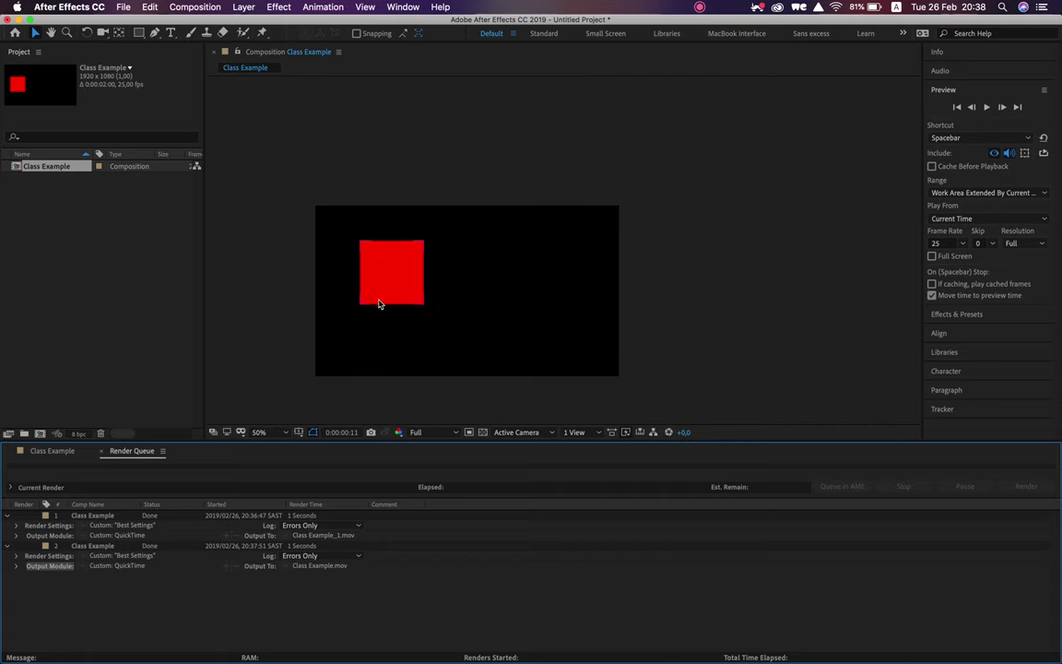
pyautogui.click(380, 302)
pyautogui.press('Delete')
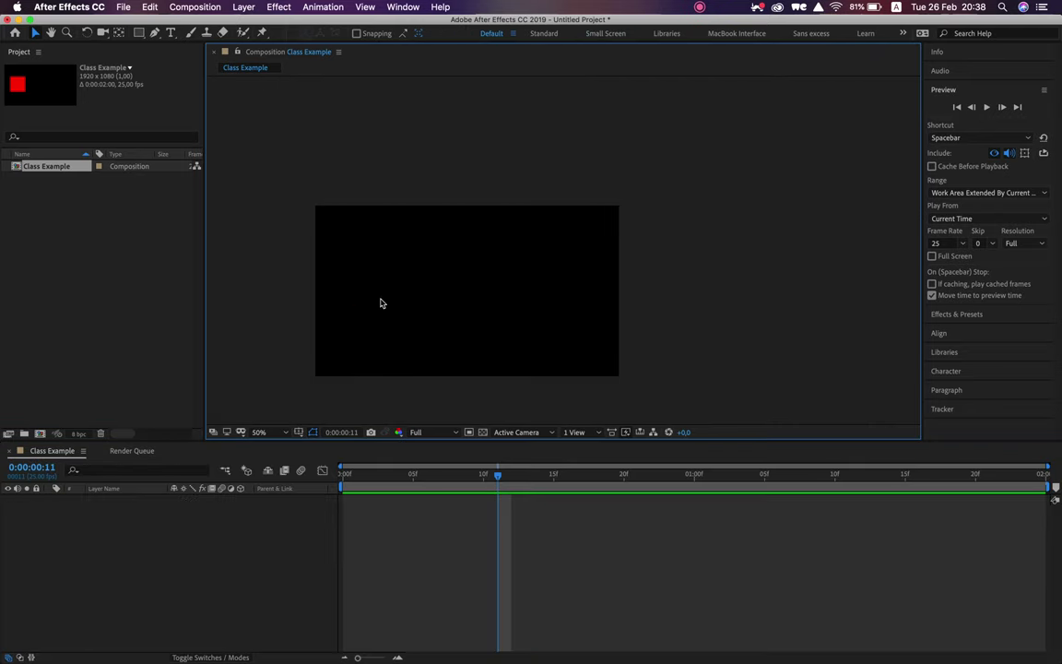
pyautogui.press('h')
pyautogui.moveTo(412, 289); pyautogui.dragTo(443, 250)
pyautogui.press('v')
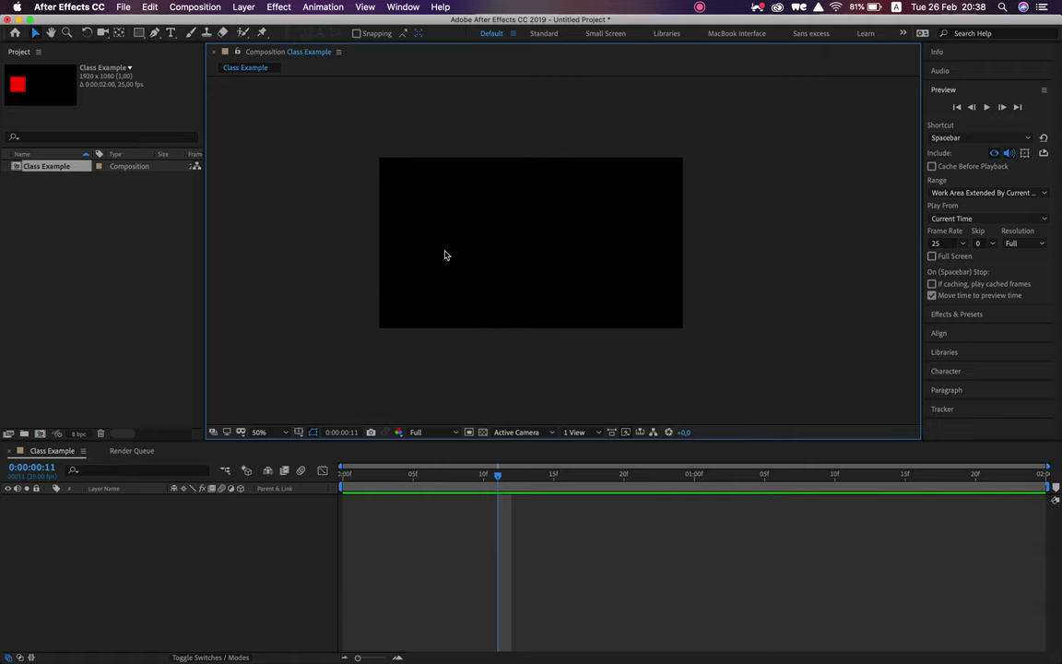
# Step: Add a text layer near the composition's upper-left corner reading "Follow along" with "Animate a circle across screen" on the second line
pyautogui.hotkey('ctrl', 't')
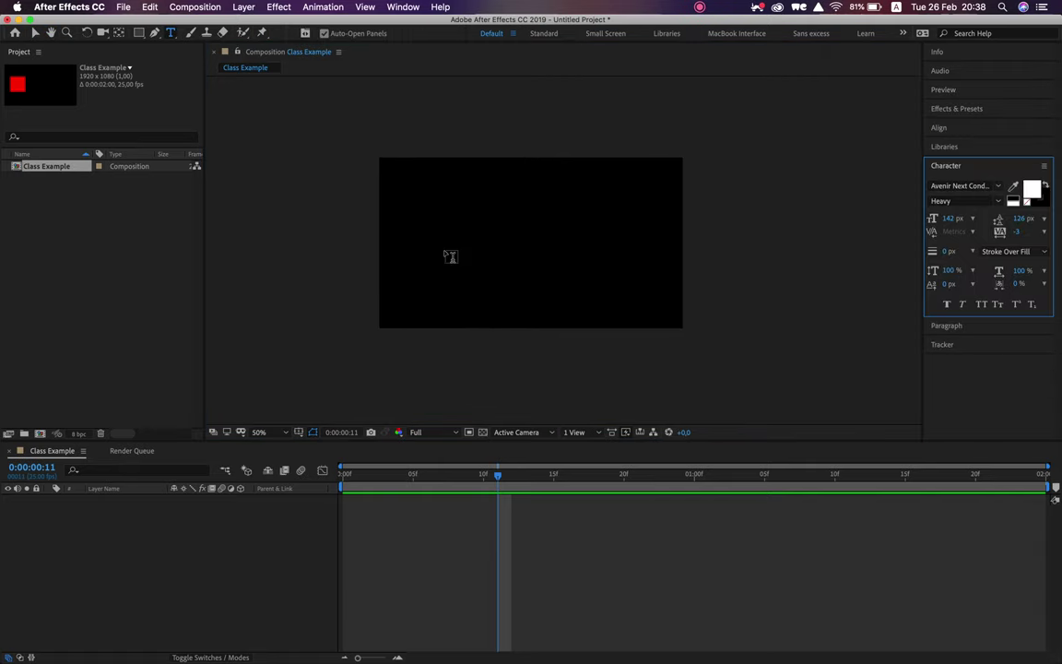
pyautogui.click(398, 195)
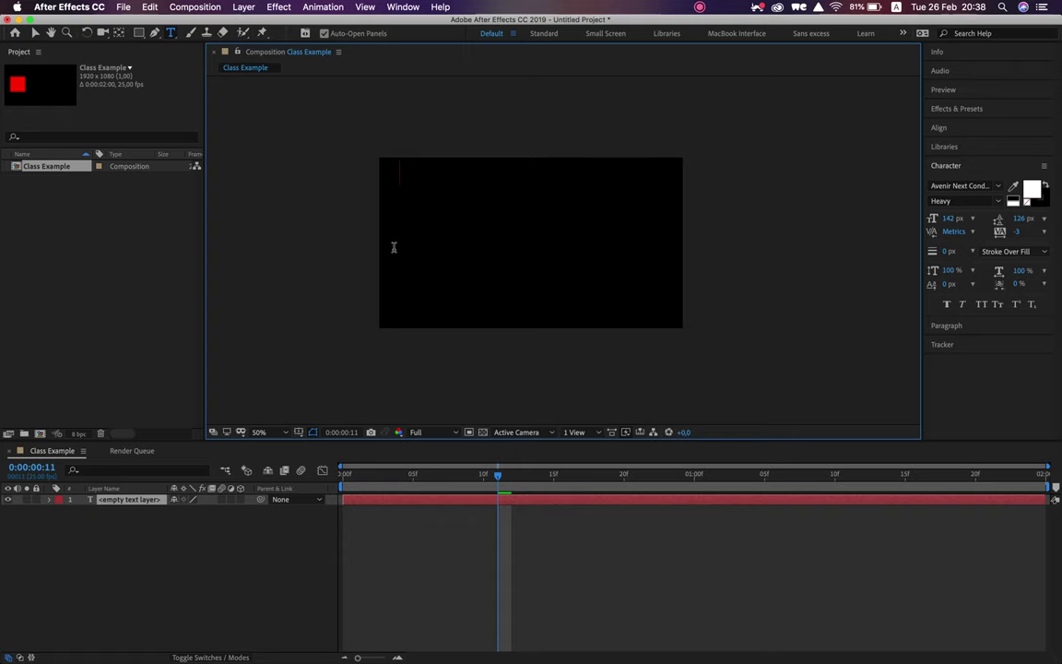
pyautogui.write('Follow')
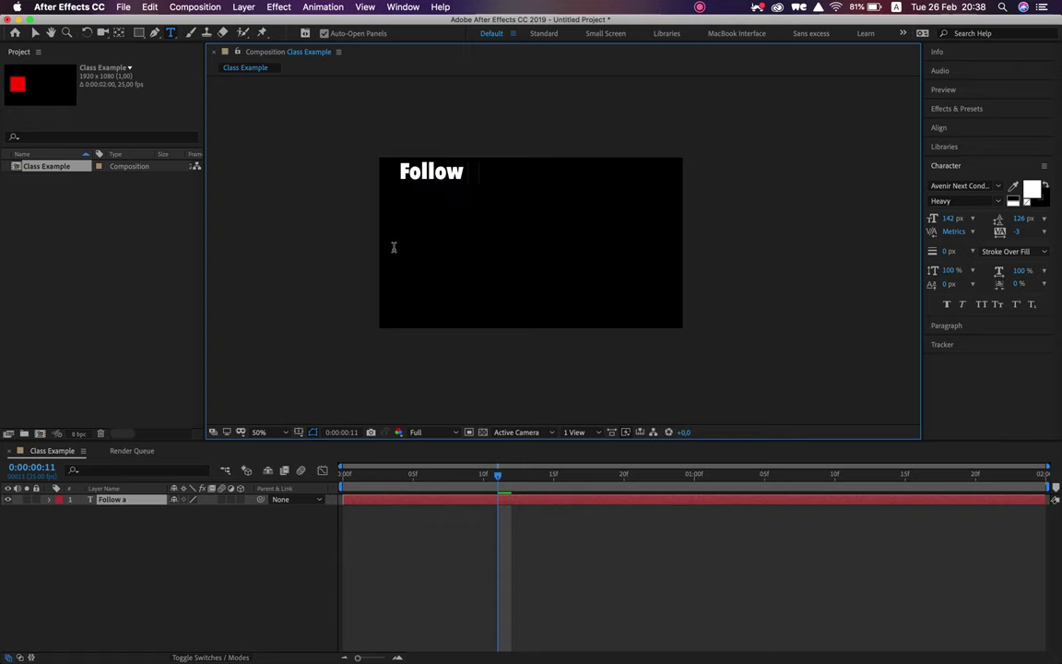
pyautogui.write(' along')
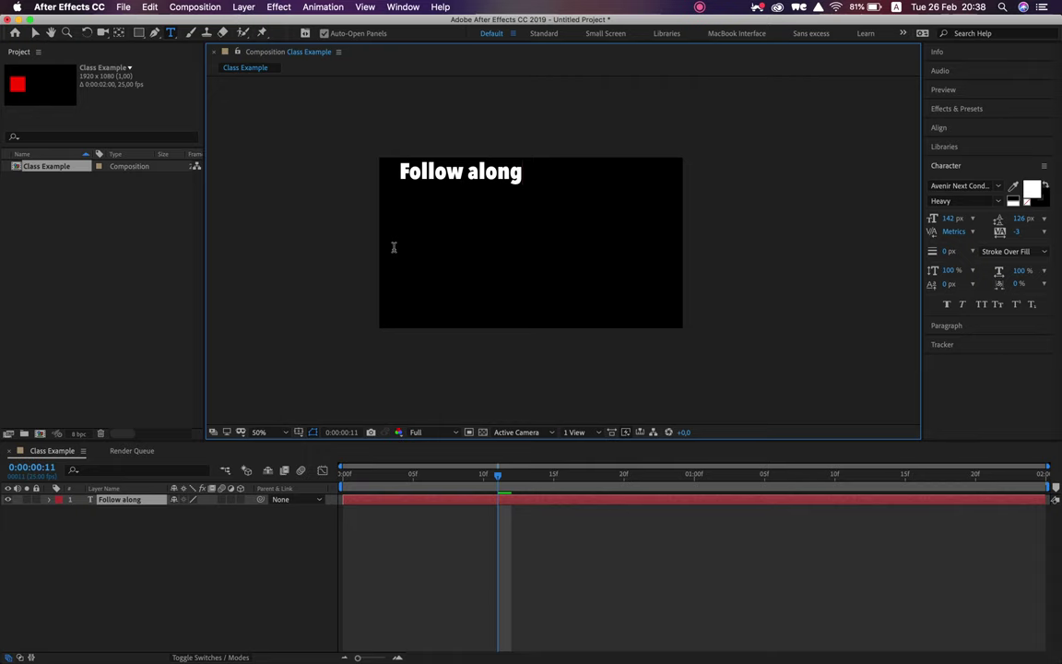
pyautogui.write('Animate a cir')
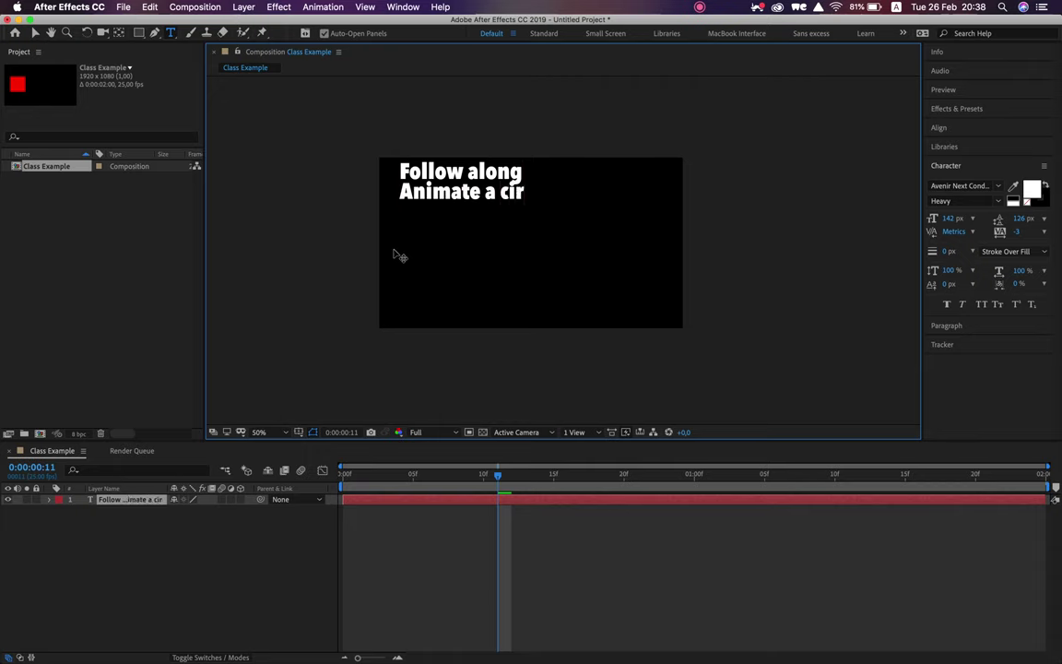
pyautogui.write('cle across screen')
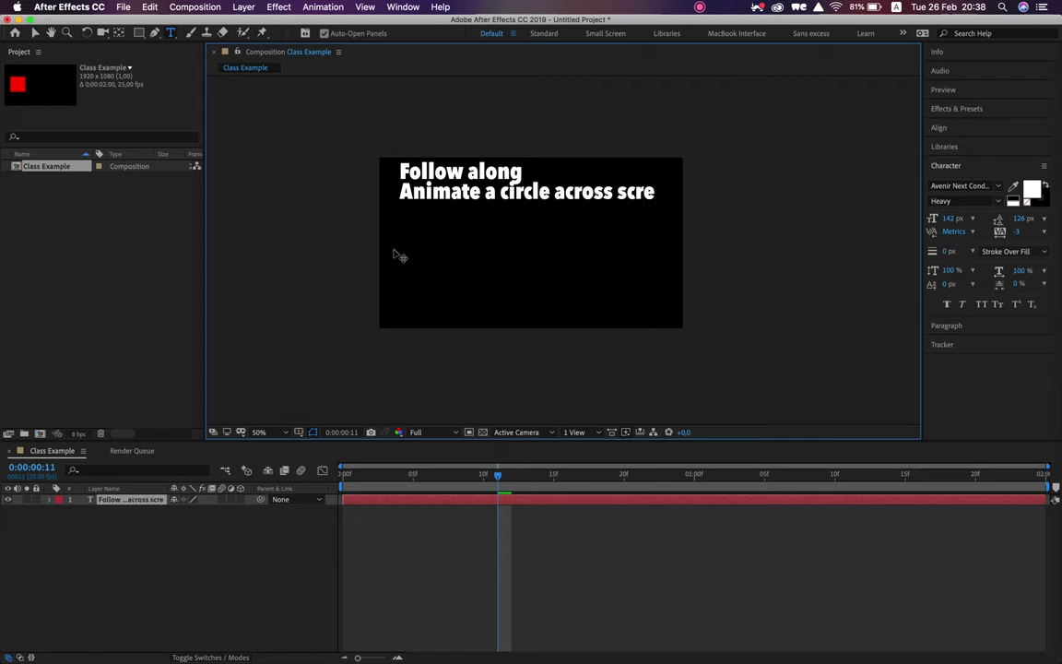
# Step: Add the lines "Render it out and submit" and "to classroom." to the text layer, with a capital R on the first
pyautogui.press('Return')
pyautogui.write('render it out and submit')
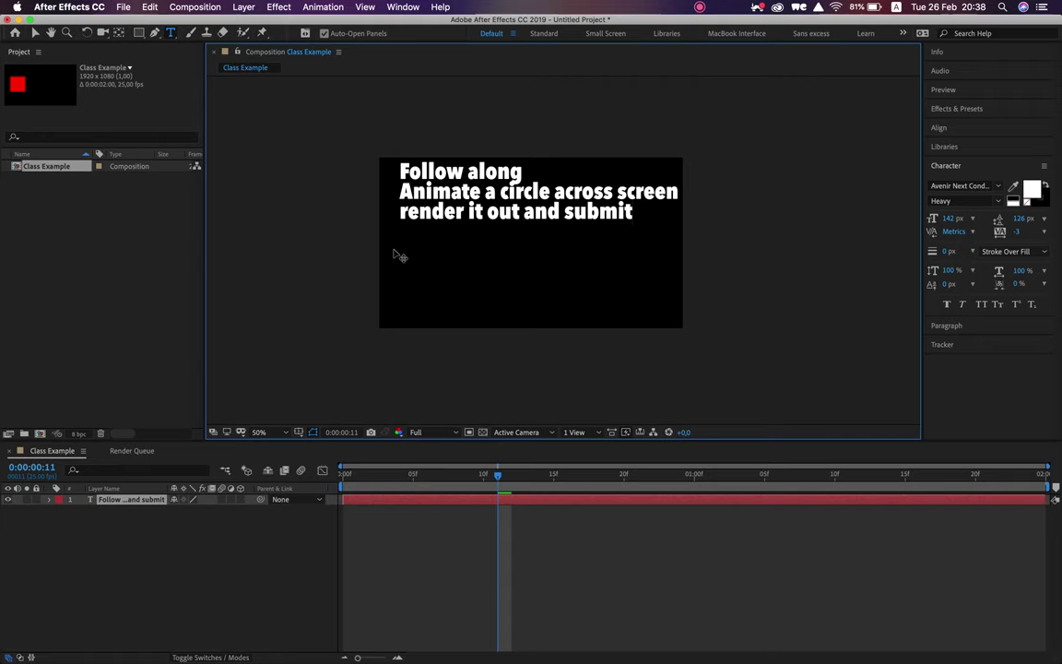
pyautogui.press('Return')
pyautogui.write('to classroom.')
pyautogui.click(405, 212)
pyautogui.press('BackSpace')
pyautogui.write('R')
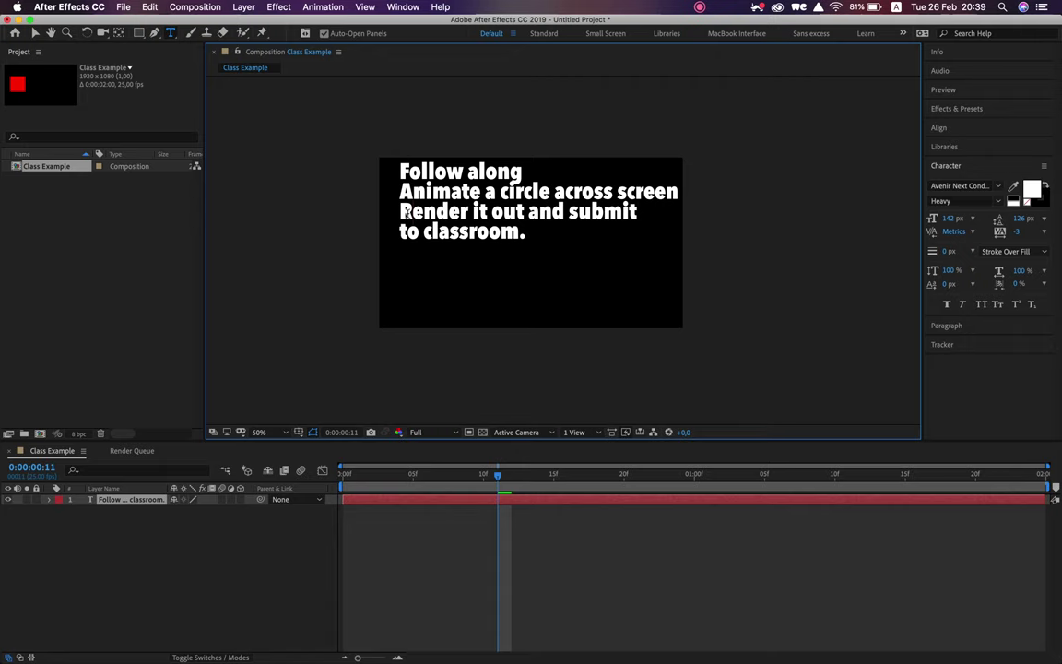
# Step: Add an example naming line below a blank line, using xxxxxx, the person's name and Wed separated by underscores
pyautogui.click(531, 230)
pyautogui.press('Return')
pyautogui.write('xxxxxx')
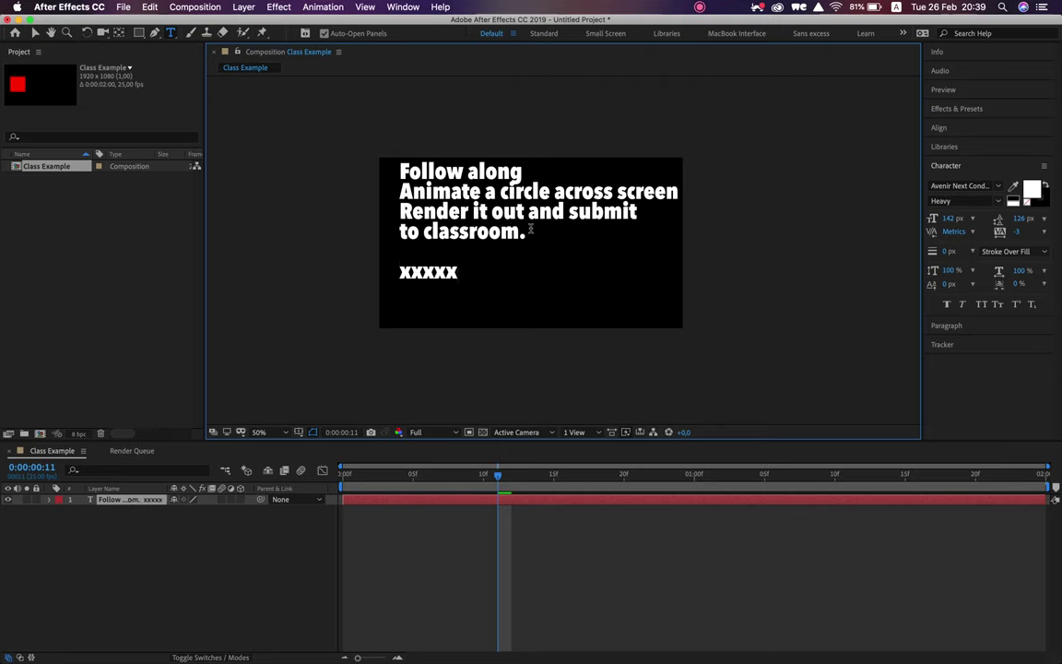
pyautogui.write('_J.Chamberlain')
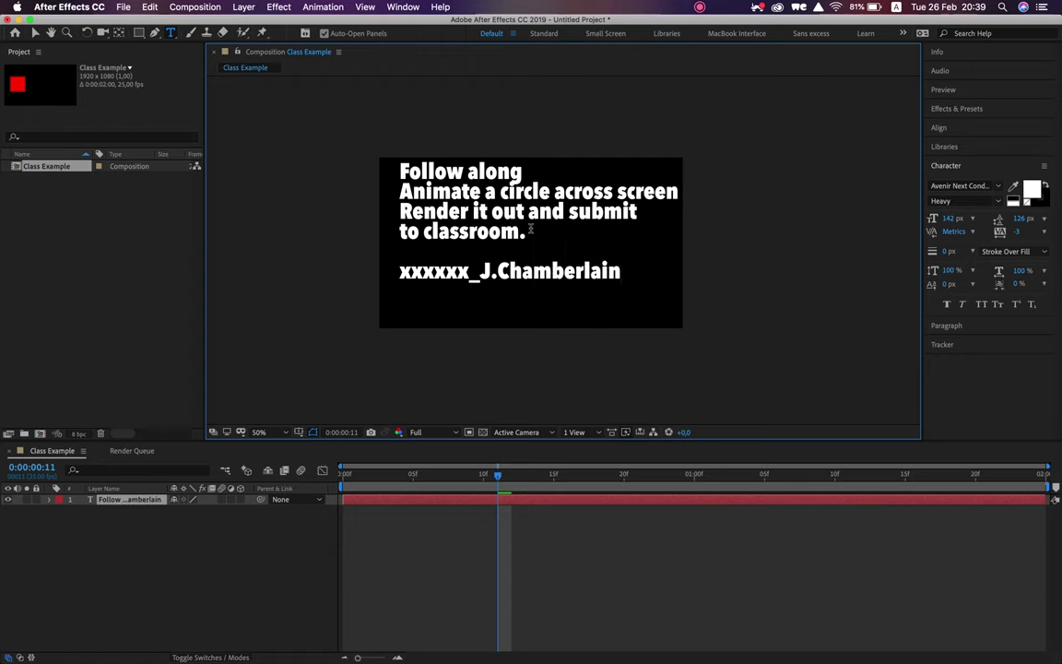
pyautogui.write('_')
pyautogui.write('Wed')
# Step: Delete the entire example naming line below "to classroom." from the text layer
pyautogui.press('BackSpace')
pyautogui.press('BackSpace')
pyautogui.press('BackSpace')
pyautogui.press('BackSpace')
pyautogui.press('BackSpace')
pyautogui.press('BackSpace')
pyautogui.press('BackSpace')
pyautogui.press('BackSpace')
pyautogui.press('BackSpace')
pyautogui.press('BackSpace')
pyautogui.press('BackSpace')
pyautogui.press('BackSpace')
pyautogui.press('BackSpace')
pyautogui.press('BackSpace')
pyautogui.press('BackSpace')
pyautogui.press('BackSpace')
pyautogui.press('BackSpace')
pyautogui.press('BackSpace')
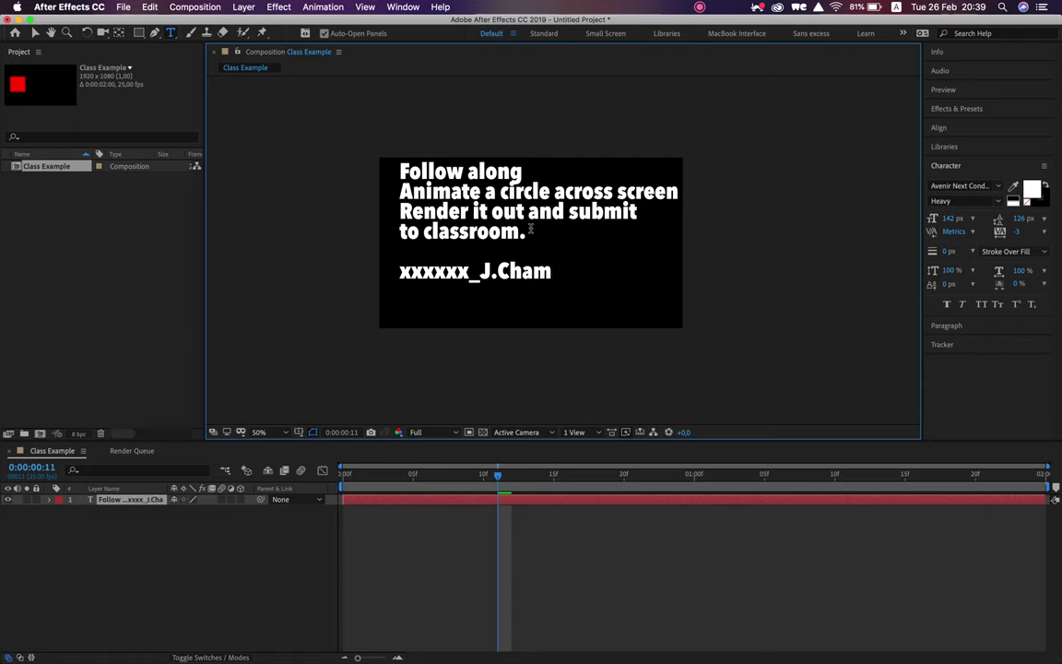
pyautogui.press('BackSpace')
pyautogui.press('BackSpace')
pyautogui.press('BackSpace')
pyautogui.press('BackSpace')
pyautogui.press('BackSpace')
pyautogui.press('BackSpace')
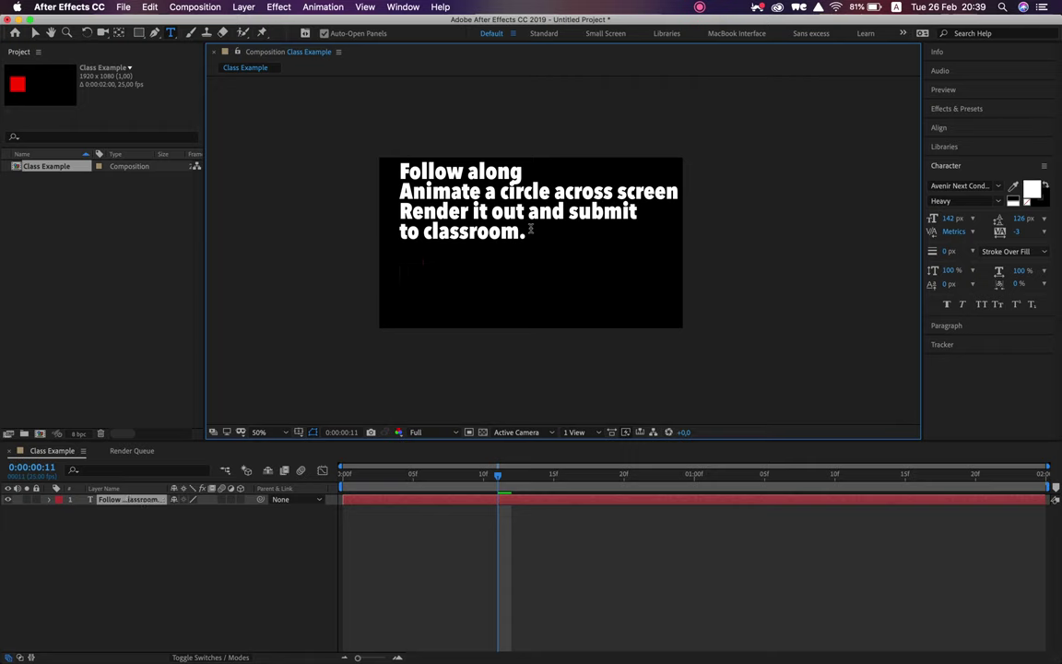
pyautogui.press('BackSpace')
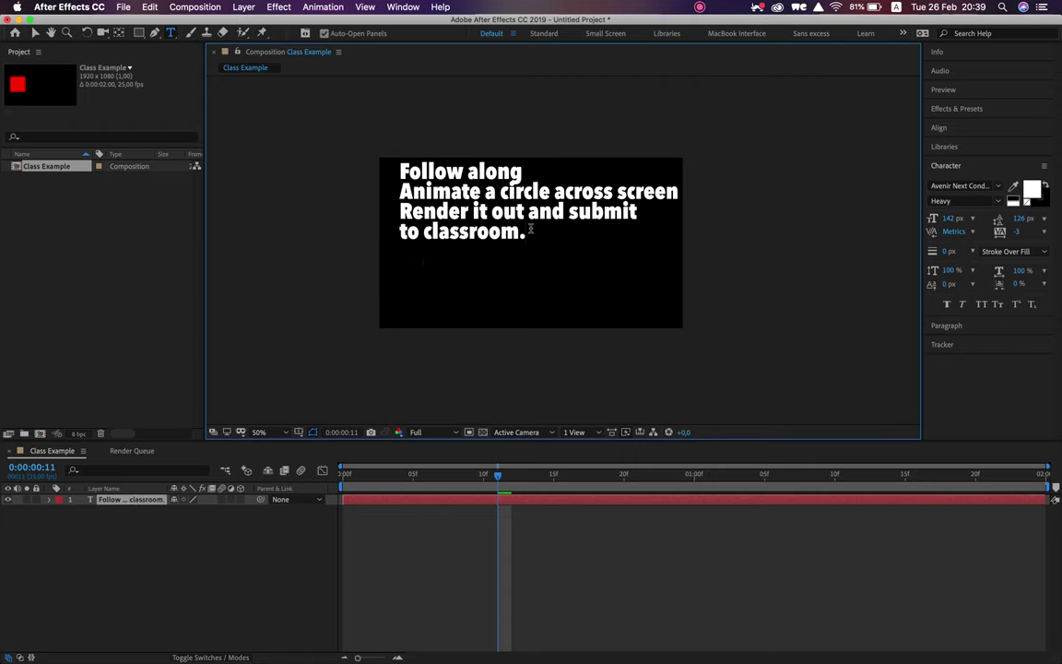